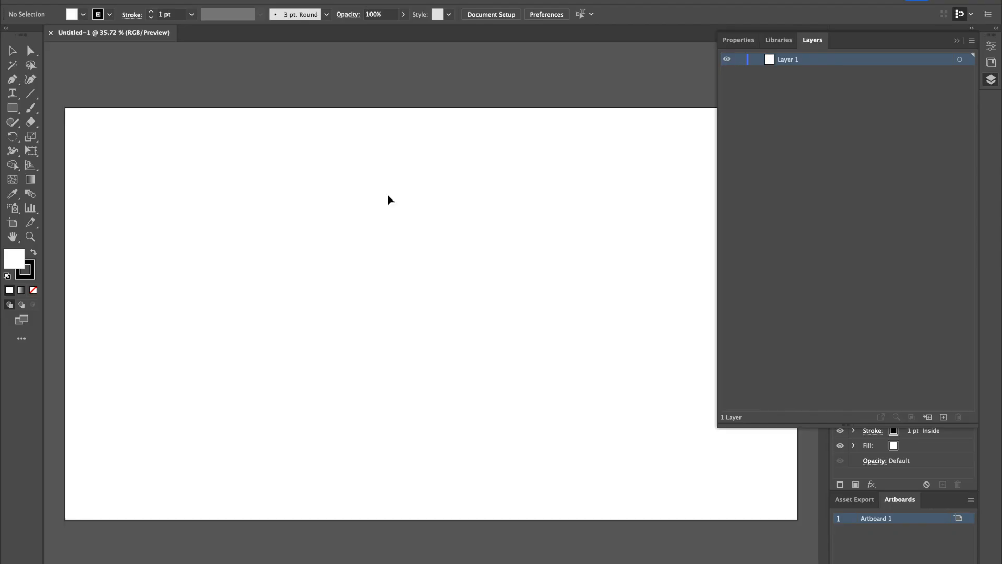
- Place a line of placeholder point text on the artboard with the Type Tool and scale it up to about 316 pt
click(957, 40)
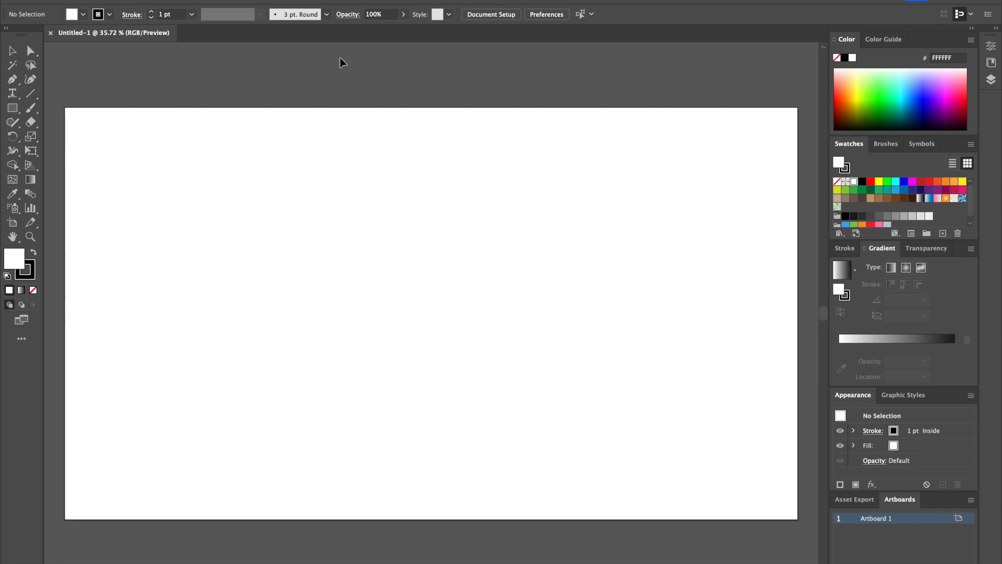
click(17, 96)
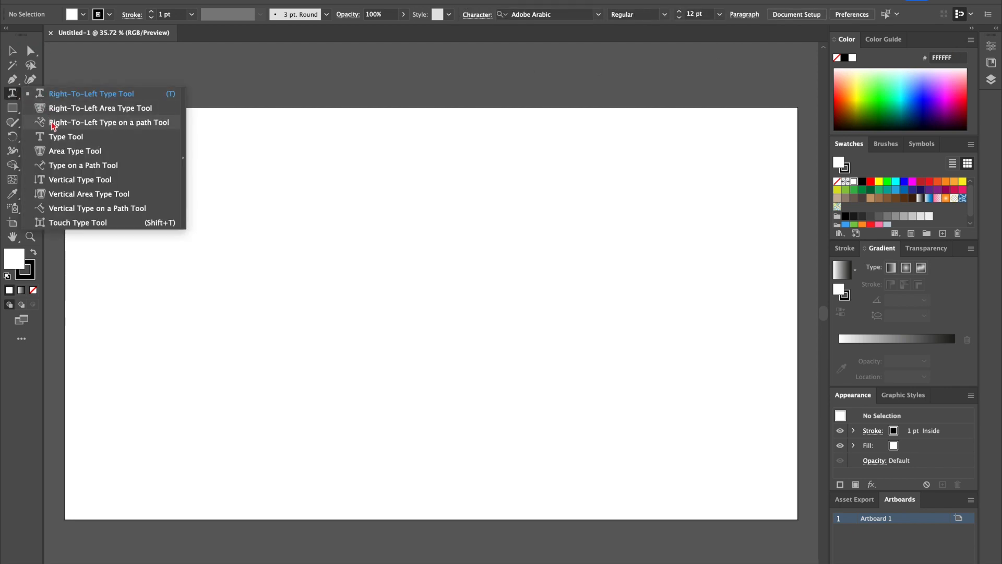
click(59, 140)
click(171, 281)
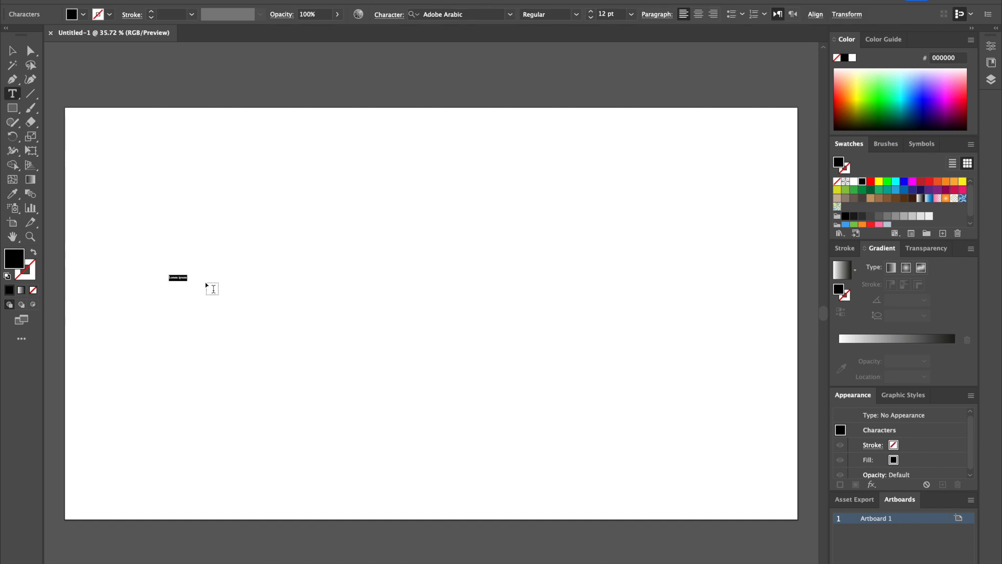
key(Escape)
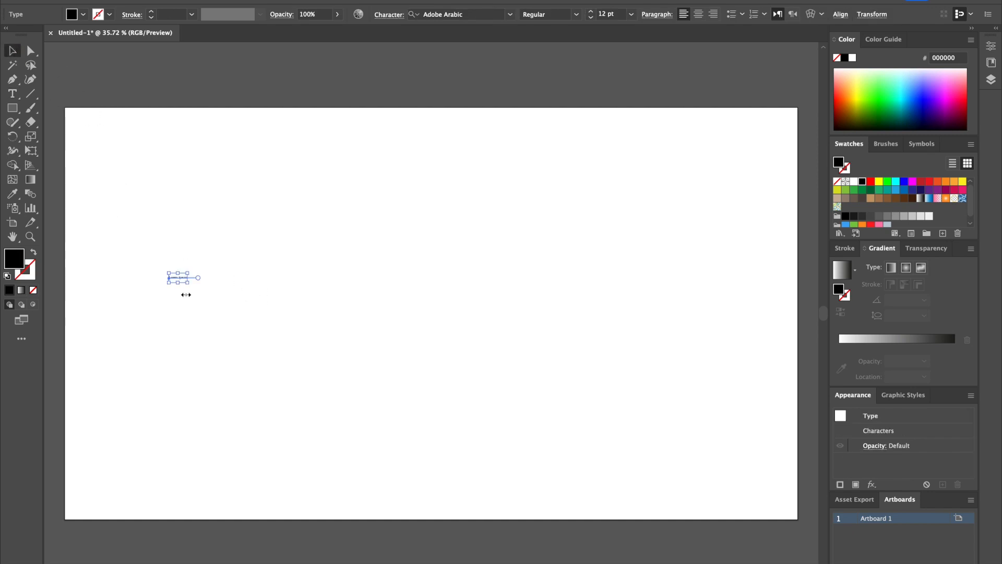
drag(187, 283, 202, 358)
shift+drag(179, 272, 212, 172)
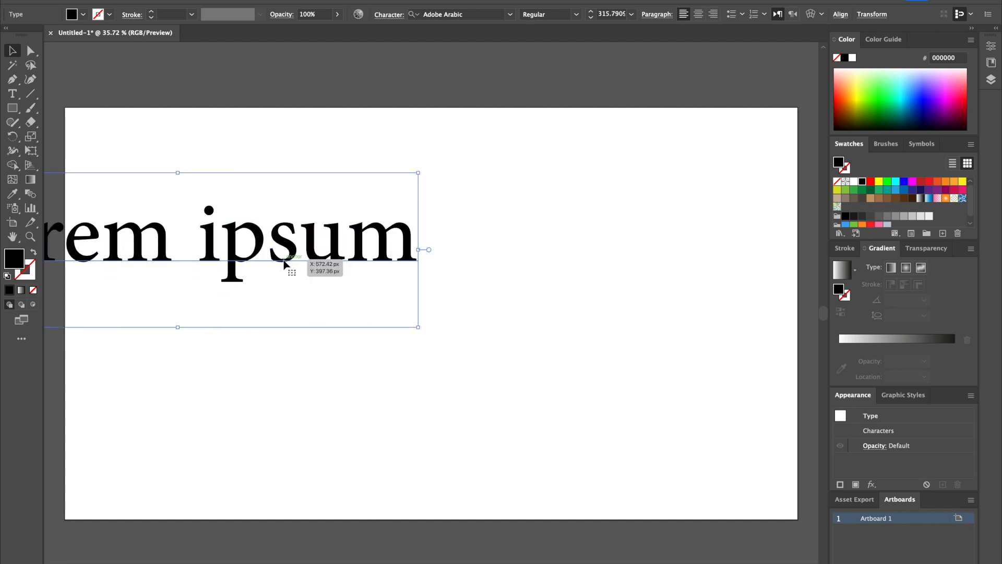
- Center the placeholder text horizontally and vertically on the artboard
click(839, 16)
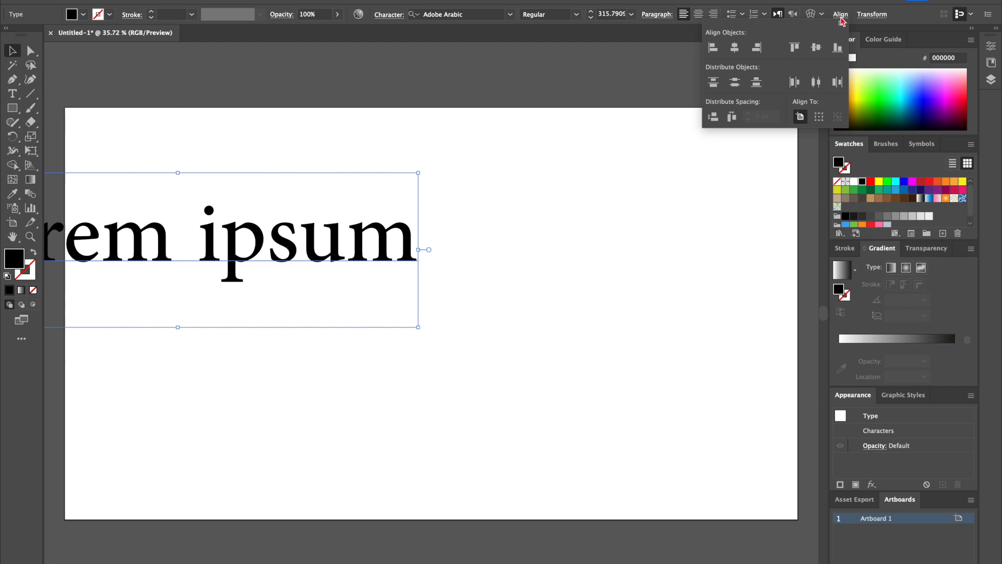
click(735, 47)
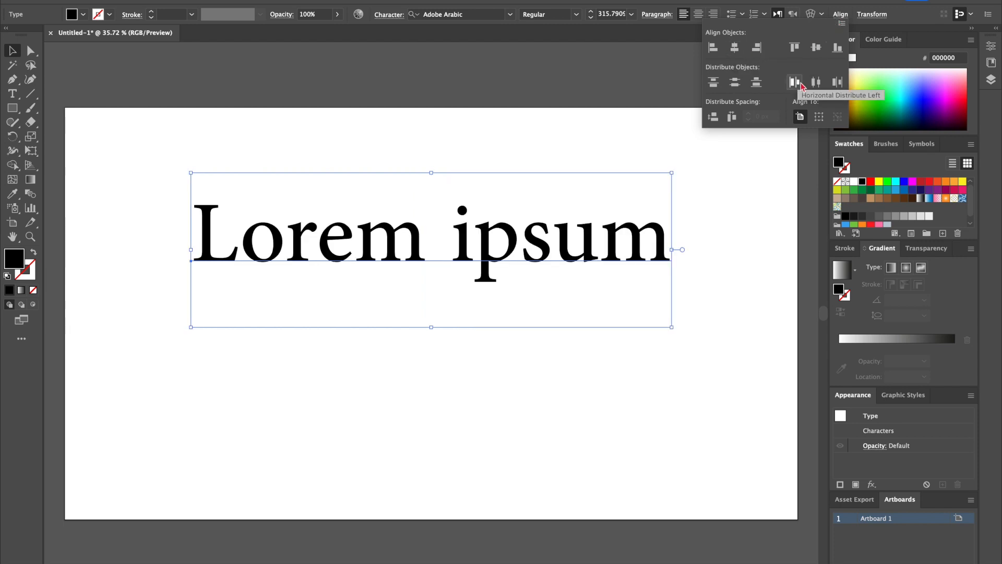
click(816, 47)
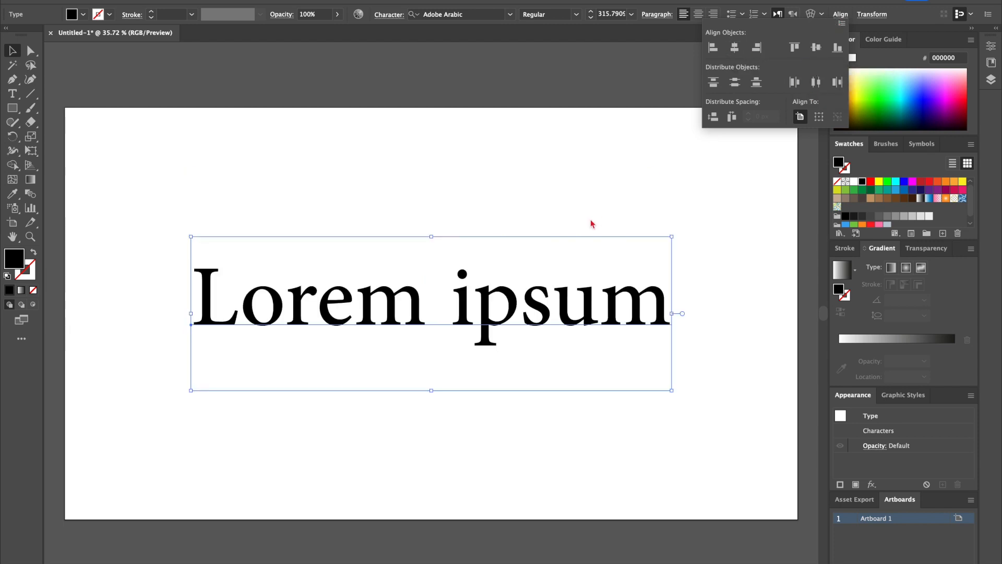
- Replace the whole placeholder text with "Hot Sweet"
click(457, 312)
double_click(458, 311)
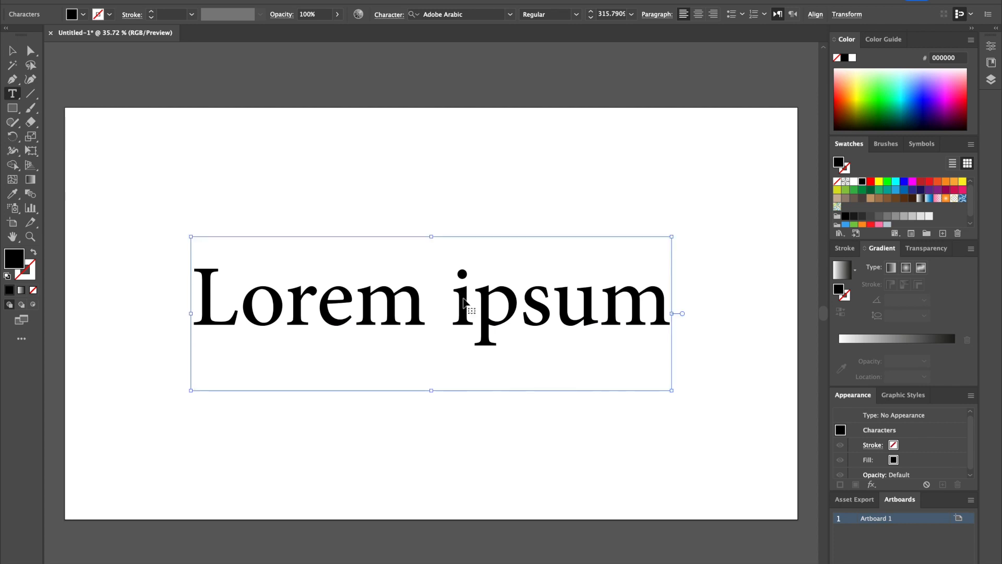
key(ctrl+a)
text(H)
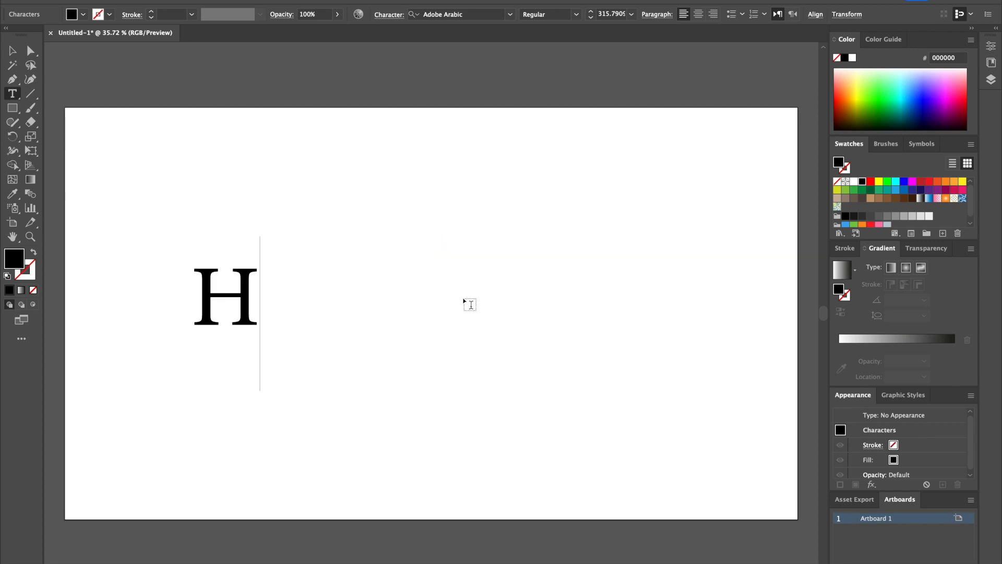
text(ot Sweet)
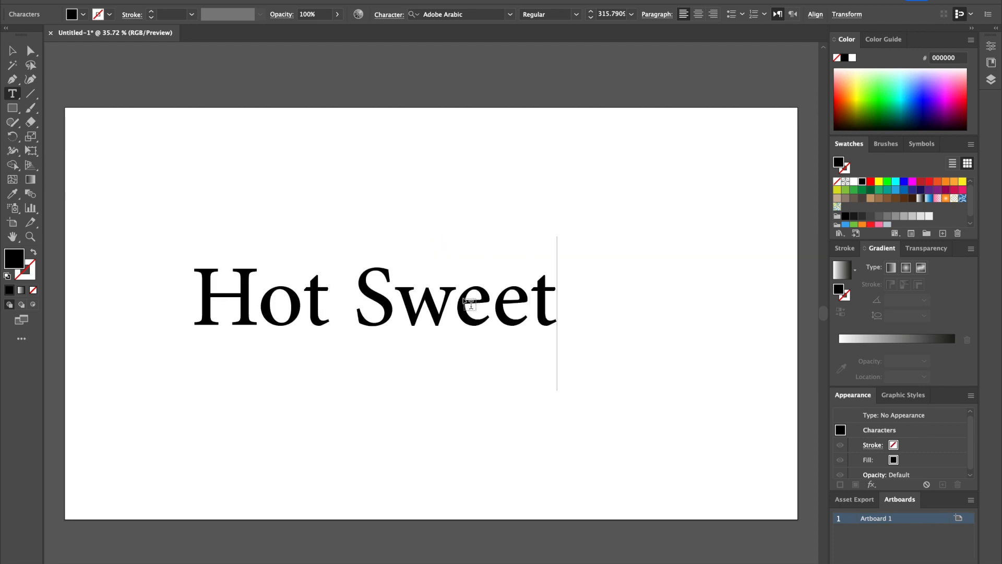
click(14, 51)
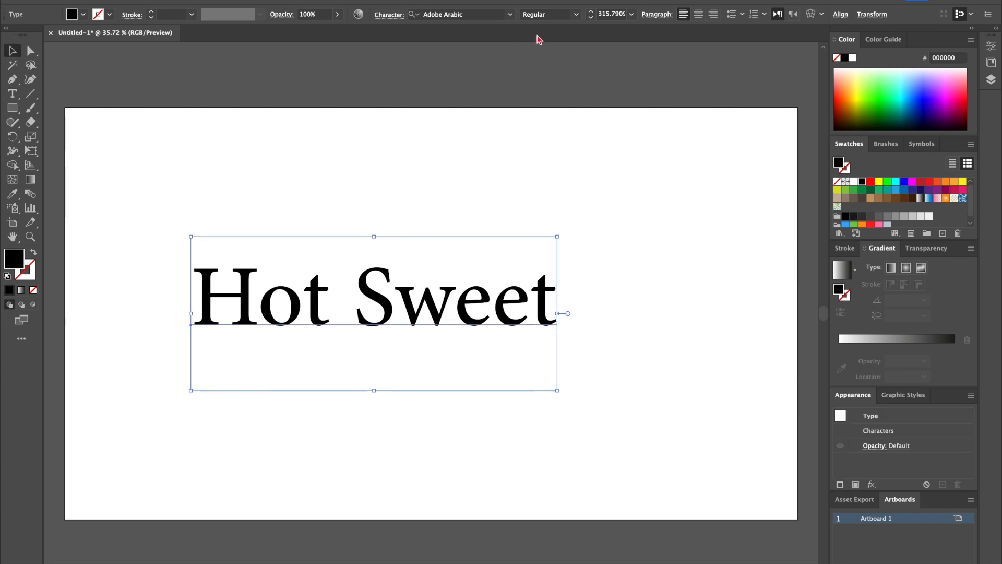
- Set the font of the "Hot Sweet" text to Second-Grade
click(511, 16)
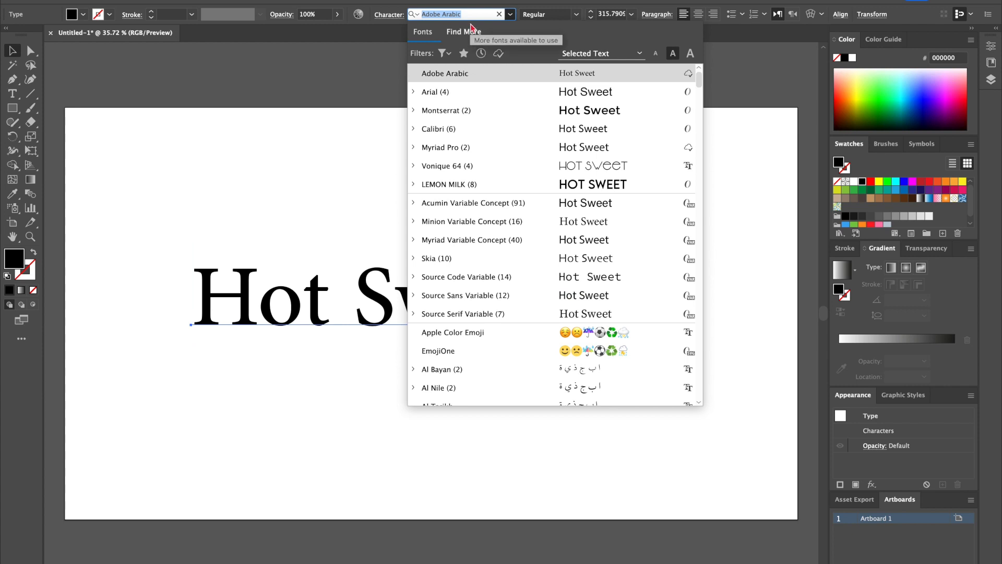
text(se)
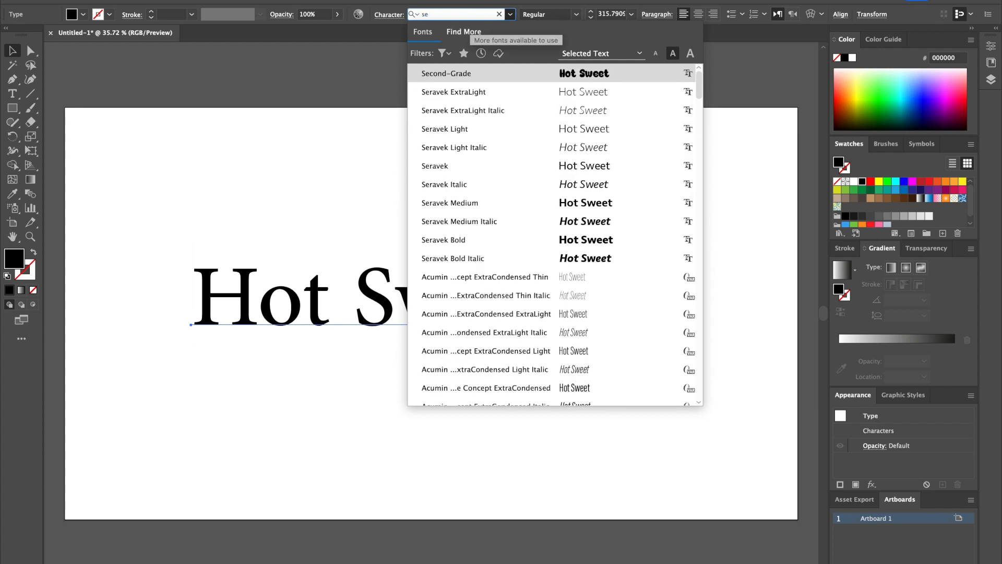
click(462, 77)
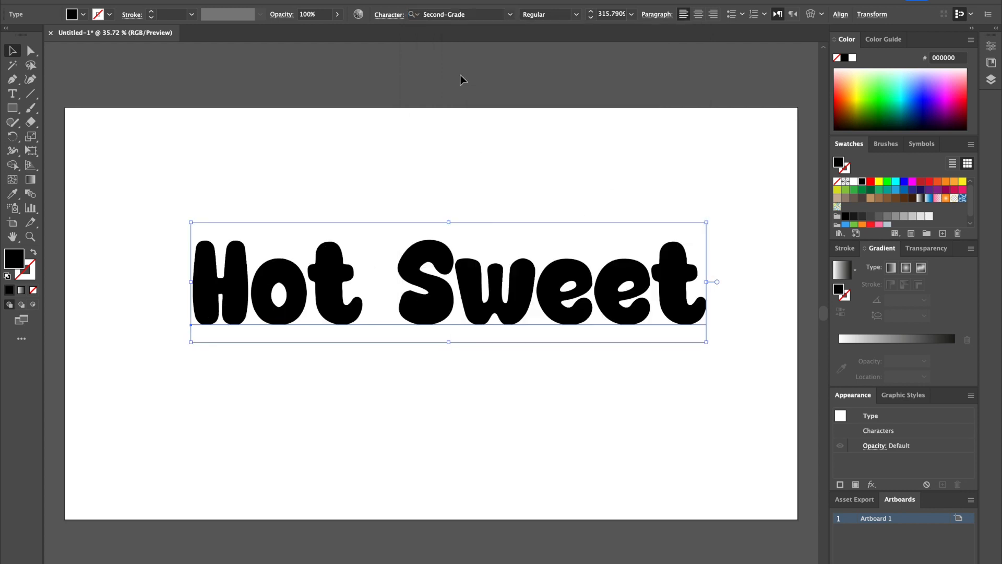
- Enlarge the "Hot Sweet" text to about 387 pt and center it horizontally and vertically on the artboard
drag(450, 343, 450, 369)
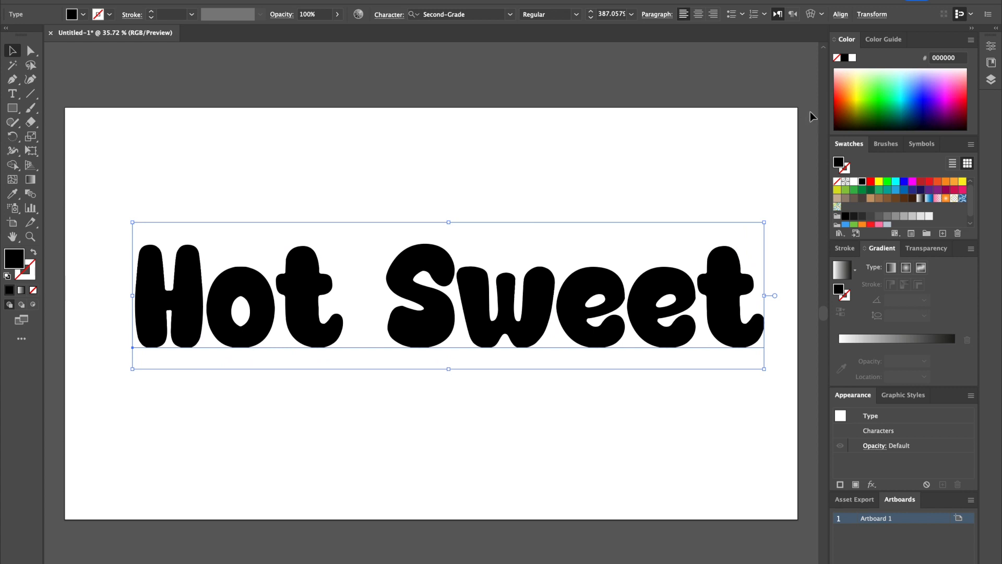
click(841, 15)
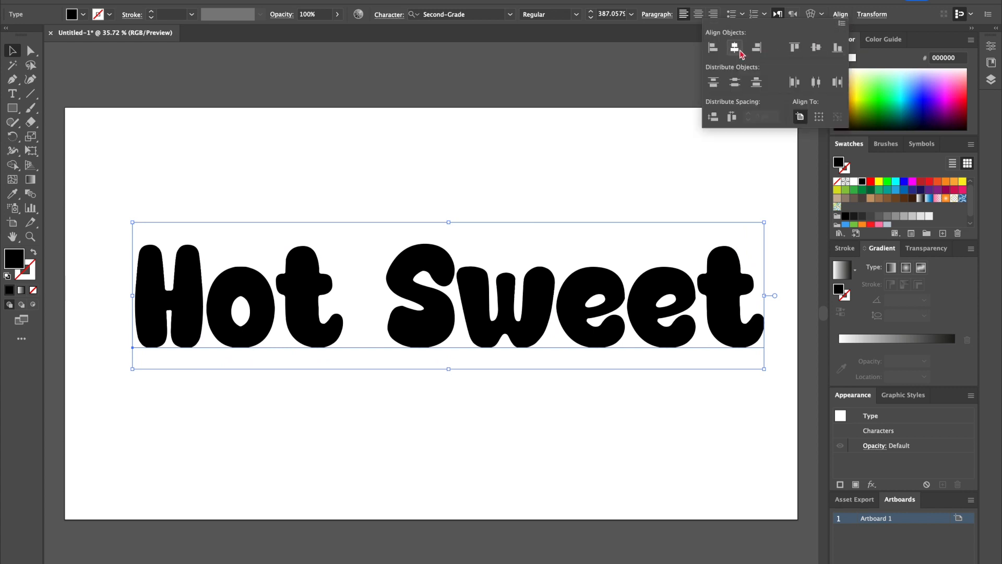
click(739, 50)
click(817, 47)
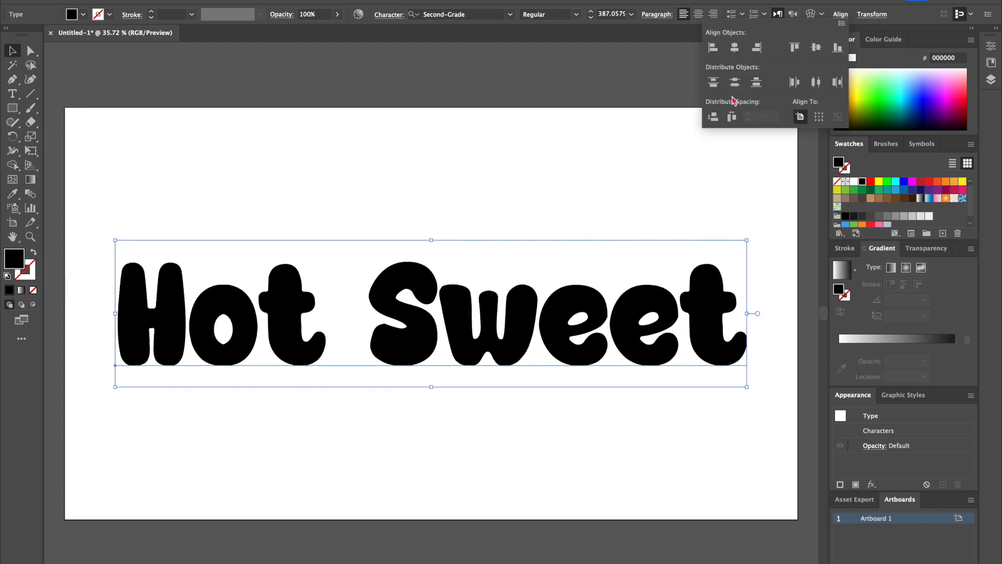
click(454, 150)
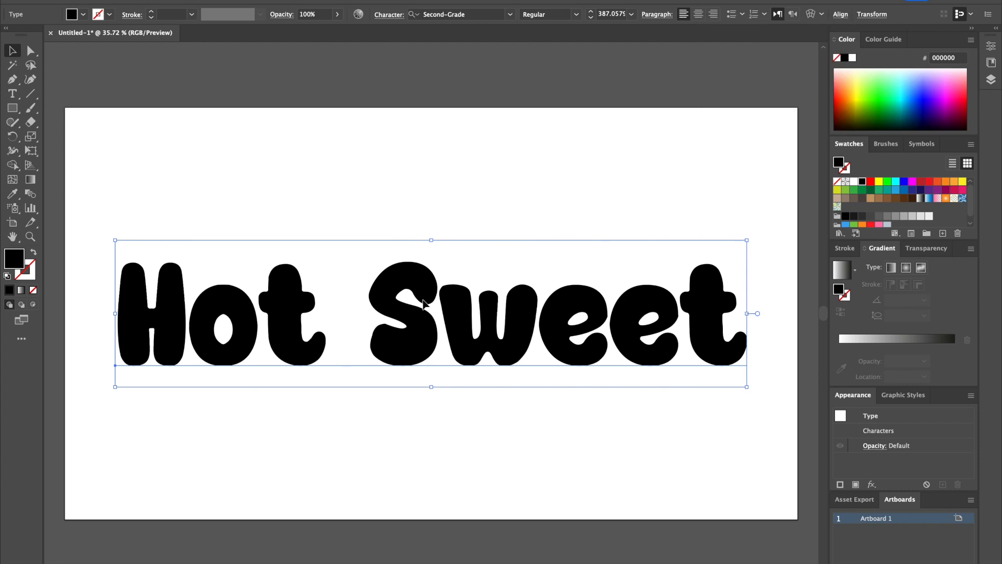
- Expand the "Hot Sweet" text into shapes with the Object and Fill options on
click(138, 1)
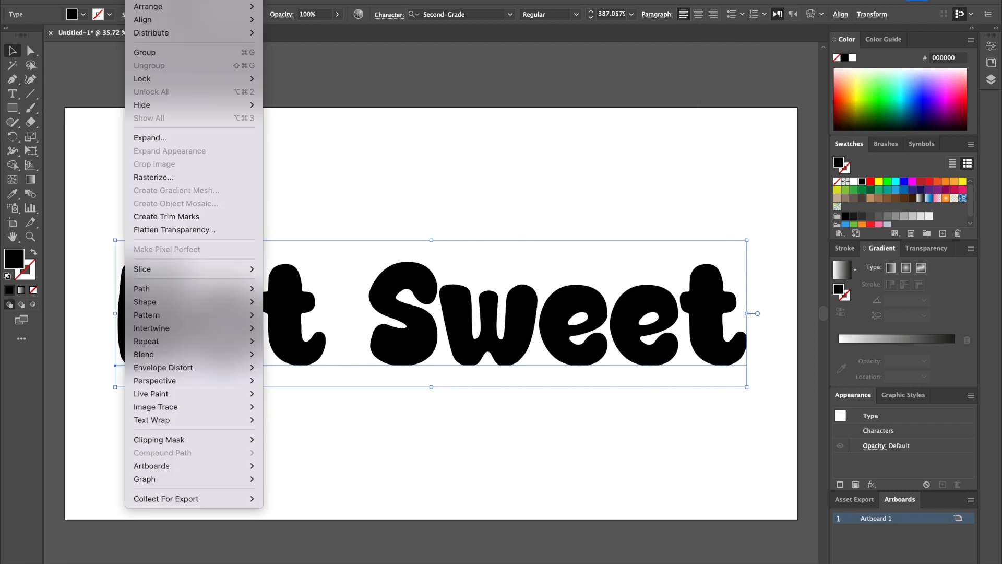
click(142, 138)
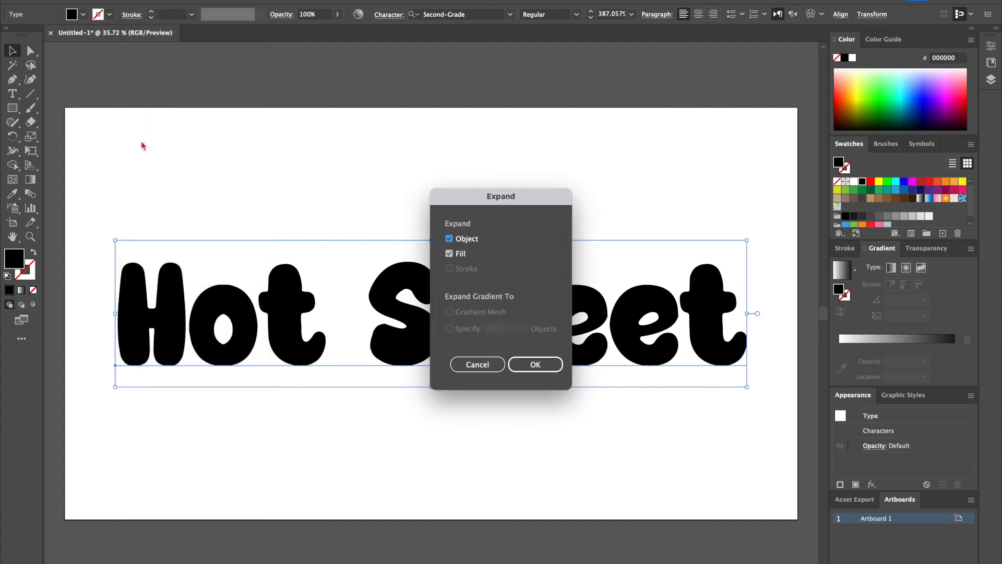
click(530, 369)
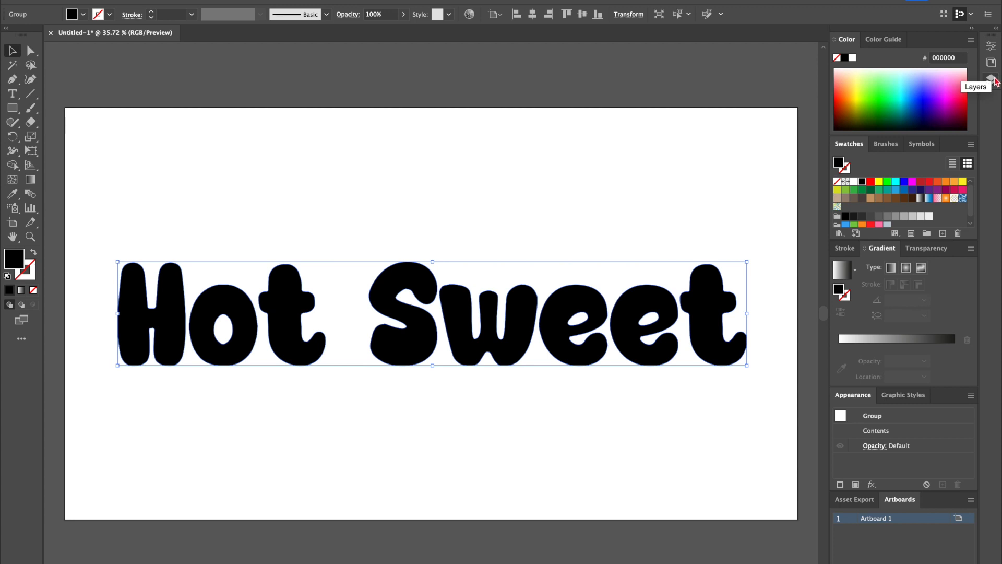
- Paste a copy of the expanded lettering group in front of the original and hide the lower group
click(992, 47)
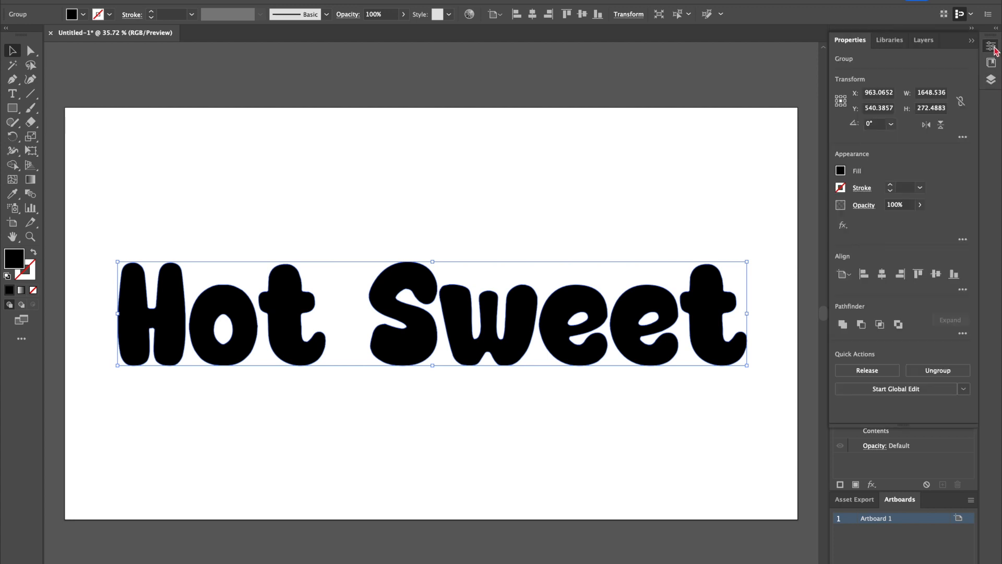
click(923, 40)
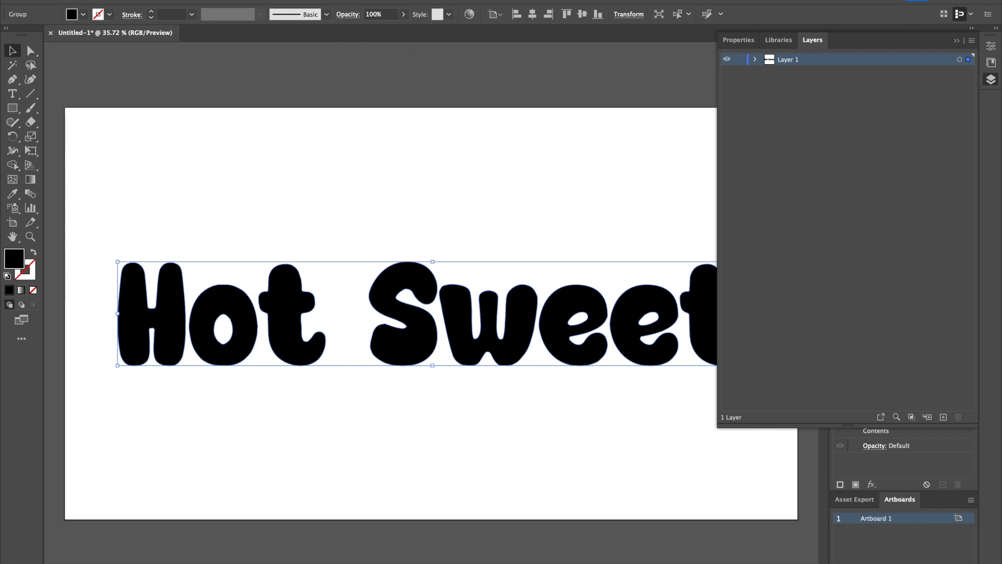
click(755, 60)
click(800, 76)
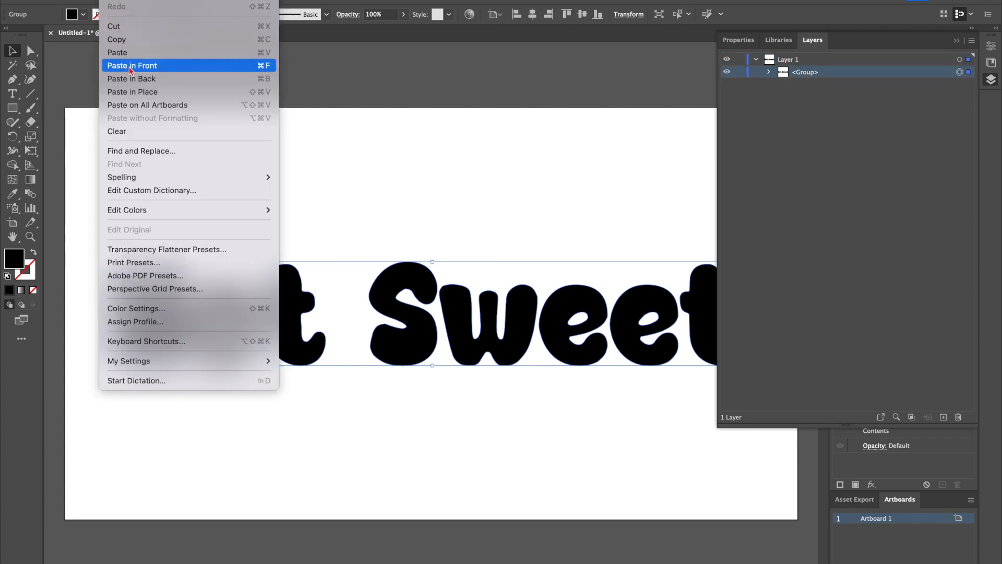
click(133, 38)
click(108, 1)
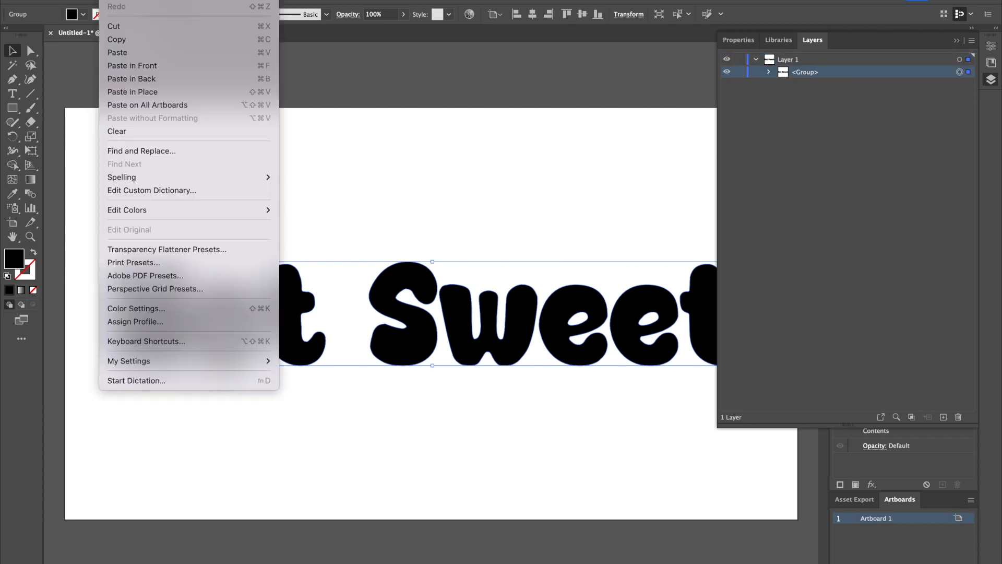
click(135, 65)
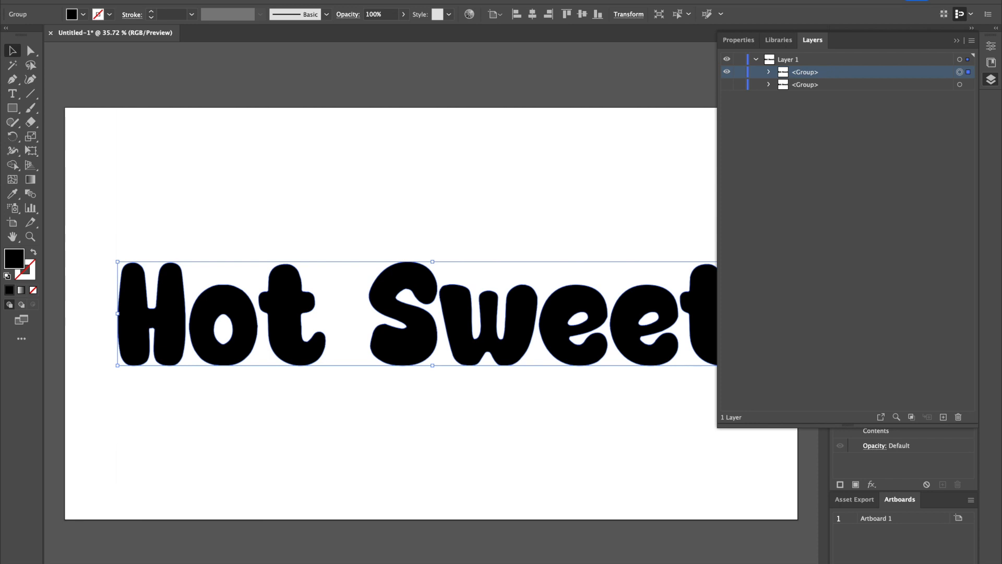
- Offset the paths of the upper lettering group by 20 px with Round joins
click(137, 1)
mouse_move(186, 291)
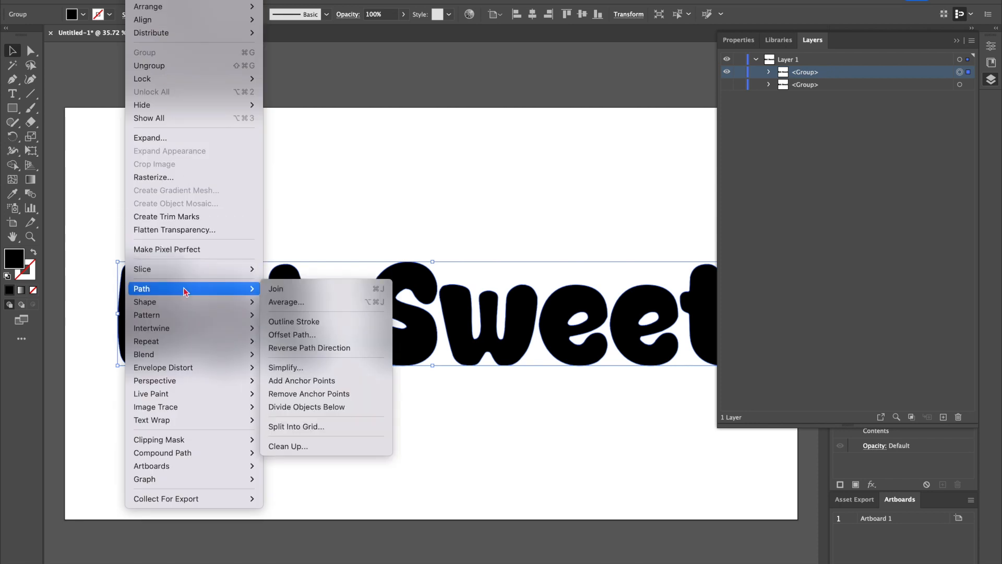
click(294, 336)
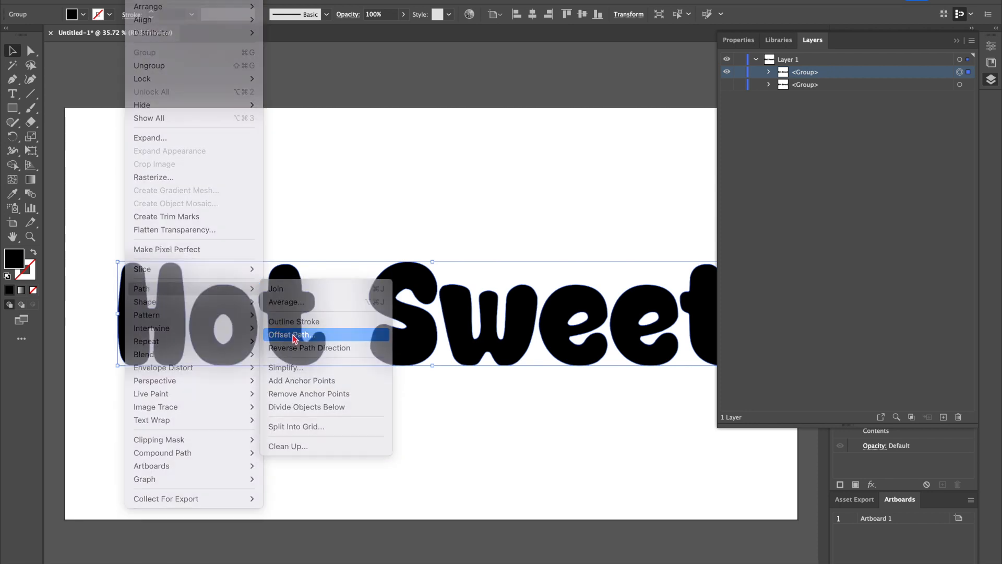
click(365, 151)
key(BackSpace)
text(2)
click(400, 187)
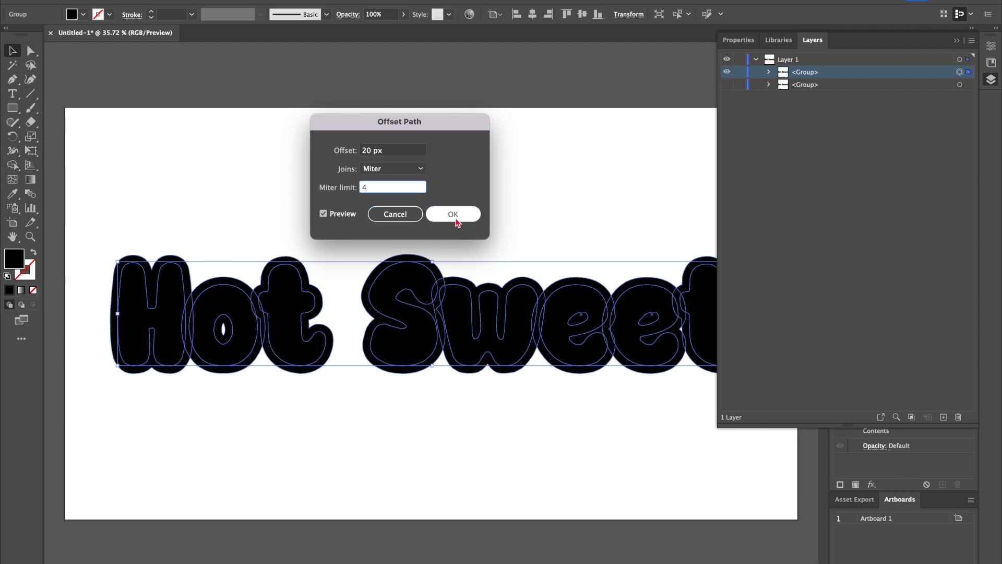
click(415, 170)
click(413, 195)
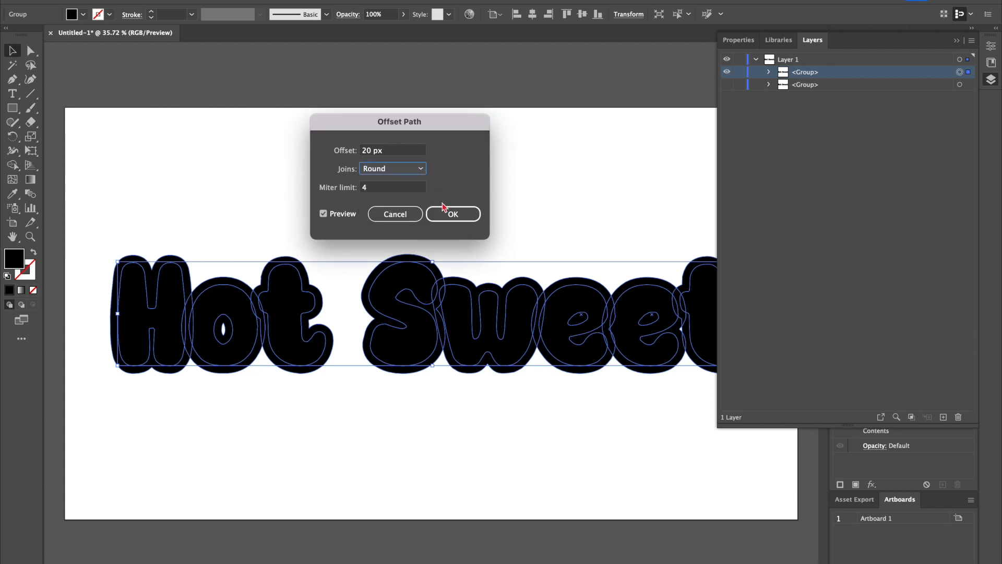
click(452, 214)
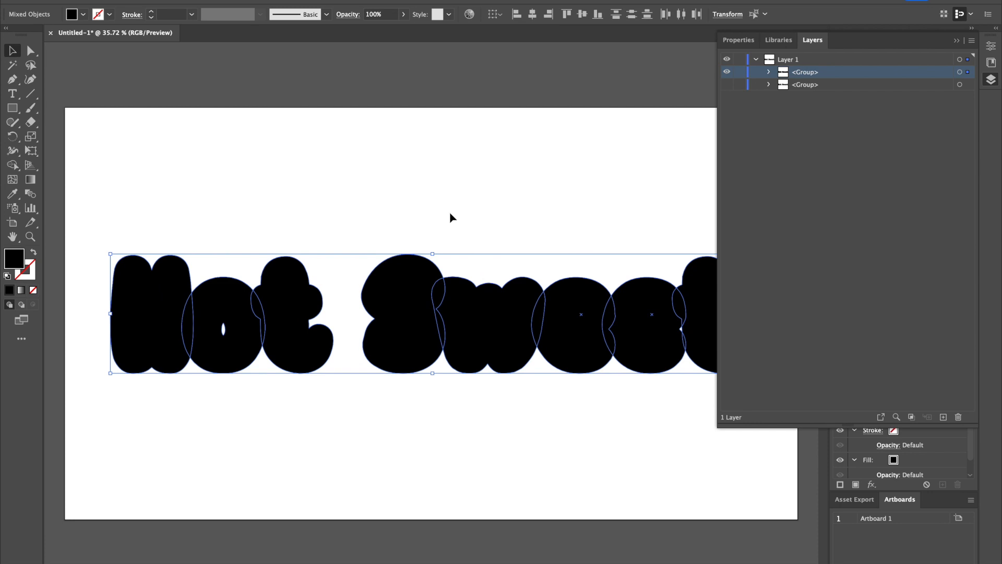
- Select the offset "Hot Sweet" lettering group and try to display the Pathfinder controls
mouse_move(94, 172)
mouse_down()
mouse_move(566, 359)
mouse_move(725, 436)
mouse_up()
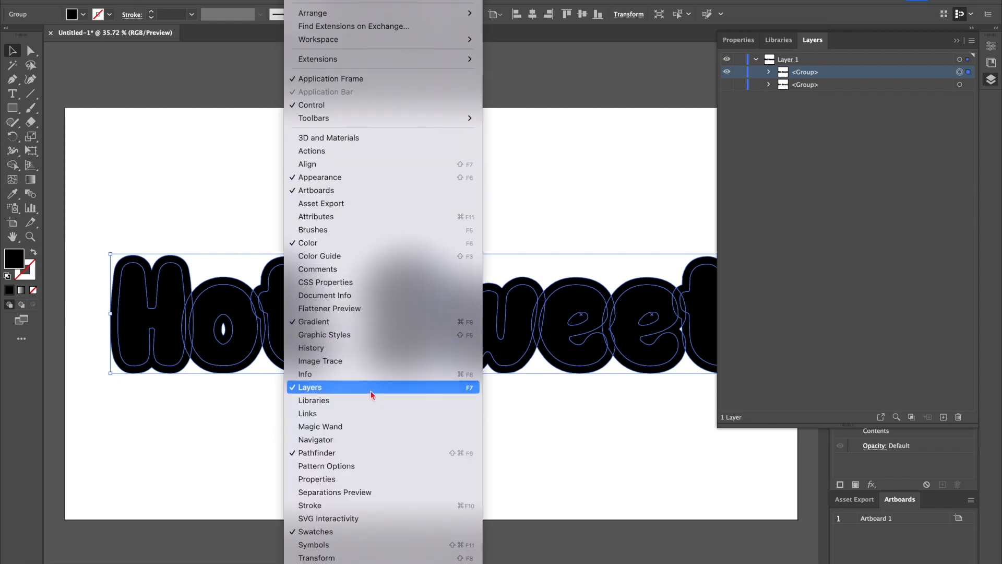
click(380, 457)
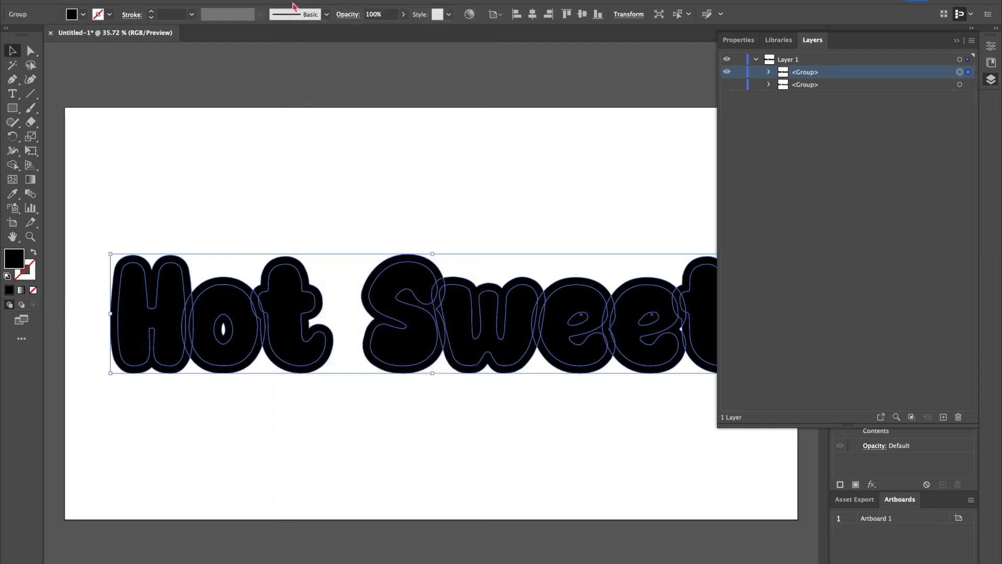
click(303, 0)
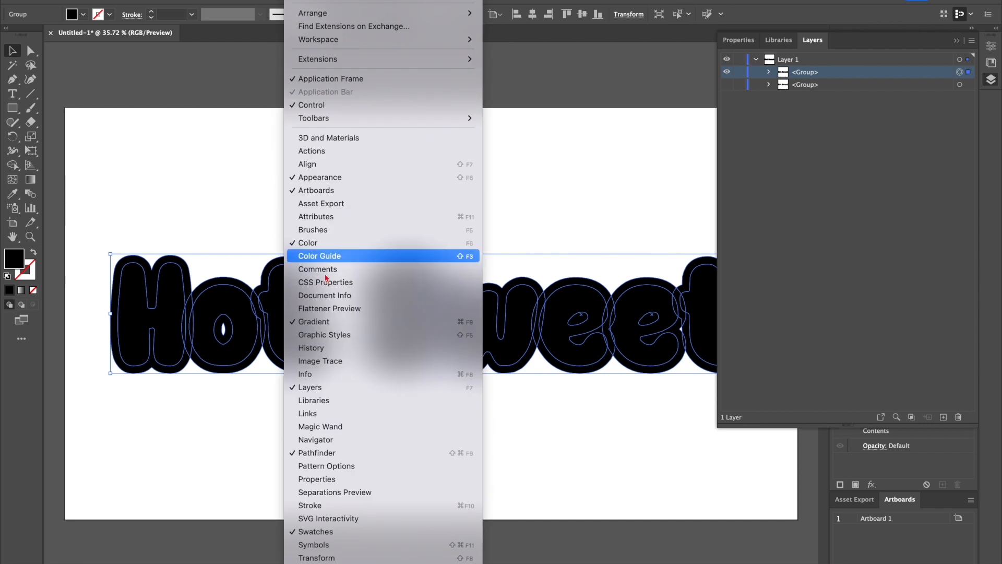
click(368, 454)
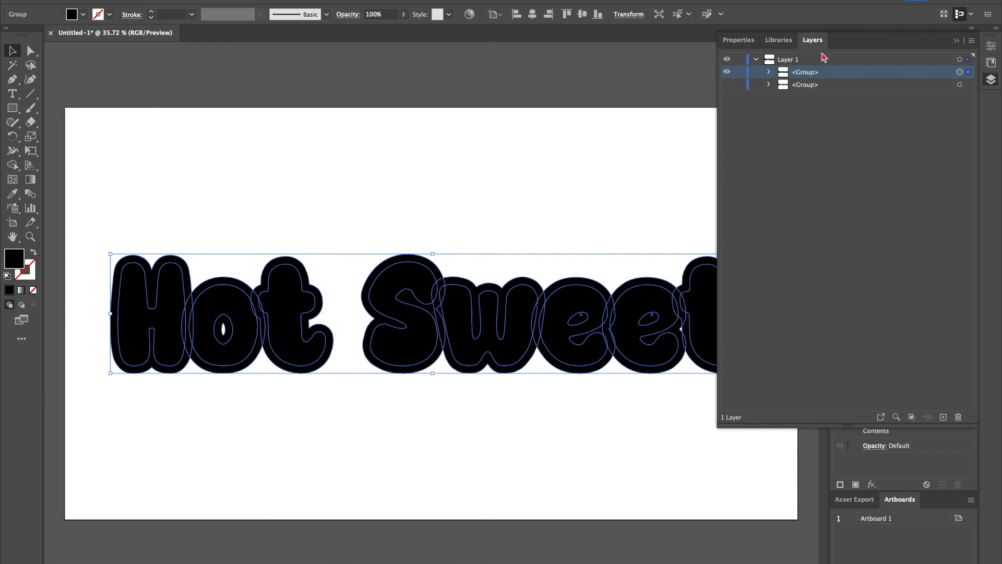
click(956, 42)
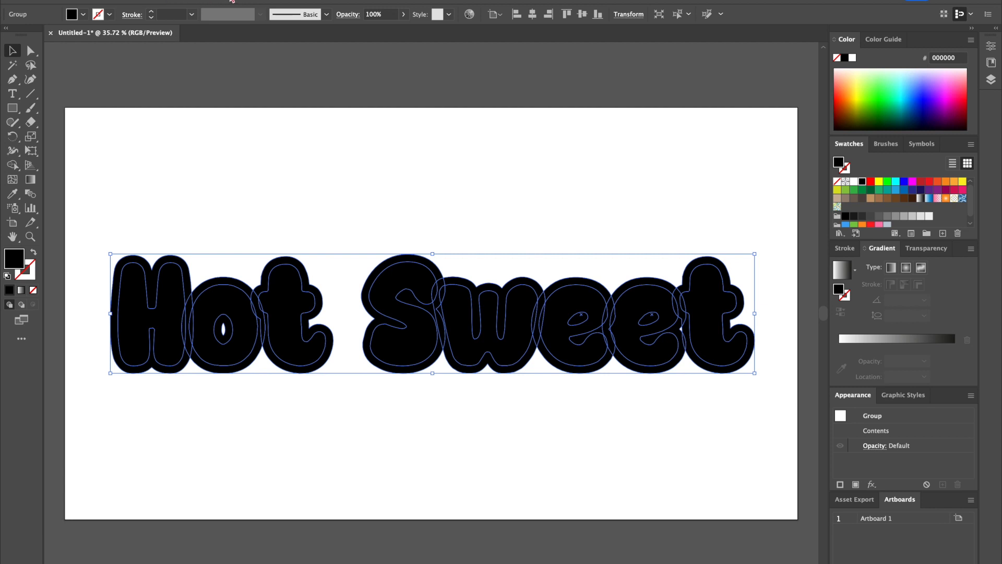
click(306, 1)
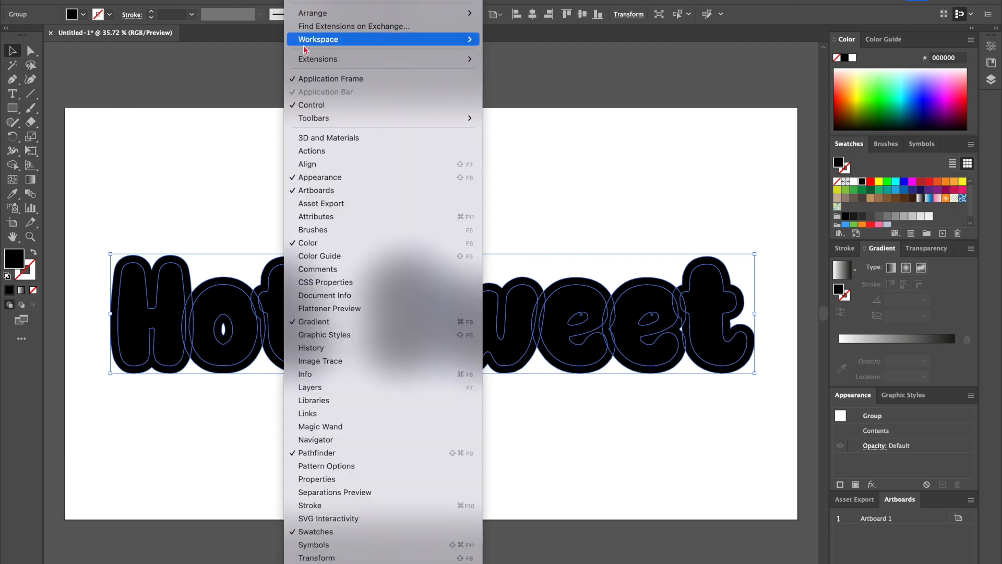
click(292, 453)
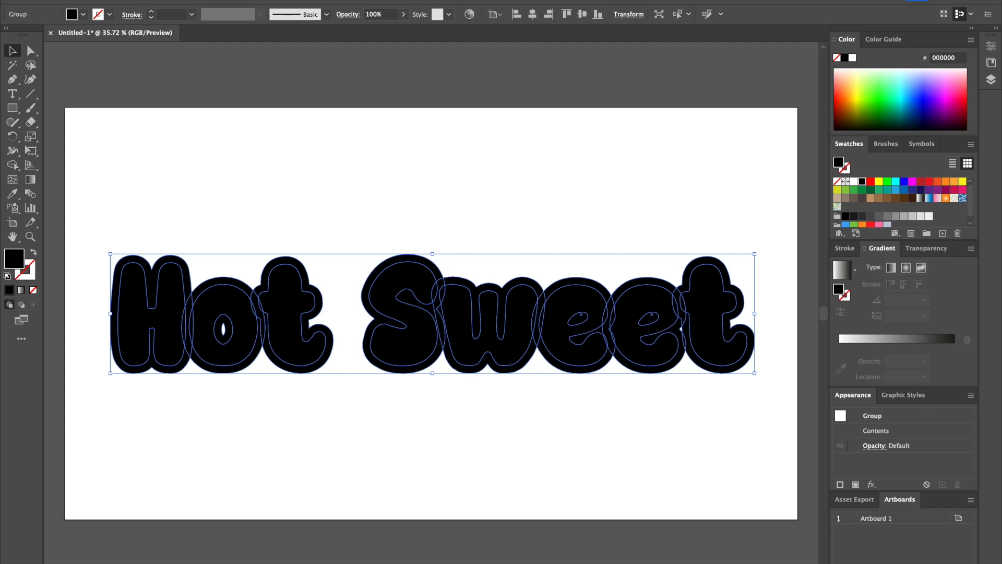
click(305, 1)
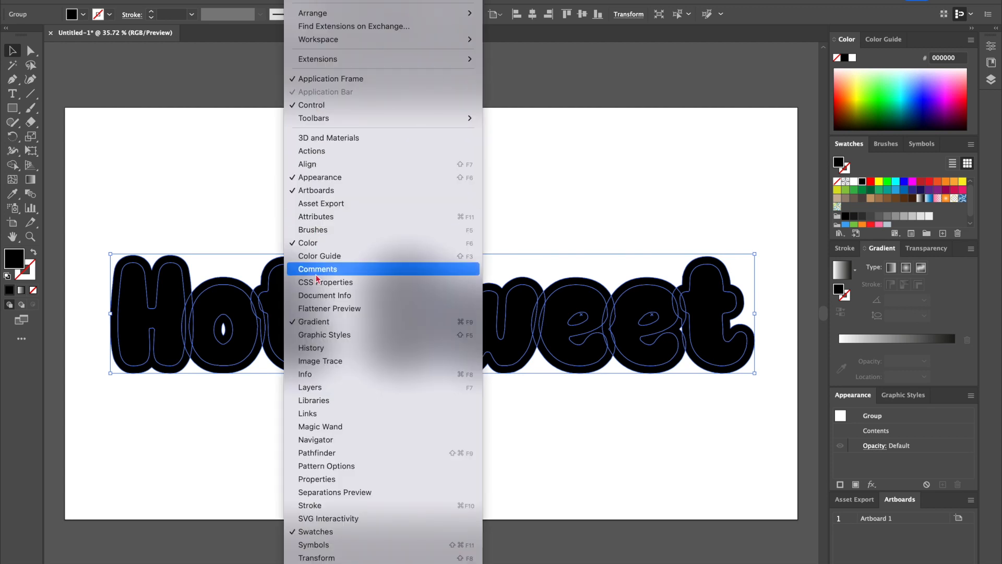
click(307, 455)
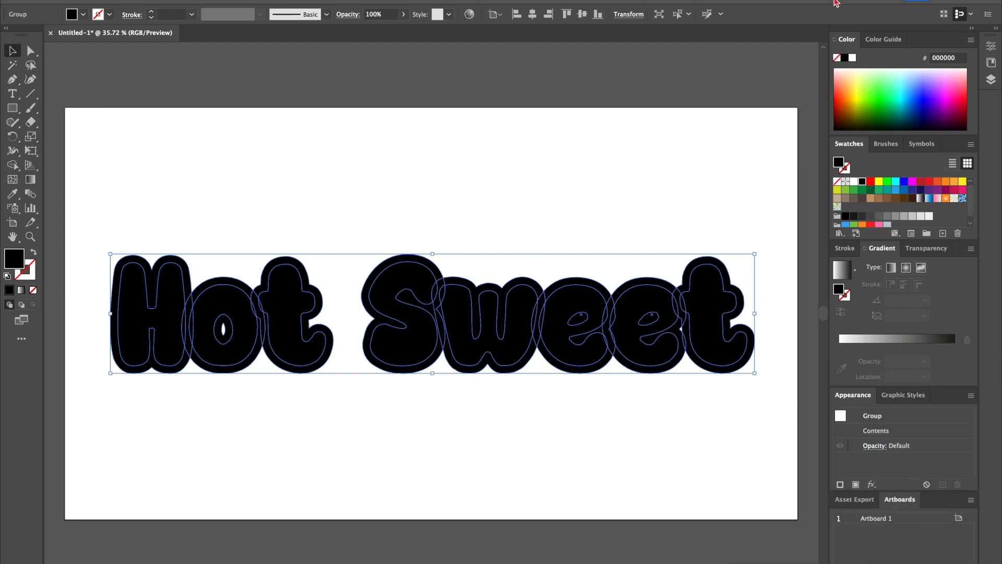
drag(869, 0, 546, 159)
double_click(545, 159)
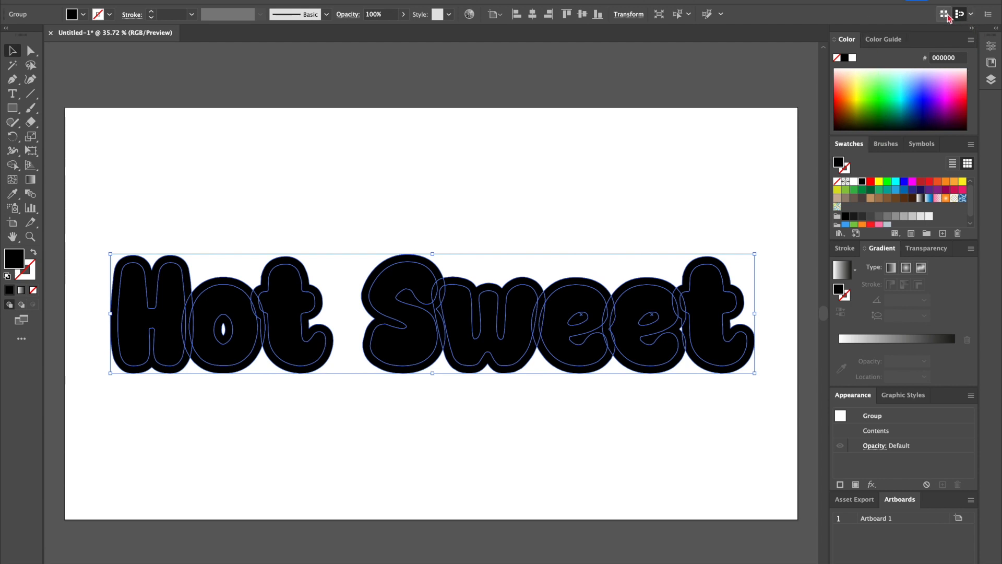
scroll(574, 221, down, 5)
scroll(575, 221, up, 6)
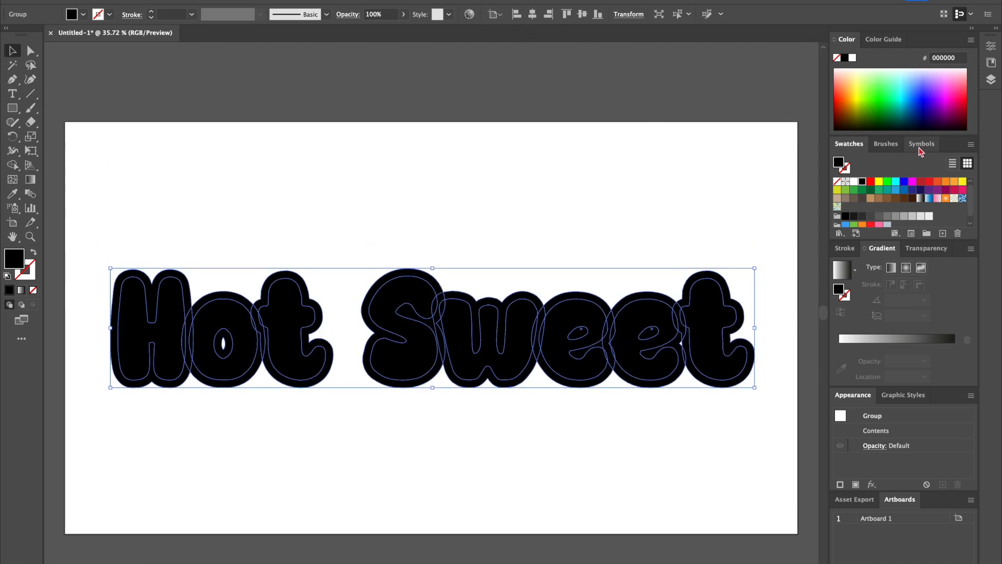
click(991, 63)
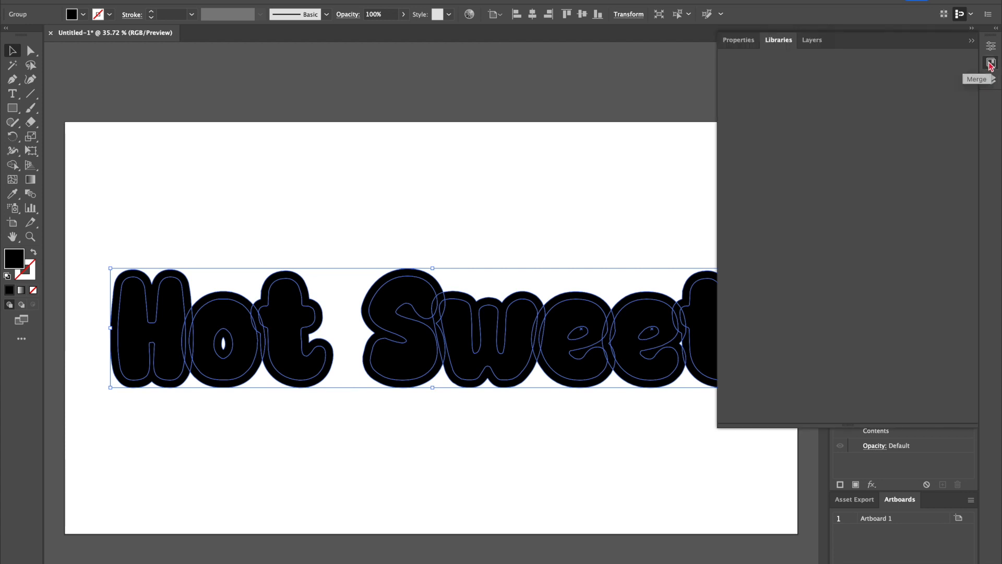
click(991, 63)
click(992, 80)
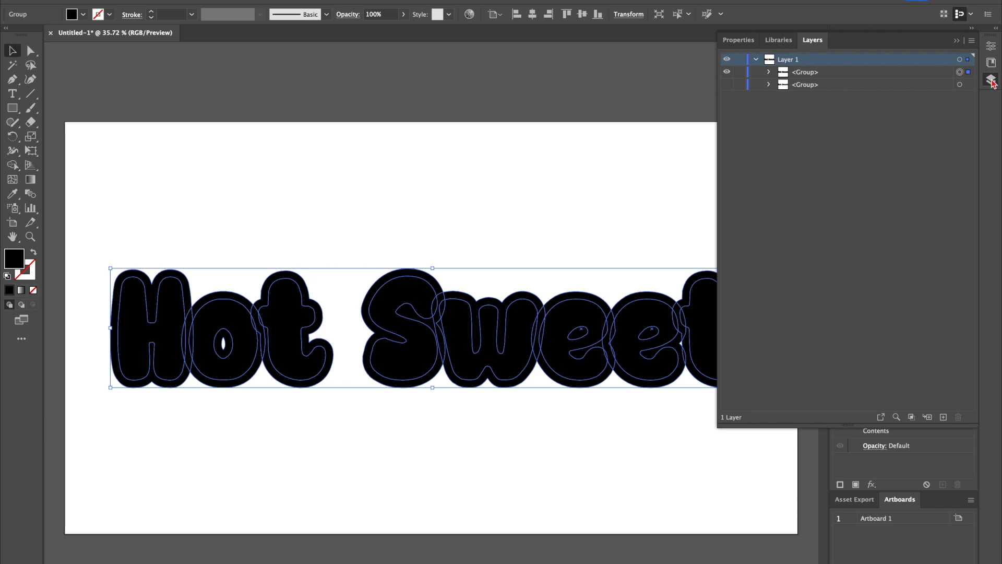
click(992, 81)
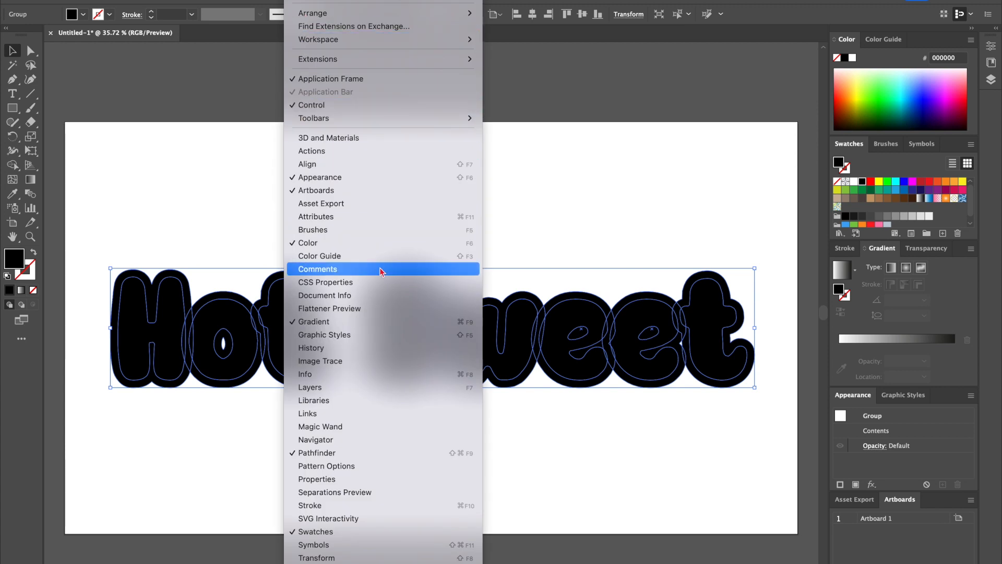
- Try to bring the missing Pathfinder controls into view by hiding and showing them repeatedly
click(389, 454)
click(314, 2)
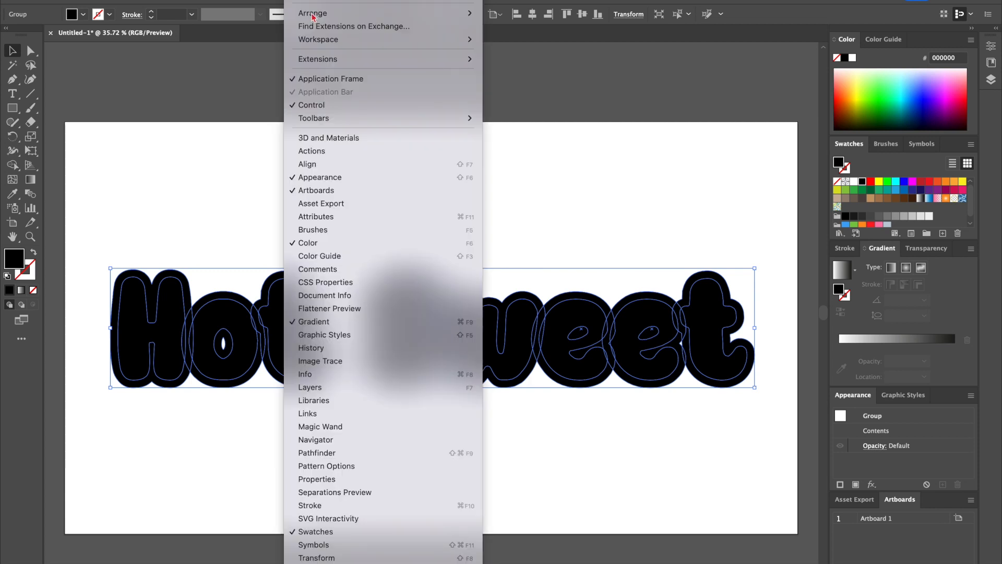
click(311, 454)
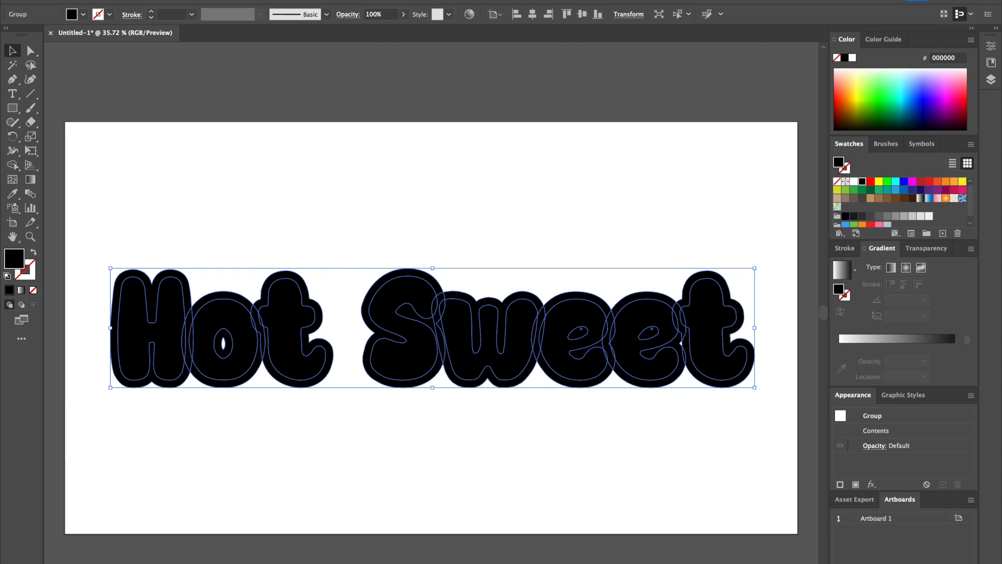
click(342, 2)
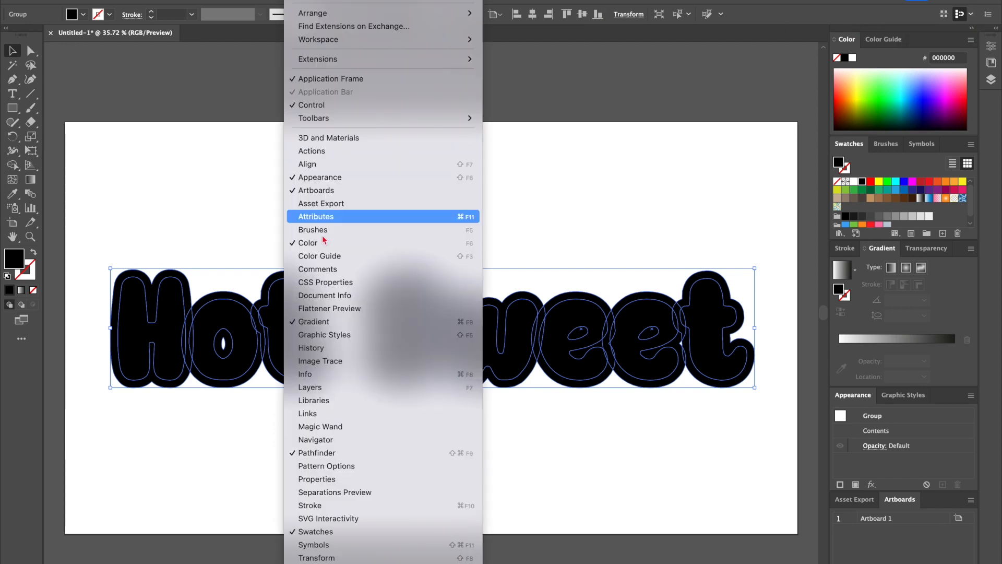
click(322, 452)
click(314, 1)
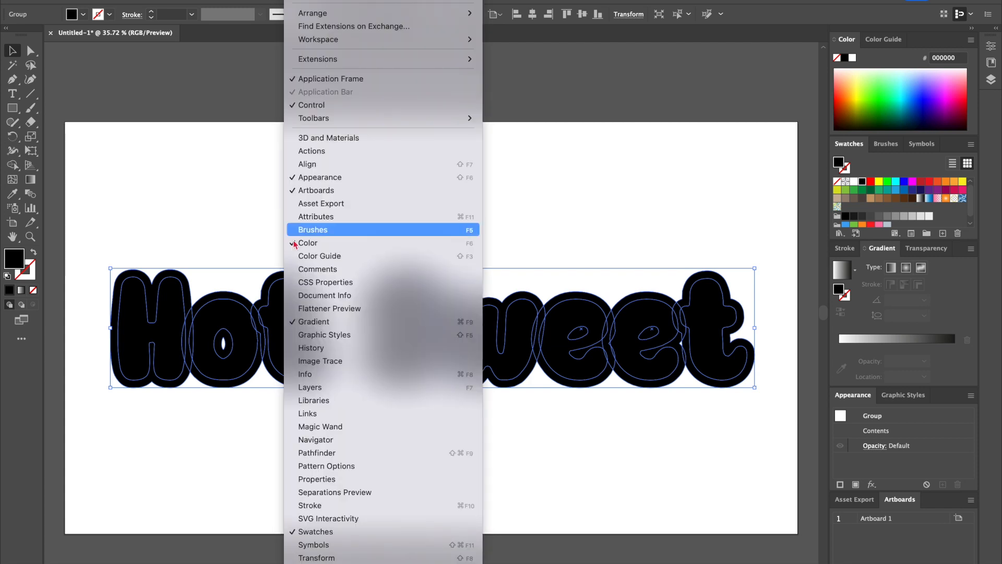
click(295, 453)
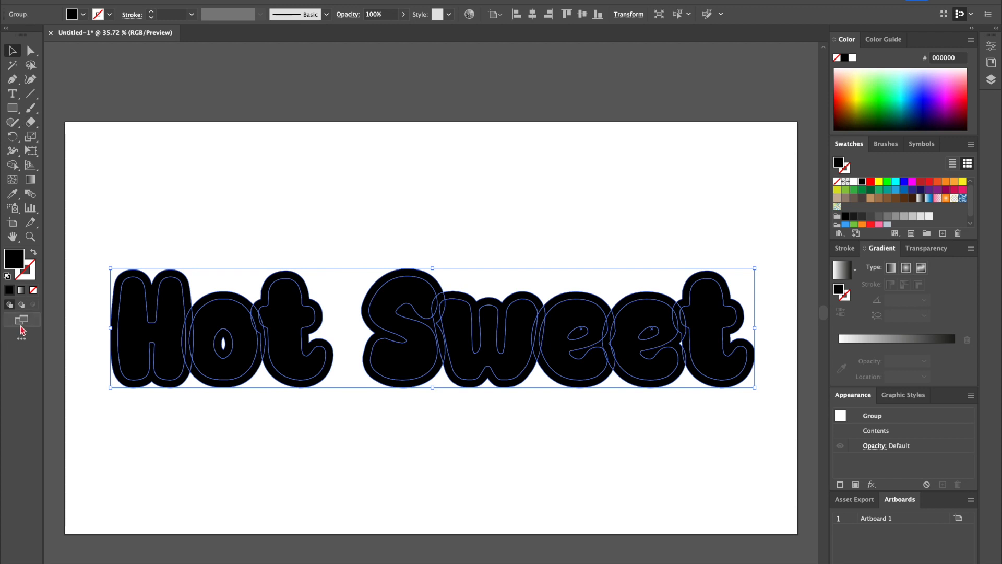
- Try Full Screen Mode with Menu Bar and Presentation Mode to locate the missing Pathfinder controls, and leave Presentation Mode
click(21, 326)
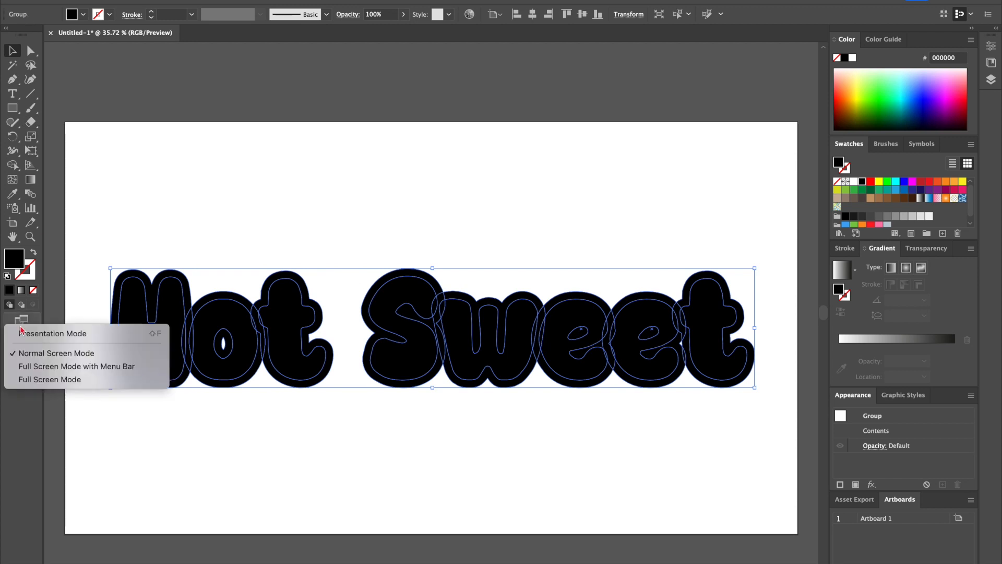
click(54, 368)
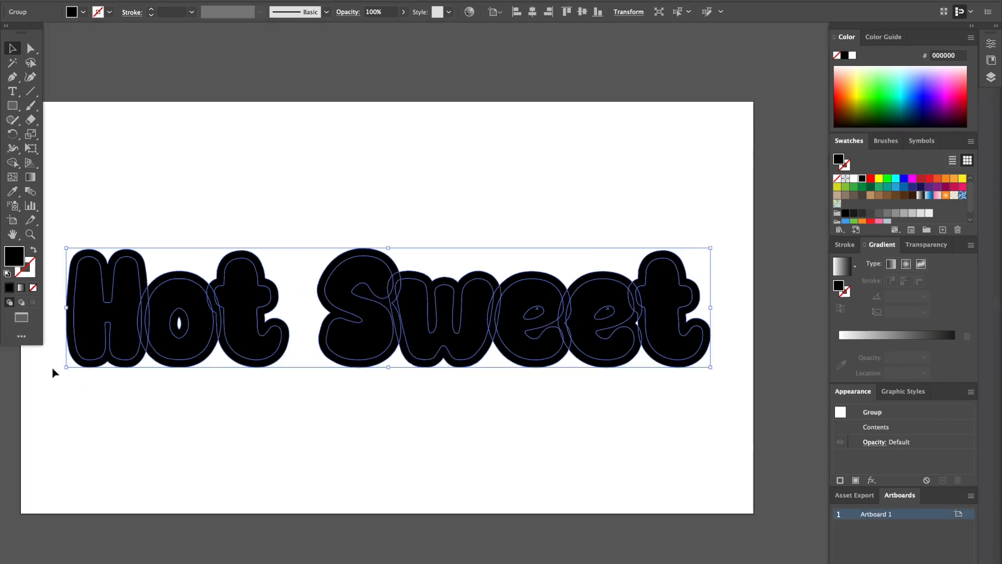
click(22, 318)
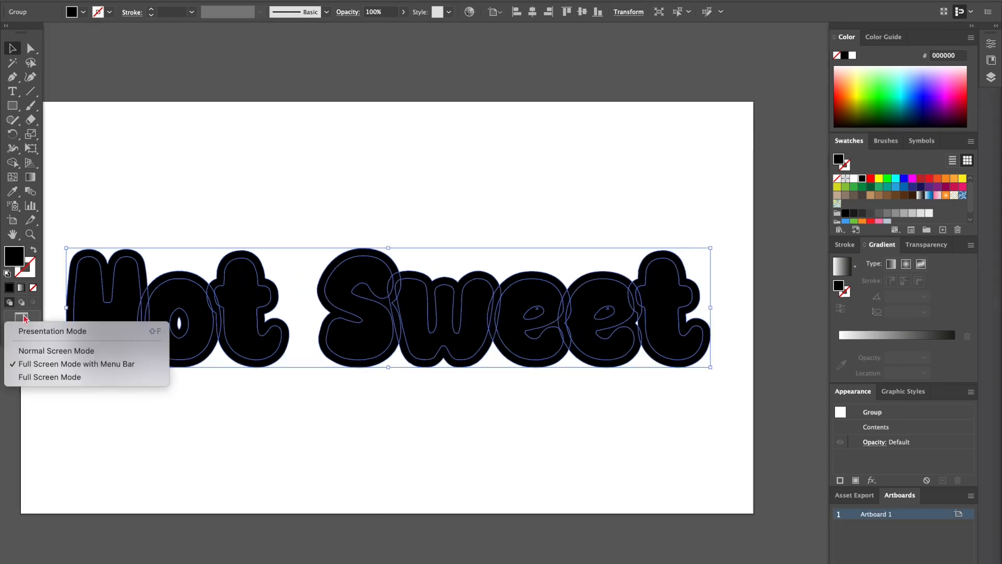
click(31, 331)
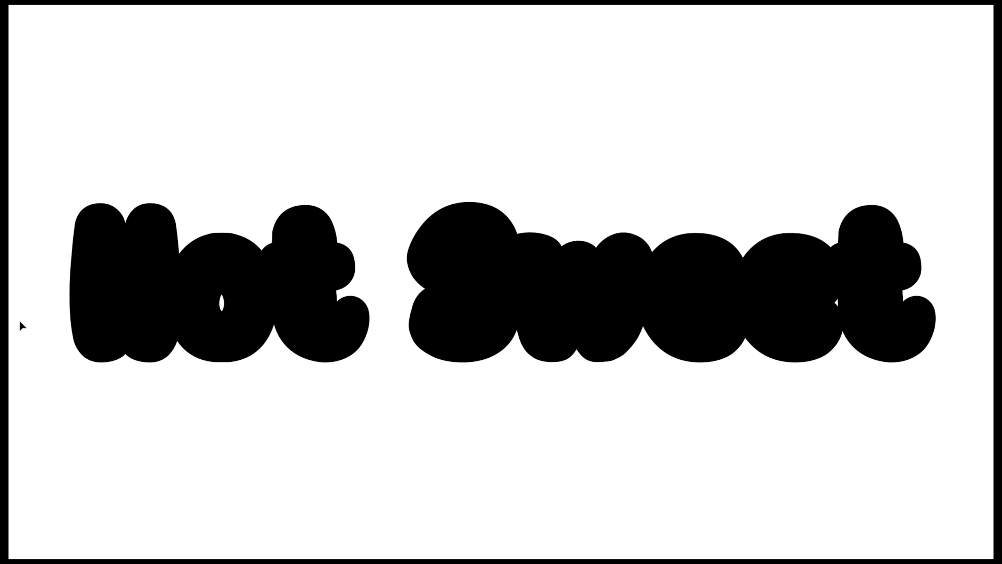
key(Escape)
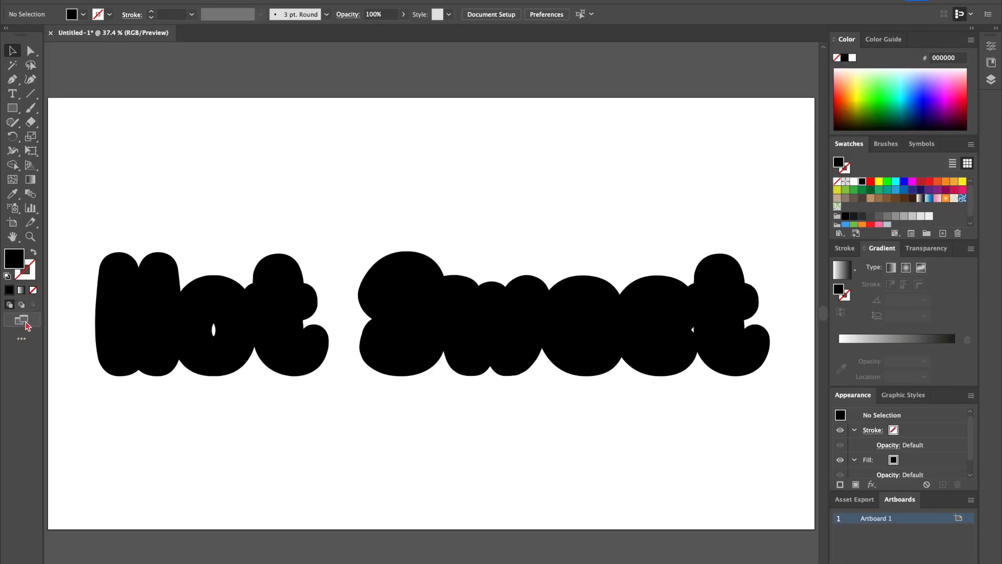
- Show Pathfinder in Full Screen Mode, move it just over the second word of the lettering, and return to Normal Screen Mode
click(21, 320)
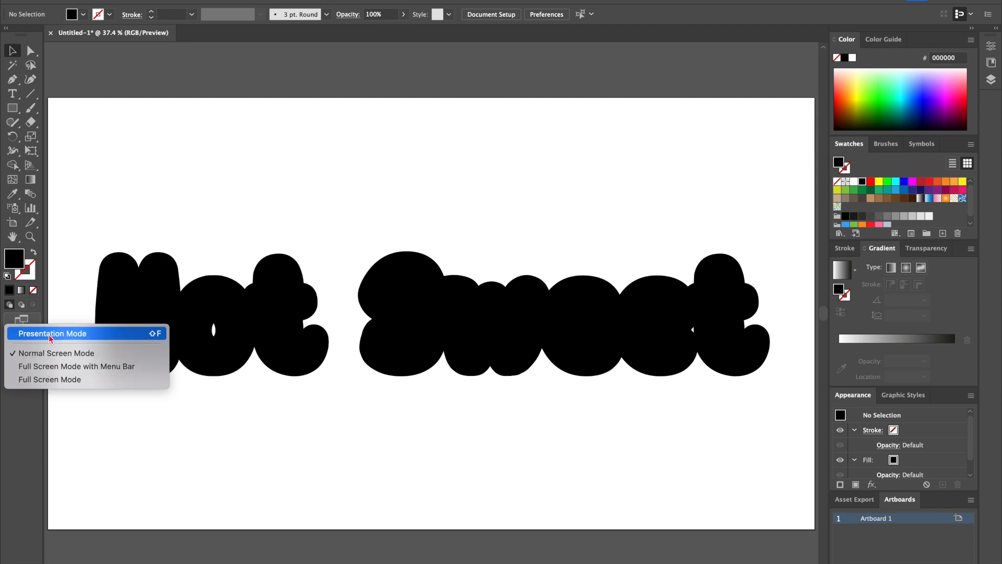
click(51, 380)
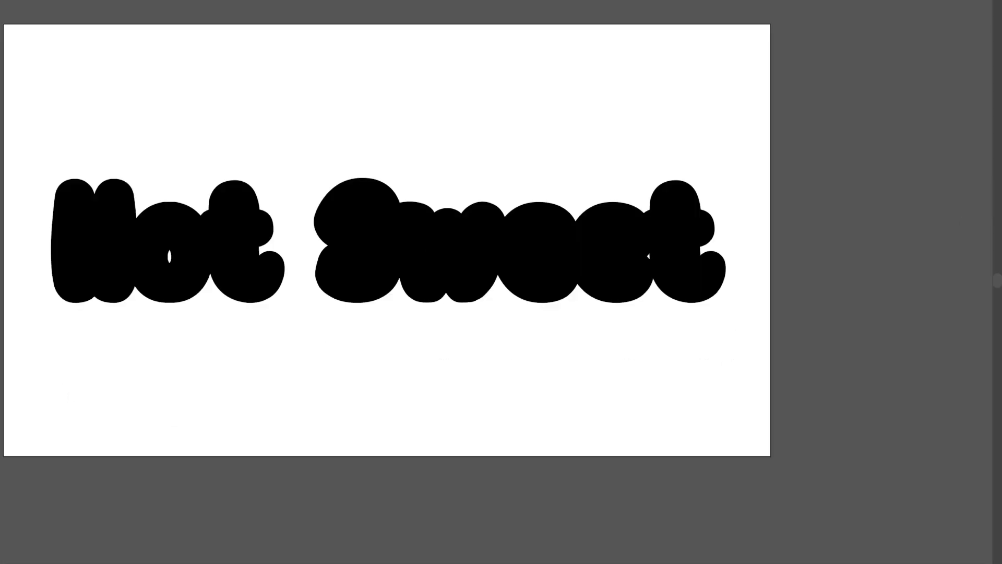
key(shift+super+F9)
drag(683, 283, 637, 181)
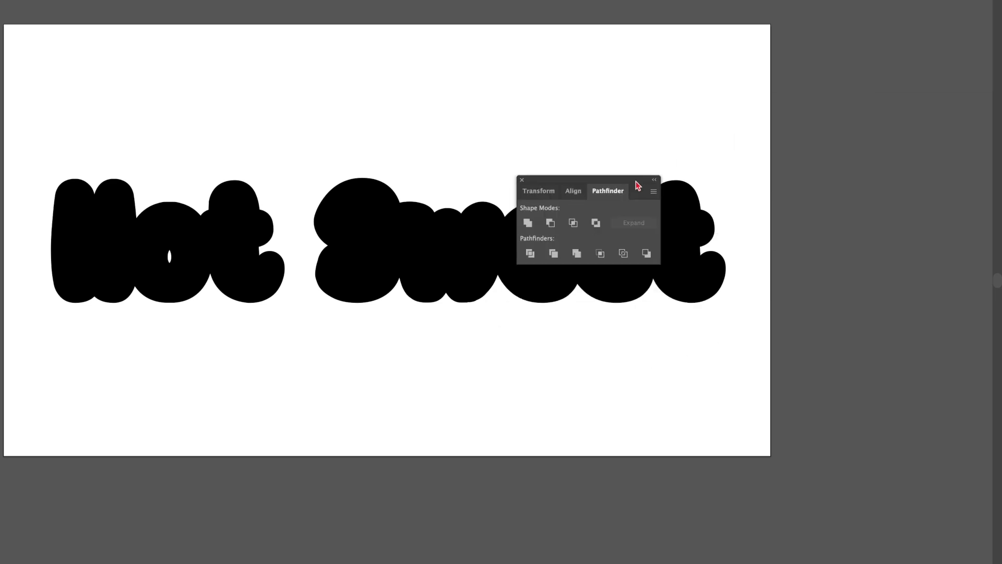
key(Escape)
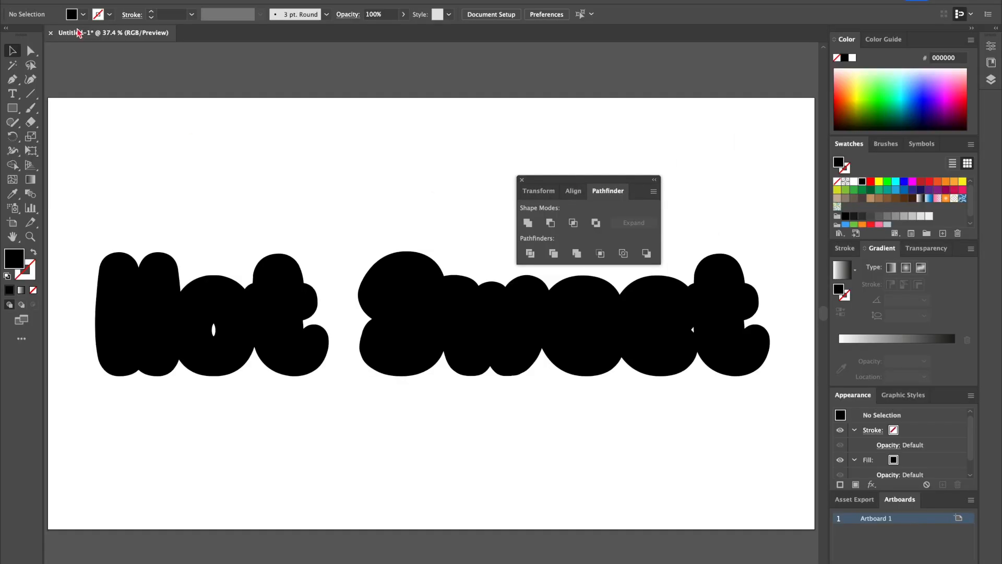
- Select the whole offset "Hot Sweet" lettering group and merge its overlapping paths with Unite
drag(86, 197, 700, 410)
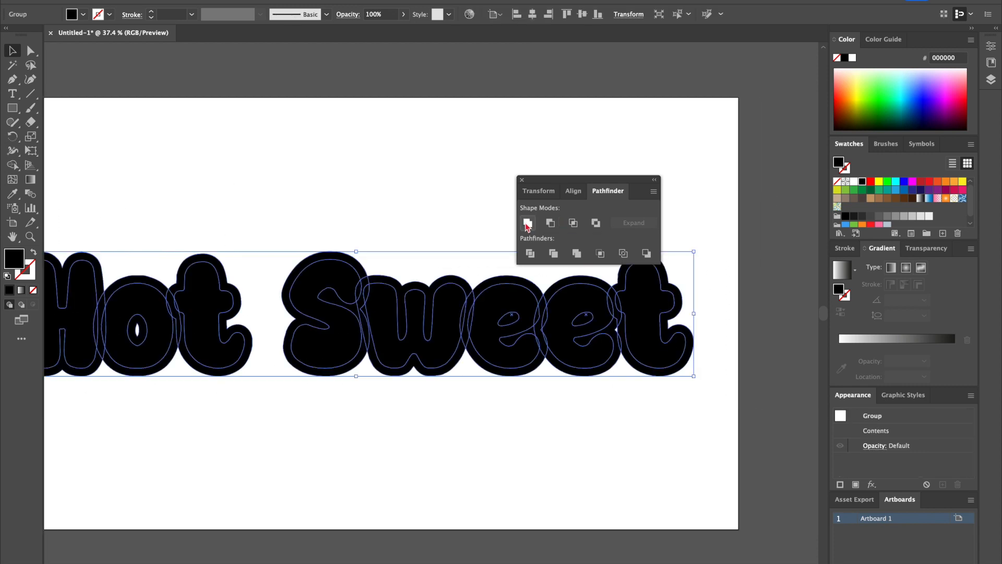
click(528, 223)
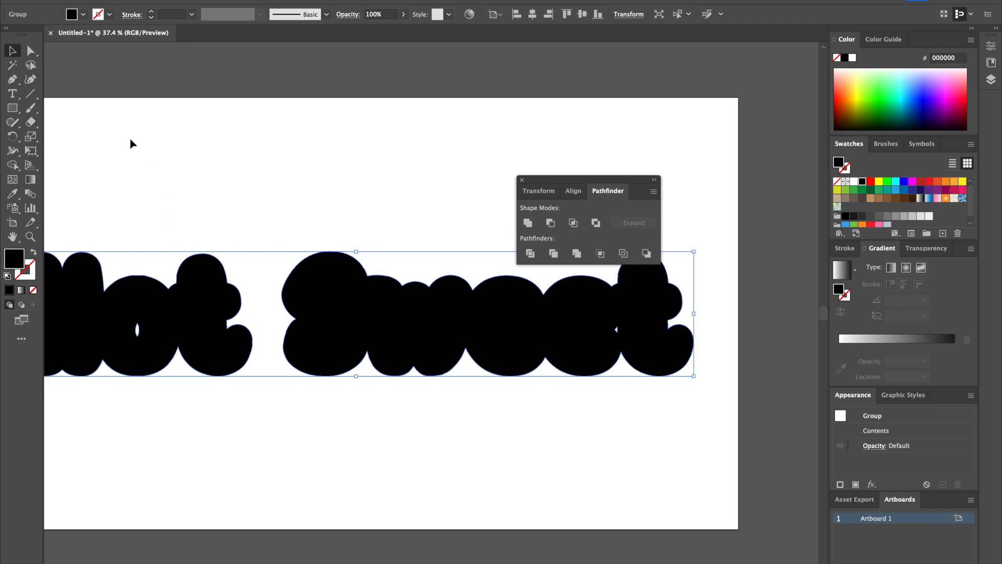
- Fill the small hole in the "o" of "Hot" by drawing a black rectangle over it and uniting it with the outline shape
click(12, 236)
drag(166, 217, 219, 208)
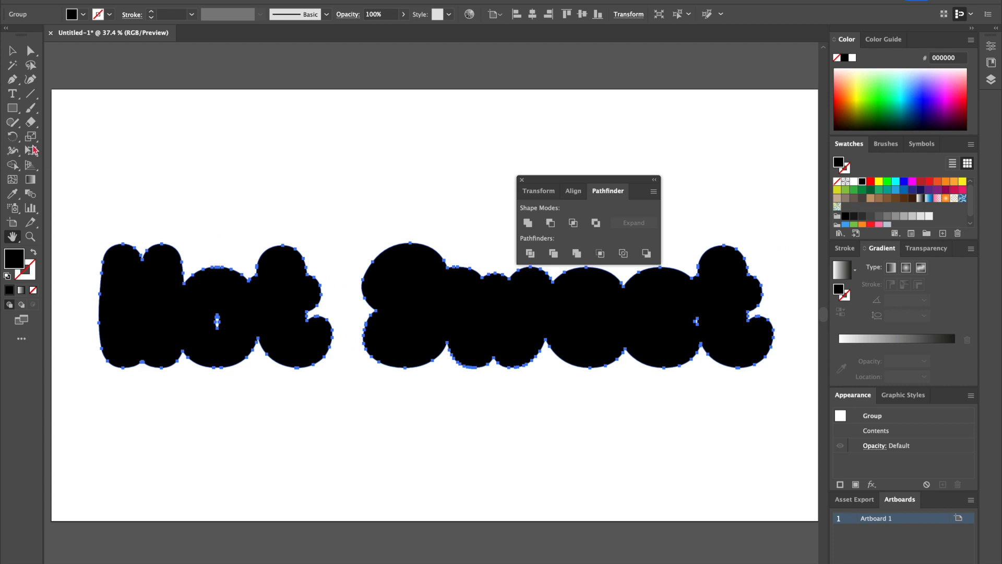
click(12, 108)
drag(195, 309, 238, 341)
click(12, 51)
drag(101, 161, 433, 426)
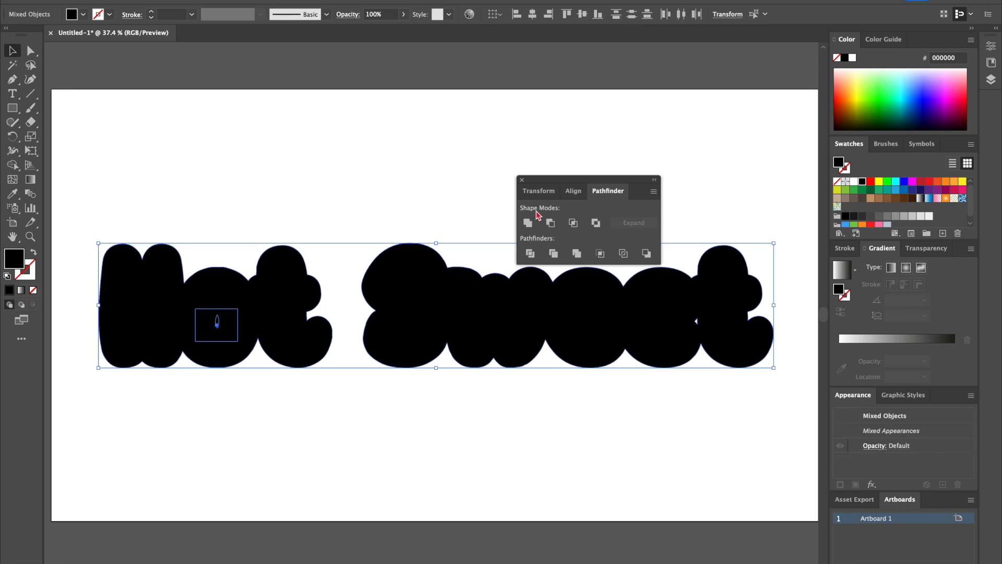
click(528, 223)
- Fill the small gap between the last "e" and "t" of "Sweet" with a black rectangle united with the outline shape
click(12, 108)
drag(676, 305, 720, 336)
key(v)
drag(132, 139, 765, 391)
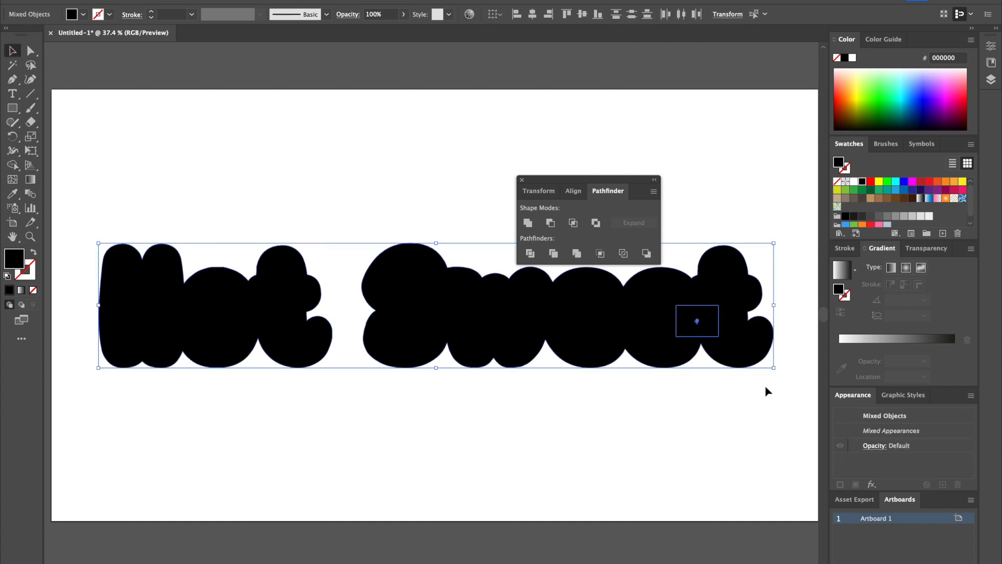
click(528, 223)
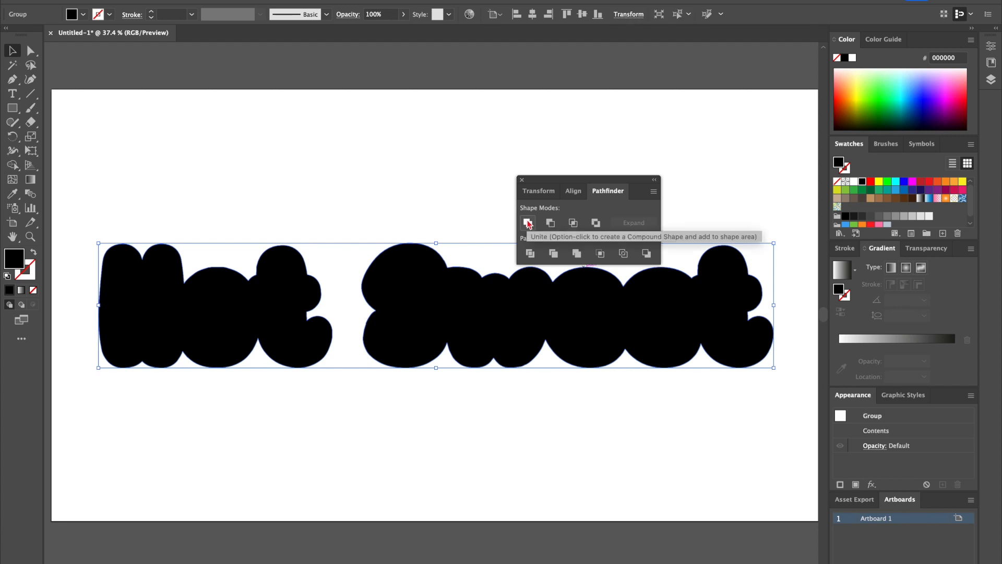
- Make both the original "Hot Sweet" lettering group and the offset outline group visible in Layer 1
click(991, 79)
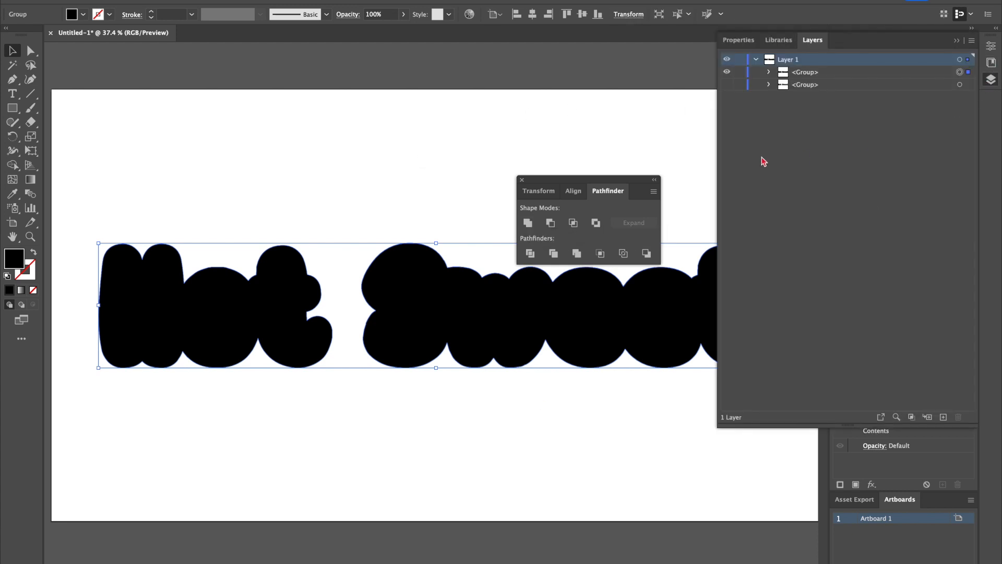
click(727, 72)
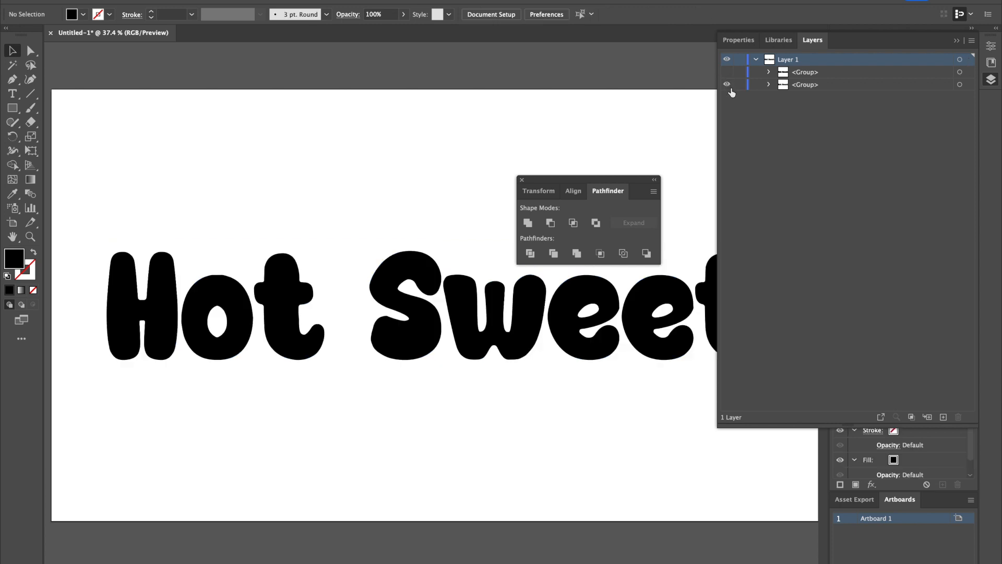
click(727, 71)
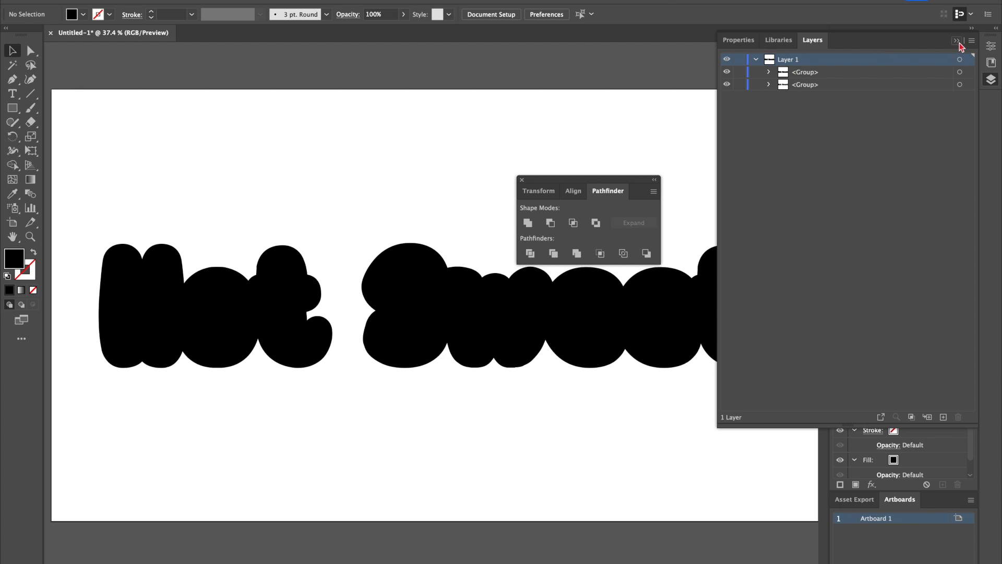
click(958, 41)
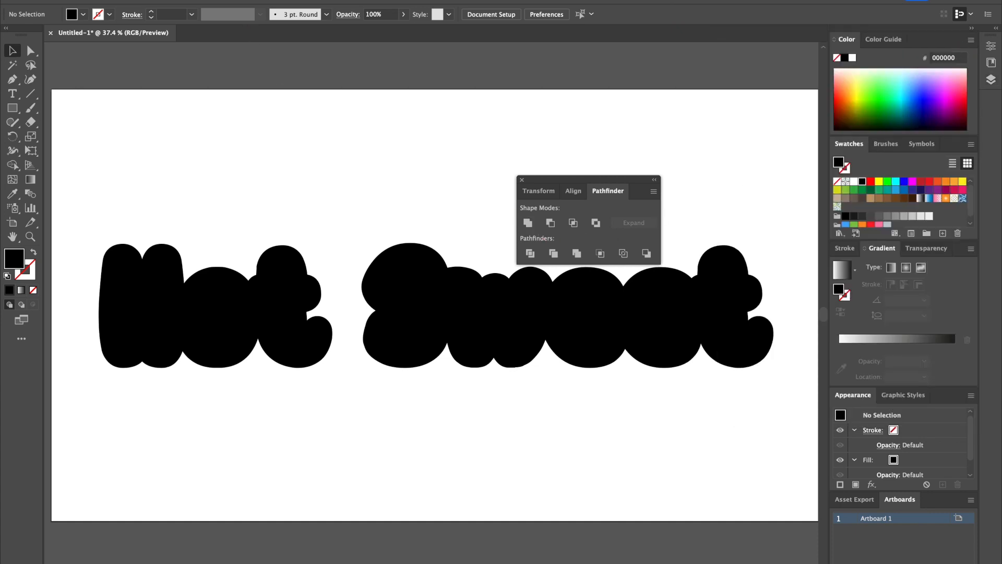
- Begin saving the document on the computer as "hot sweet logo.ai" in the CMV 4803 Motion Graphic folder
click(88, 1)
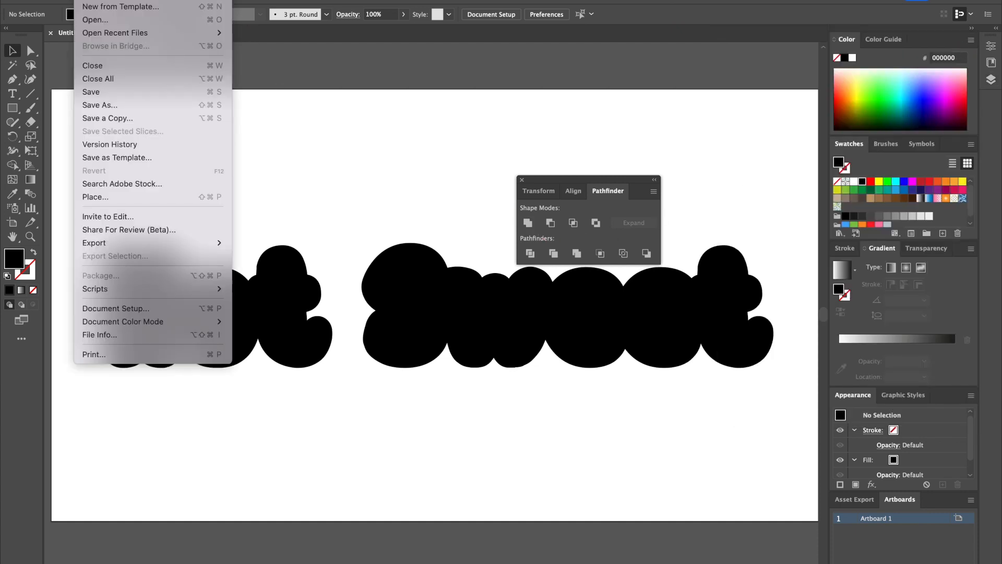
click(101, 106)
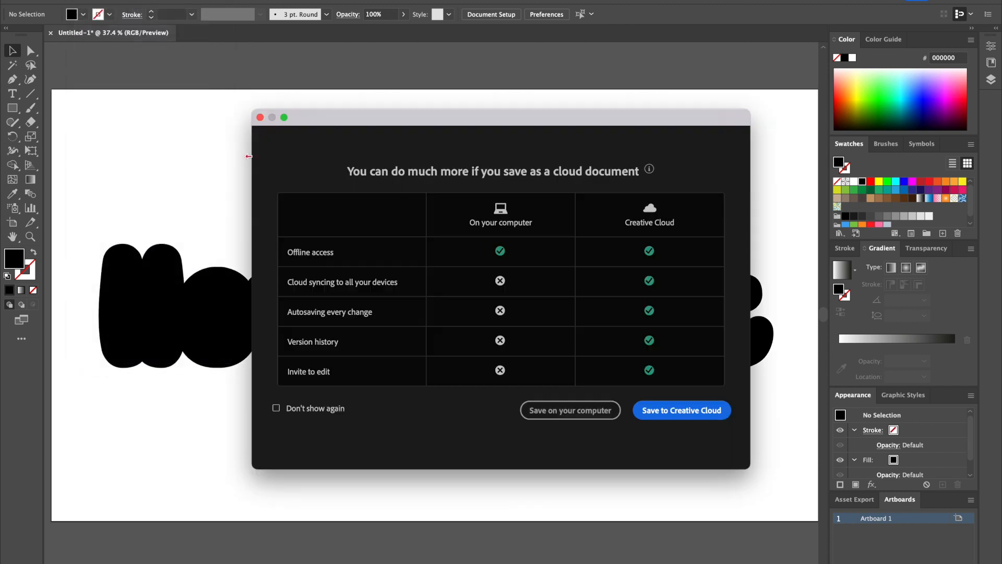
click(572, 415)
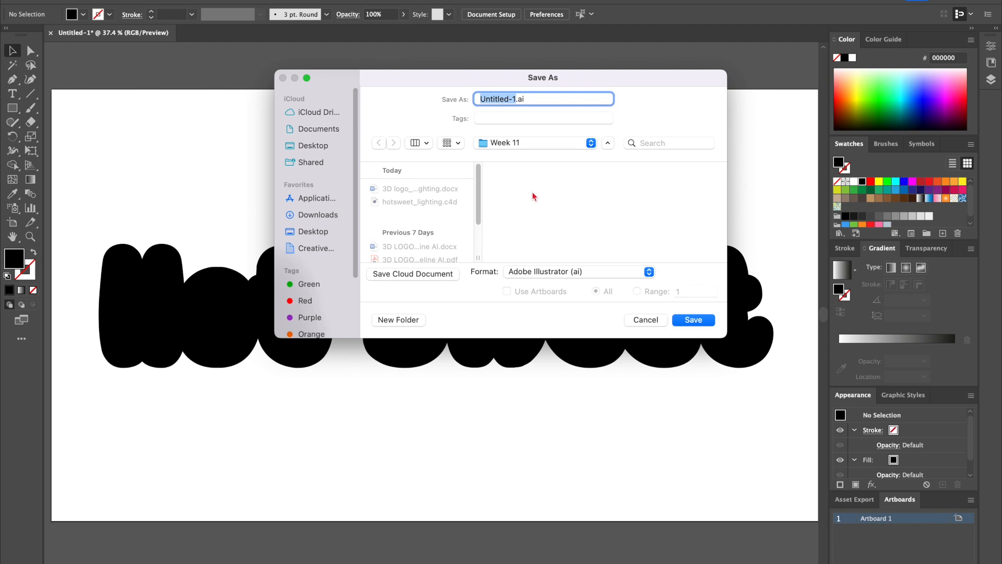
text(hot sweet logo)
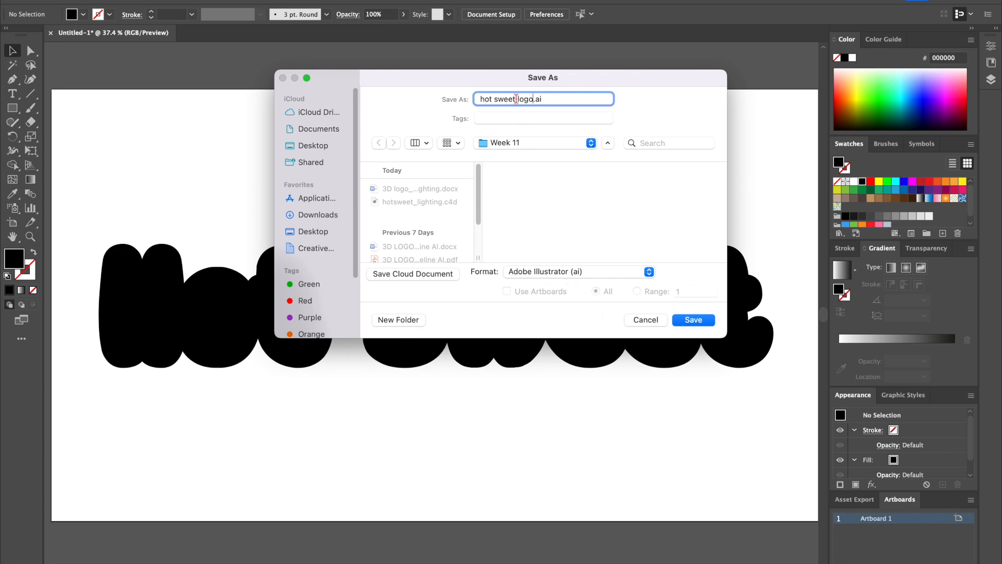
click(523, 147)
click(519, 158)
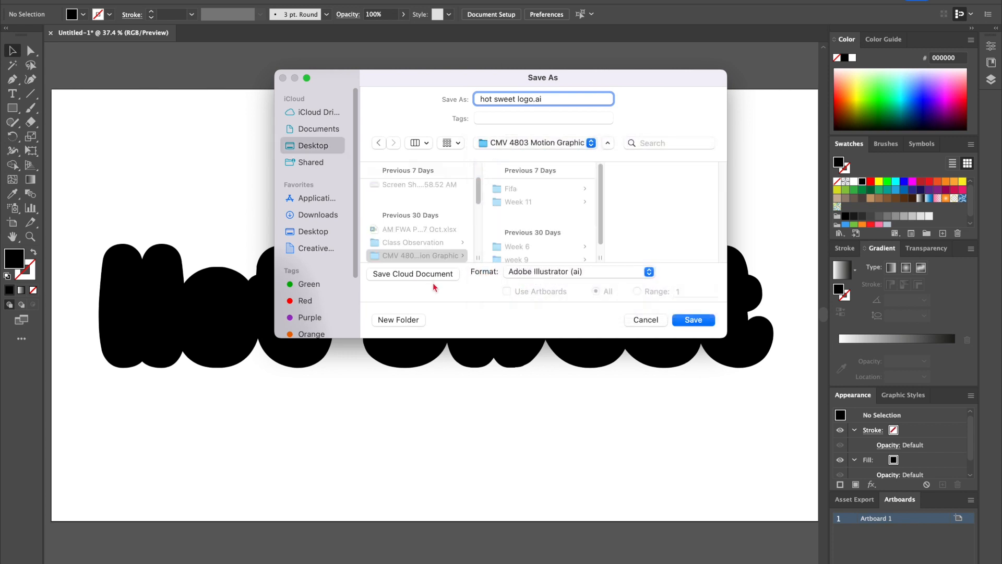
- Create a new folder named "Week 12" inside CMV 4803 Motion Graphic as the save location
click(414, 323)
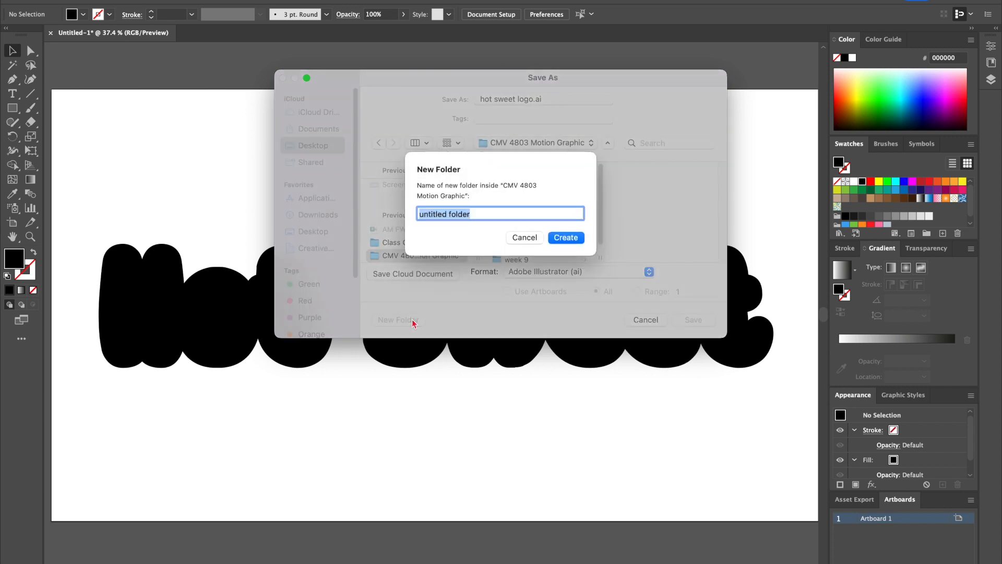
text(Week 12)
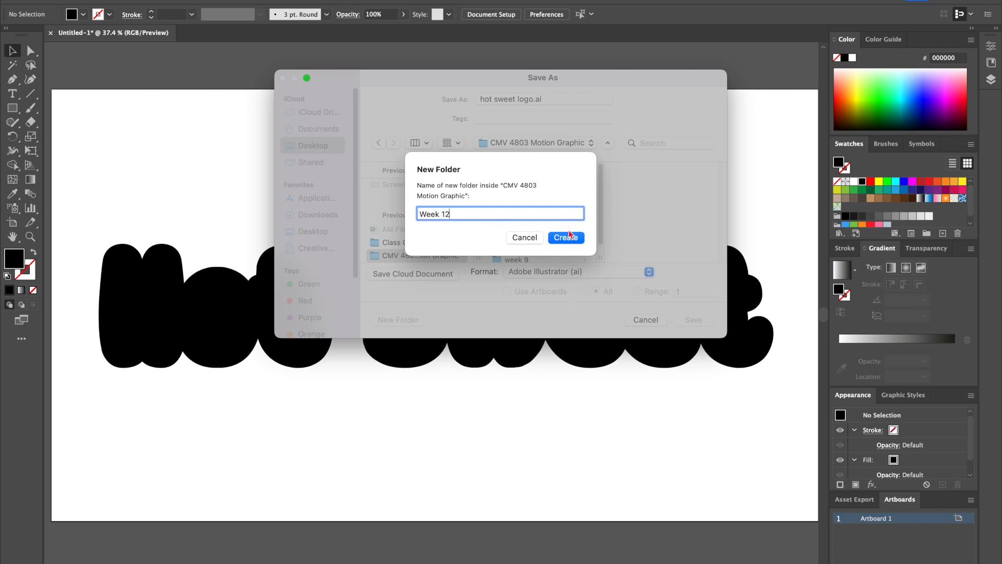
click(566, 237)
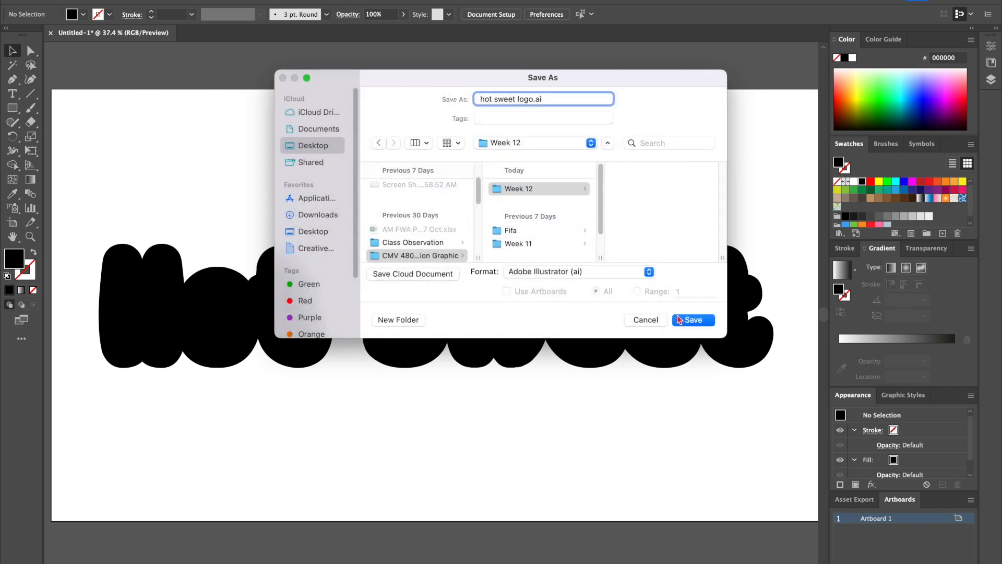
- Save the file in the legacy Illustrator 8 version and accept the older format
click(698, 322)
click(282, 79)
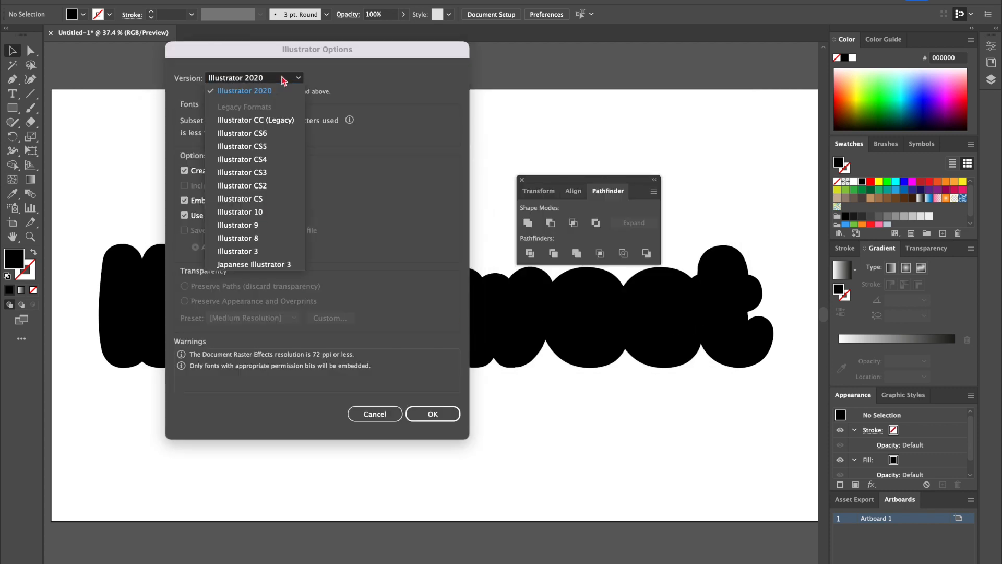
click(263, 238)
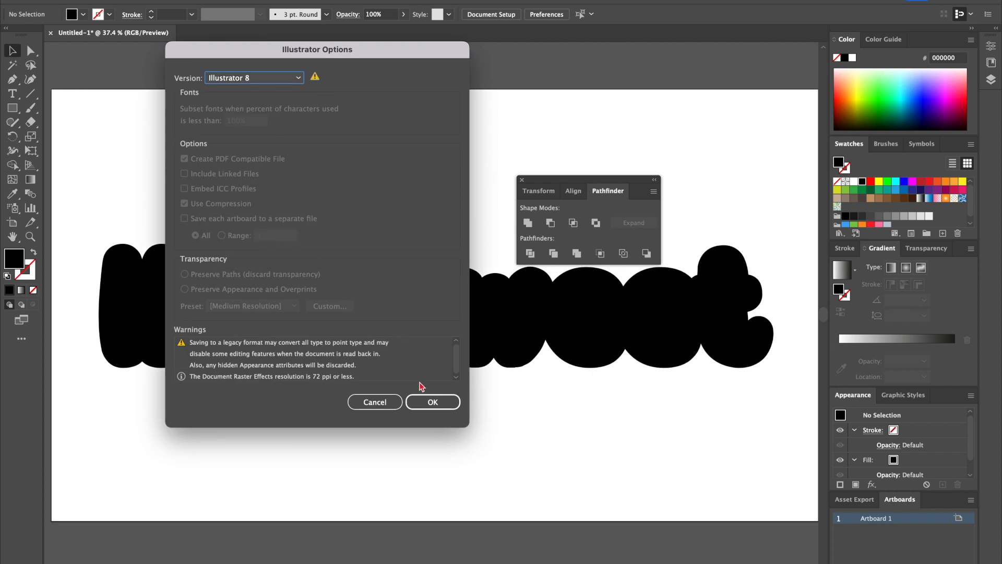
click(435, 400)
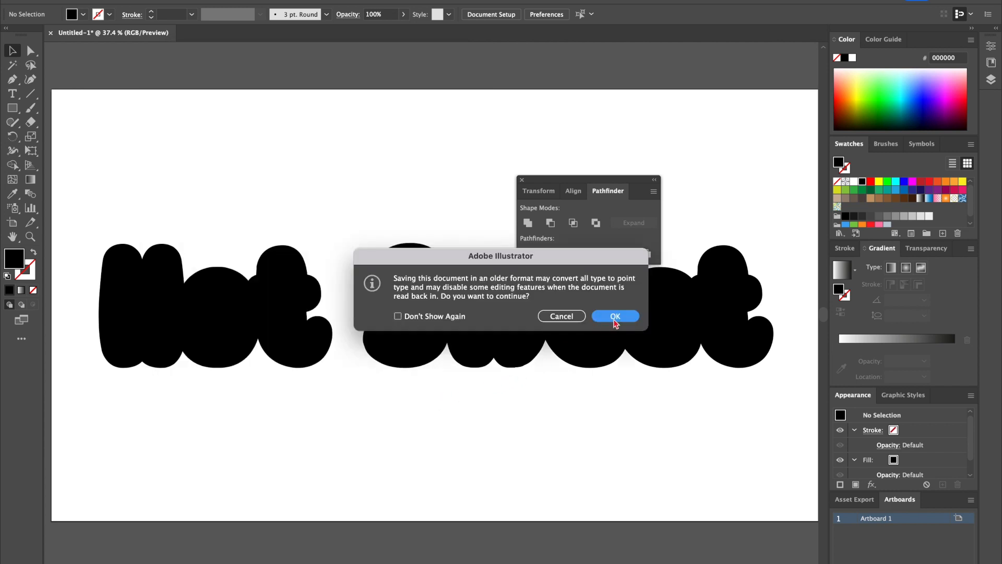
click(615, 317)
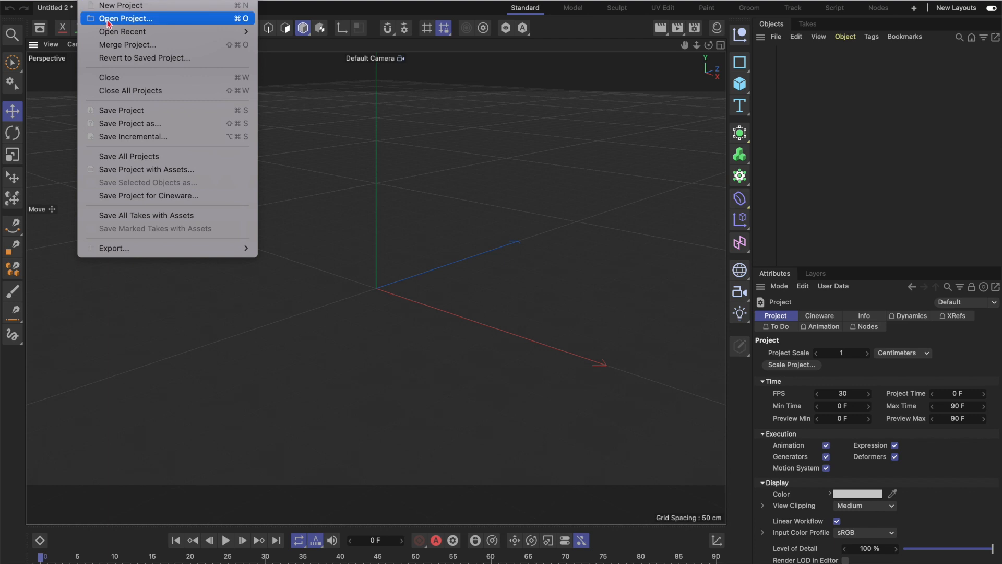
- In Cinema 4D, open hotsweet.ai from the Week 11 folder, importing it at a scale of 1 centimeter
click(140, 21)
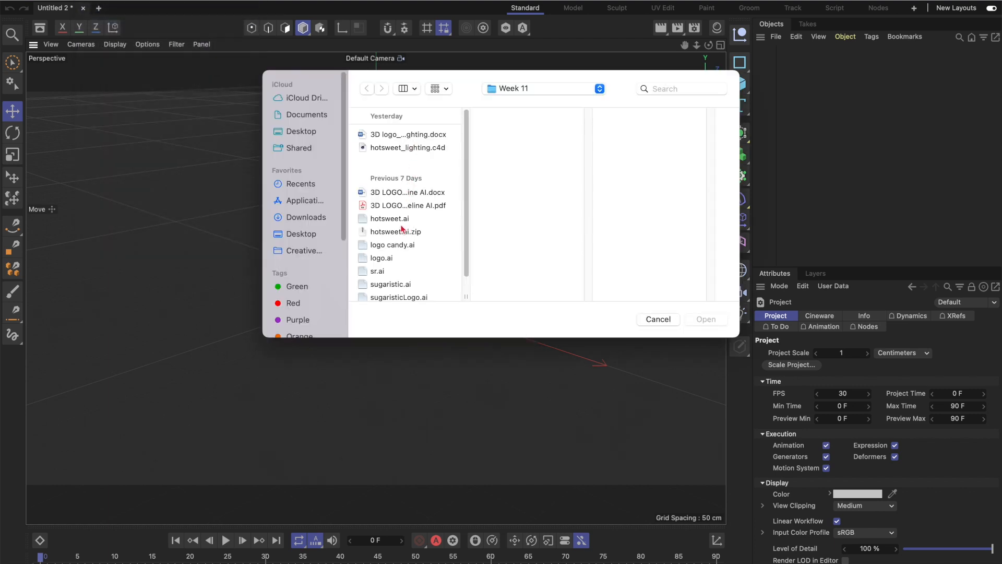
click(372, 224)
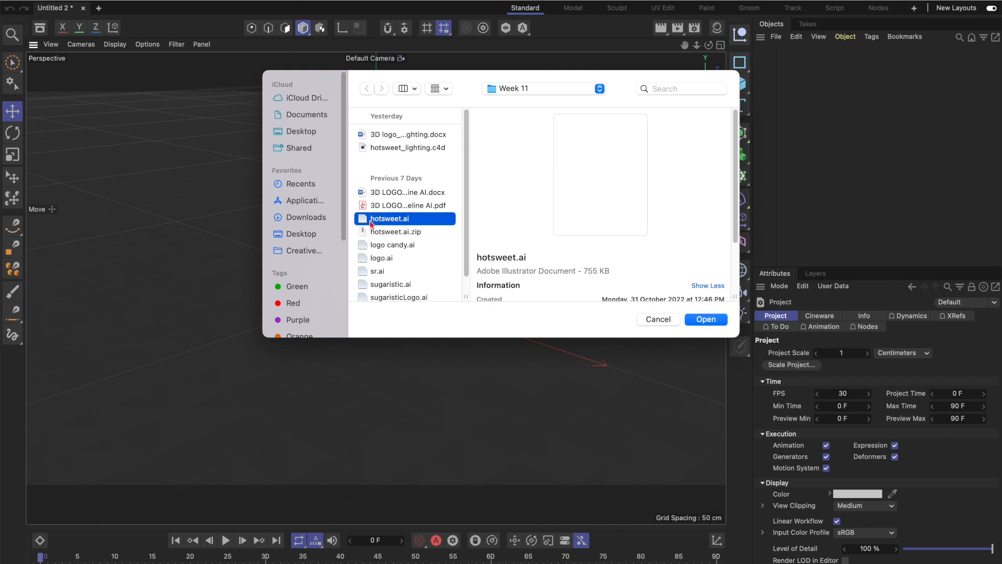
click(702, 321)
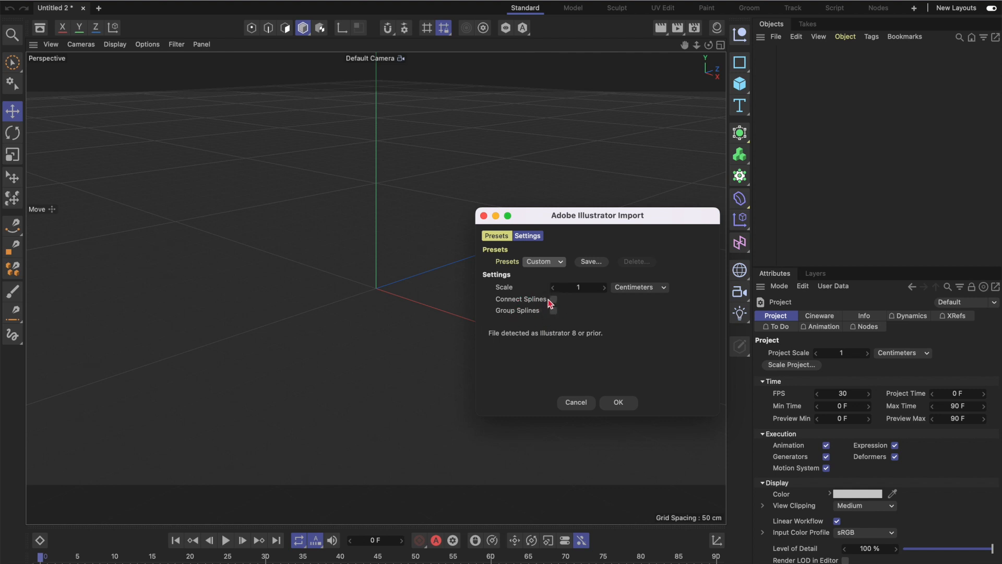
click(618, 403)
scroll(468, 302, down, 2)
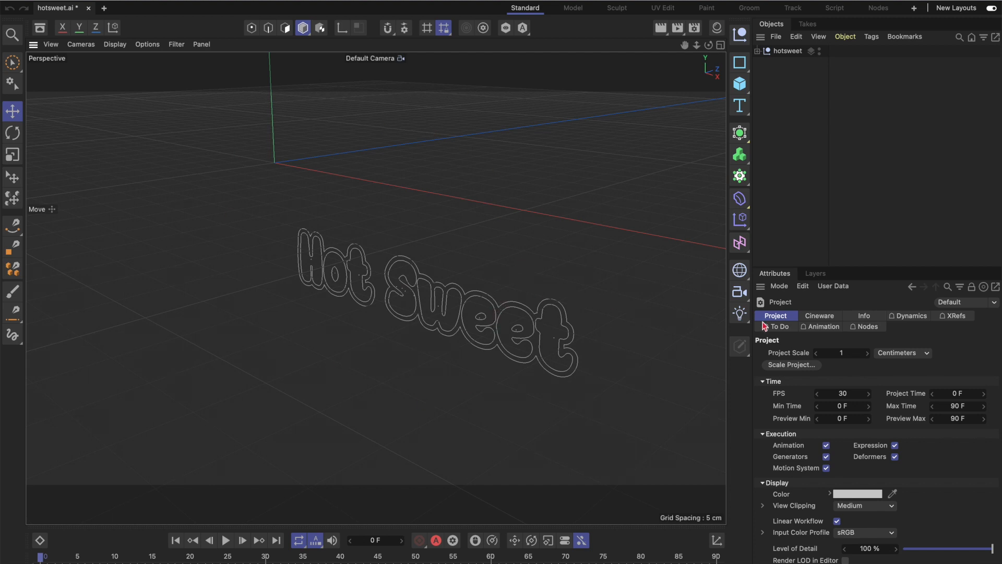
- Center the imported hotsweet null at the origin by setting its X and Y positions to 0 cm
click(791, 54)
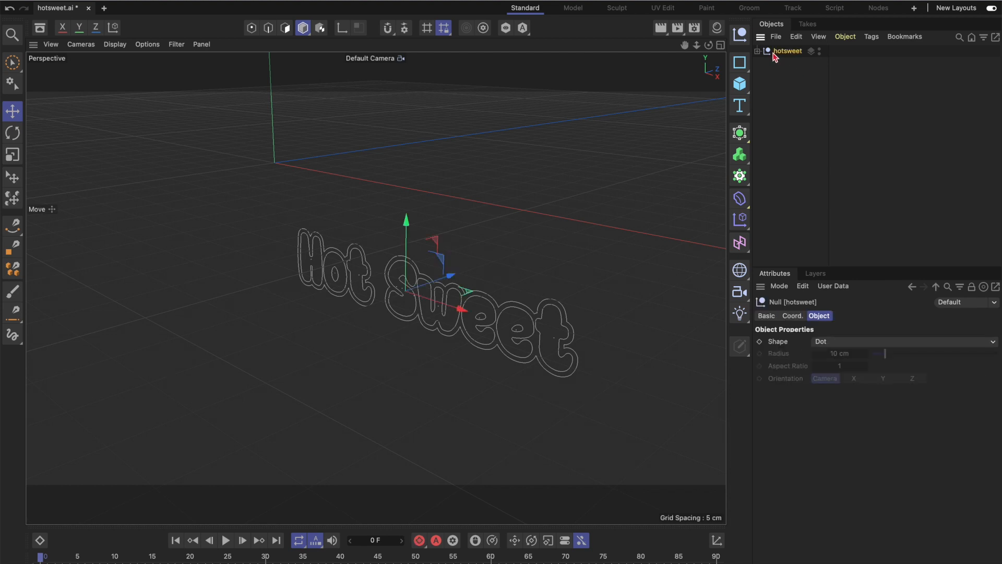
click(793, 318)
click(824, 344)
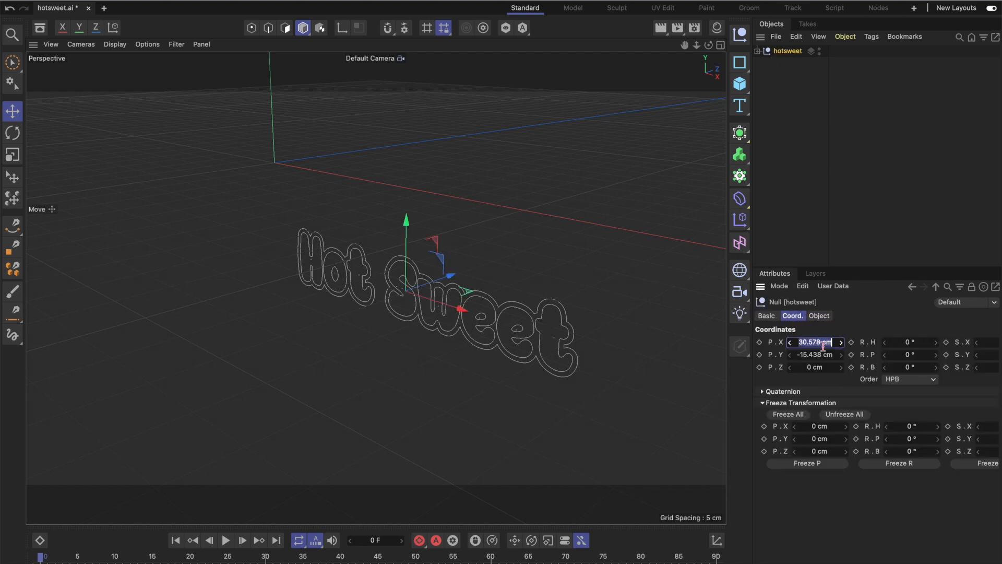
text(0)
click(825, 354)
text(0)
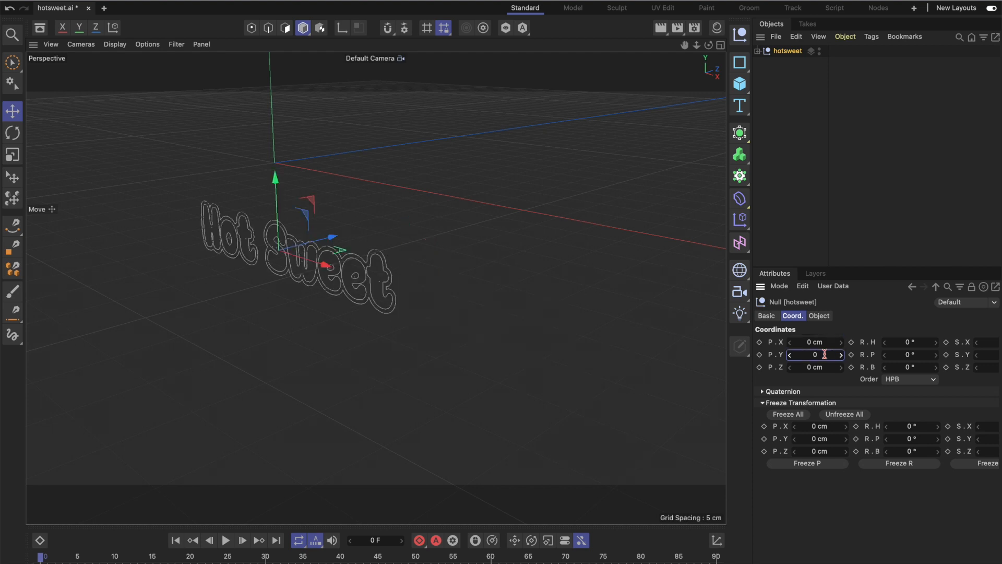
click(814, 367)
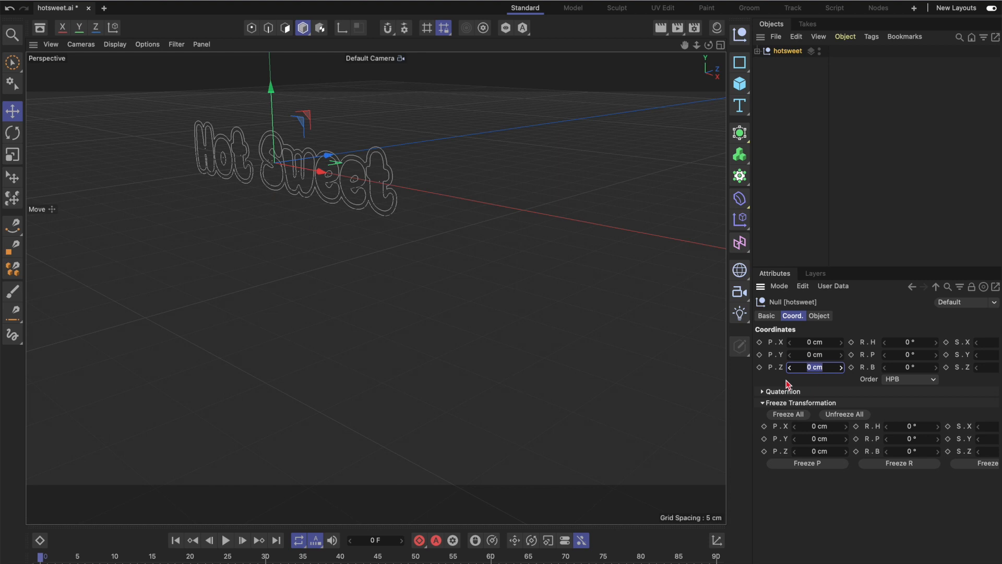
- Move the "Hot" outline spline, Path 12, out of Group 10 to the top level and rename it "bg hot"
drag(684, 45, 376, 286)
drag(709, 44, 376, 288)
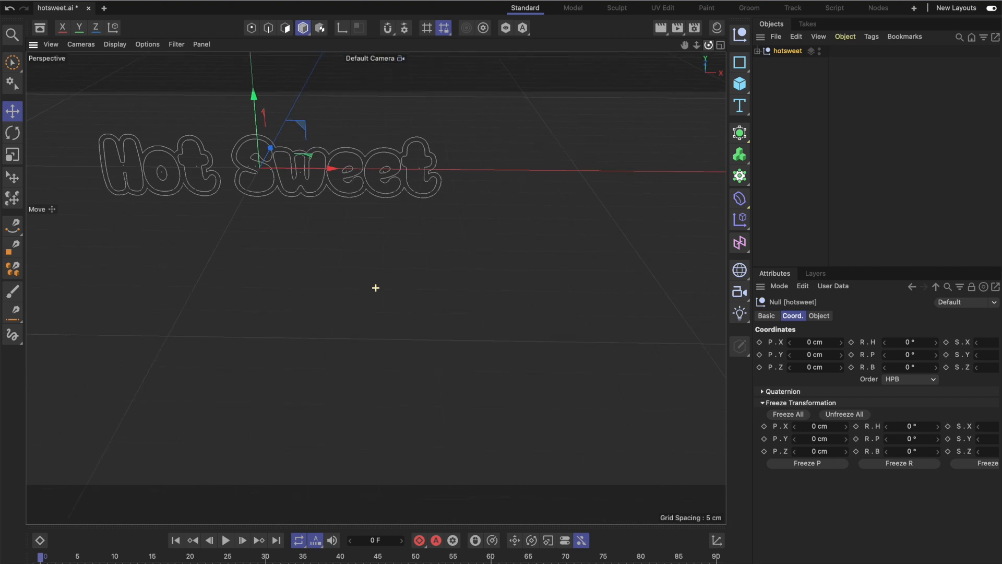
drag(376, 288, 376, 288)
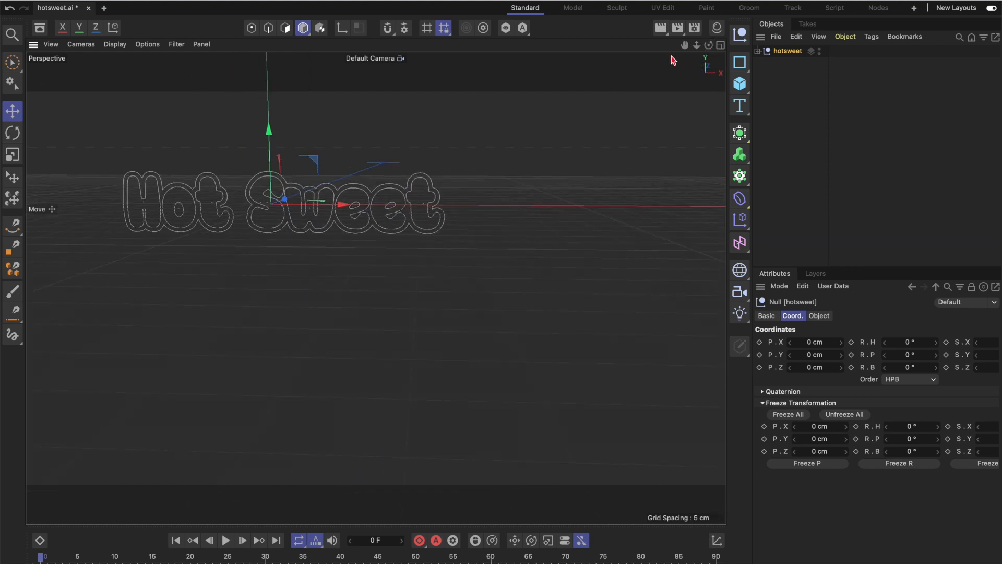
click(758, 51)
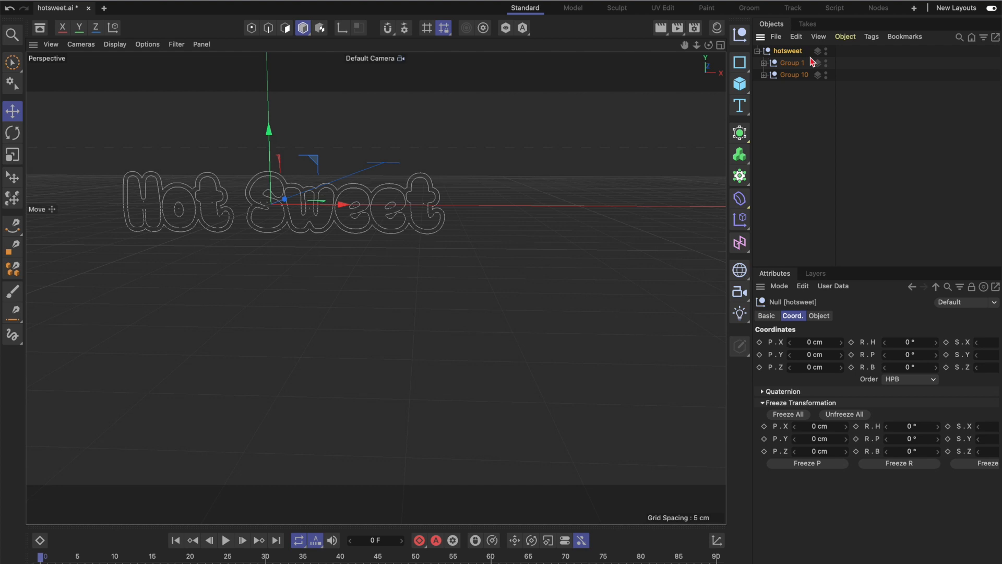
click(764, 75)
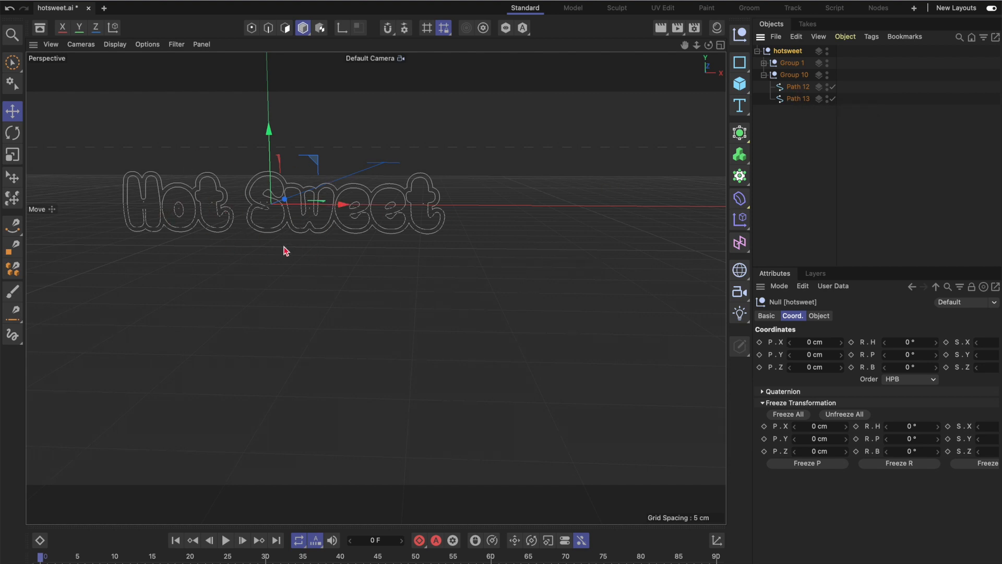
click(799, 87)
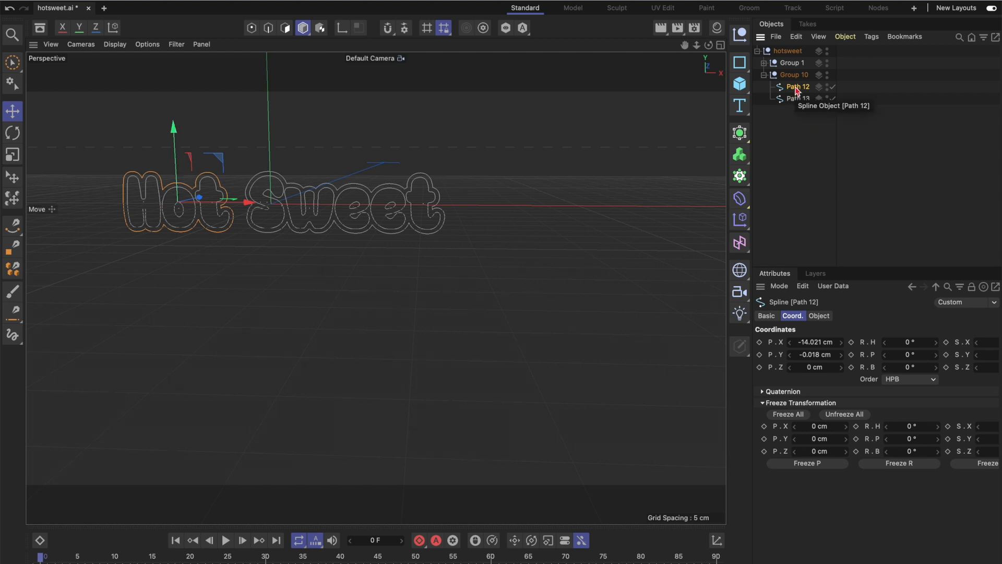
drag(797, 90, 775, 108)
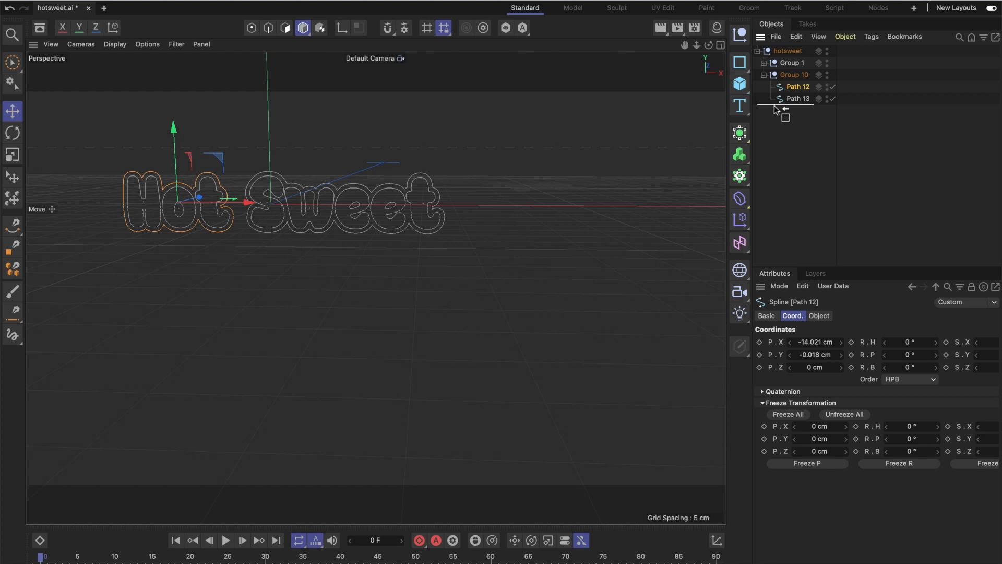
drag(775, 108, 776, 111)
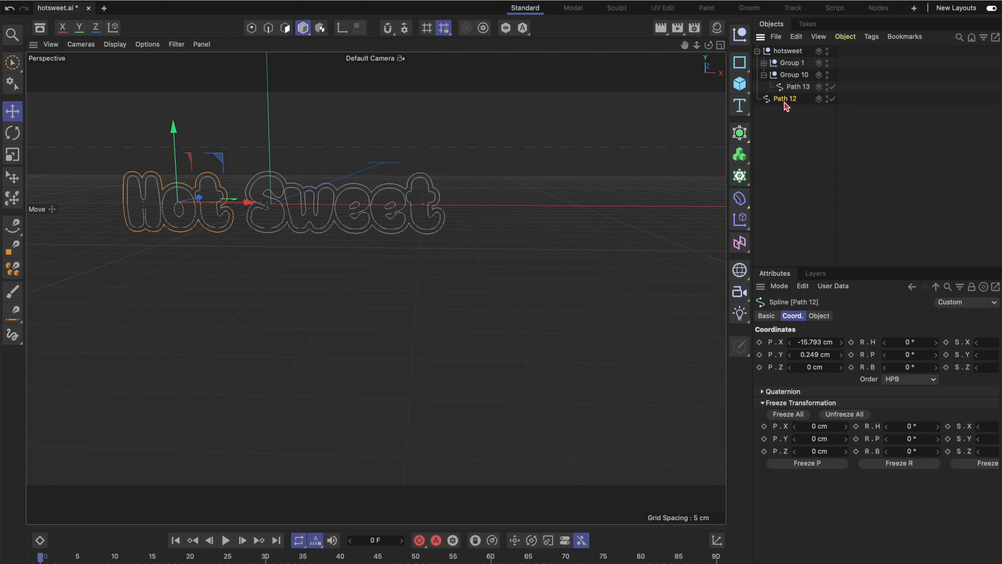
double_click(787, 100)
text(bg hot)
key(Return)
- Move the "Sweet" outline spline, Path 13, out of Group 10 to the top level and rename it "bg sweet"
click(805, 91)
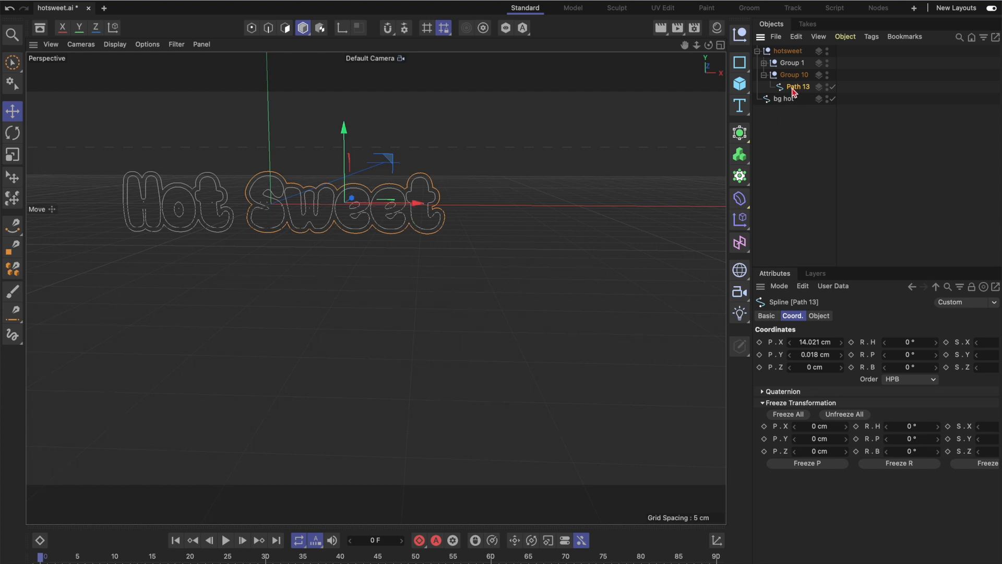
drag(795, 93, 794, 113)
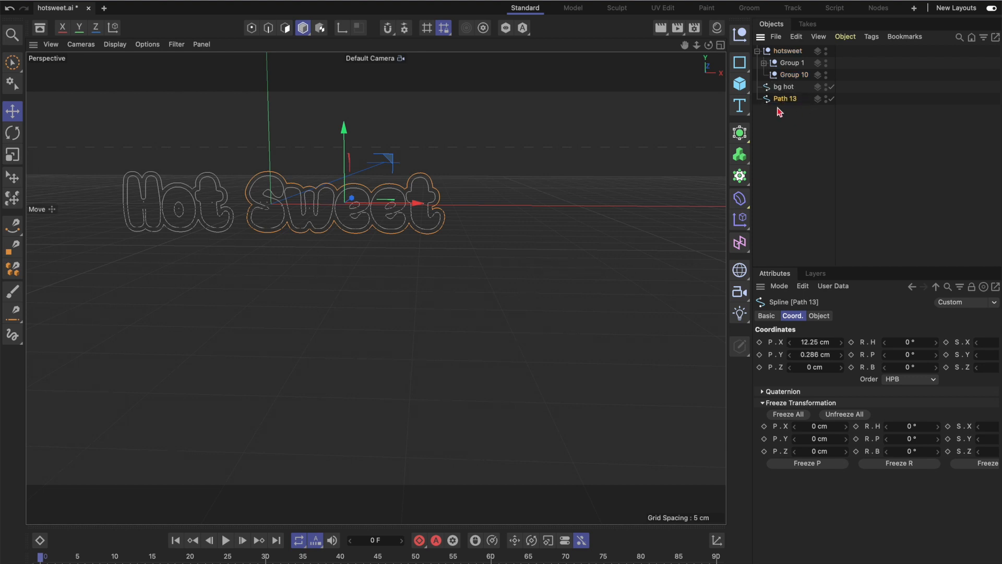
double_click(786, 100)
text(bg sweet)
key(Return)
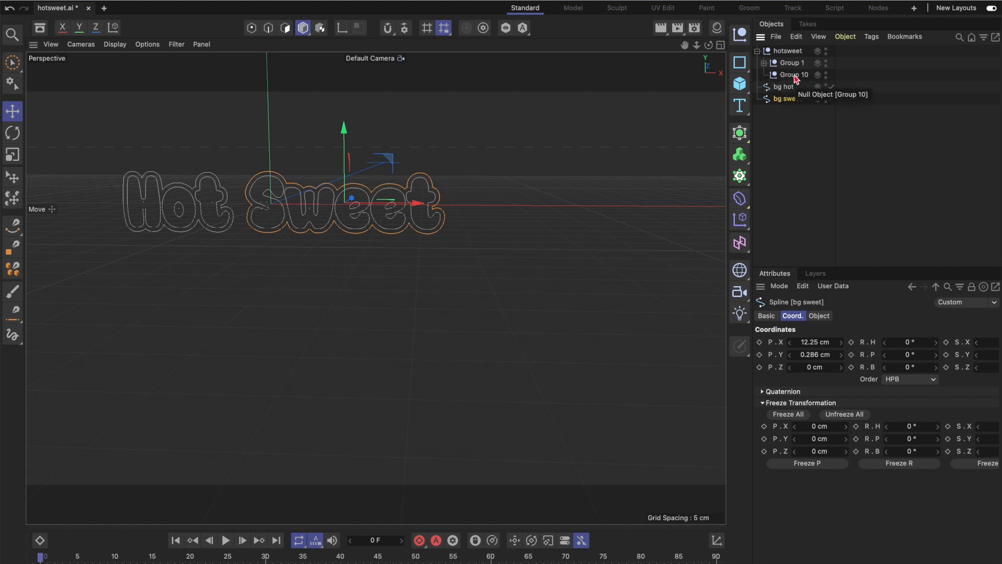
- Delete the empty Group 10 null and merge Group 2, Group 3 and Group 4 into one spline with Connect Objects + Delete
click(788, 78)
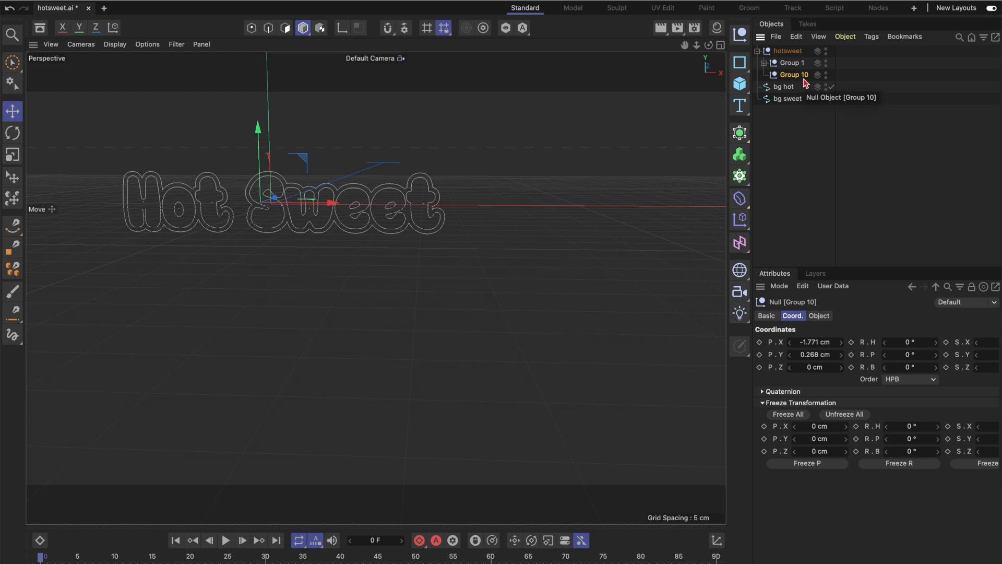
key(Delete)
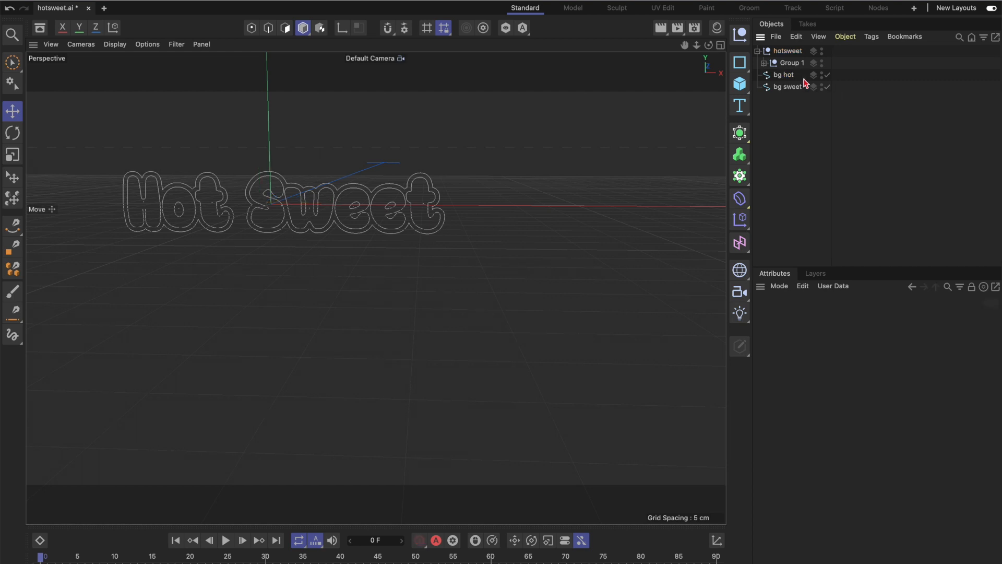
click(764, 64)
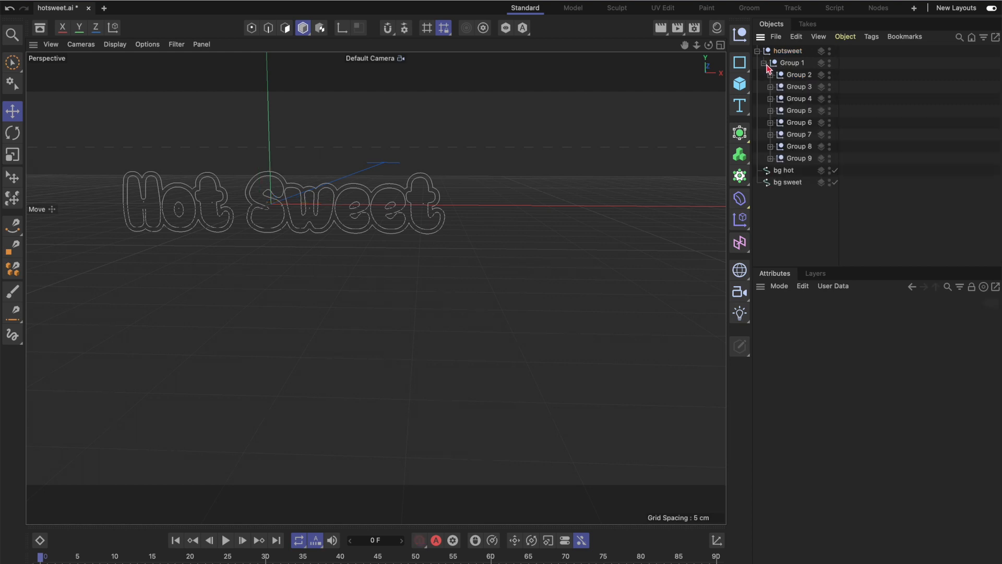
click(800, 77)
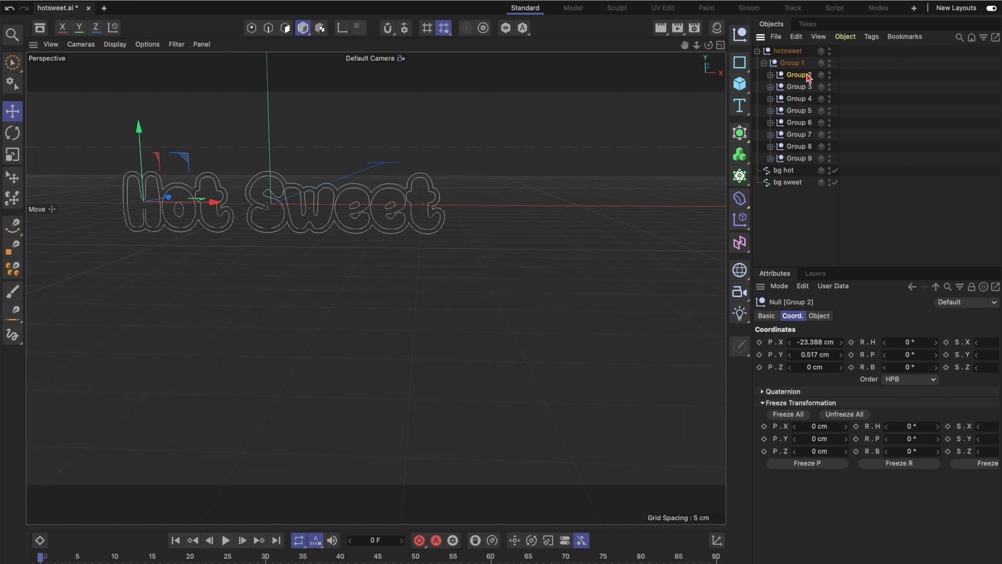
shift+click(798, 88)
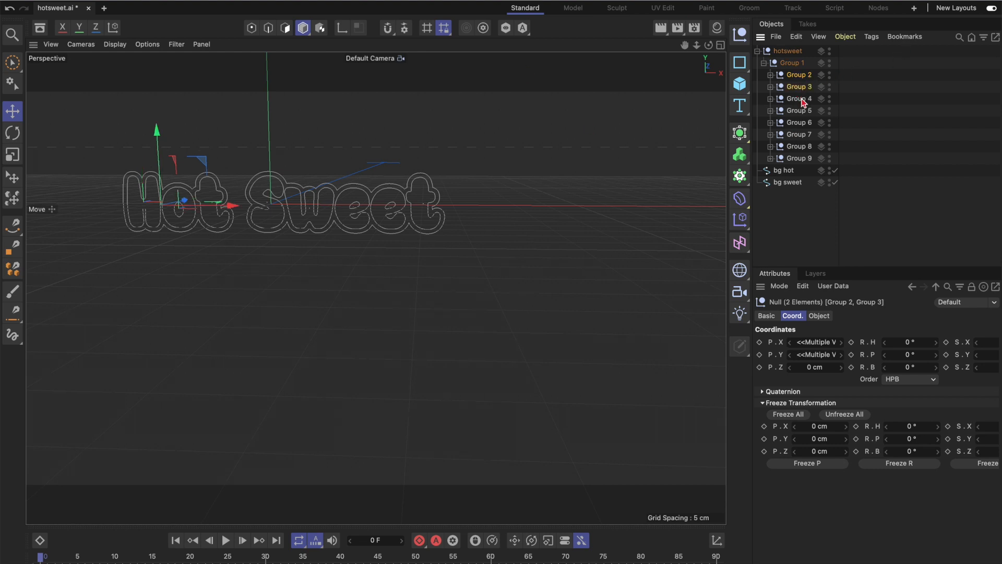
shift+click(801, 99)
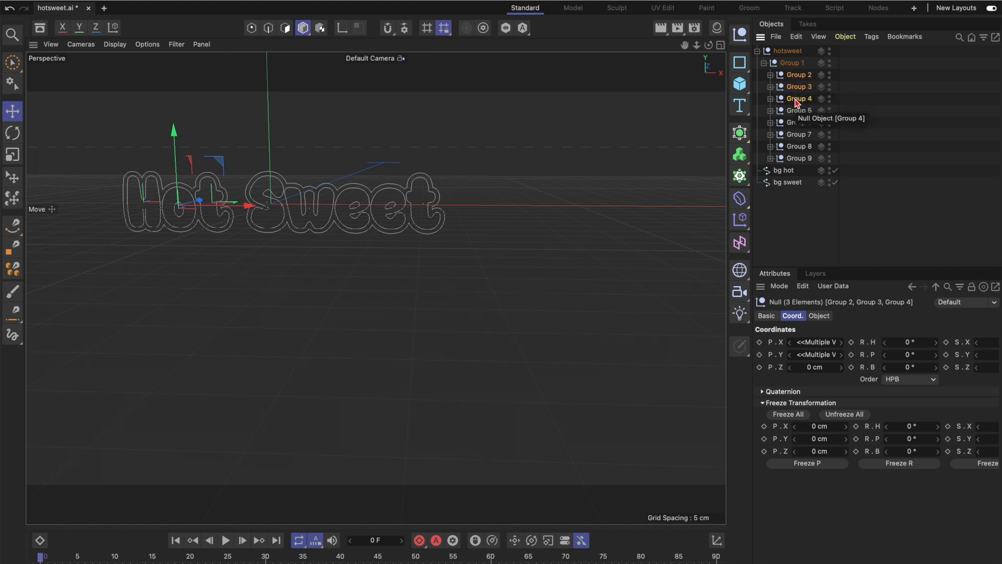
right_click(794, 77)
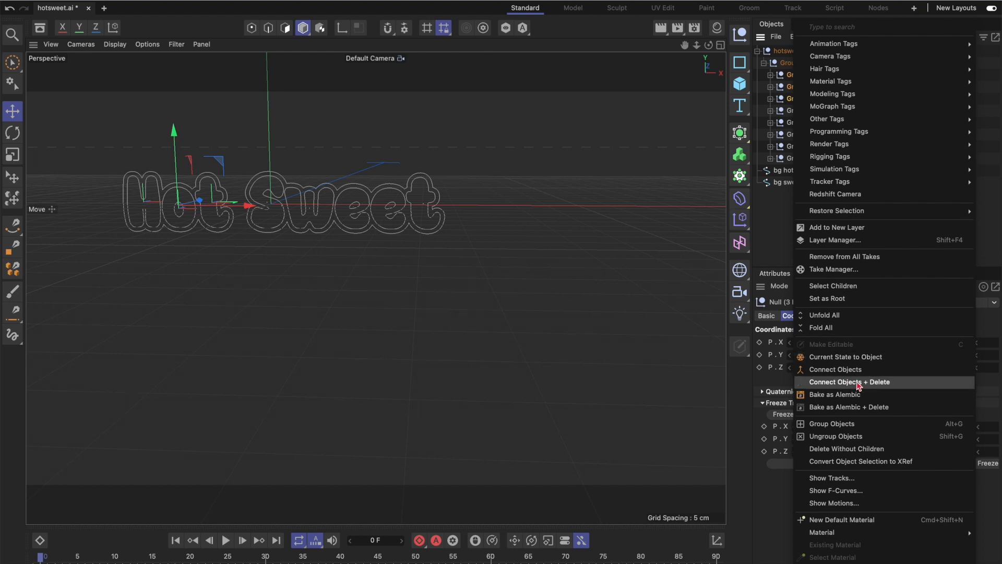
click(857, 382)
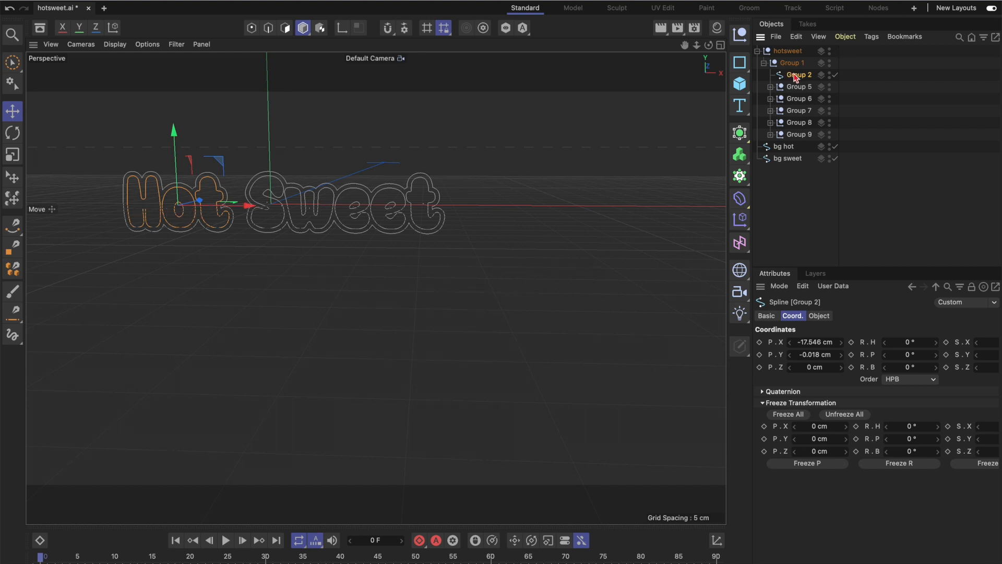
- Move the merged "Hot" lettering spline out of Group 1 to the top level and rename it "w hot"
drag(795, 78, 787, 171)
drag(788, 175, 788, 174)
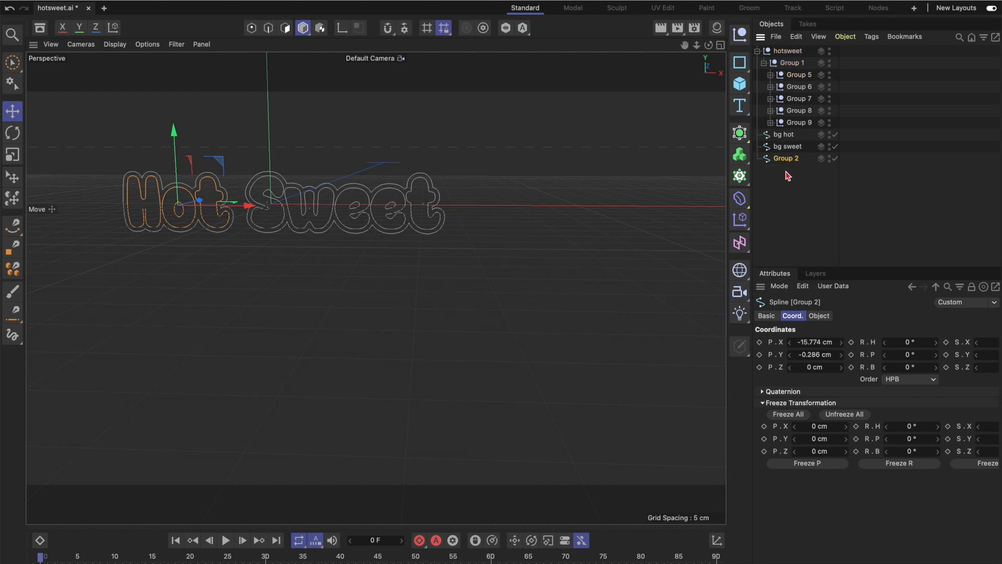
double_click(786, 160)
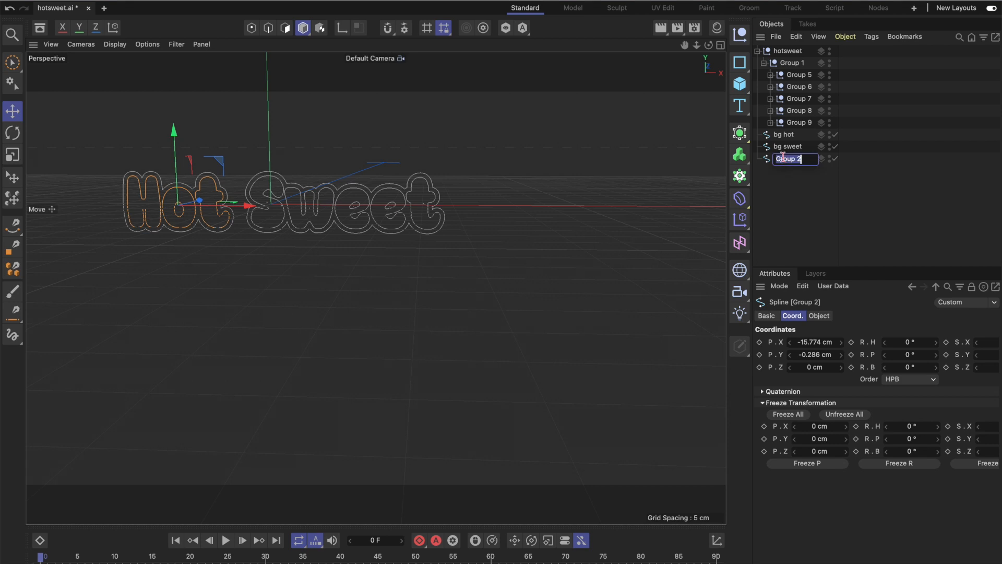
text(h)
text( hot)
key(Return)
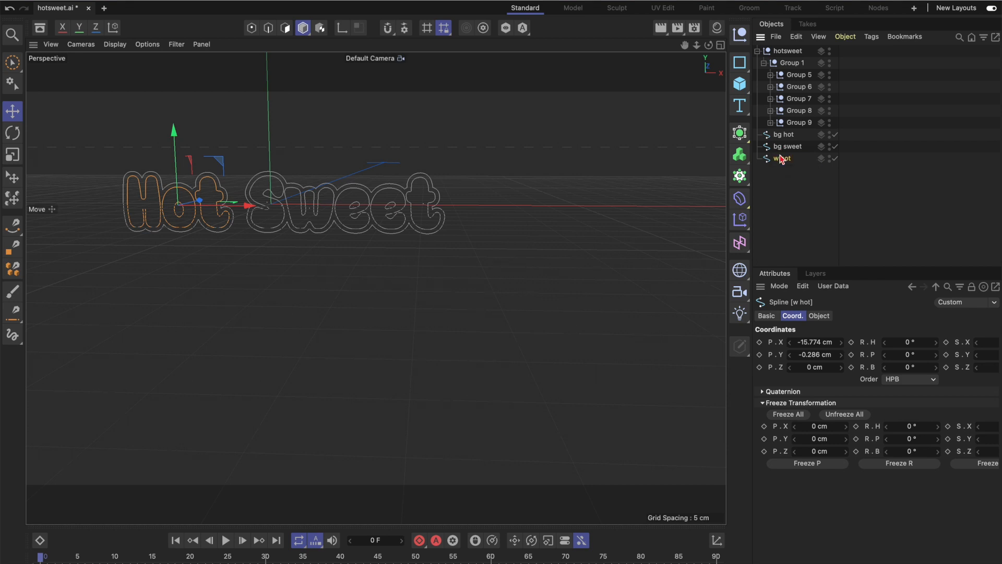
- Merge Group 5 through Group 9 into a single "Sweet" lettering spline with Connect Objects + Delete
click(805, 77)
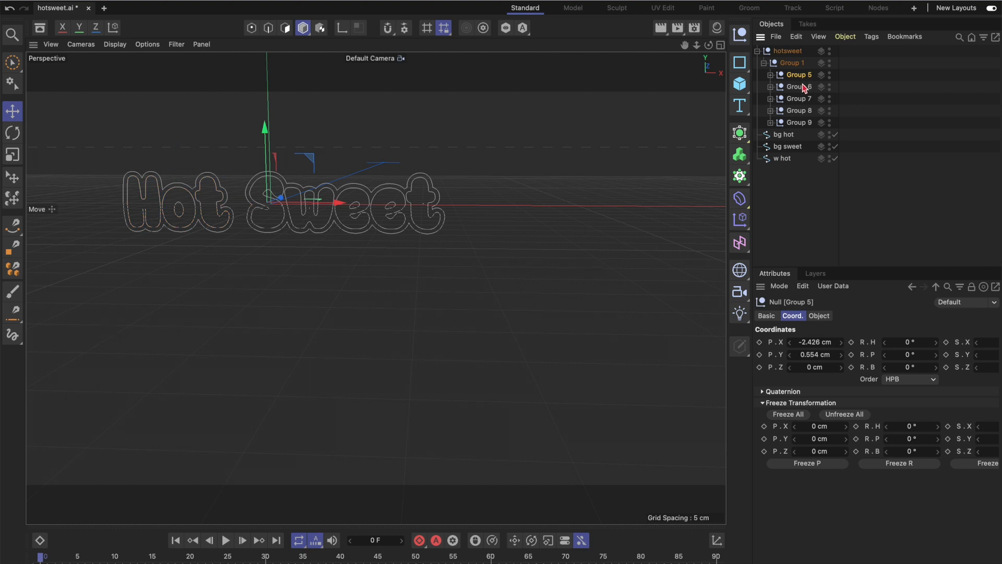
shift+click(802, 99)
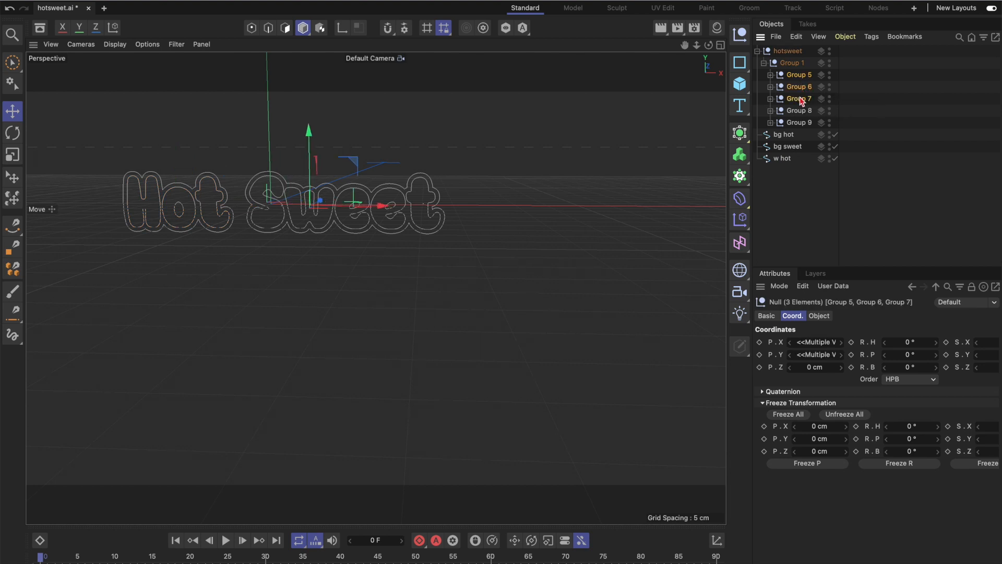
shift+click(801, 111)
shift+click(801, 123)
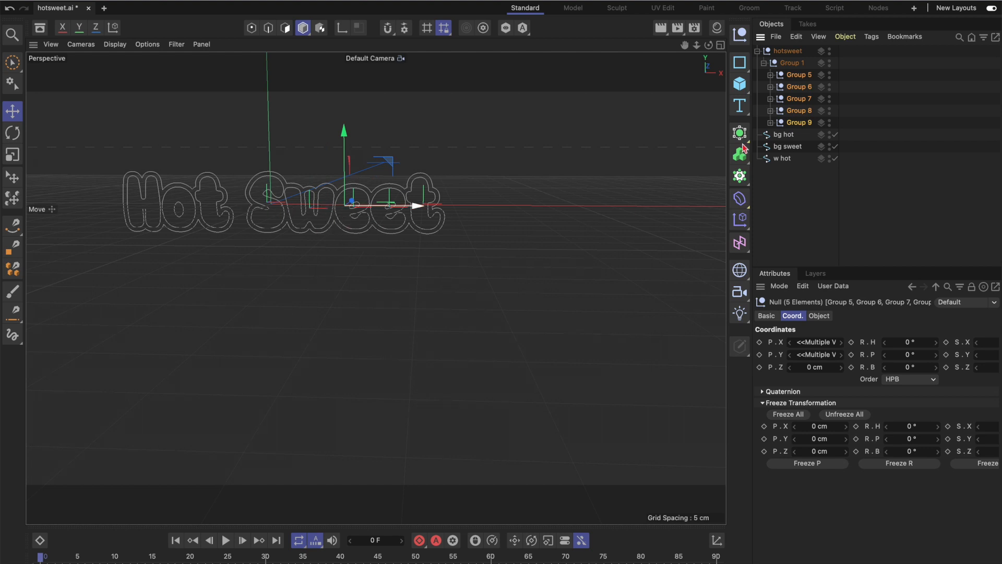
right_click(808, 103)
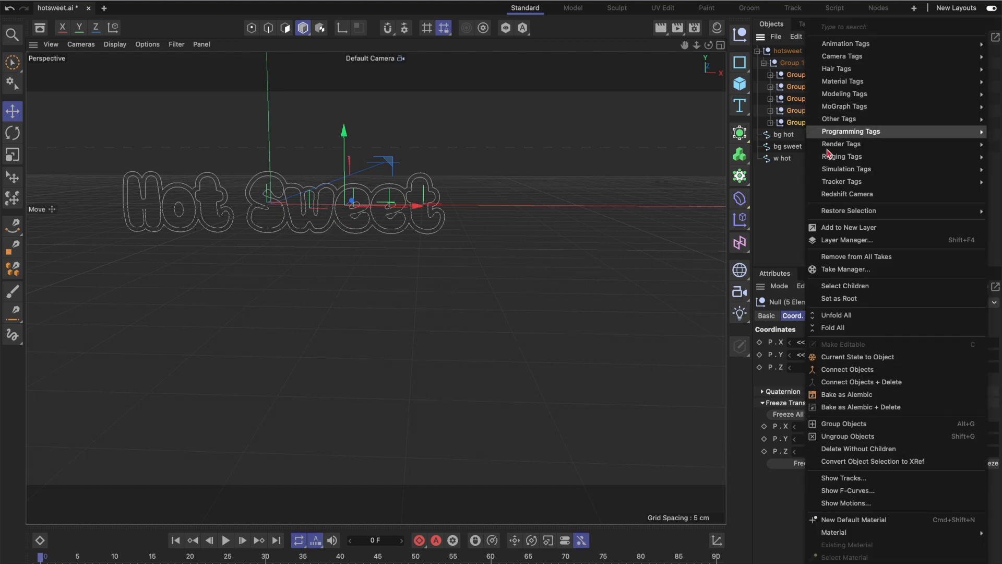
click(844, 383)
- Move the merged "Sweet" lettering spline out of Group 1 to the top level and rename it "w sweet"
drag(802, 75, 782, 126)
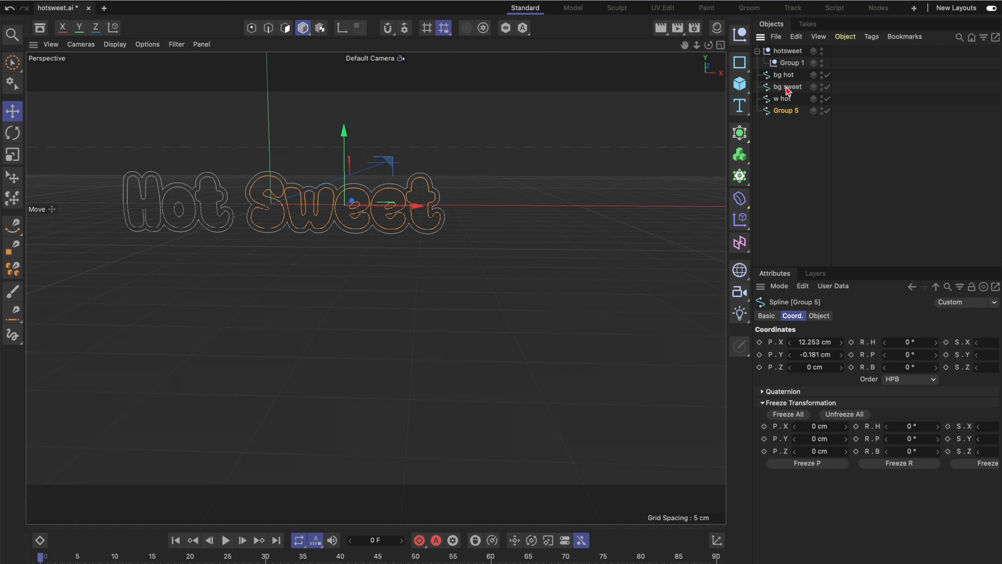
double_click(786, 111)
text(w sweet)
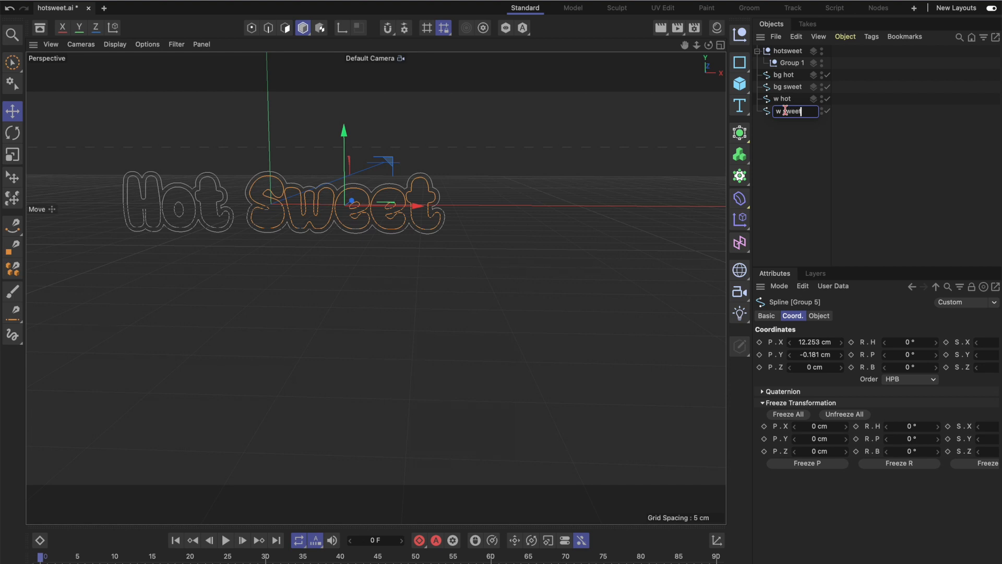
key(Return)
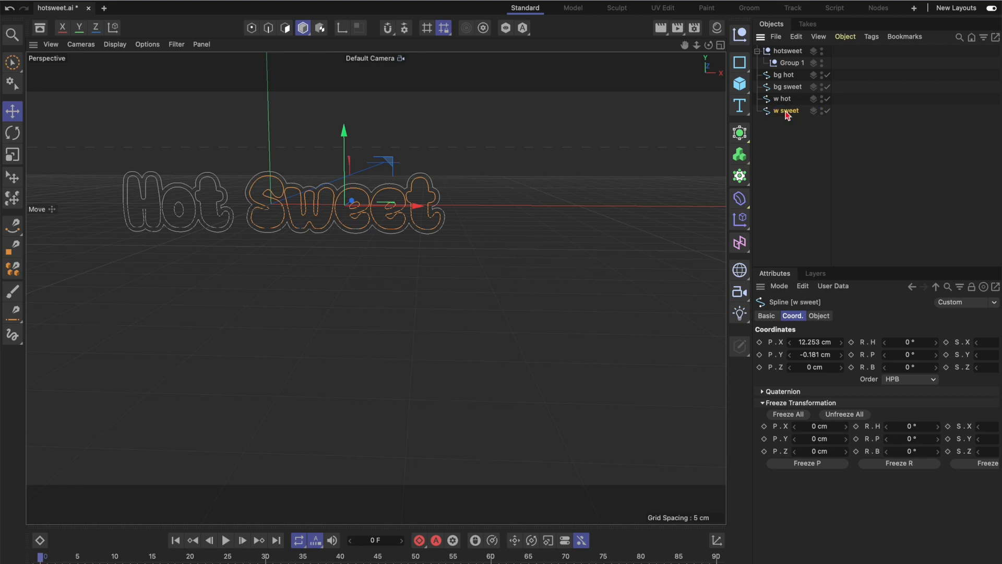
- Remove the emptied hotsweet null together with its Group 1 child from the scene
click(786, 52)
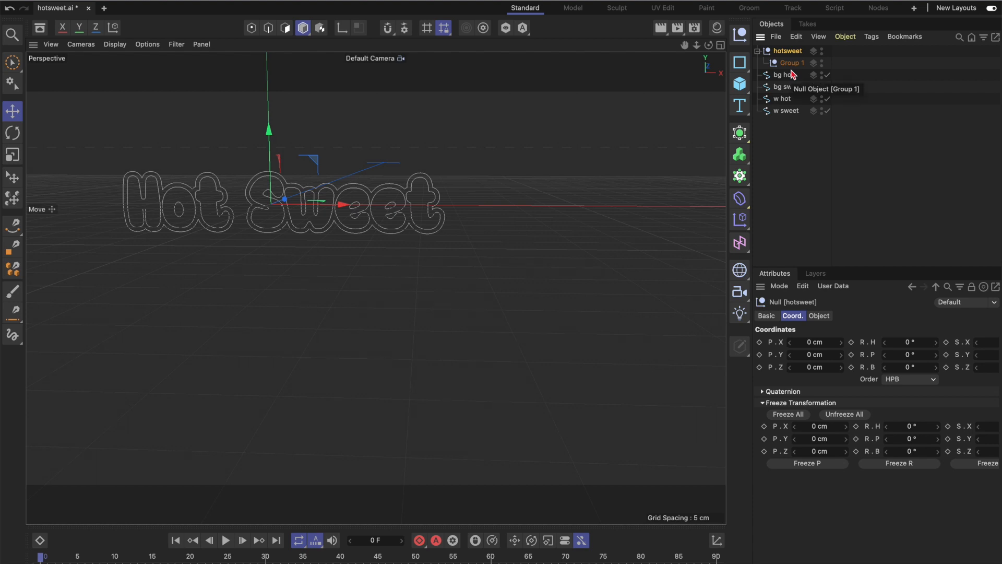
key(shift+g)
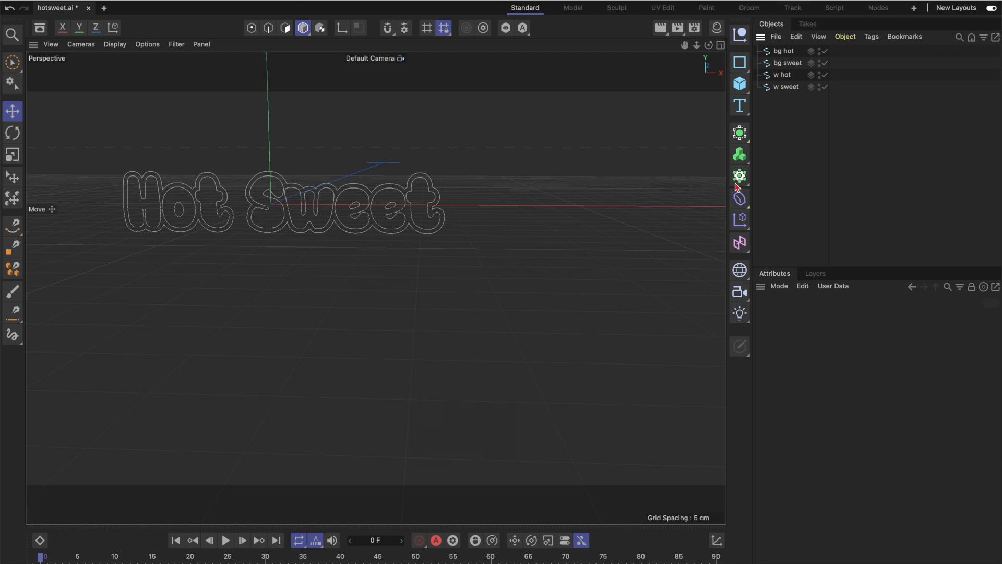
- Add an Extrude generator and make the "bg hot" spline its child
click(740, 133)
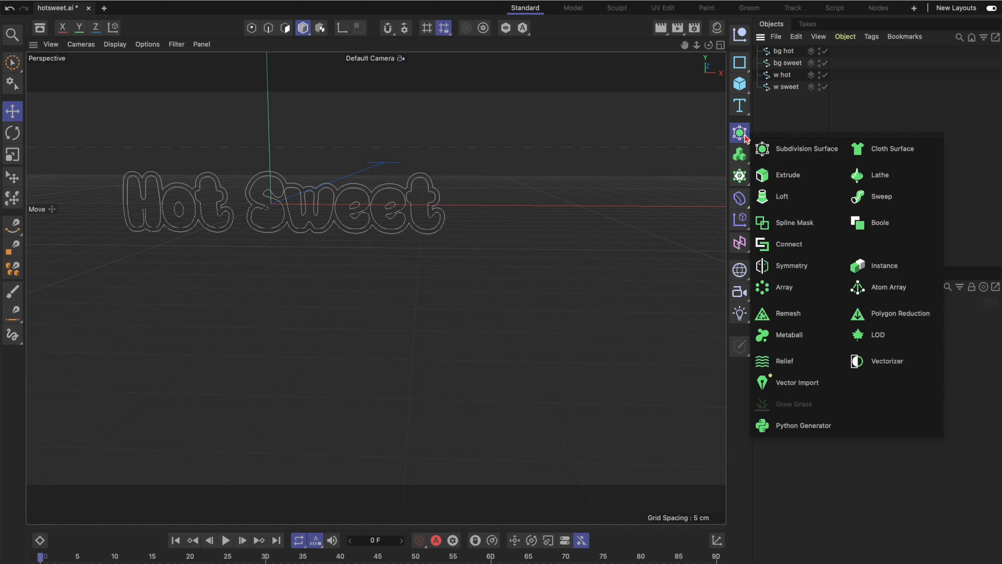
click(792, 180)
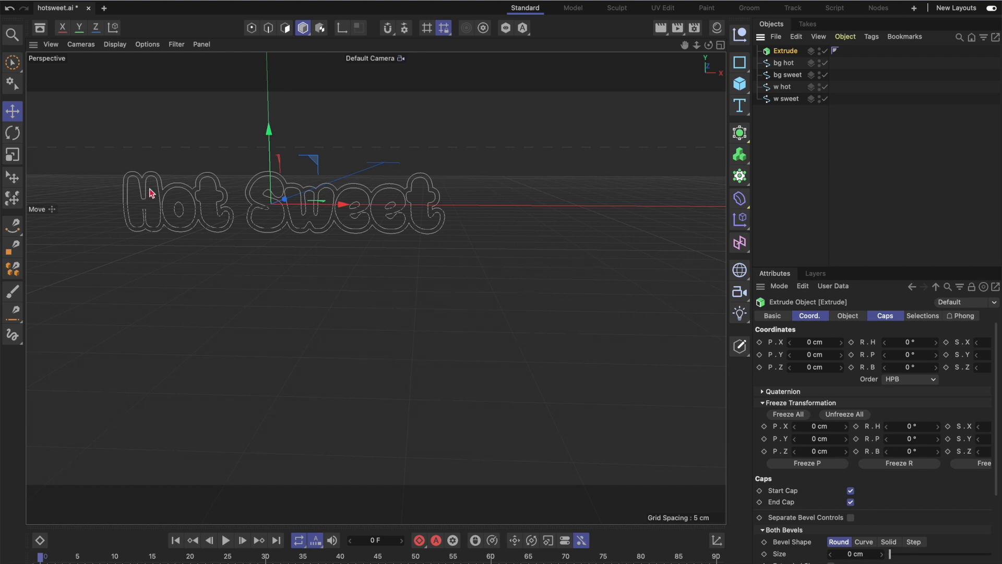
click(785, 64)
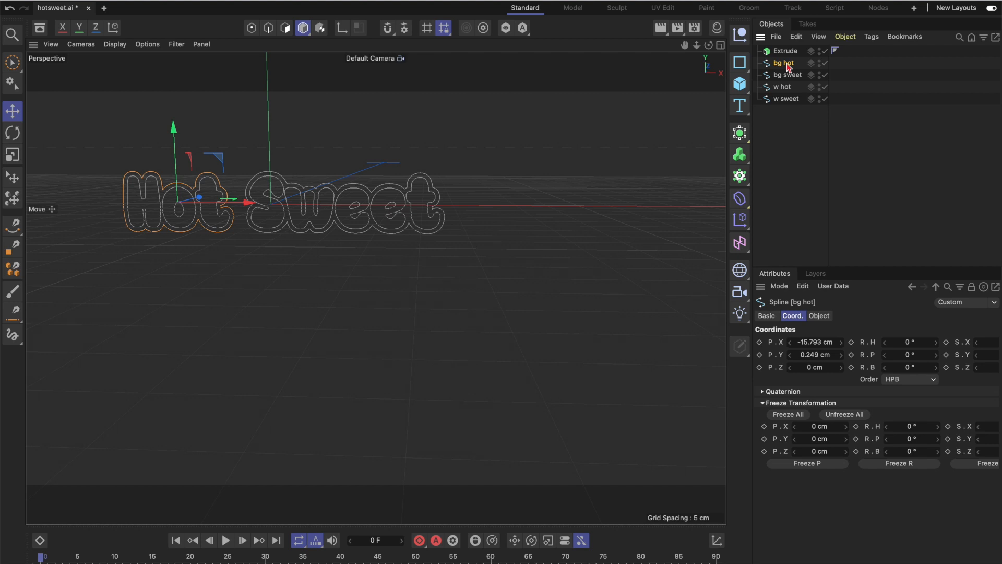
drag(789, 66, 788, 61)
drag(788, 56, 788, 57)
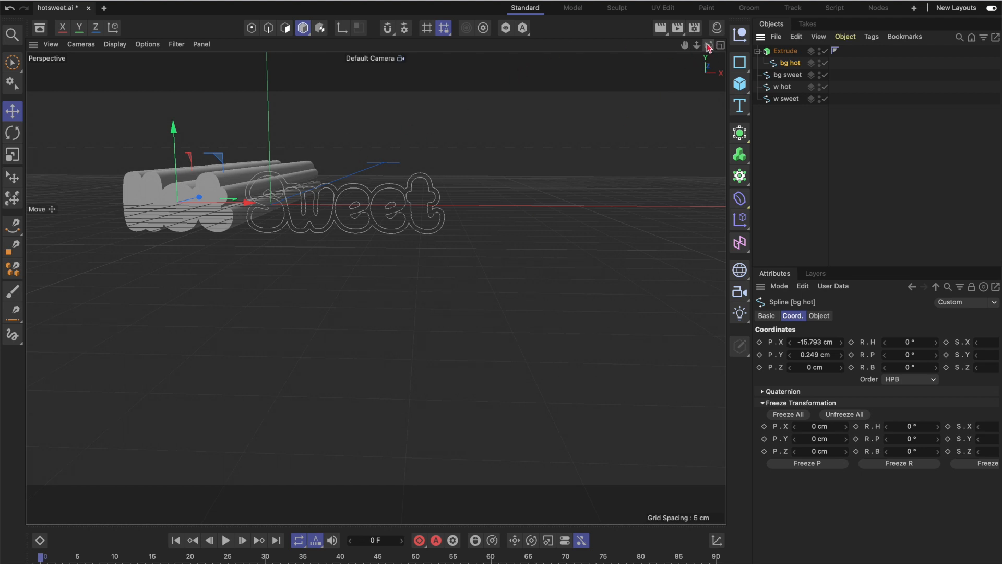
- Set the offset of the Extrude holding "bg hot" to 6 cm
drag(710, 49, 660, 50)
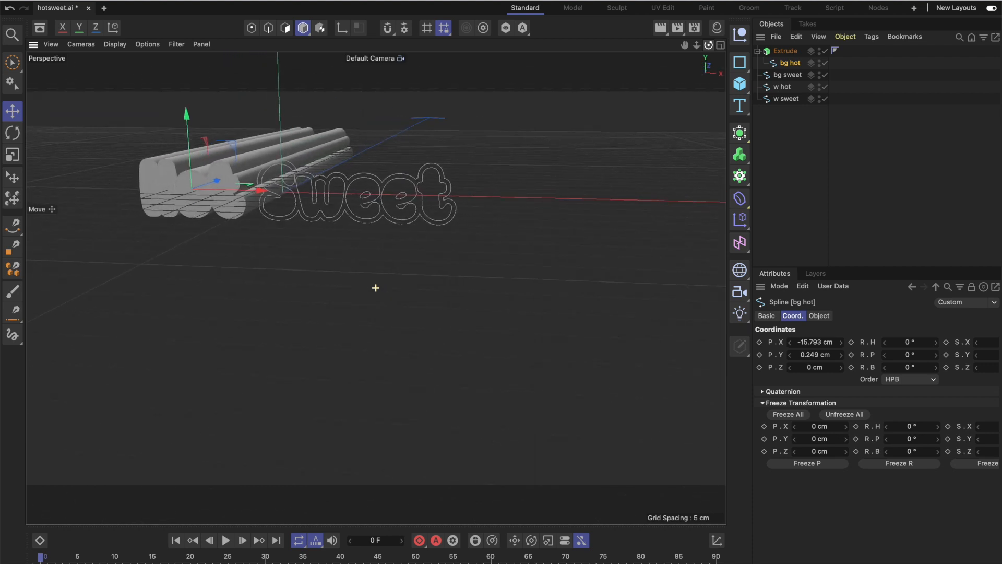
click(786, 51)
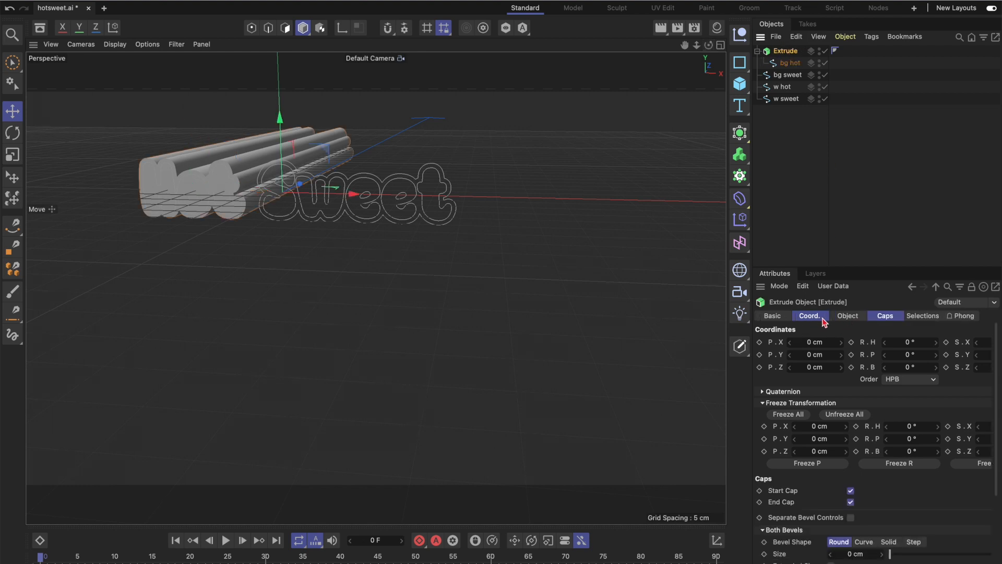
click(846, 319)
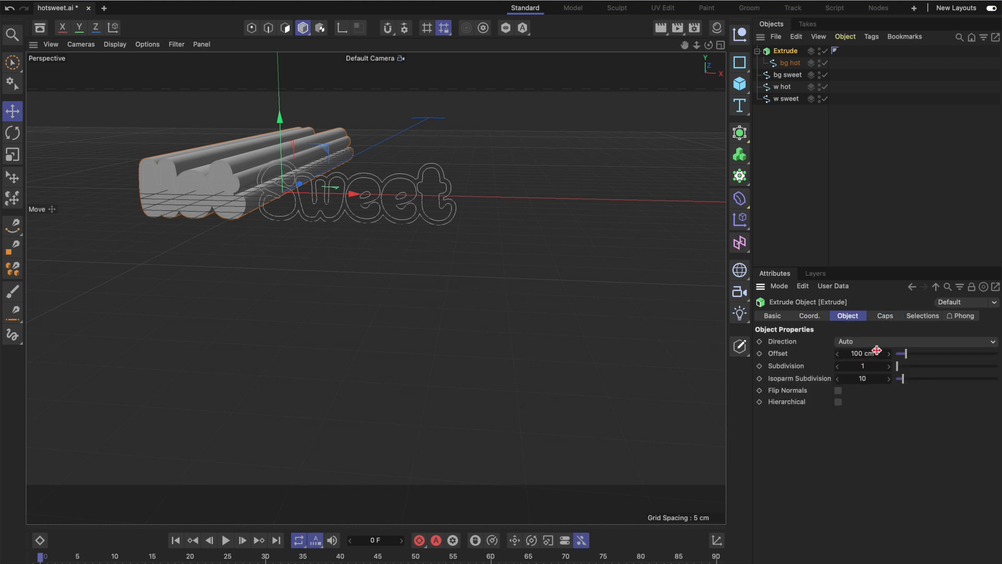
drag(868, 354, 815, 355)
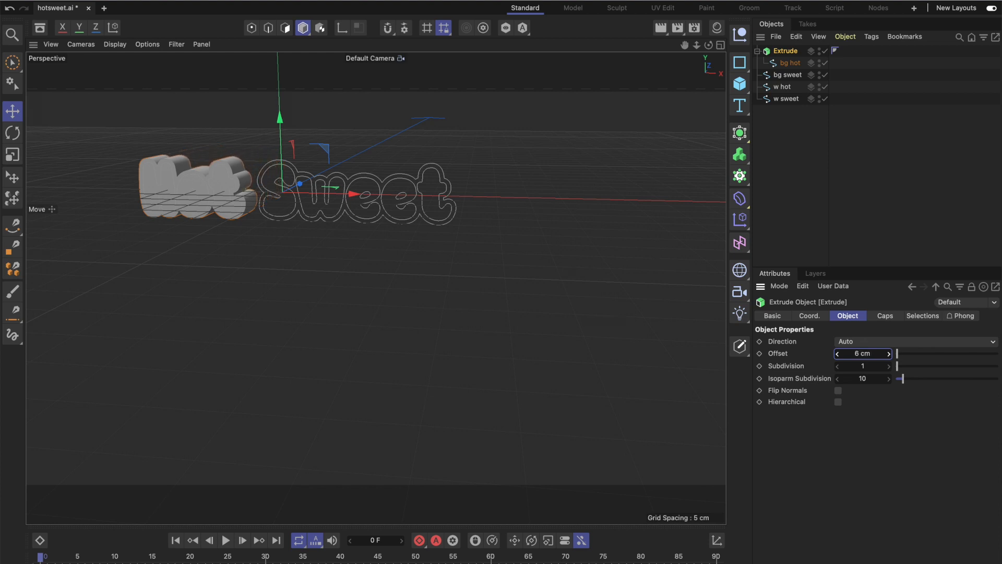
- Add a second Extrude generator, nest it under the "bg hot" spline, and make the "w hot" lettering spline its child
scroll(418, 168, up, 5)
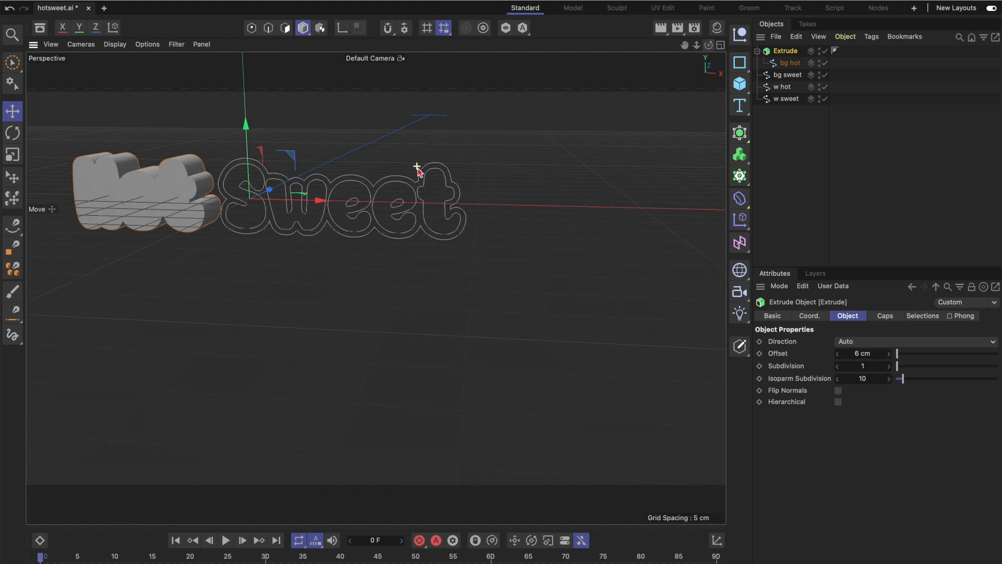
drag(685, 45, 376, 286)
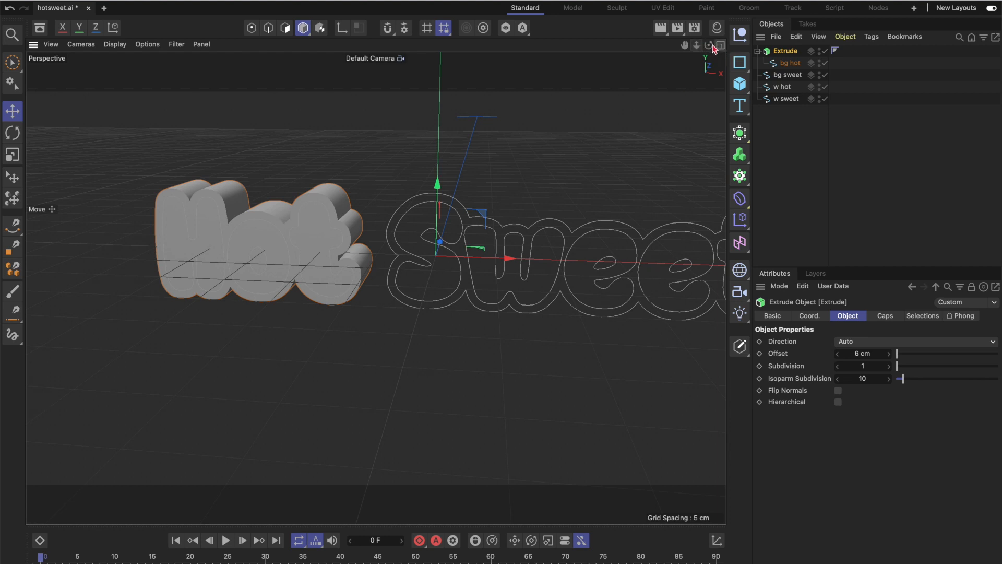
drag(709, 46, 376, 288)
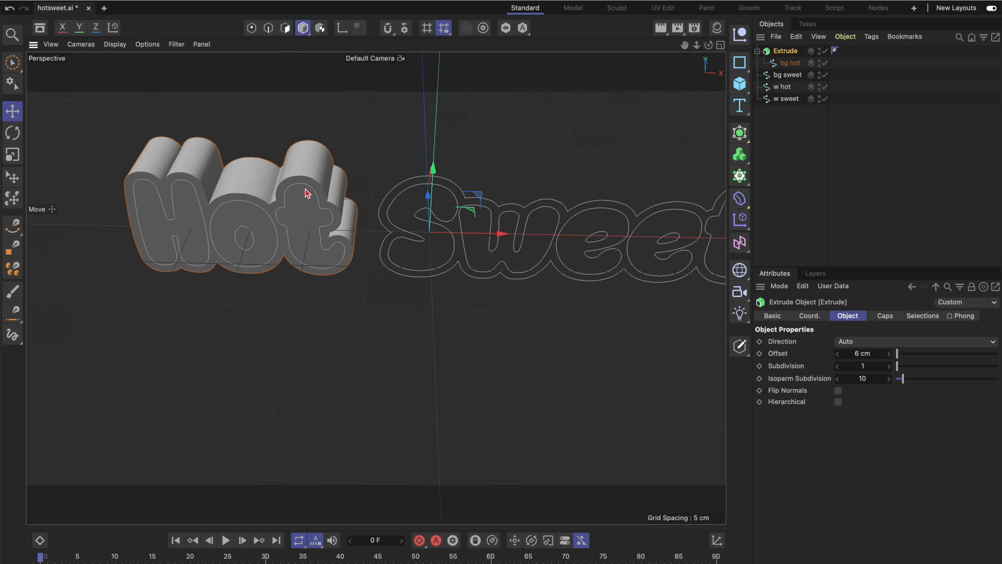
click(788, 88)
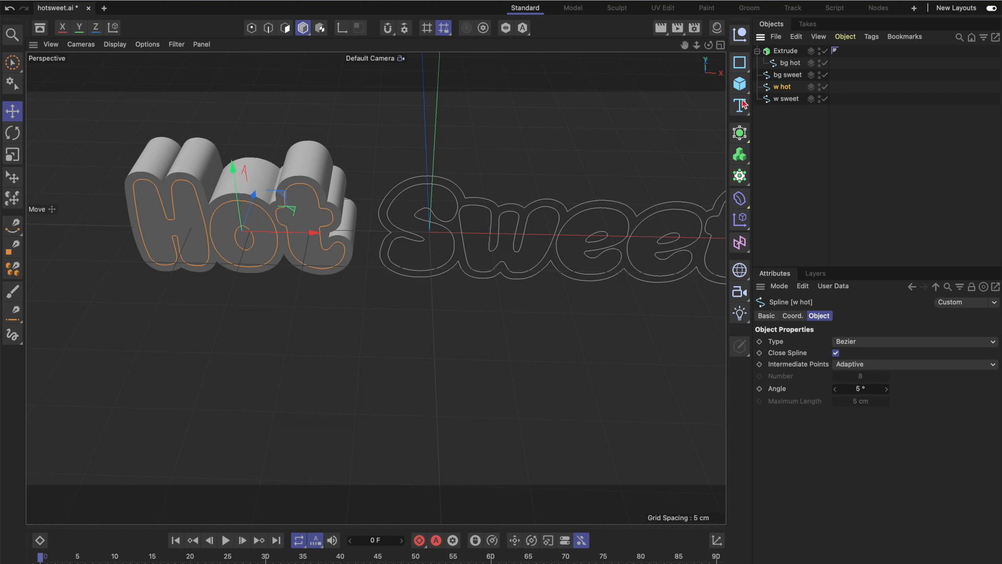
click(741, 135)
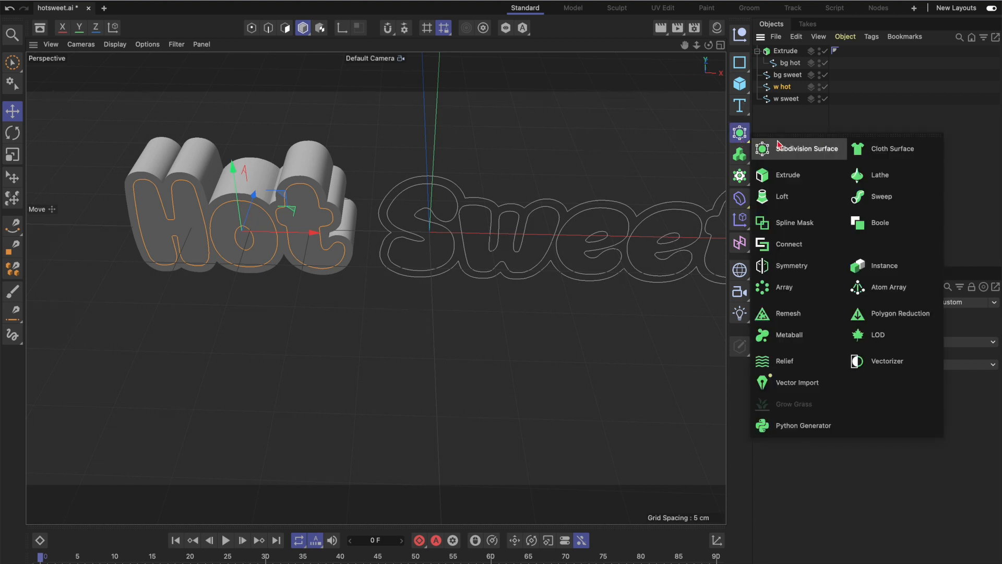
click(786, 174)
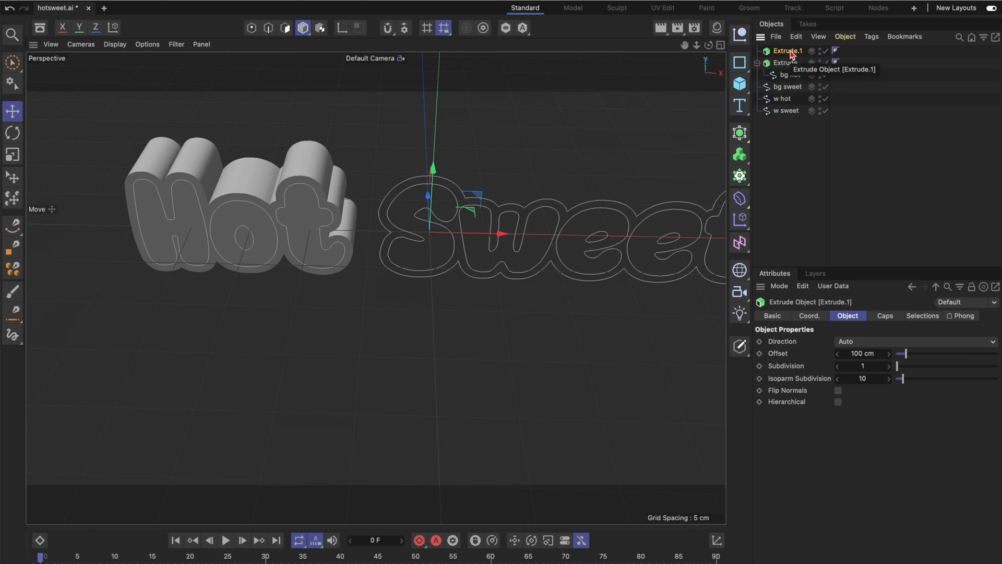
drag(793, 53, 791, 79)
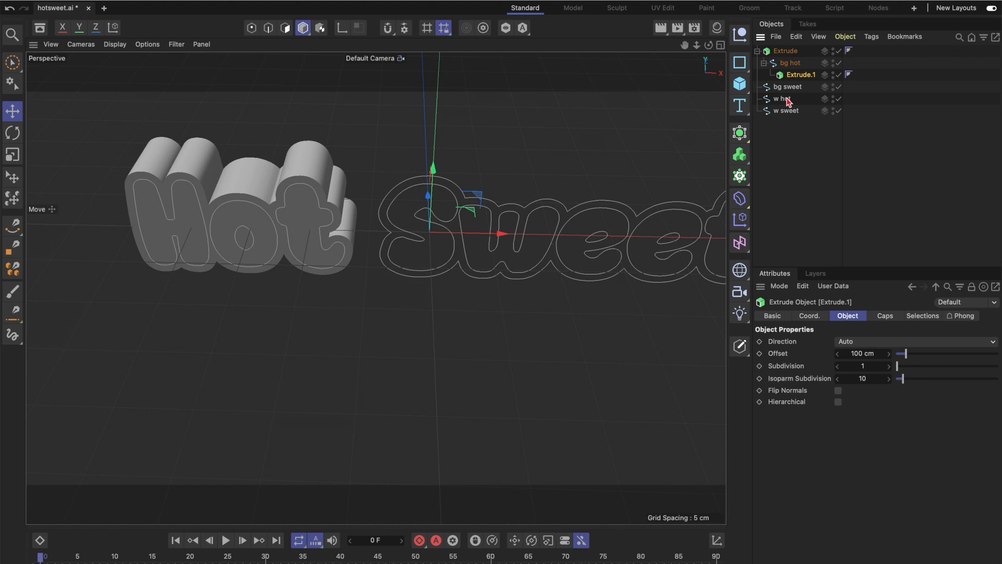
drag(786, 103, 803, 79)
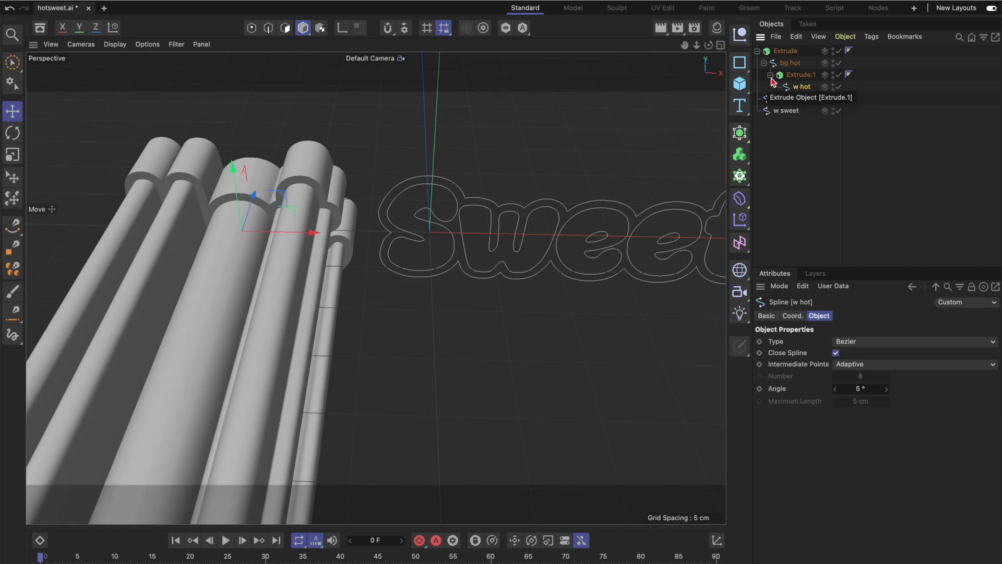
- Set the offset of the Extrude holding "w hot" to 1 cm
click(802, 74)
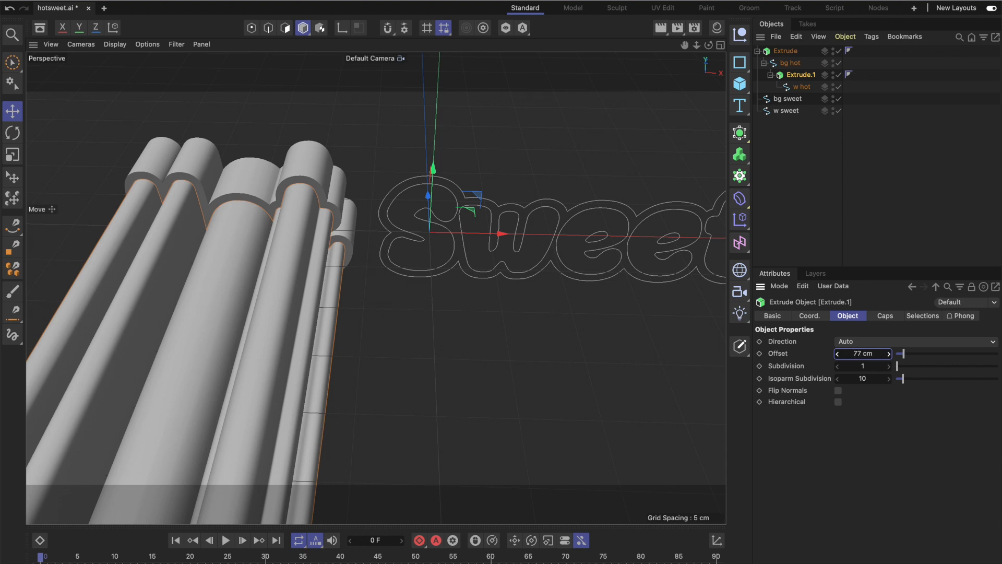
drag(863, 353, 840, 354)
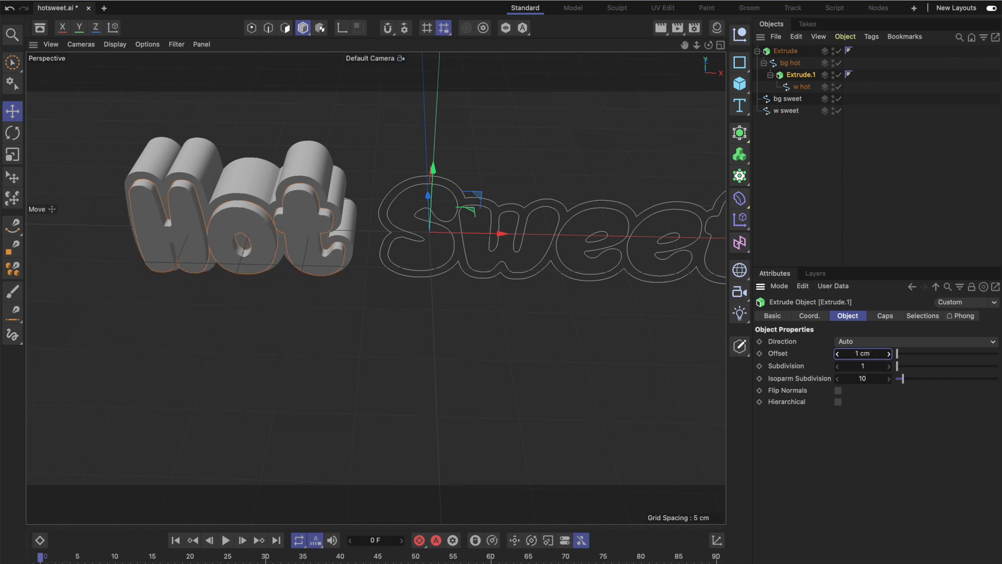
drag(708, 44, 376, 288)
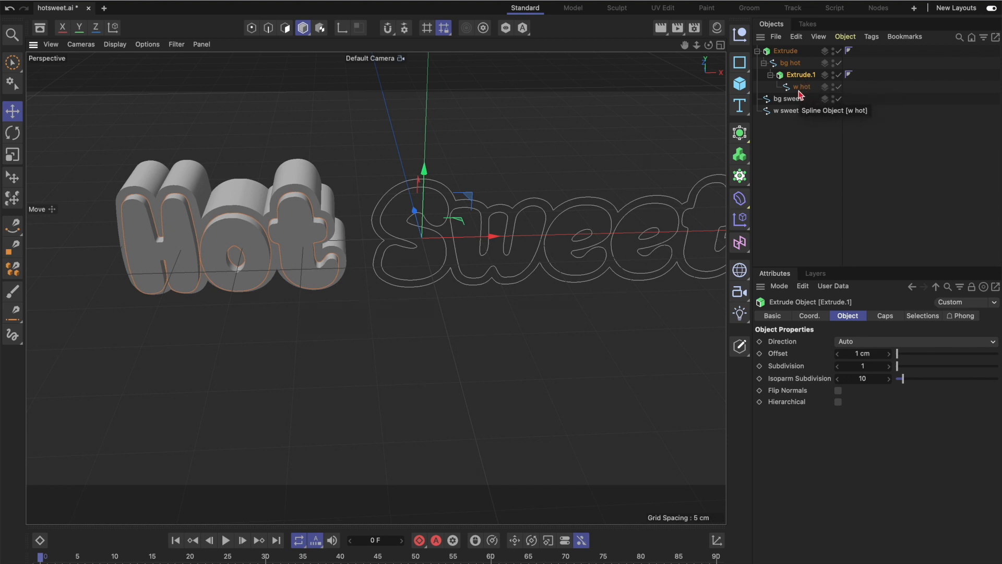
- Collapse the hierarchy of the top-level Extrude holding "bg hot" and rename it "hot"
click(758, 52)
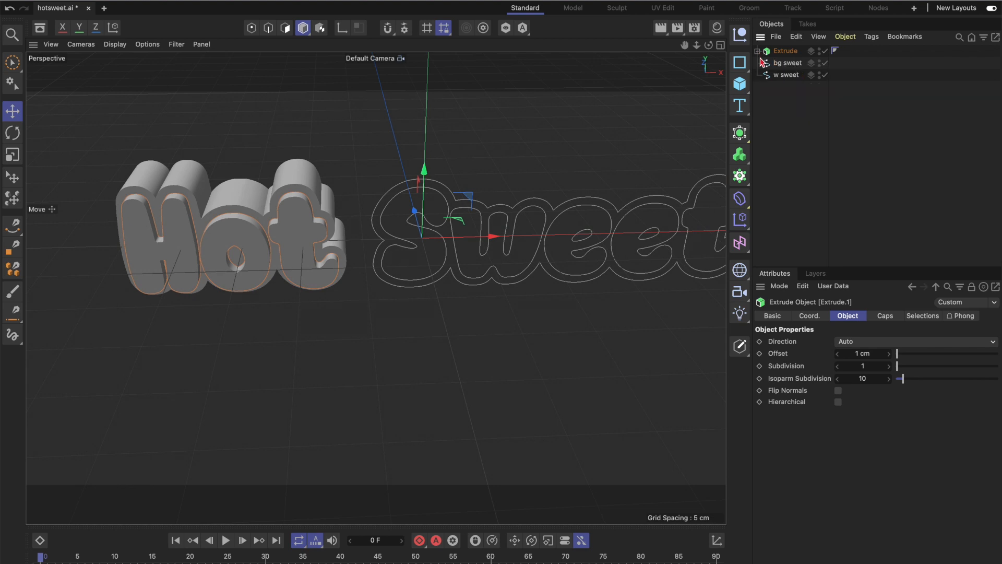
double_click(789, 52)
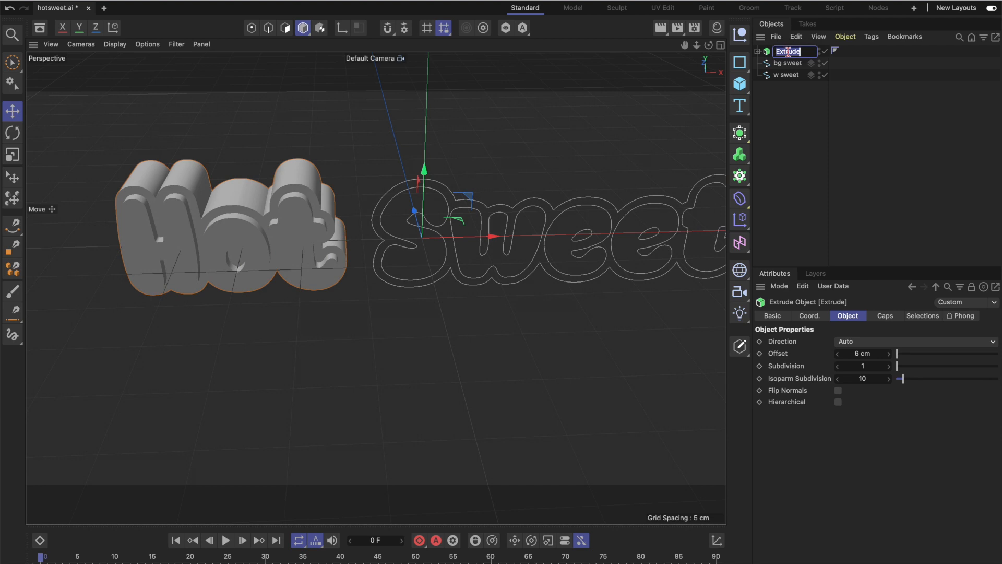
text(hot)
key(Return)
click(809, 155)
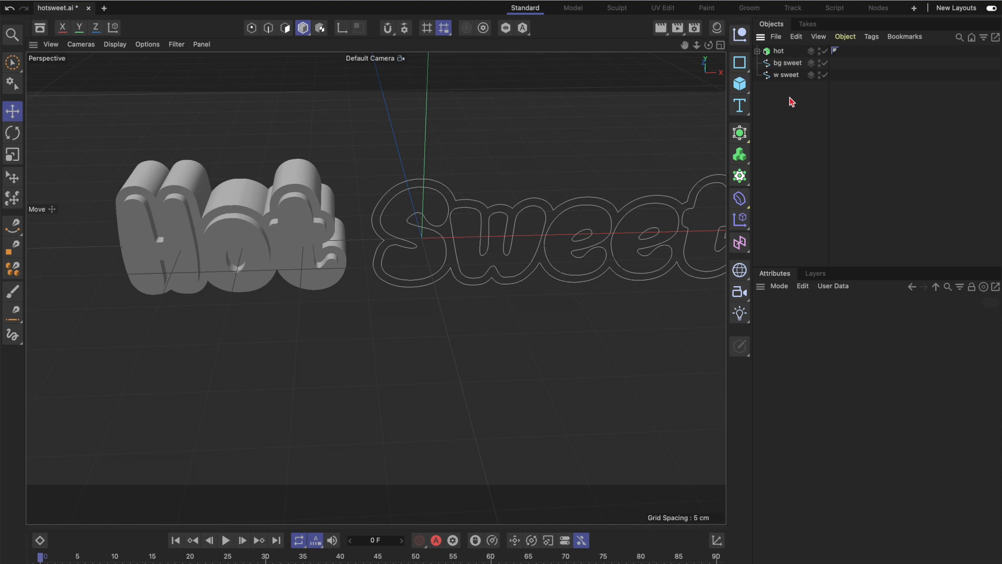
- Duplicate the "hot" Extrude with its children below "w sweet" and rename the copy "sweet"
click(779, 52)
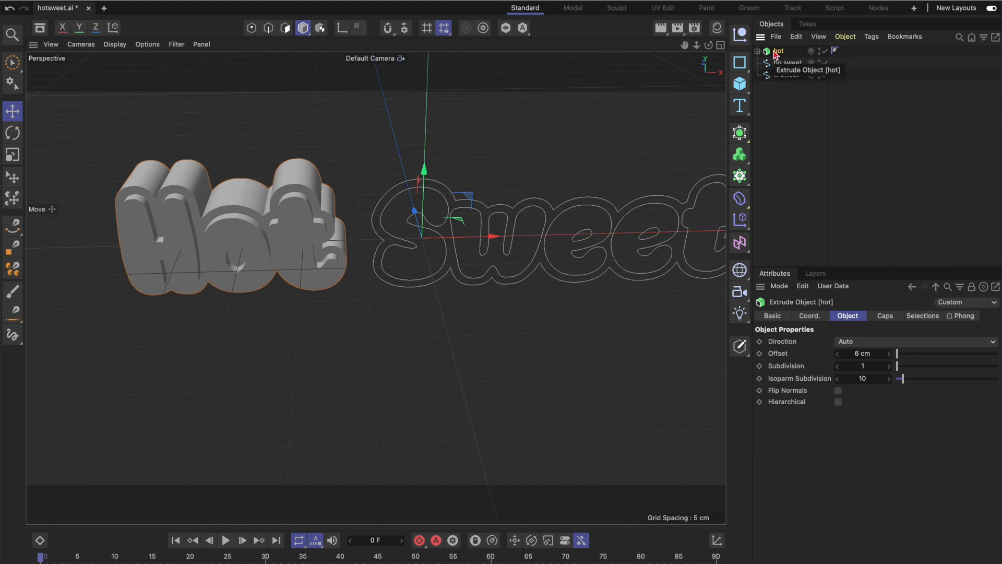
drag(772, 55, 773, 91)
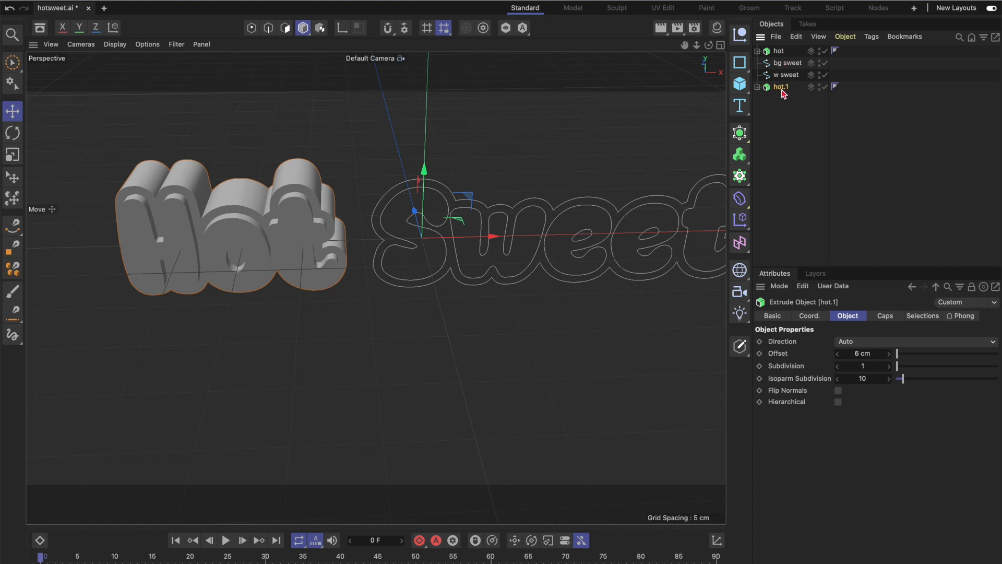
double_click(782, 88)
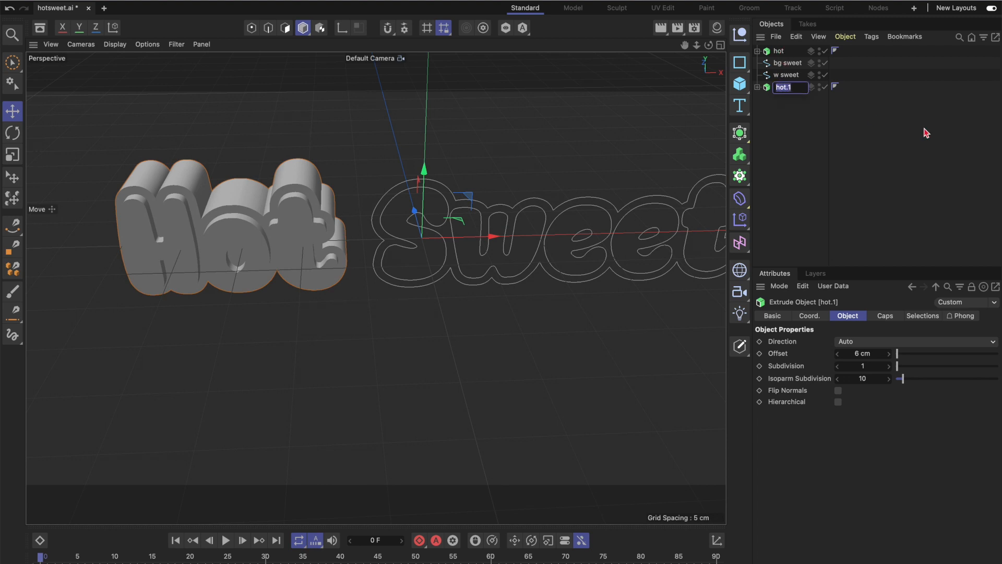
text(sweet)
key(Return)
- Expand the "sweet" Extrude and place the "bg sweet" spline inside it as its first child, above "bg hot"
click(758, 87)
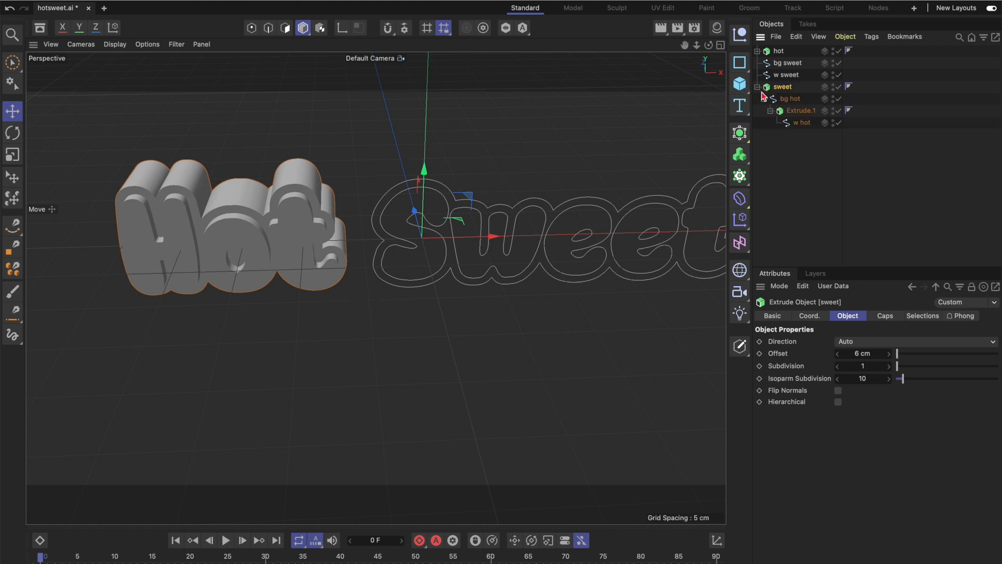
click(797, 100)
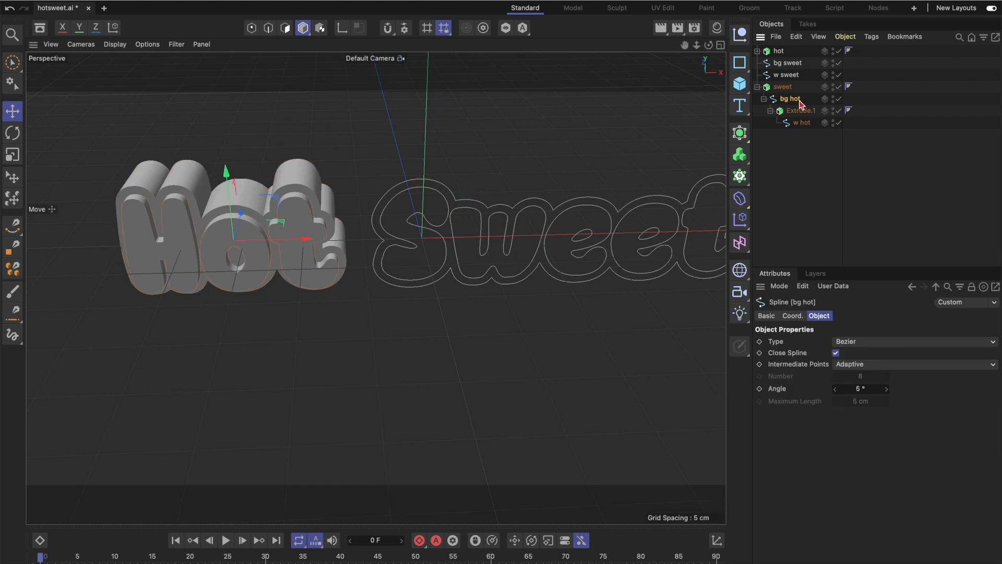
click(792, 66)
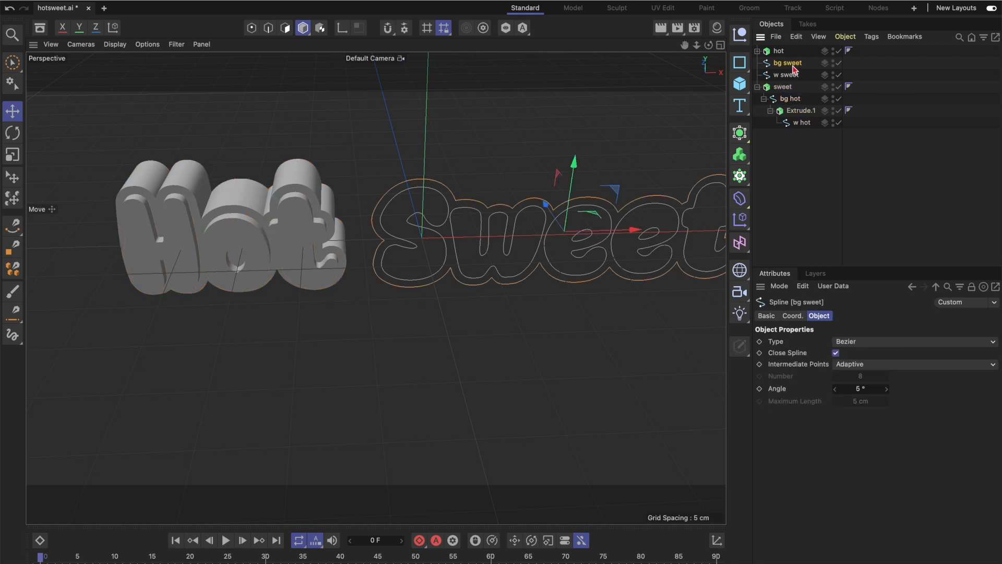
drag(791, 68, 795, 94)
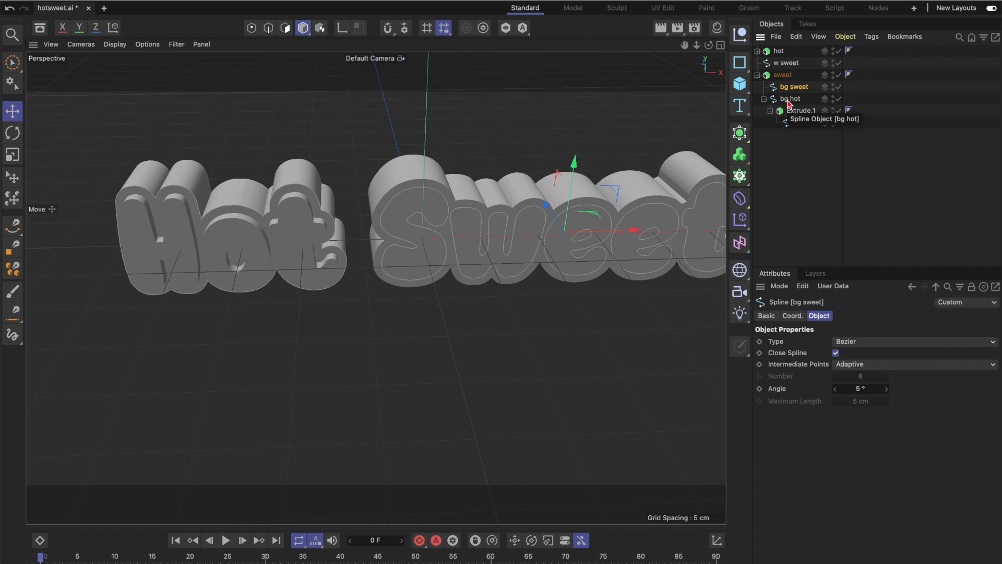
click(793, 101)
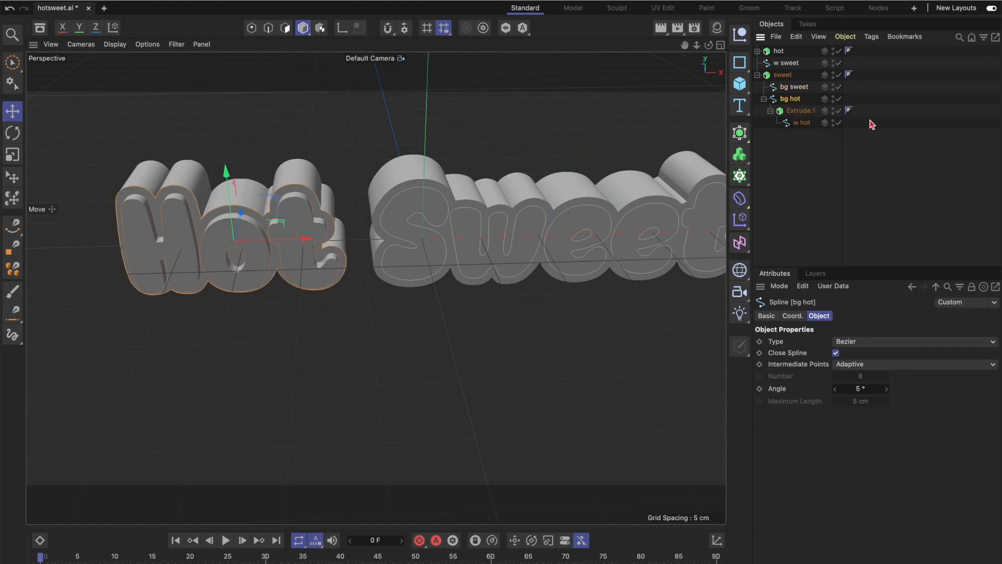
key(Delete)
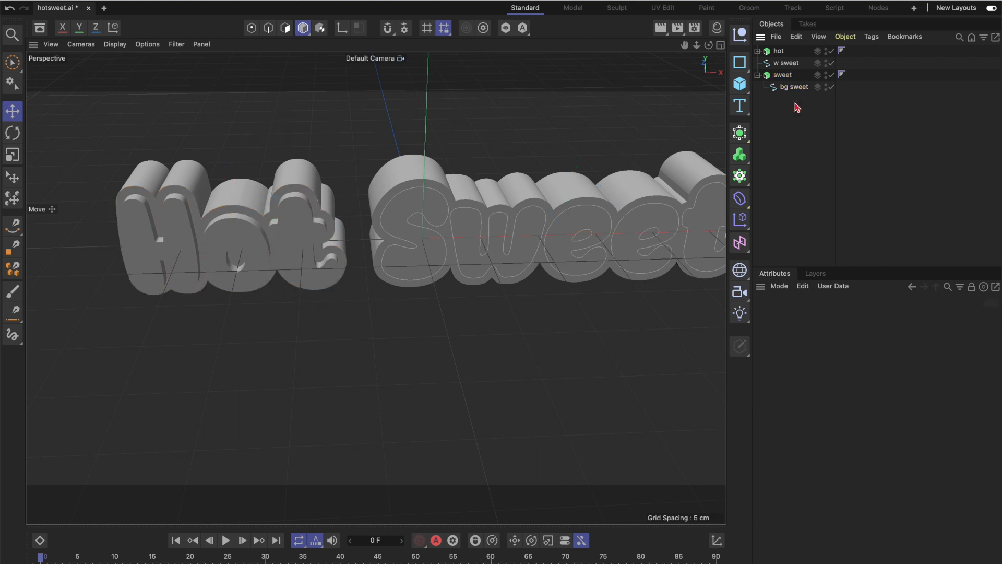
key(super+z)
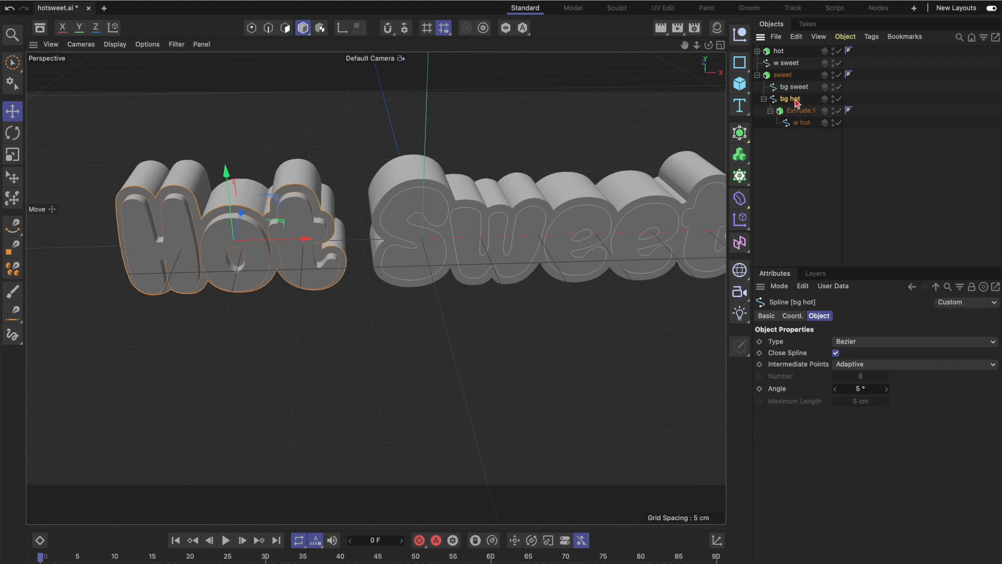
- Delete the copied "bg hot" spline and its nested lettering Extrude from the "sweet" Extrude
click(798, 89)
click(797, 100)
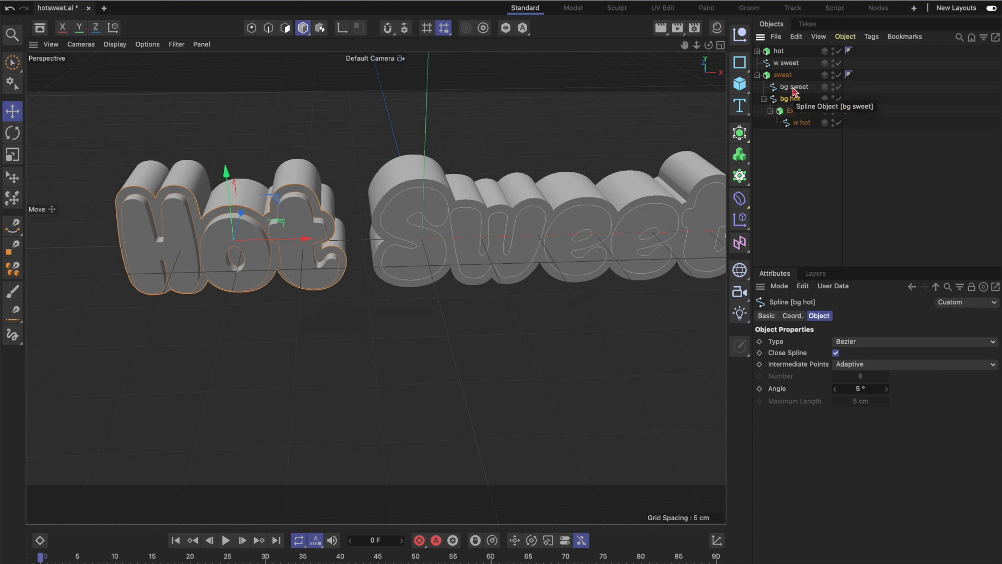
key(Delete)
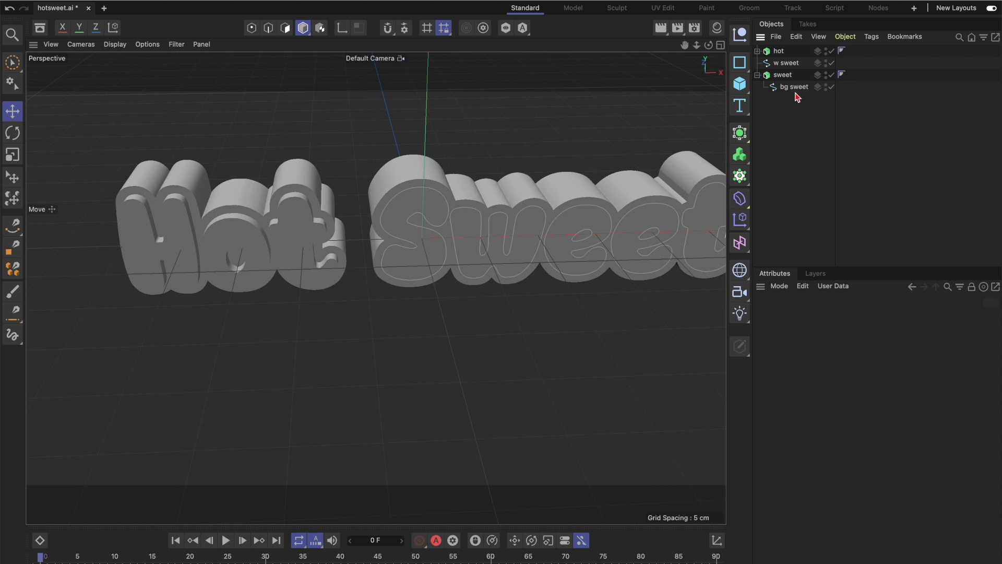
- Add an Extrude generator under "bg sweet" and make the "w sweet" lettering spline its child
click(794, 88)
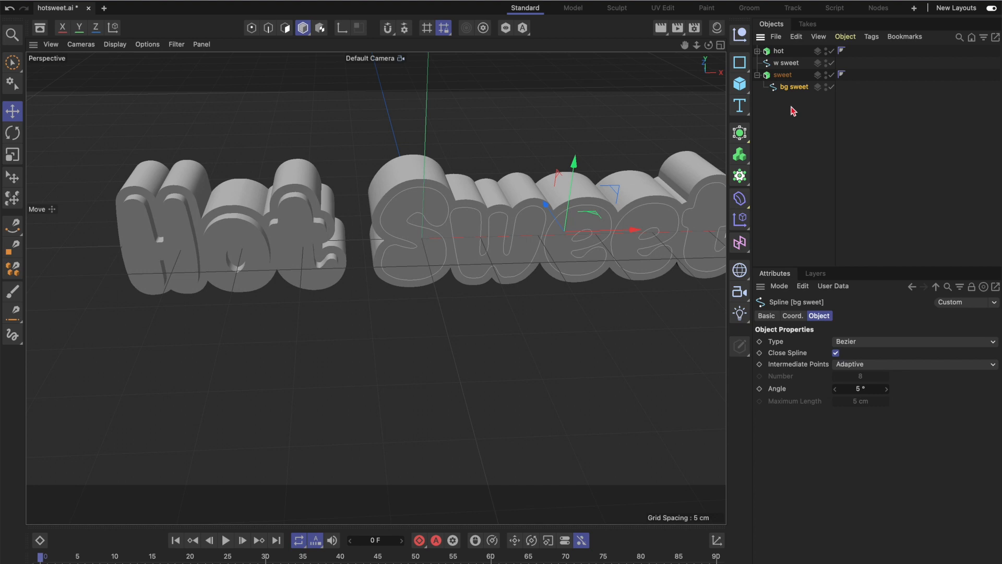
click(745, 137)
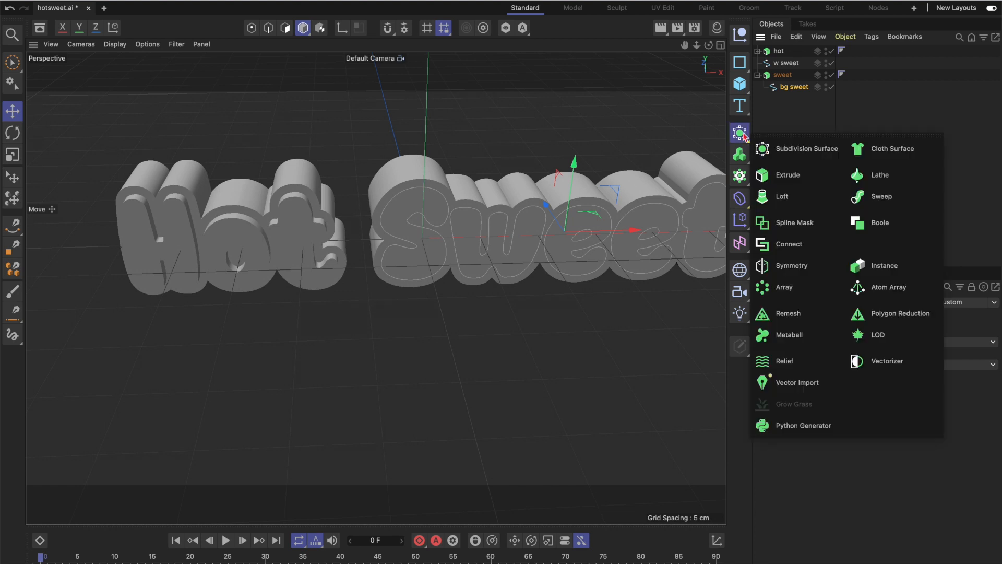
click(791, 175)
drag(791, 55, 792, 105)
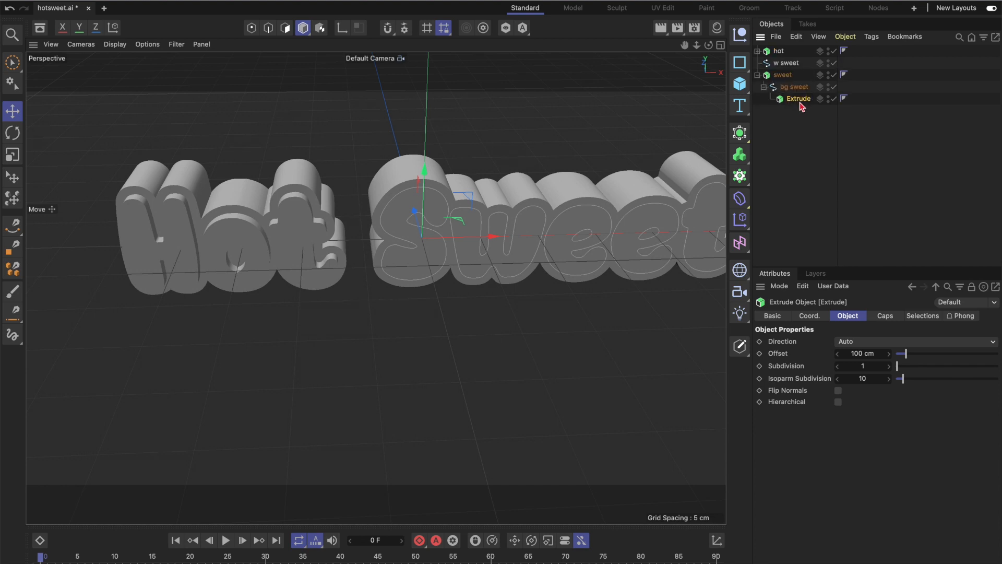
click(793, 66)
drag(793, 66, 800, 104)
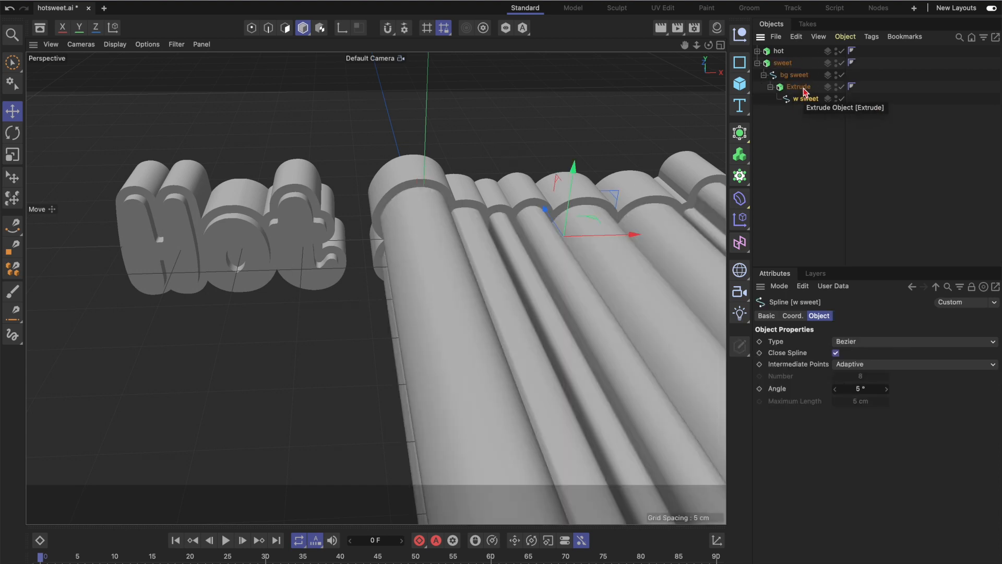
- Set the offset of the Extrude holding "w sweet" to 1 cm and collapse the "sweet" hierarchy
click(799, 87)
double_click(851, 354)
text(1)
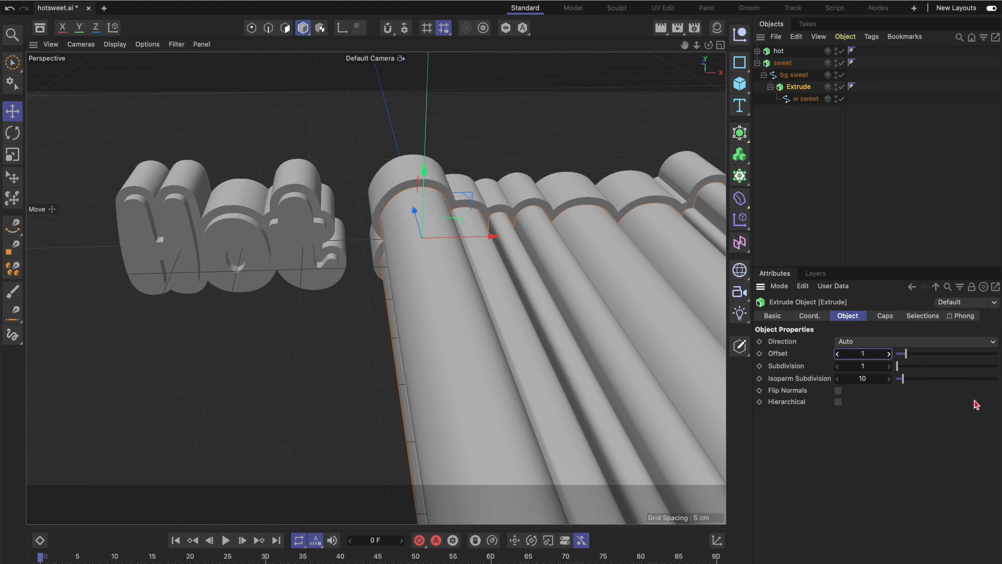
key(Return)
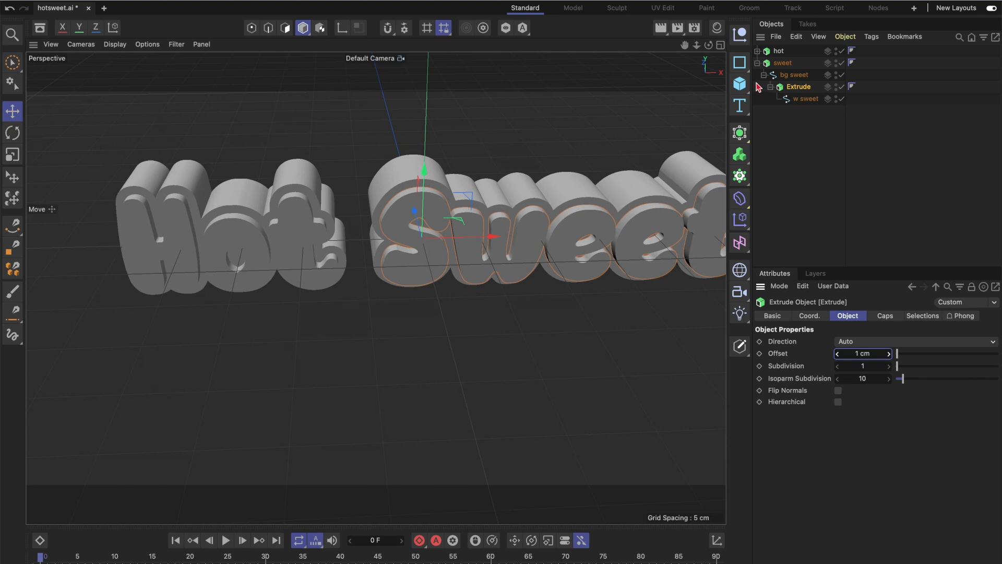
click(757, 63)
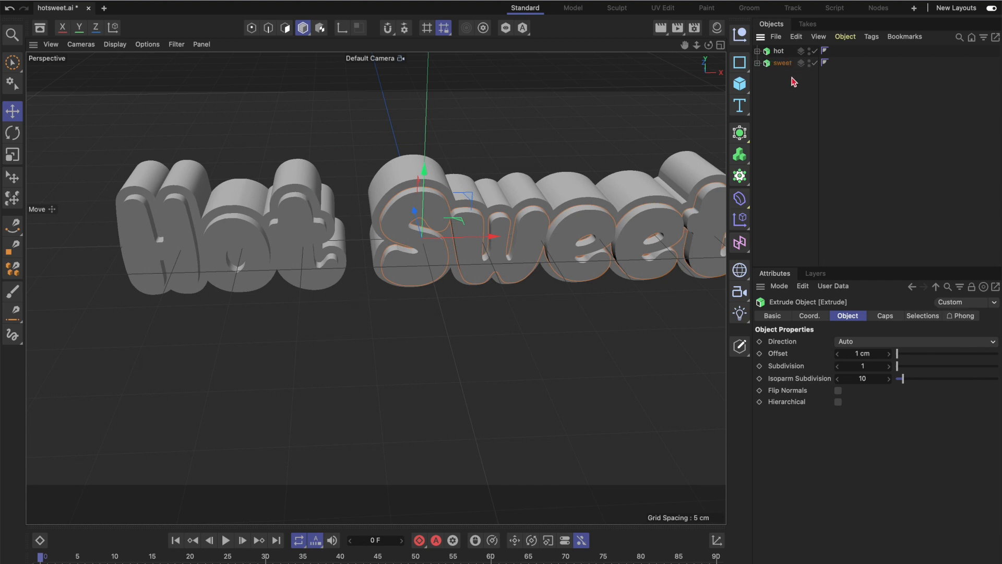
mouse_move(711, 46)
mouse_down()
mouse_move(713, 70)
mouse_move(716, 59)
mouse_move(688, 47)
mouse_move(713, 65)
mouse_move(702, 59)
mouse_up()
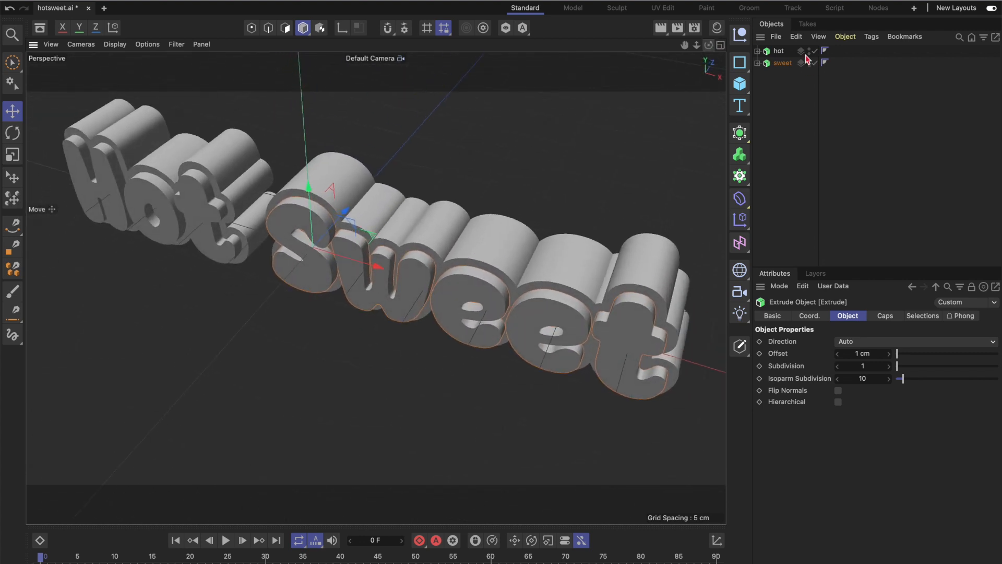
scroll(272, 237, up, 10)
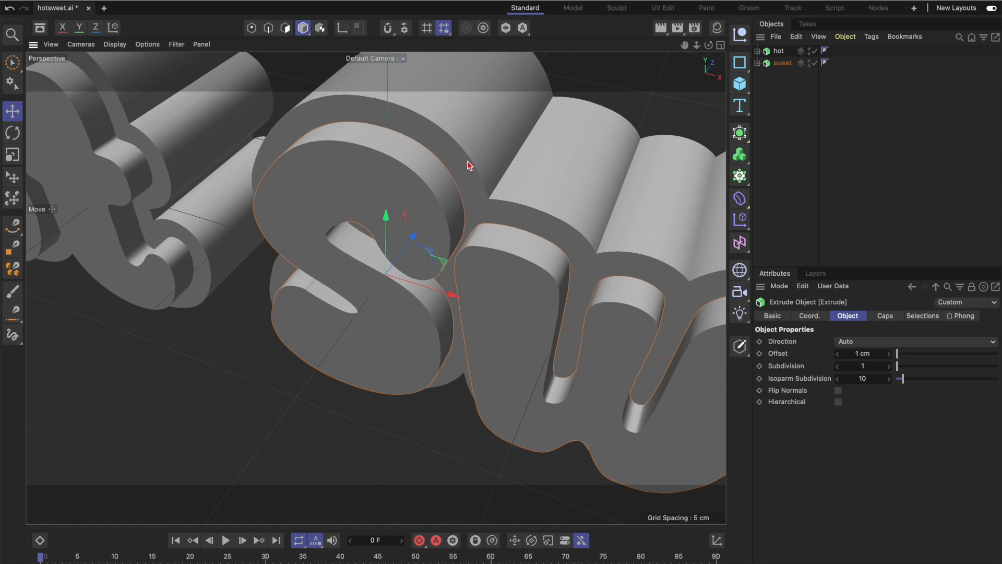
- Give the "hot" Extrude's caps a Curve bevel shape with a size of 0.06 cm
click(757, 51)
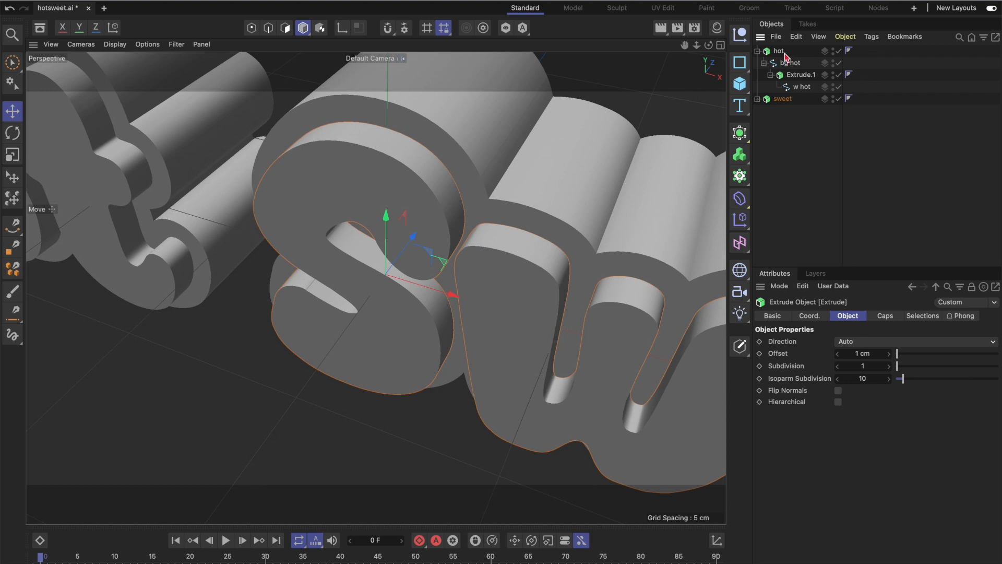
click(780, 53)
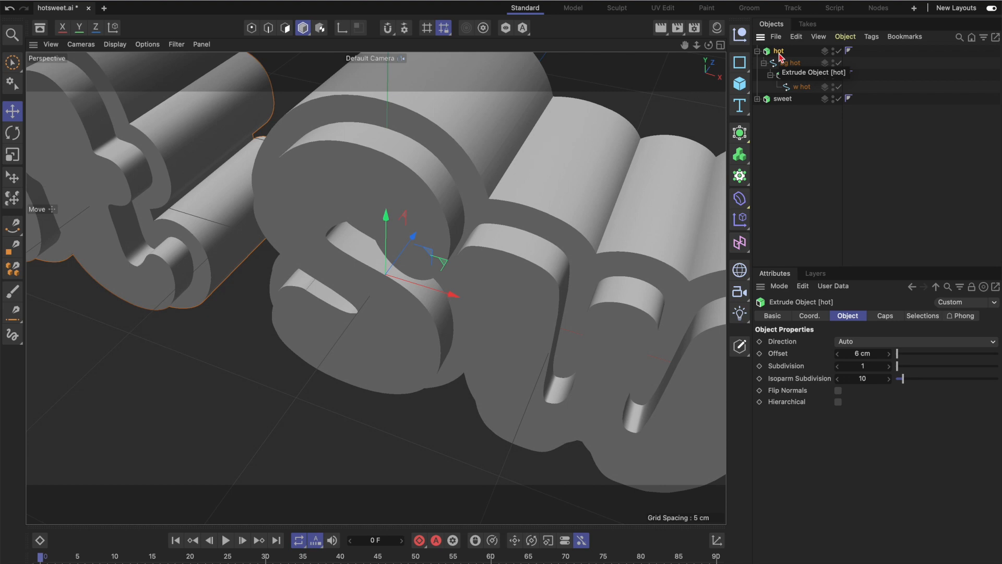
click(885, 317)
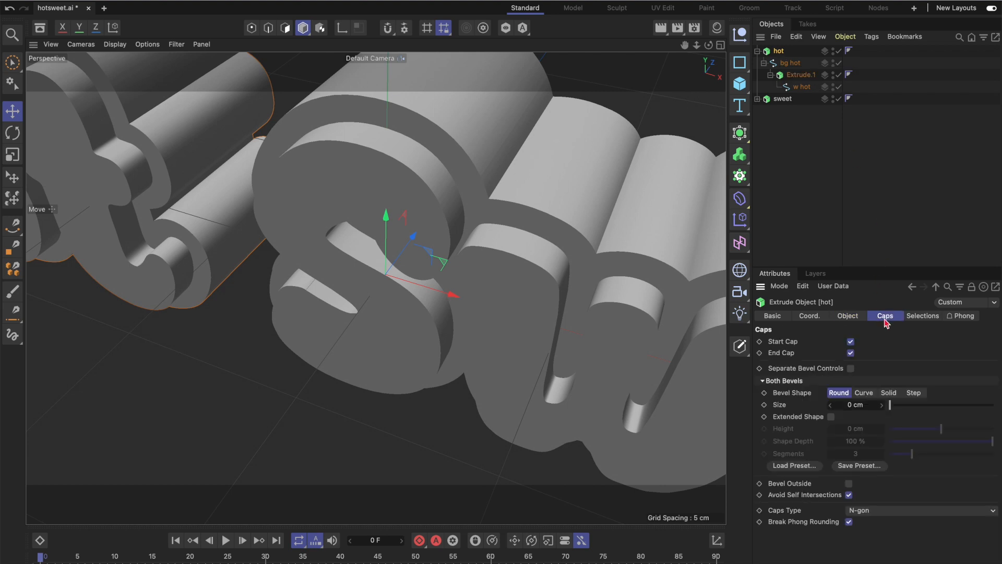
click(862, 398)
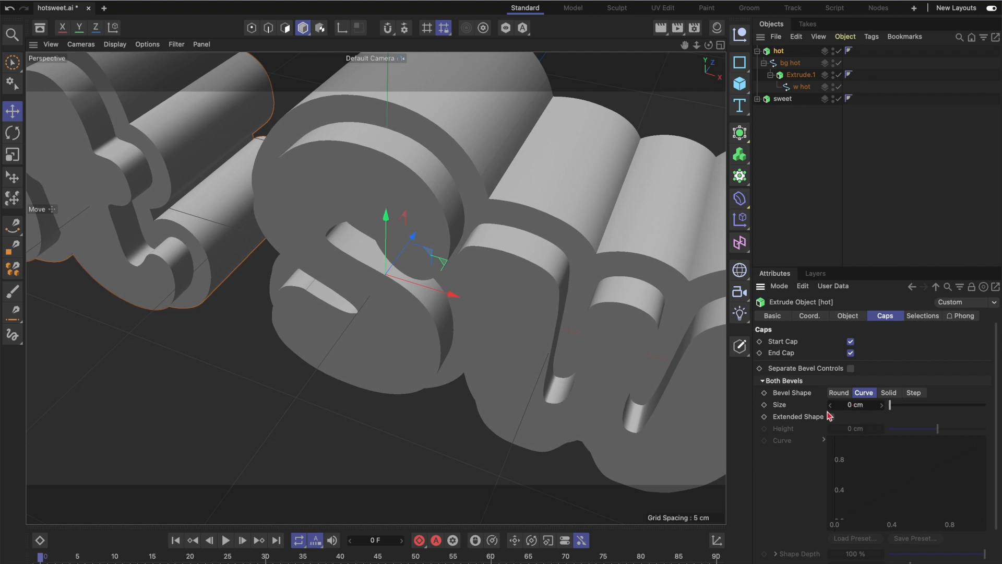
click(852, 408)
text(0.07)
key(Return)
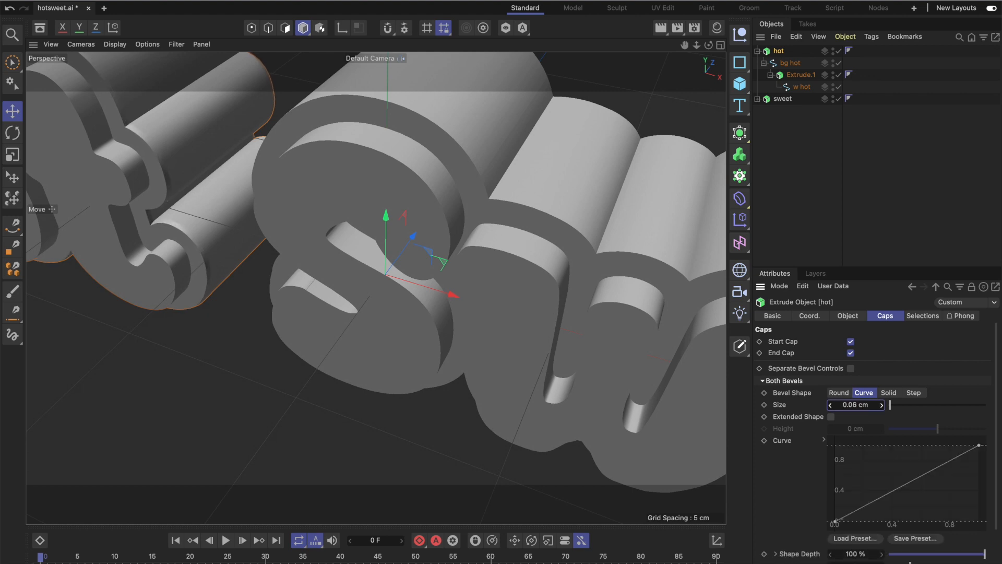
text(0.06)
key(Return)
- Switch the perspective view's display mode to Gouraud Shading (Lines) to inspect the bevel edges
scroll(387, 107, up, 8)
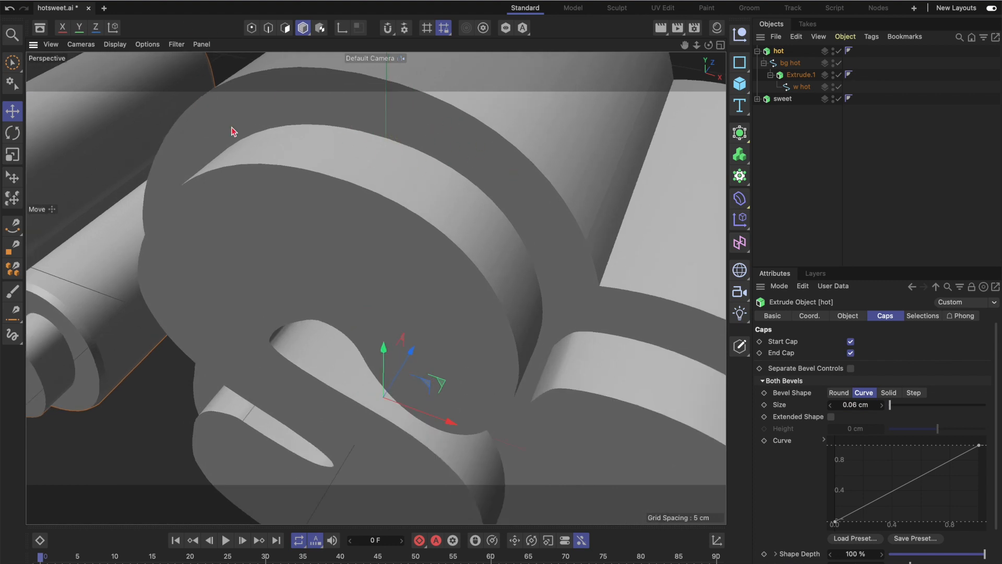
click(122, 45)
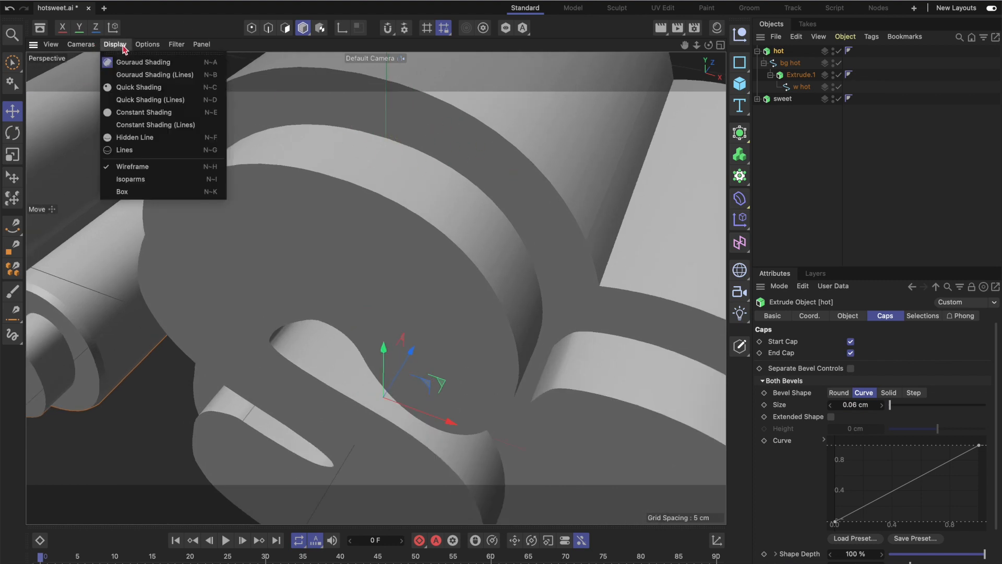
click(137, 76)
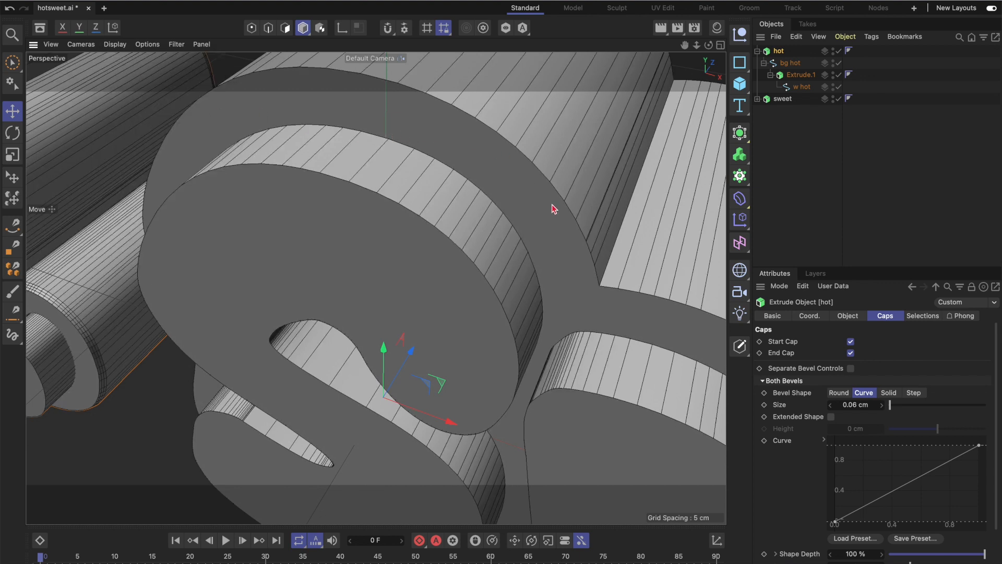
scroll(553, 207, up, 5)
scroll(564, 216, down, 5)
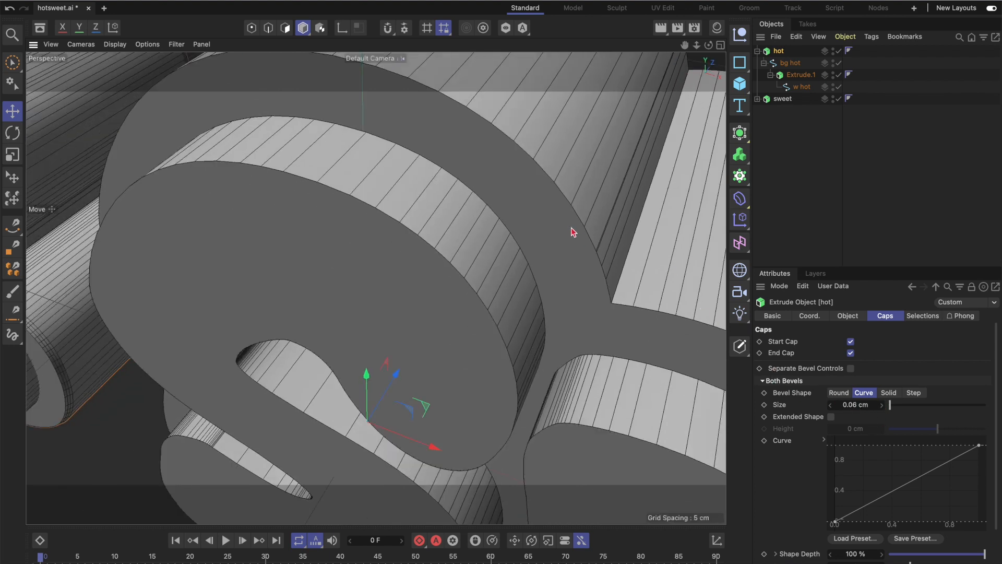
scroll(573, 235, up, 5)
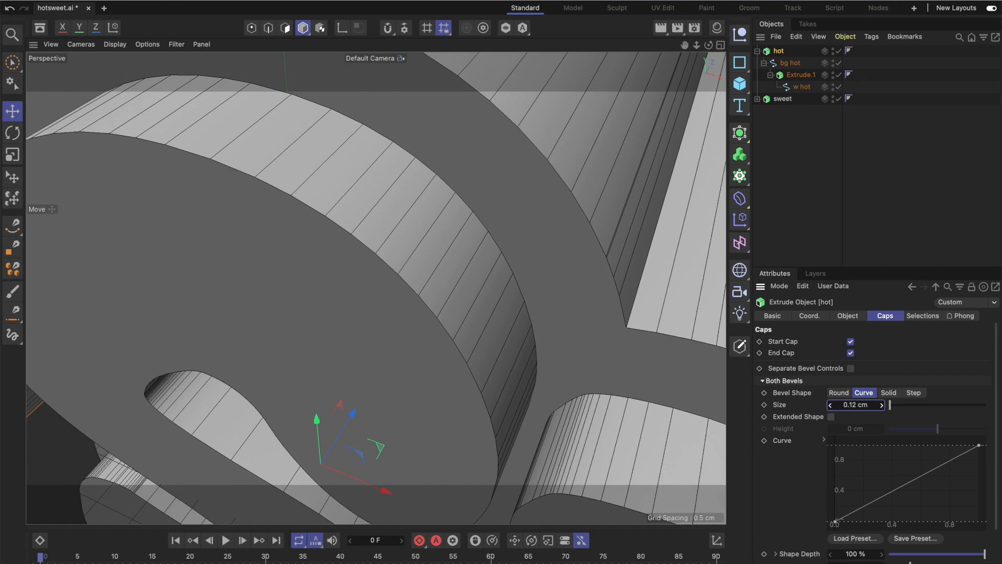
- Try larger cap bevel sizes on the "hot" Extrude, up to 1 cm
drag(856, 405, 872, 405)
drag(856, 404, 862, 404)
double_click(856, 405)
text(1)
scroll(443, 323, down, 10)
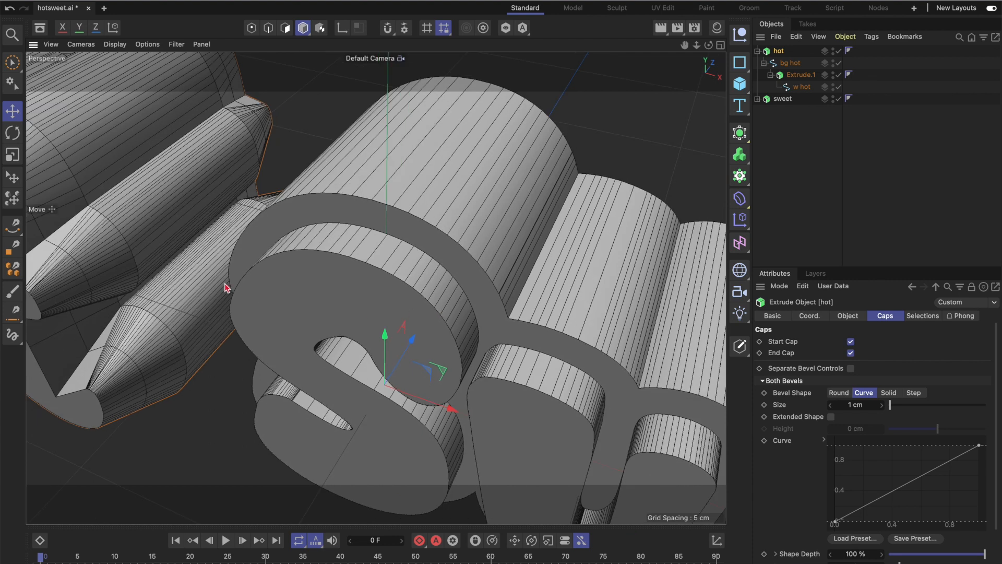
scroll(309, 287, down, 8)
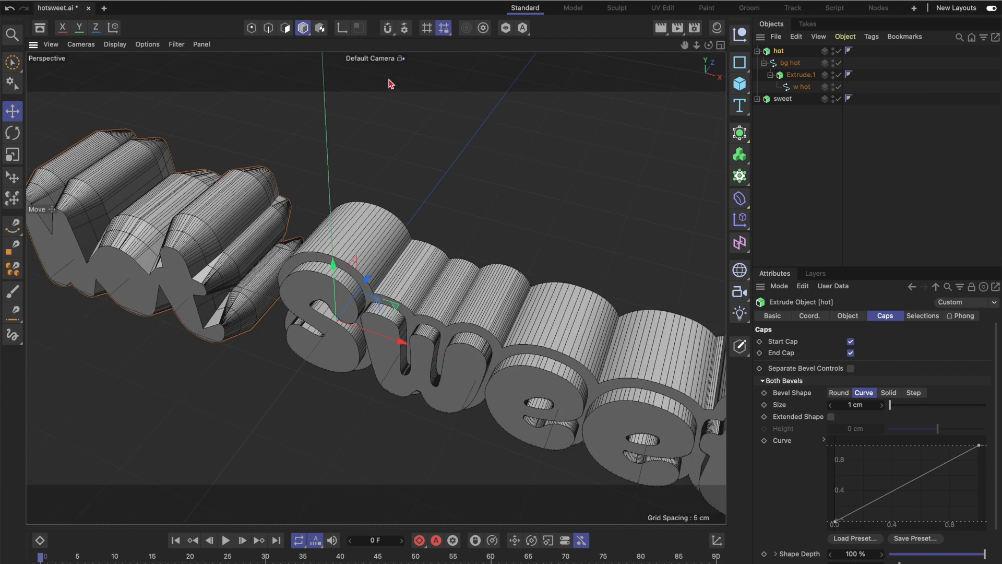
drag(685, 45, 923, 59)
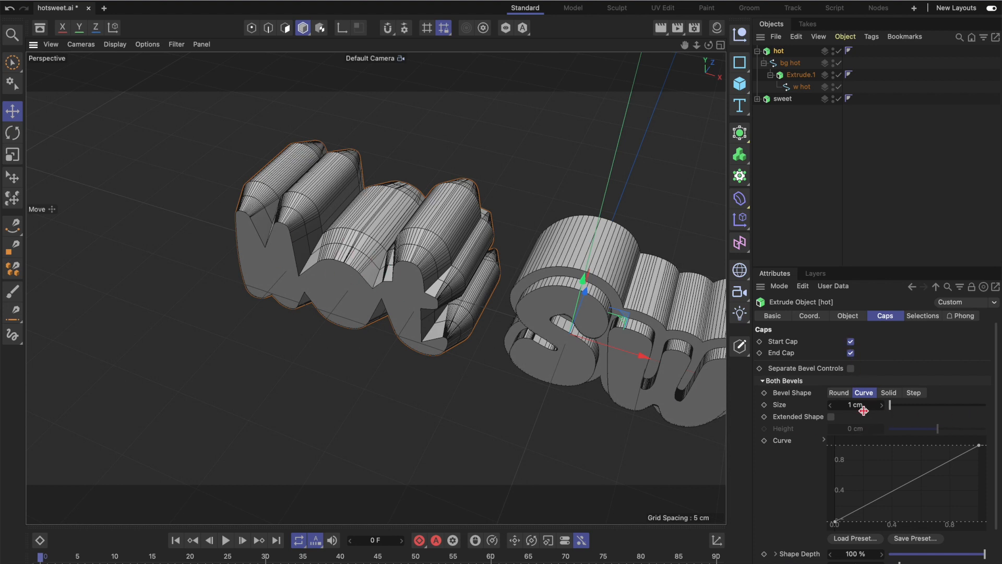
- Reduce the cap bevel size of the "hot" Extrude to 0.07 cm
drag(855, 406, 801, 406)
scroll(472, 270, up, 10)
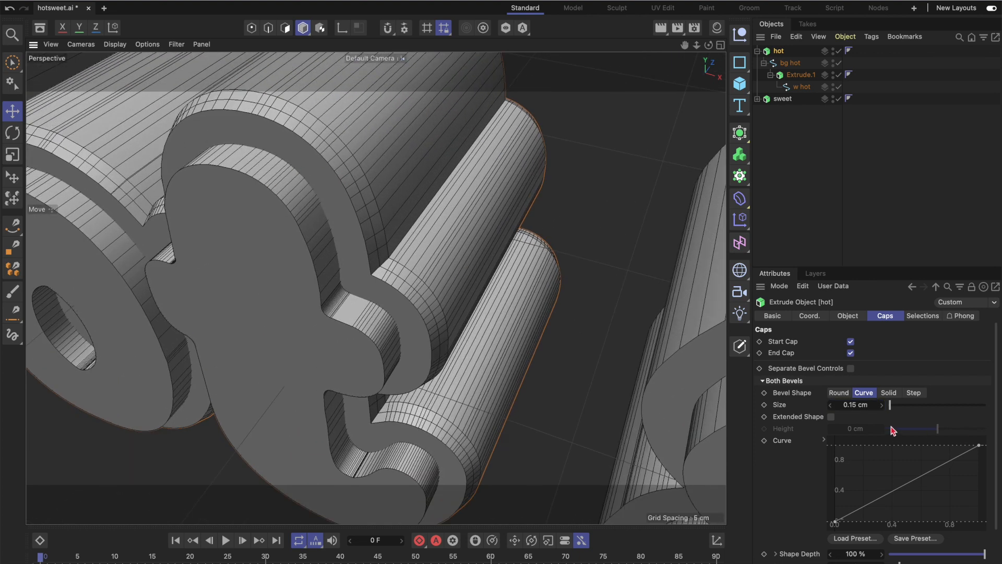
click(856, 405)
text(0.08)
key(Return)
drag(857, 405, 853, 406)
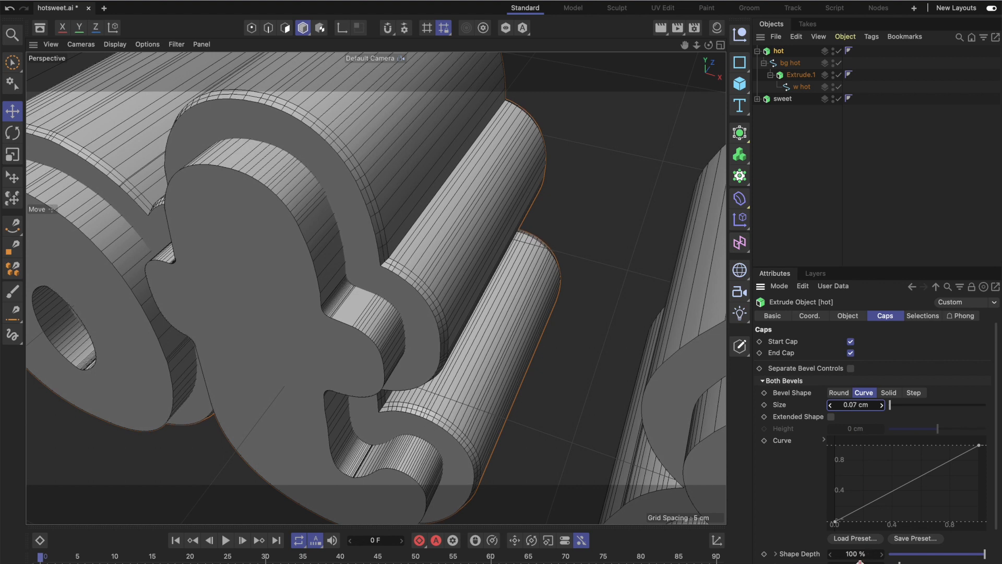
click(882, 563)
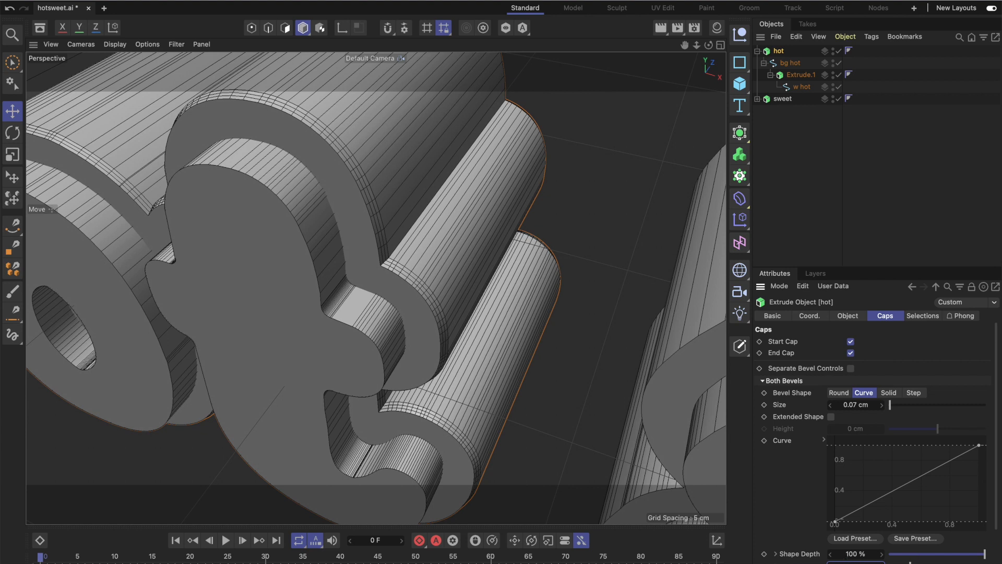
key(Down)
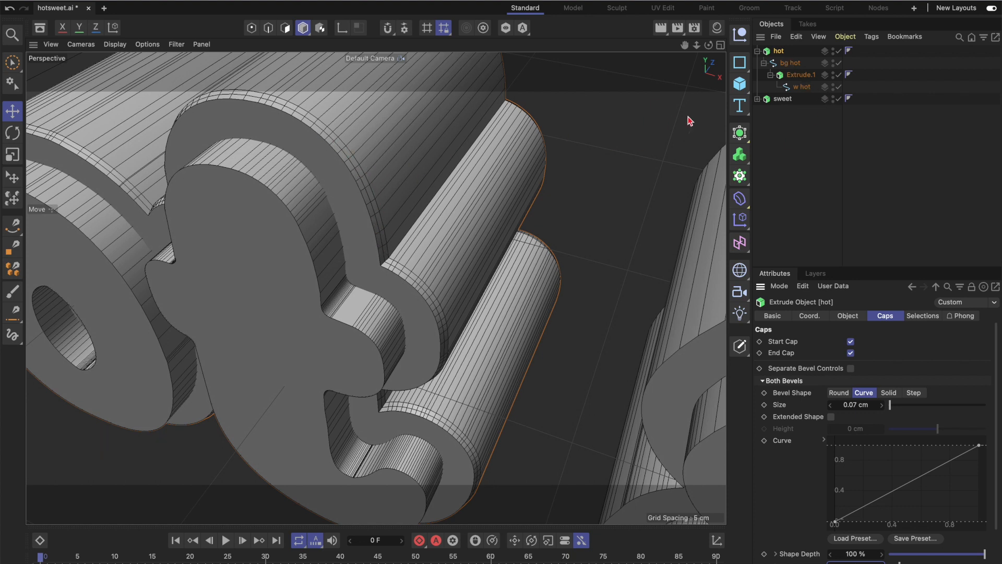
- Give the Extrude holding the "w hot" lettering a Curve cap bevel with a size of 0.04 cm
click(804, 76)
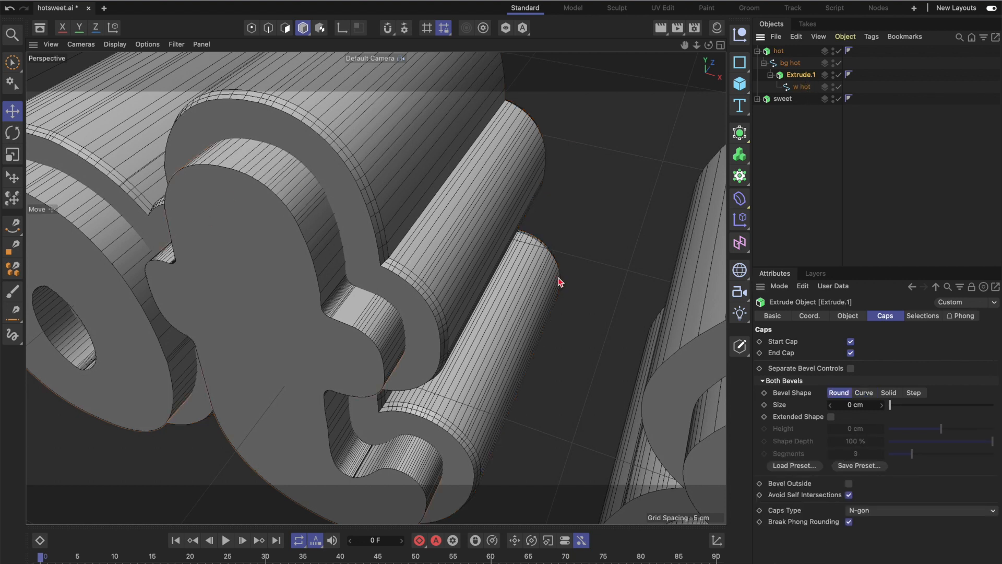
click(863, 393)
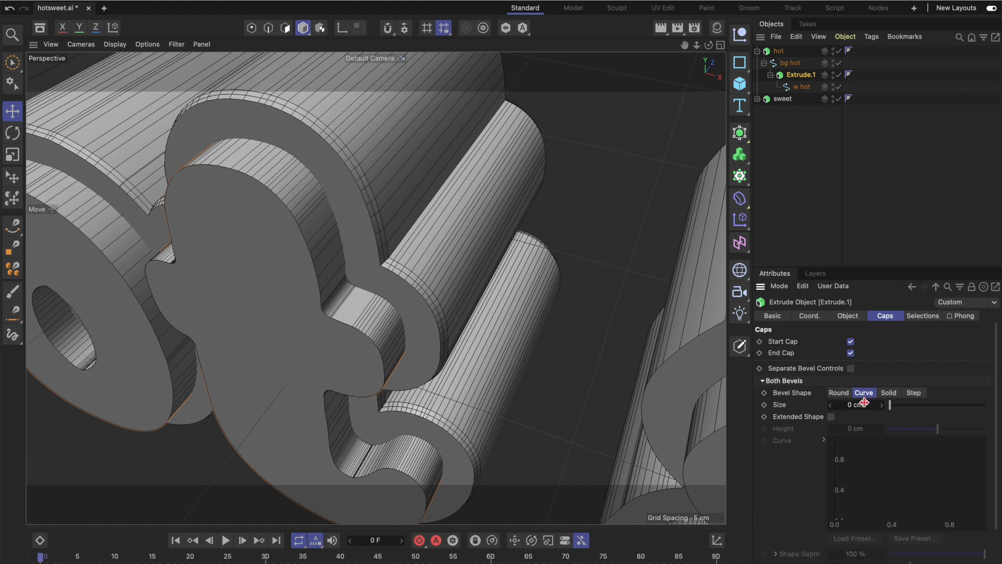
click(788, 52)
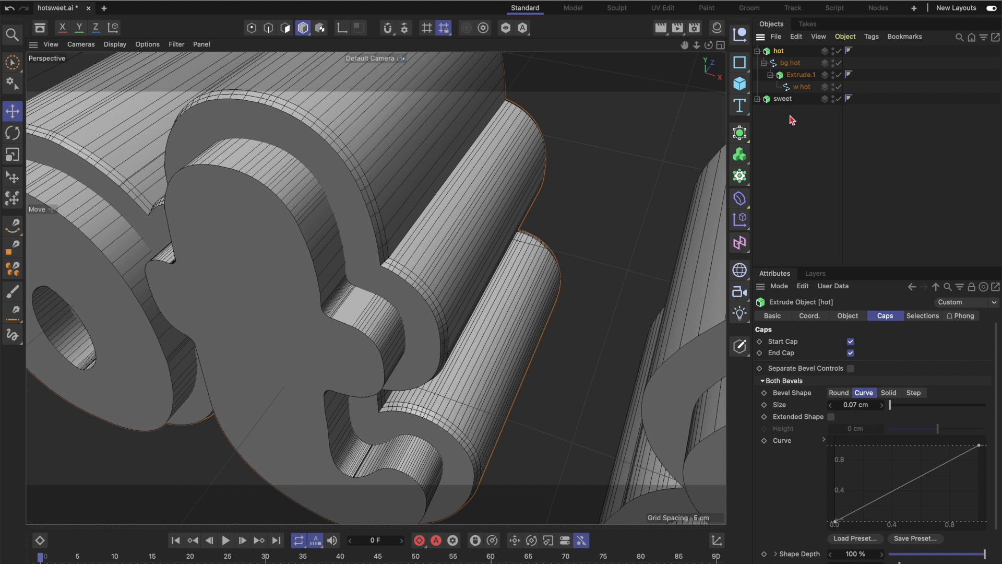
click(804, 75)
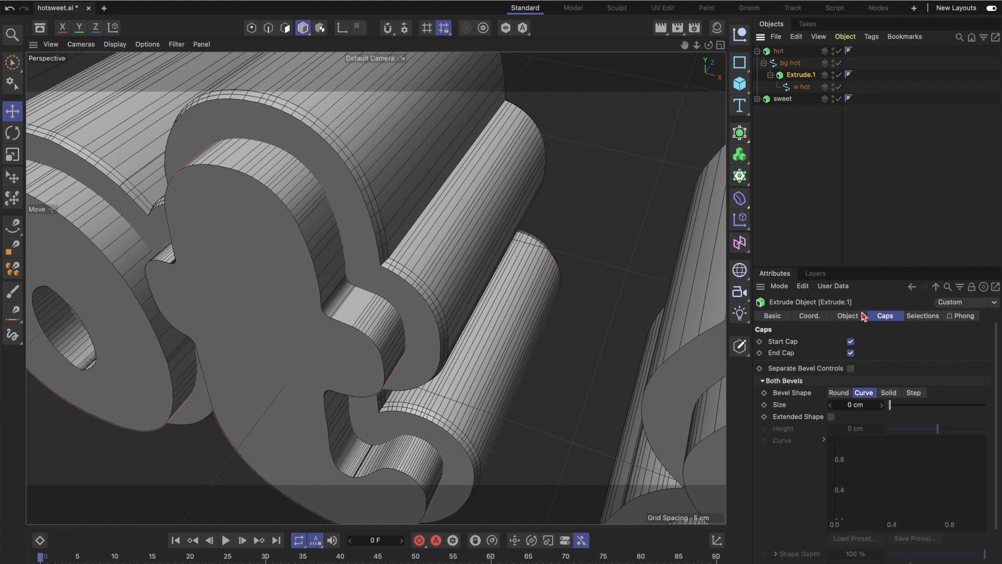
drag(851, 406, 855, 406)
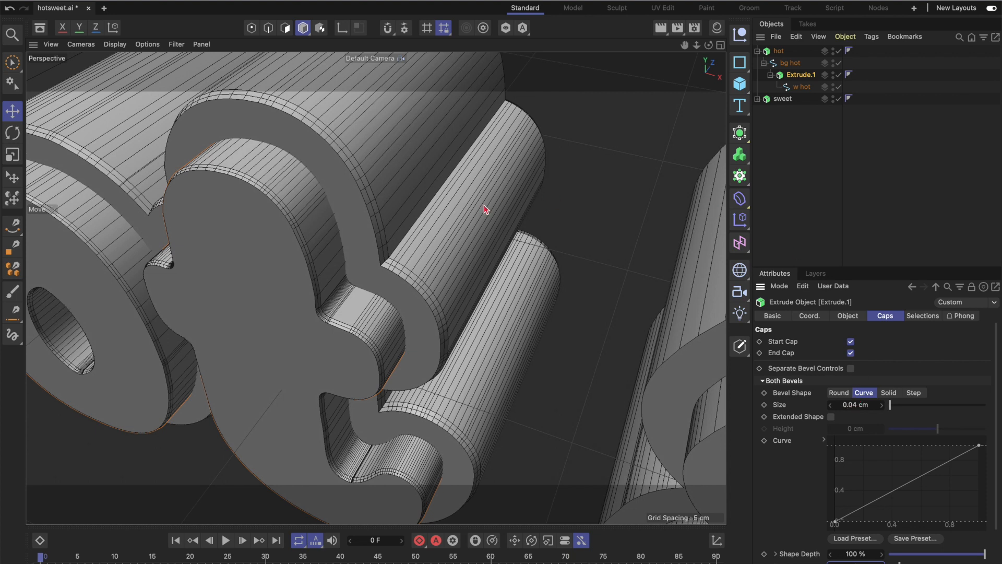
- Expand the "sweet" hierarchy and give the "sweet" Extrude a Curve cap bevel with a size of 0.07 cm
drag(684, 45, 83, 0)
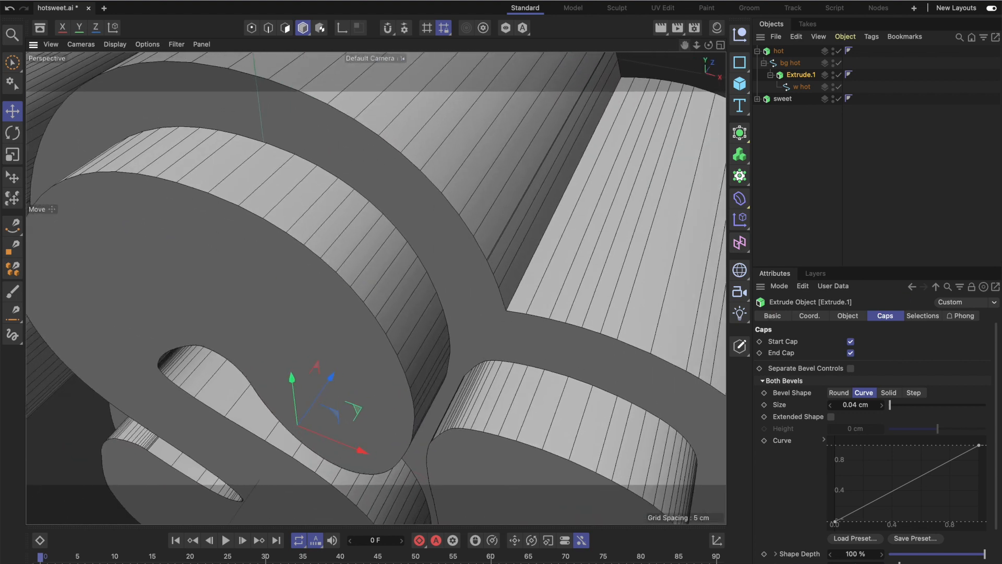
click(758, 99)
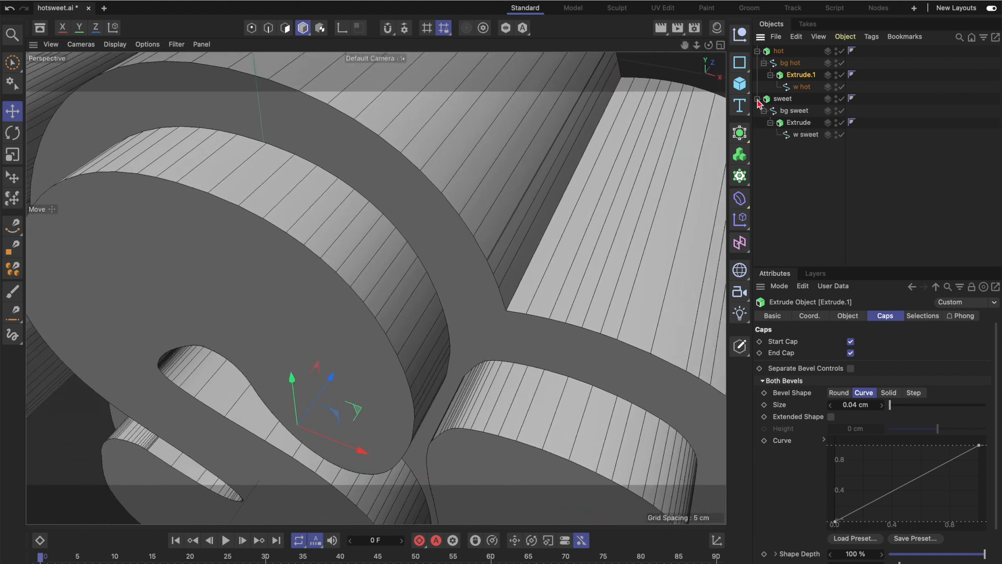
click(783, 99)
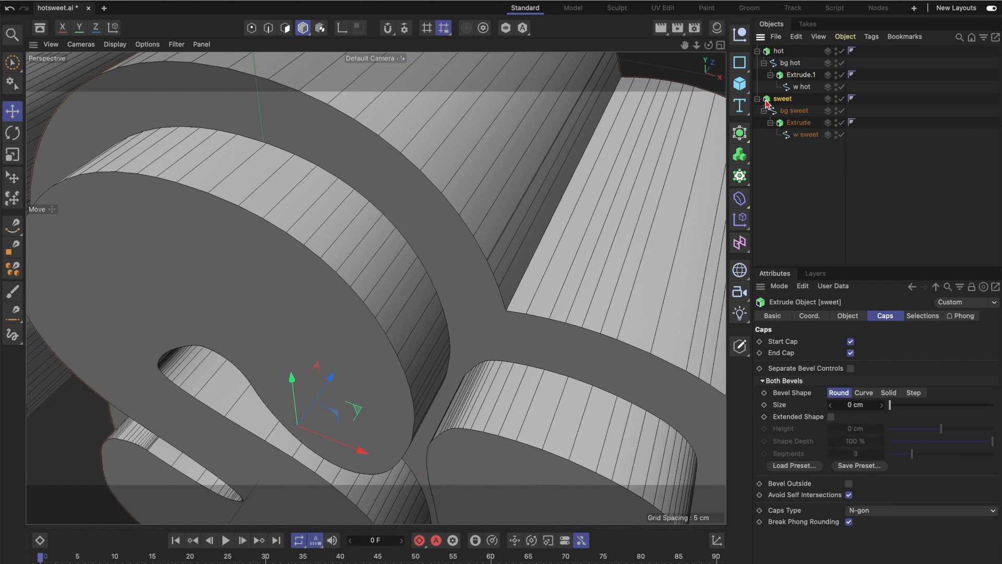
click(864, 392)
click(856, 405)
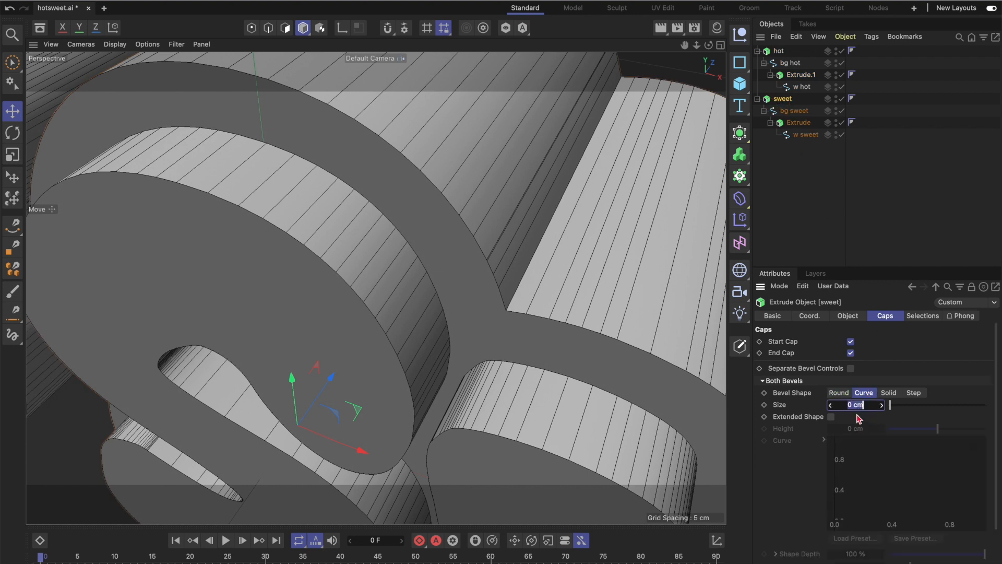
key(Return)
text(0.07)
key(Return)
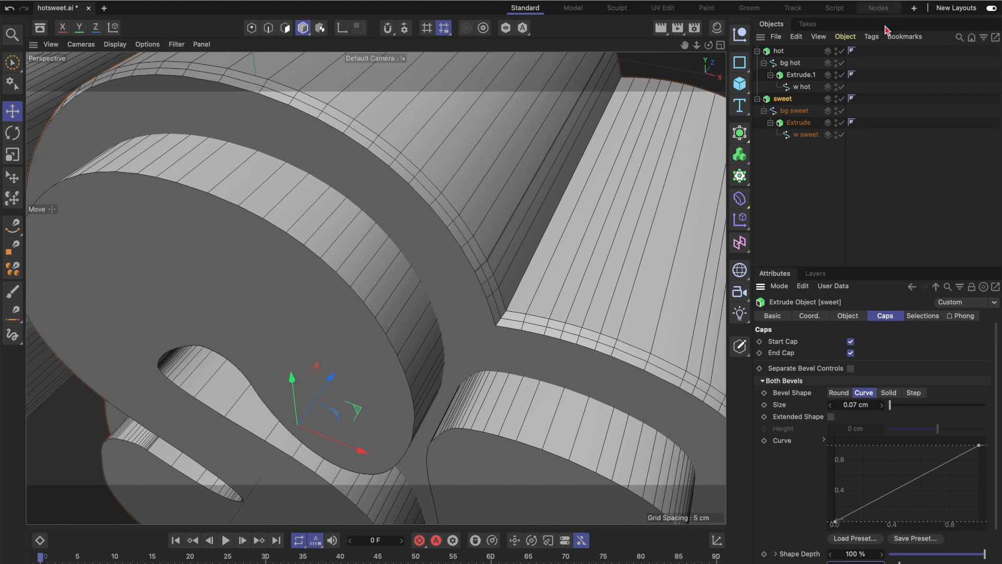
- Give the Extrude holding the "w sweet" lettering a Curve cap bevel with a size of 0.04 cm
click(800, 124)
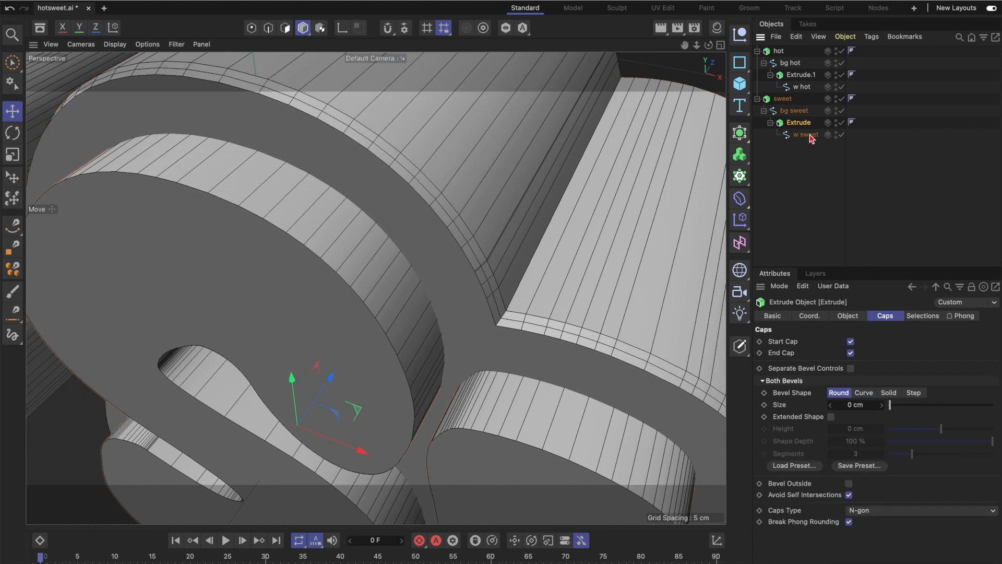
click(864, 395)
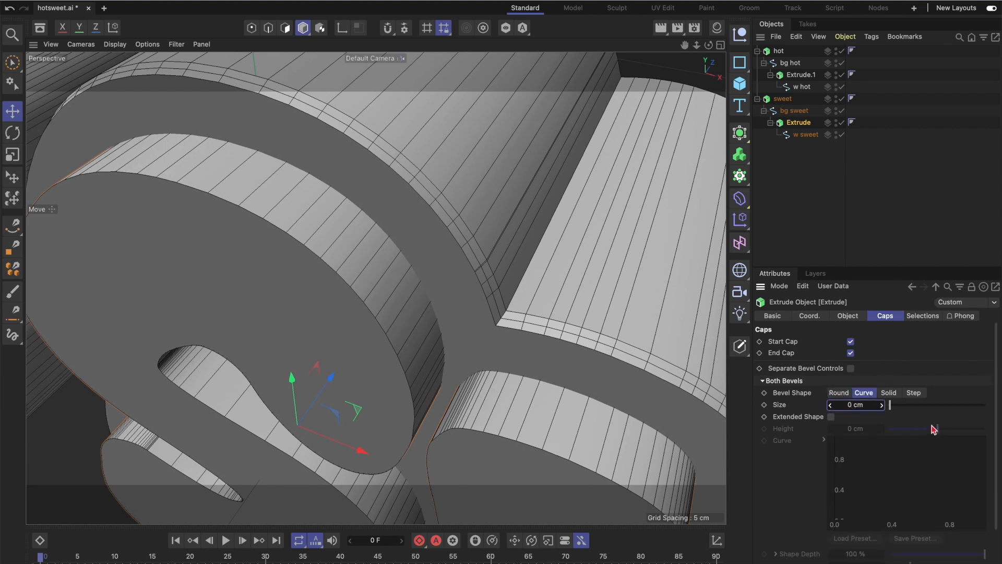
text(4)
key(Return)
click(831, 563)
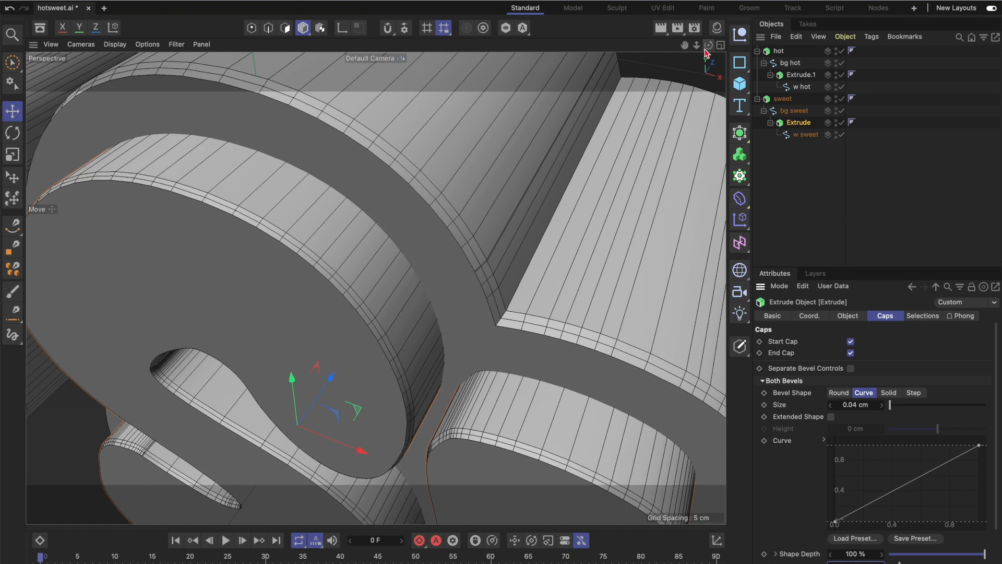
scroll(582, 193, down, 10)
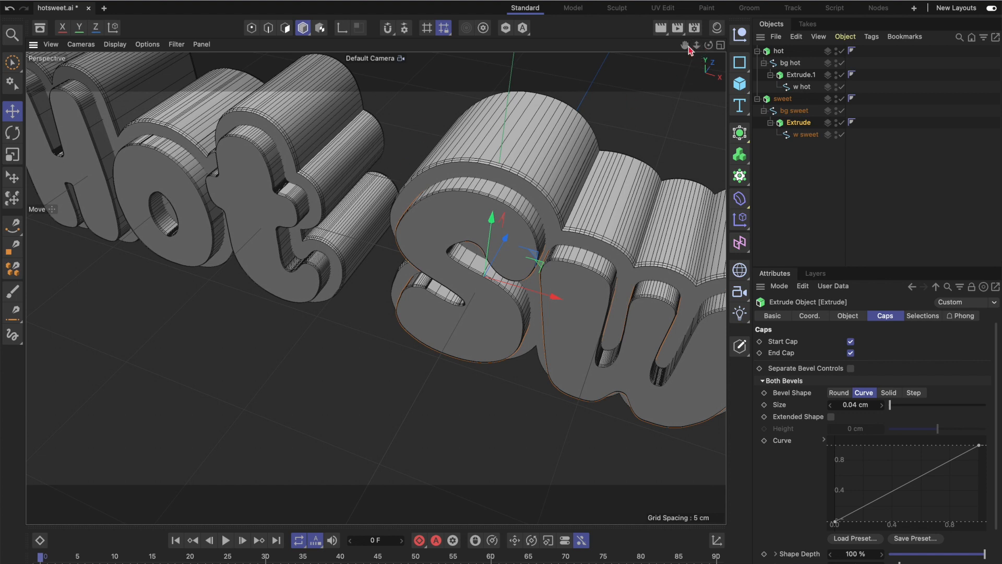
drag(684, 45, 711, 47)
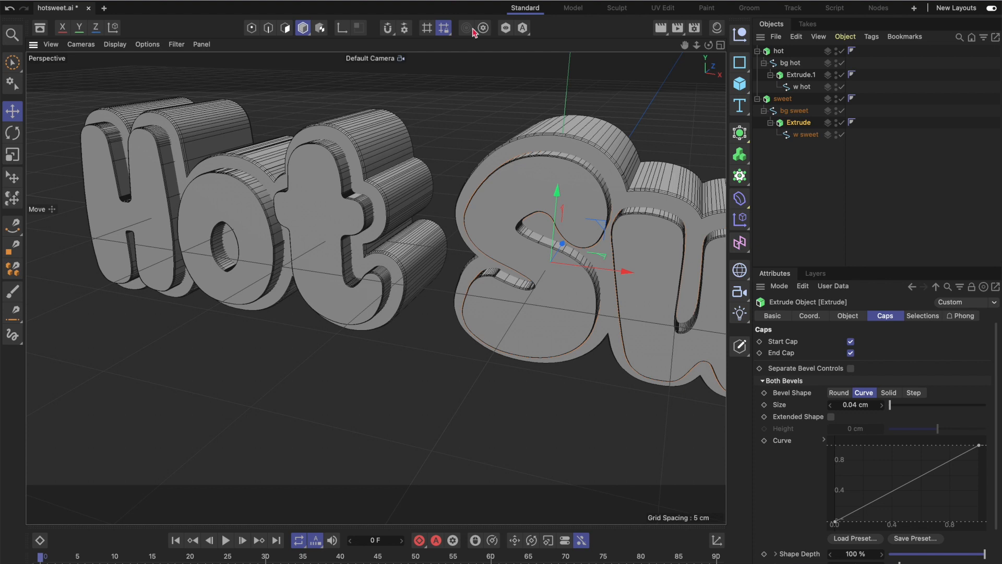
- Add a standard Light object to the "Hot Sweet" scene
mouse_move(462, 562)
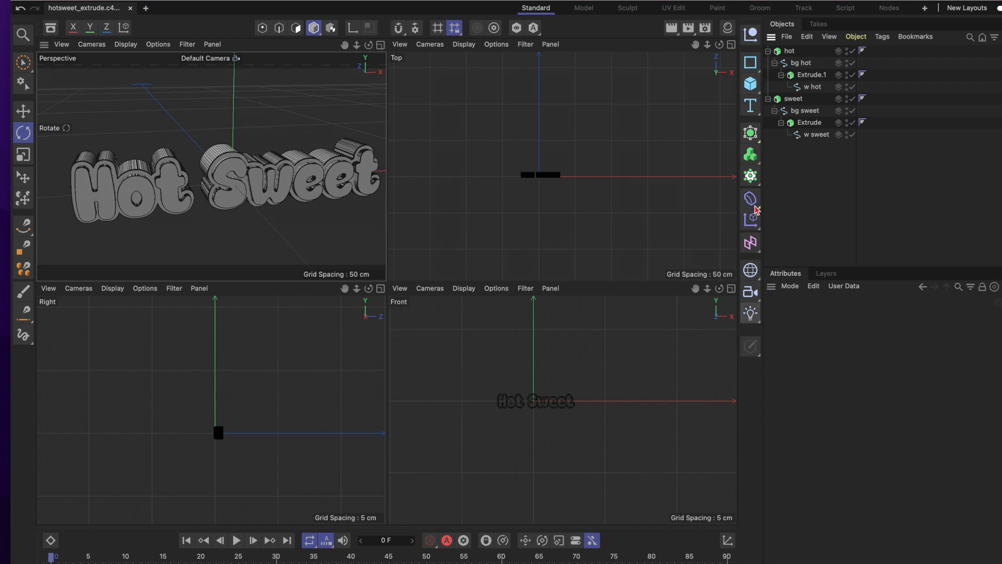
click(752, 314)
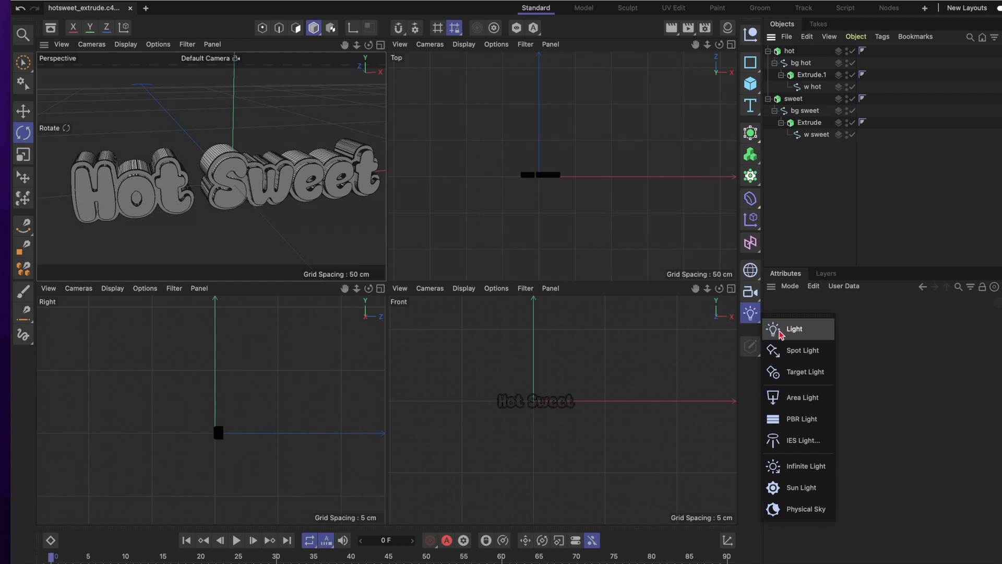
click(802, 334)
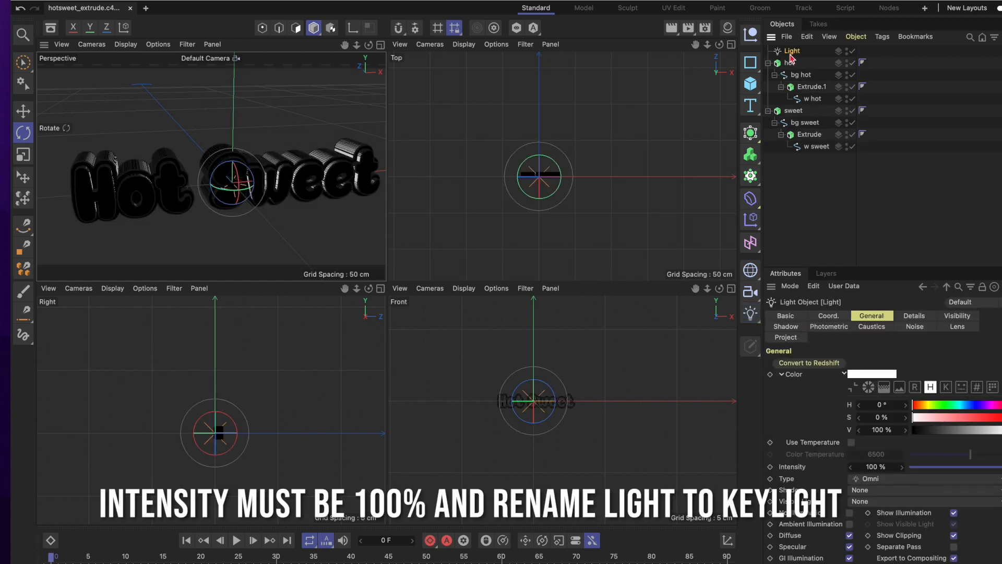
- Change the light's type to Area and slightly reduce the emitter's height and width
click(887, 480)
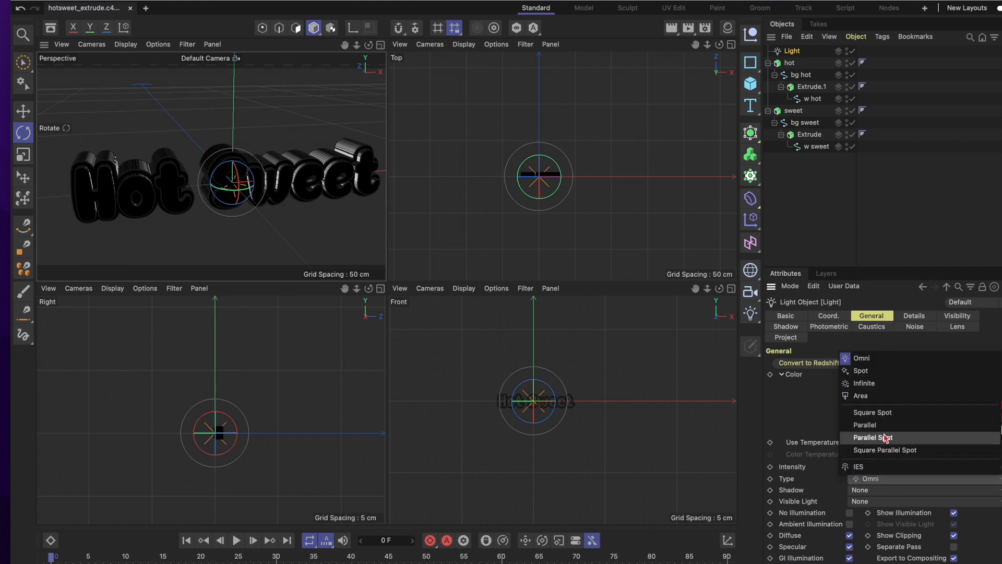
click(881, 402)
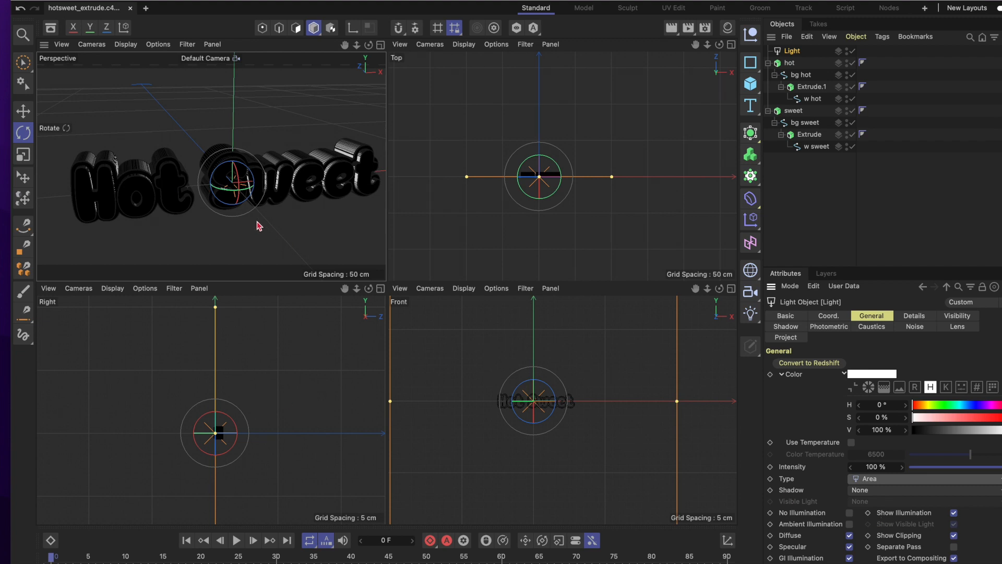
scroll(270, 198, down, 3)
scroll(269, 198, down, 6)
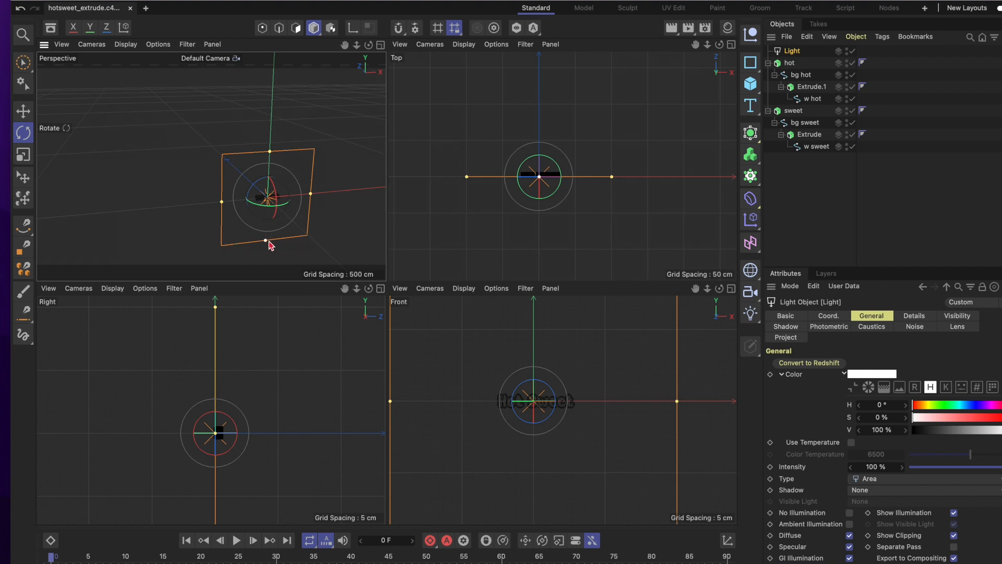
drag(266, 242, 267, 236)
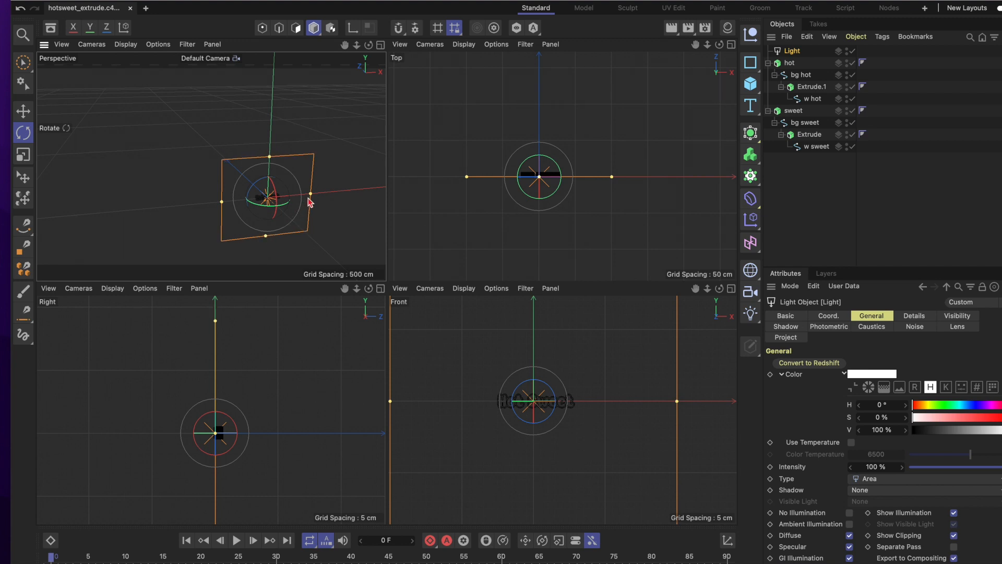
drag(312, 198, 305, 198)
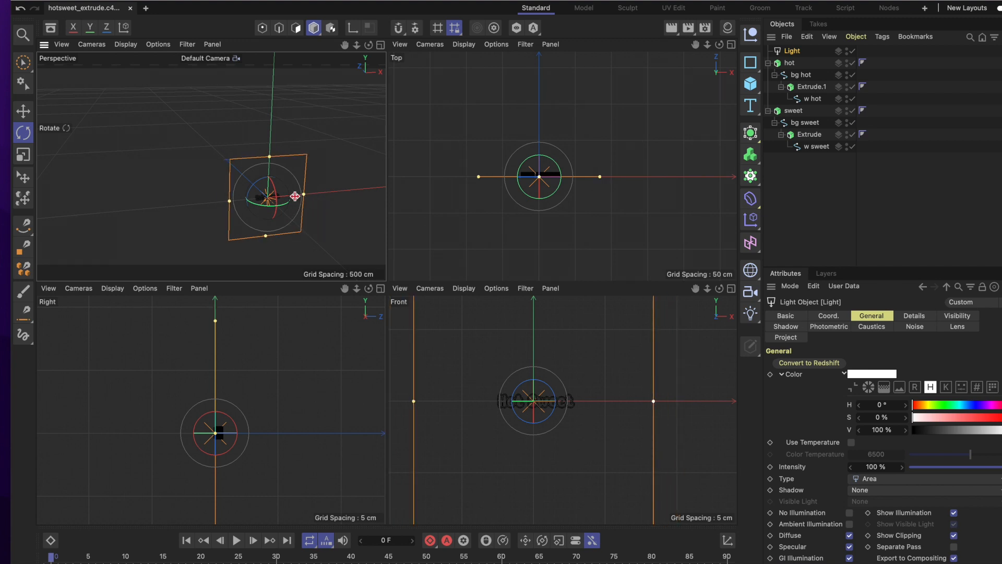
- Move the area light along its Z axis so it sits in front of the "Hot Sweet" lettering
drag(368, 45, 356, 76)
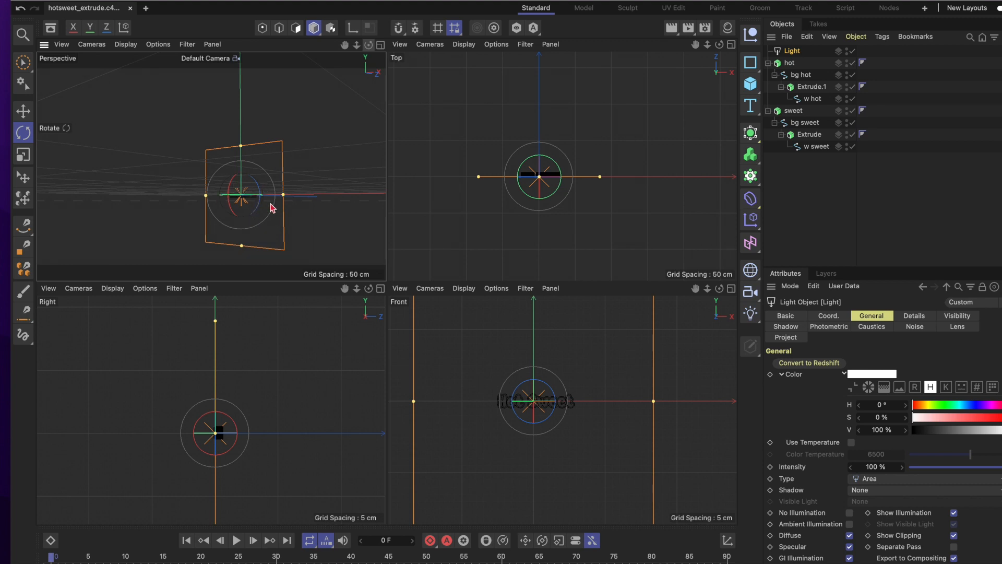
click(23, 111)
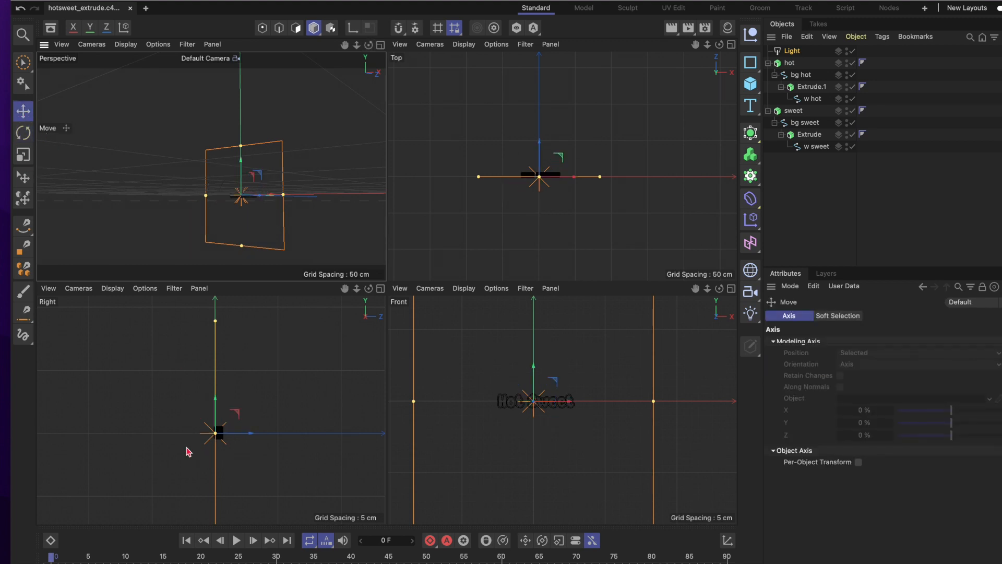
click(381, 44)
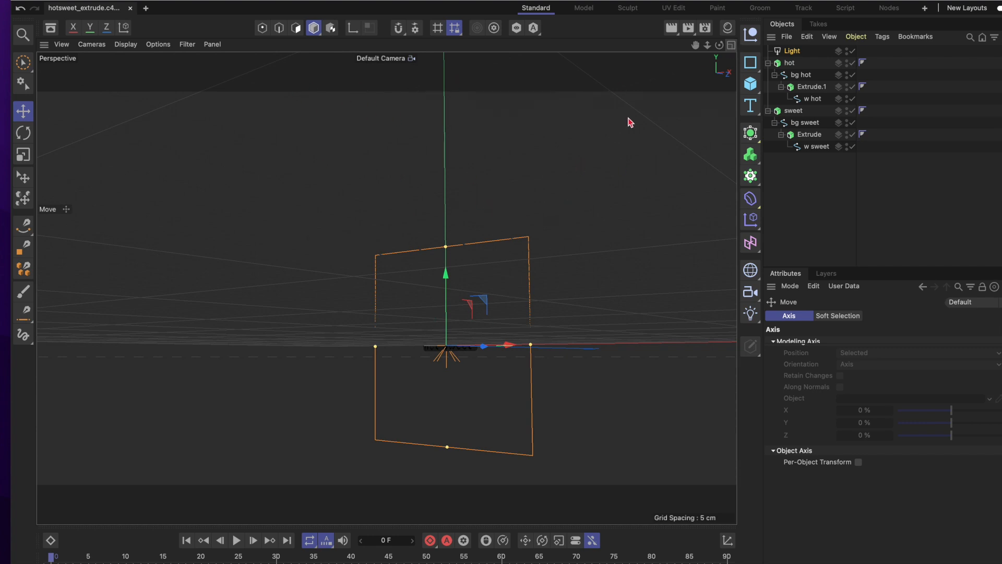
click(731, 45)
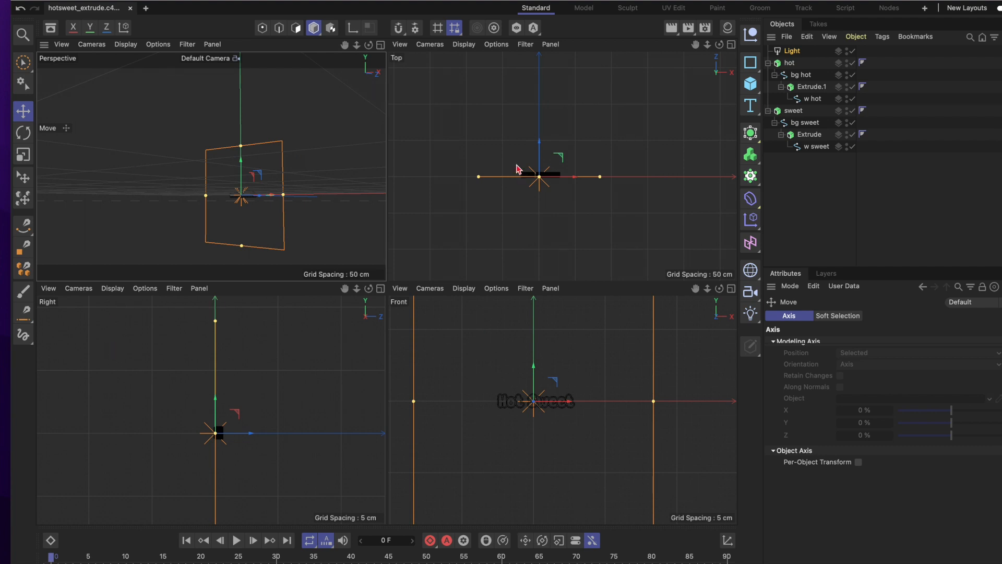
scroll(279, 403, down, 4)
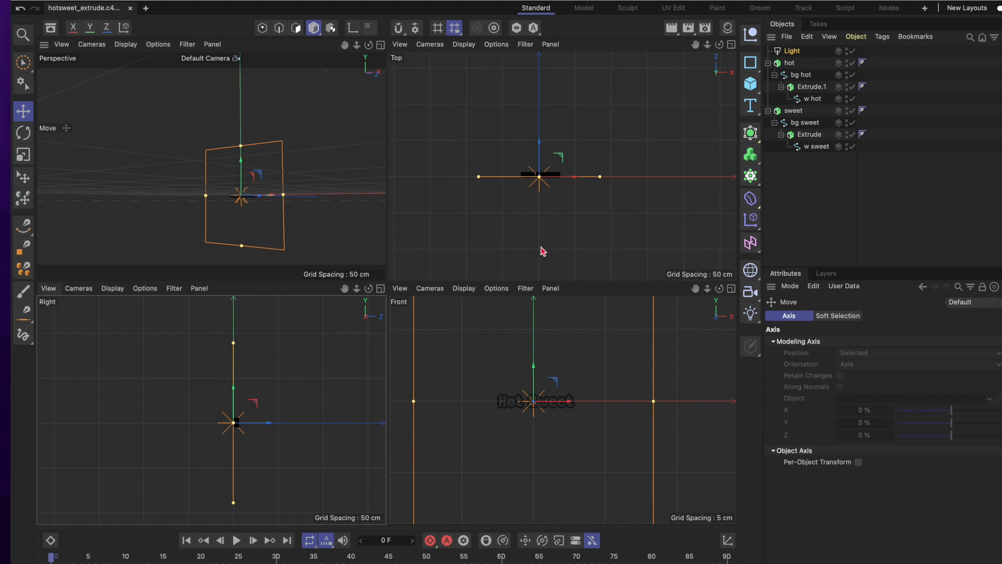
scroll(546, 131, down, 2)
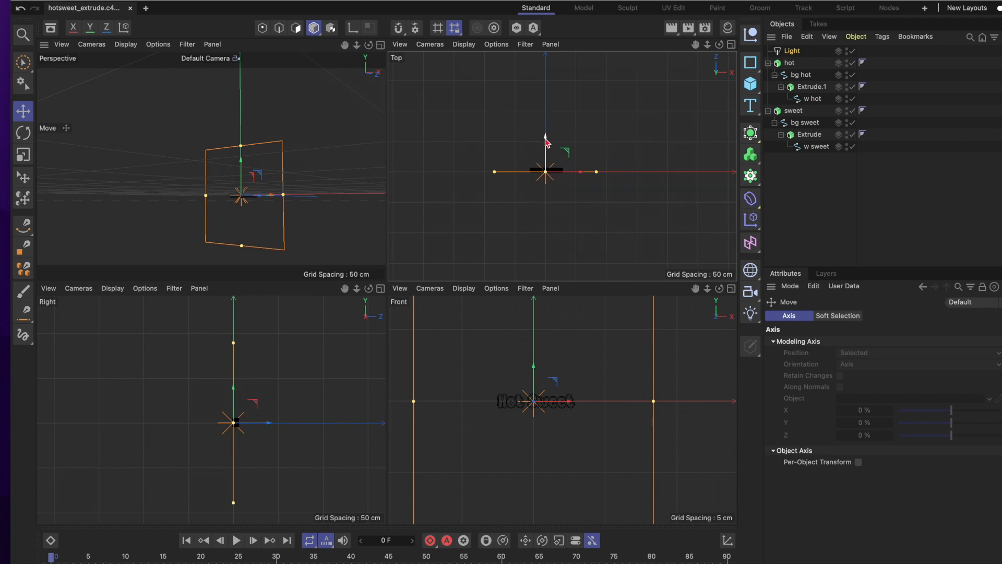
drag(547, 140, 551, 174)
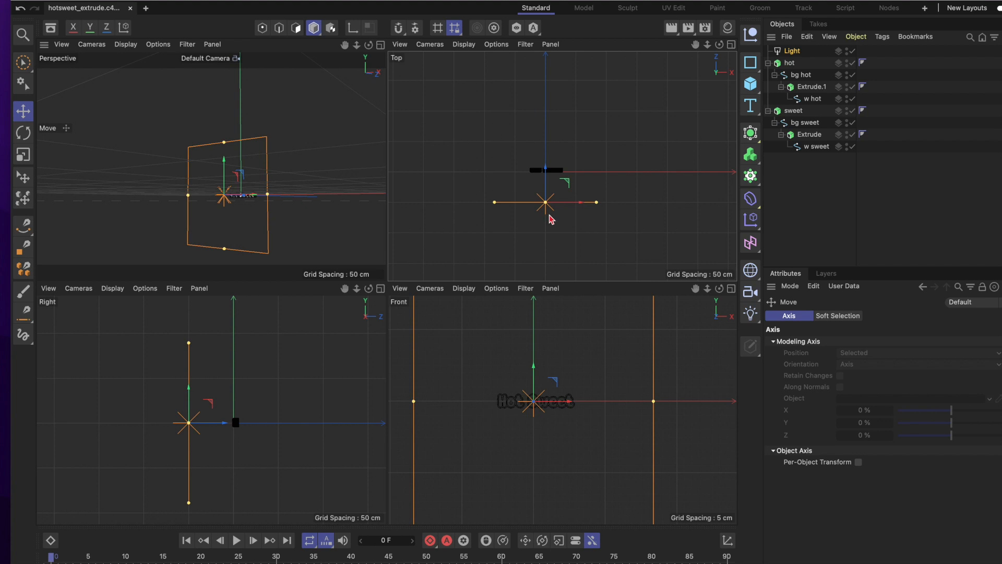
- Pull the area light about 40 cm farther from the front of the lettering and nudge it slightly beyond that
alt+drag(270, 215, 241, 219)
scroll(261, 172, down, 5)
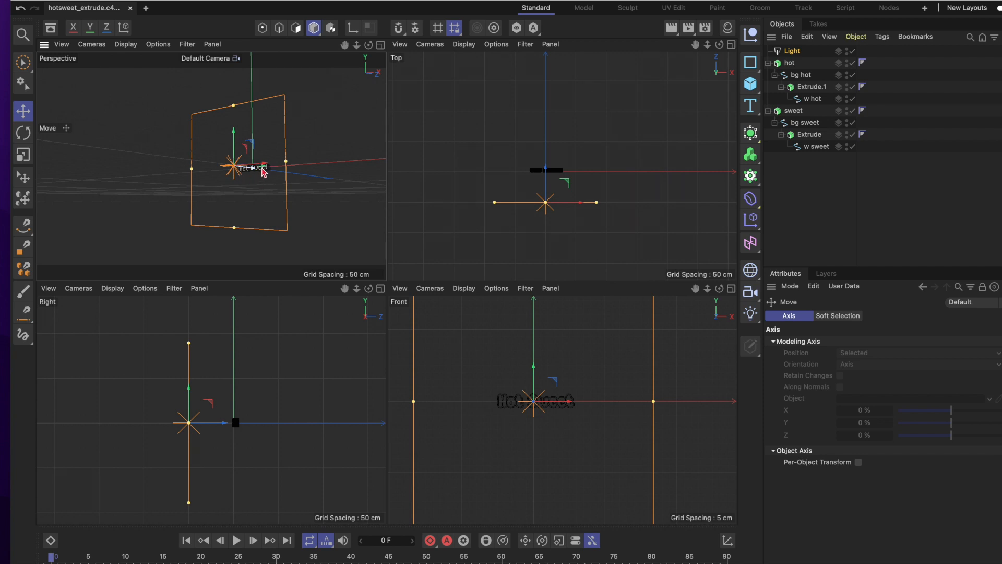
scroll(567, 418, down, 5)
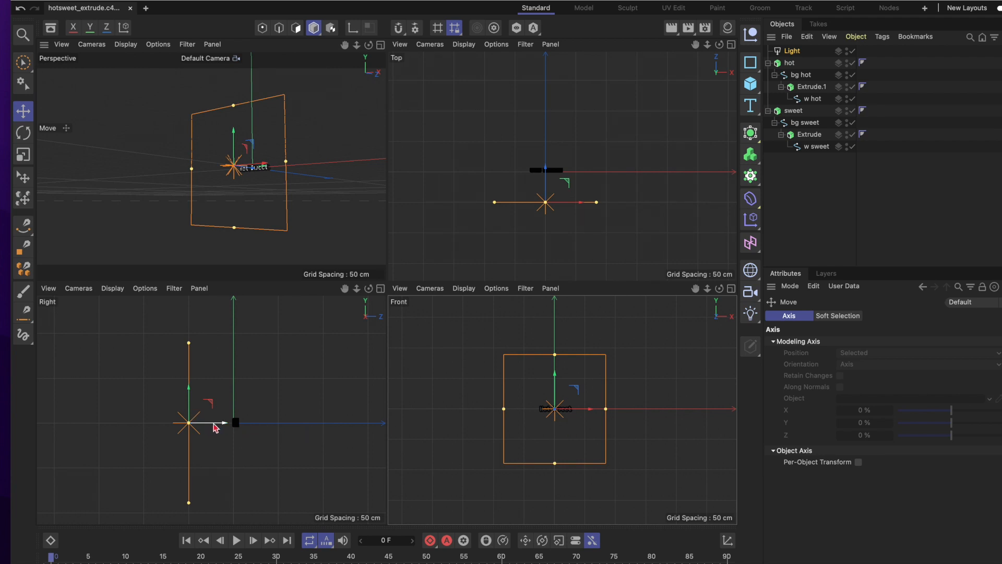
drag(226, 423, 186, 427)
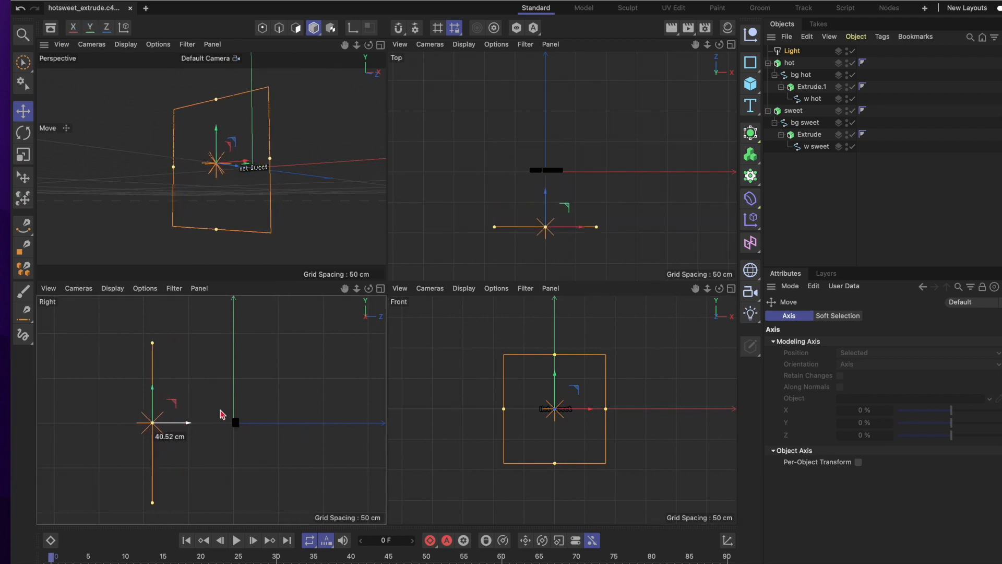
drag(546, 194, 547, 203)
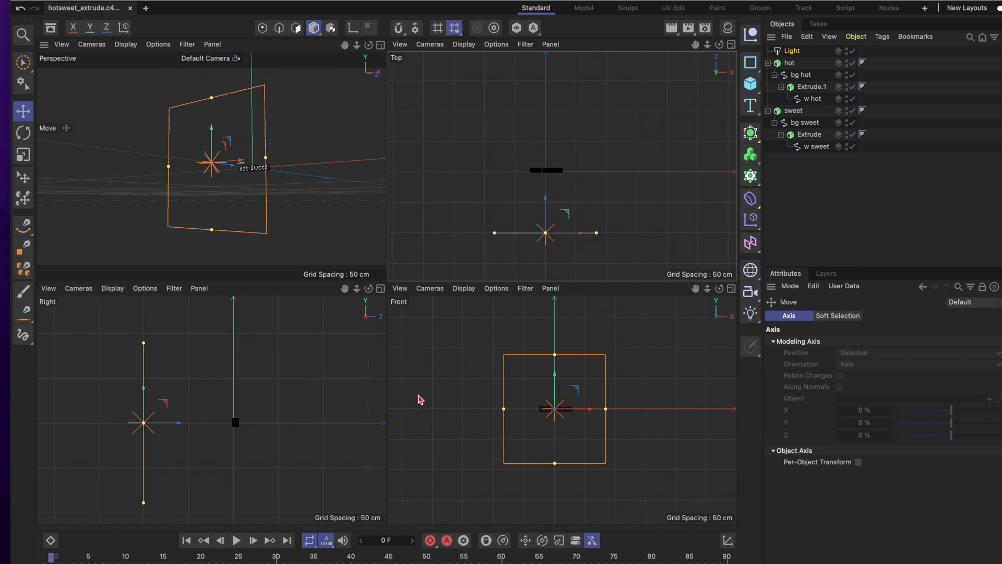
- Shift the area light along the positive X axis until it is well to the right of the lettering
drag(368, 44, 467, 54)
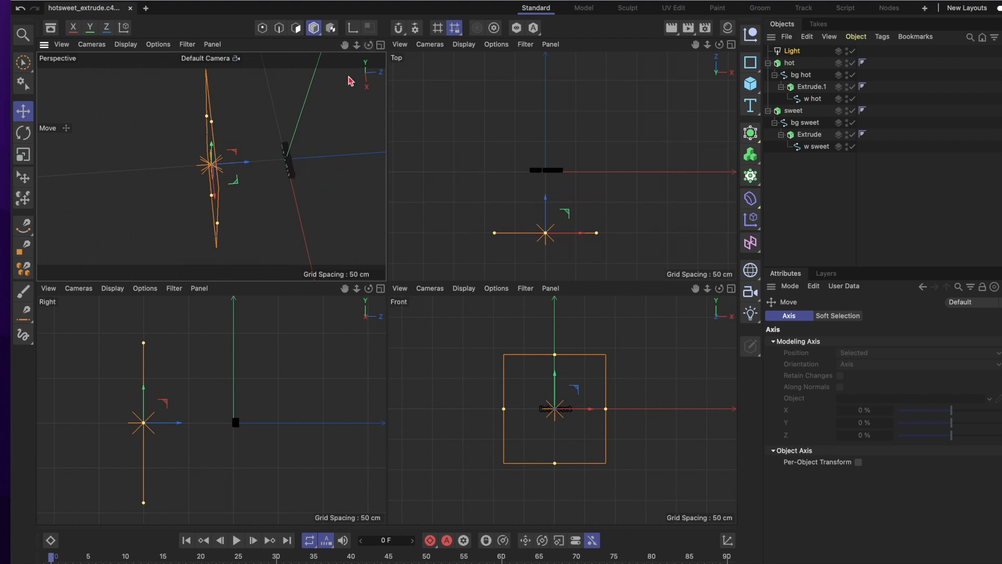
scroll(315, 158, up, 5)
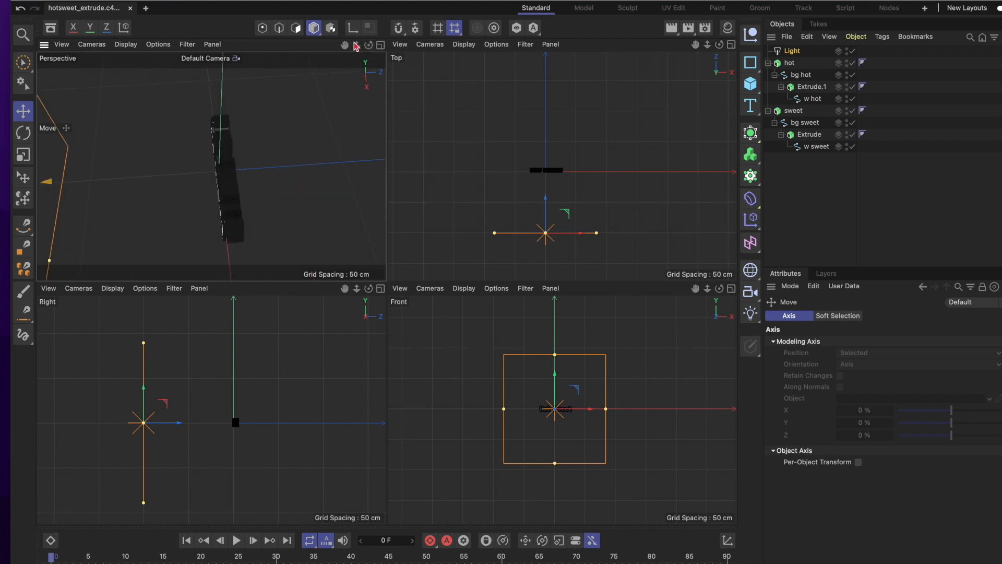
drag(369, 45, 407, 47)
alt+drag(314, 102, 266, 136)
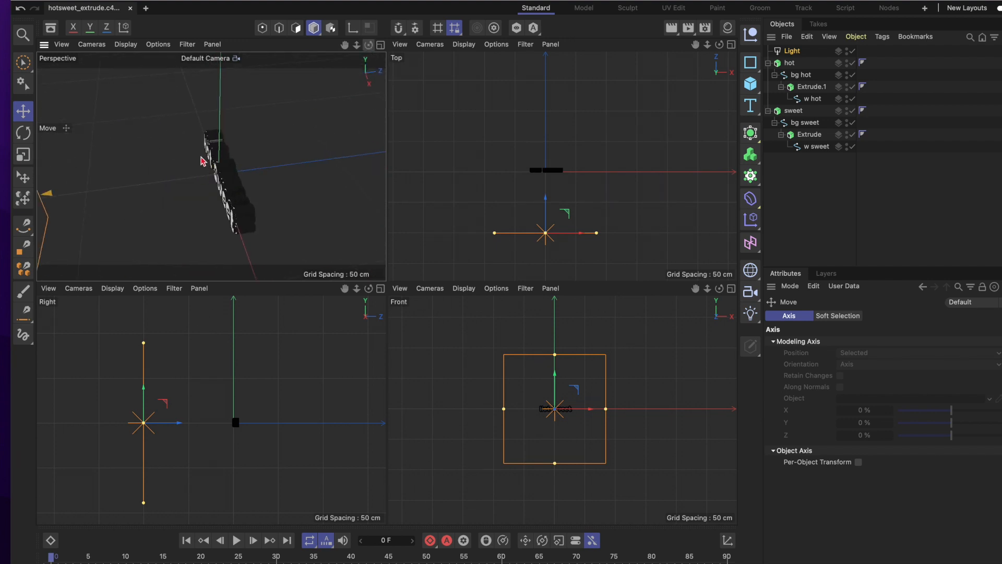
scroll(262, 177, down, 4)
scroll(262, 178, down, 5)
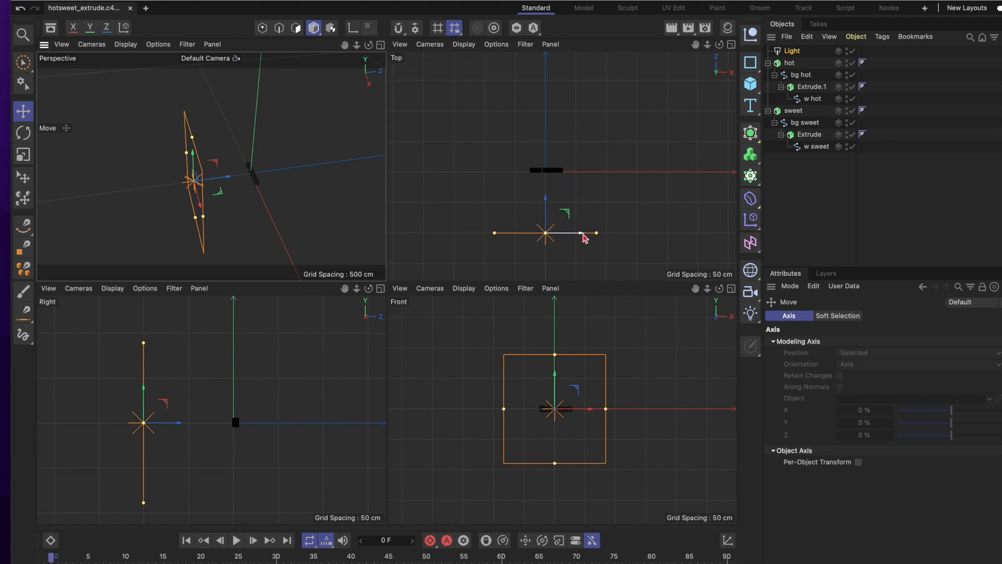
drag(583, 236, 675, 237)
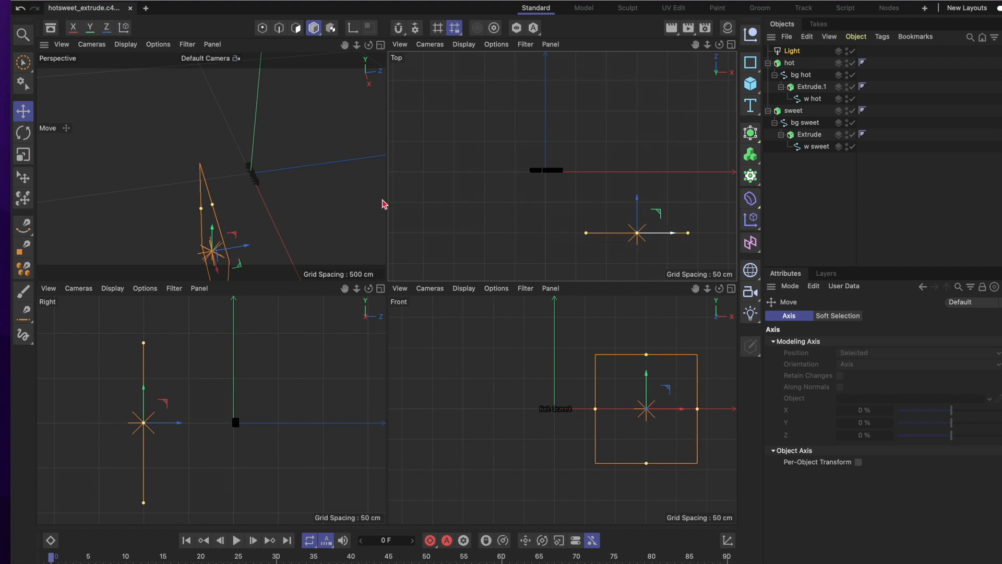
- Rotate the area light to face the lettering diagonally from the front right, and move it closer along its own Z axis
click(26, 137)
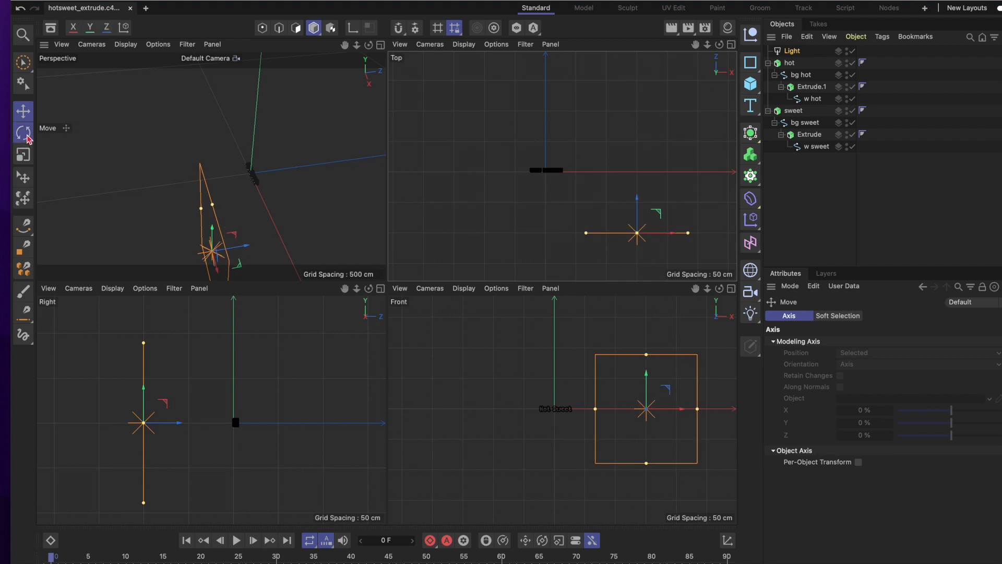
mouse_move(646, 258)
mouse_down()
mouse_move(660, 254)
mouse_move(640, 243)
mouse_up()
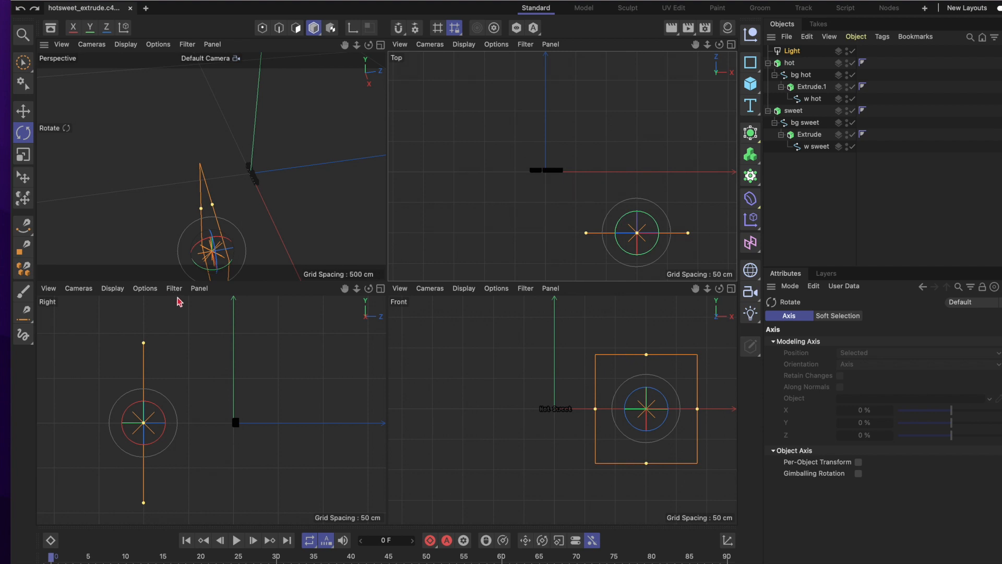
drag(202, 271, 230, 275)
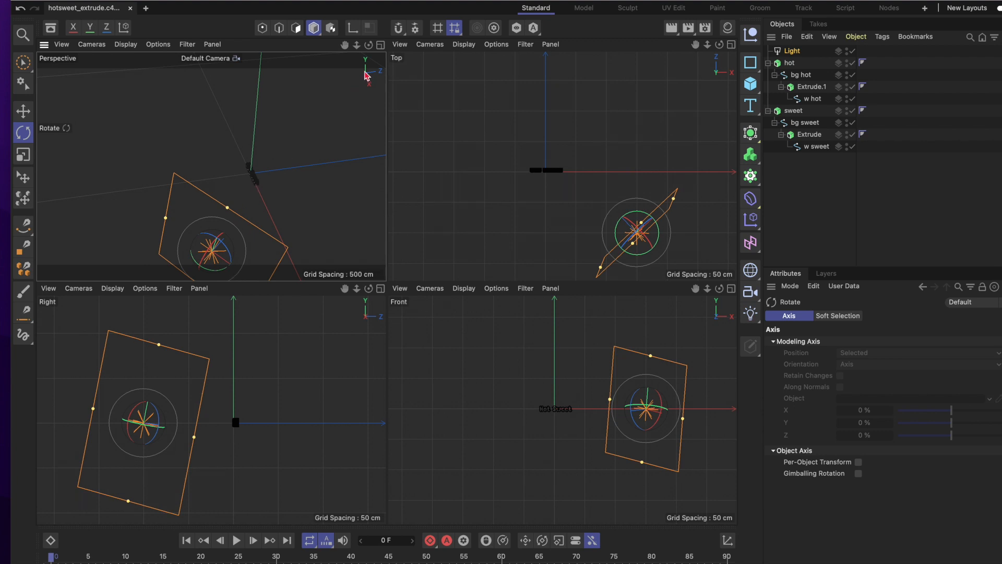
drag(368, 46, 412, 50)
drag(211, 166, 175, 54)
click(23, 111)
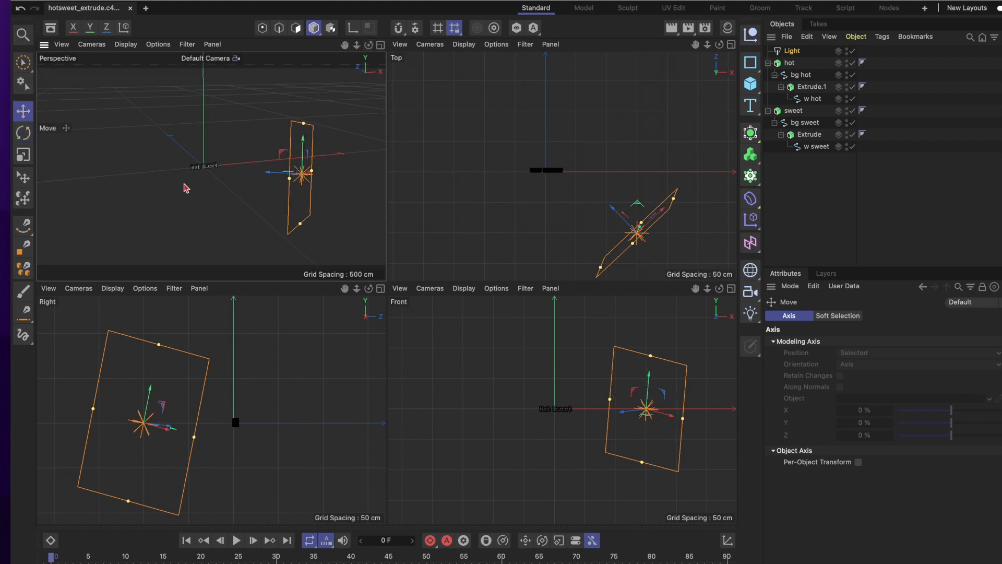
drag(616, 215, 587, 189)
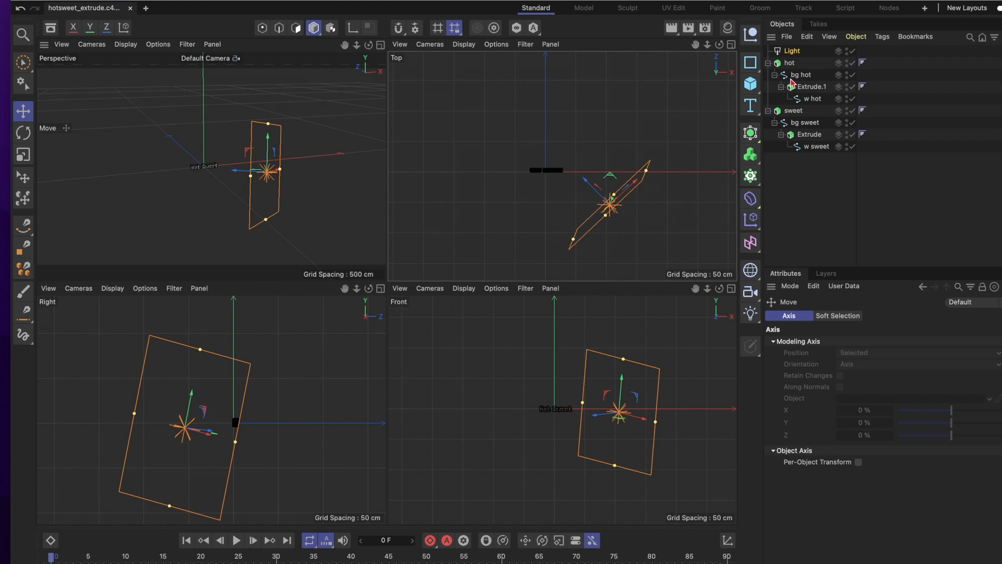
- Duplicate the area light and move the copy forward and to the left, away from the original
click(793, 52)
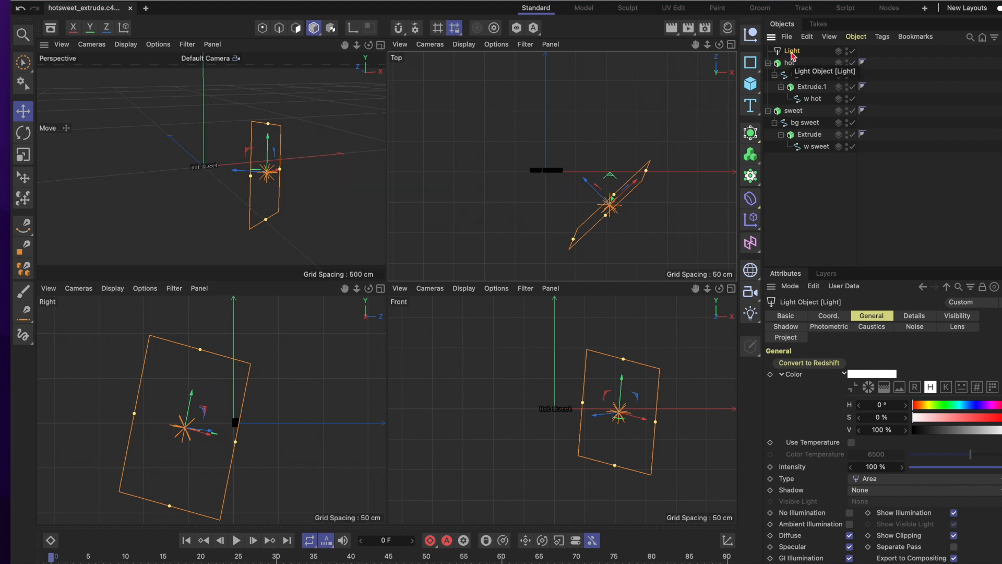
ctrl+drag(792, 51, 792, 61)
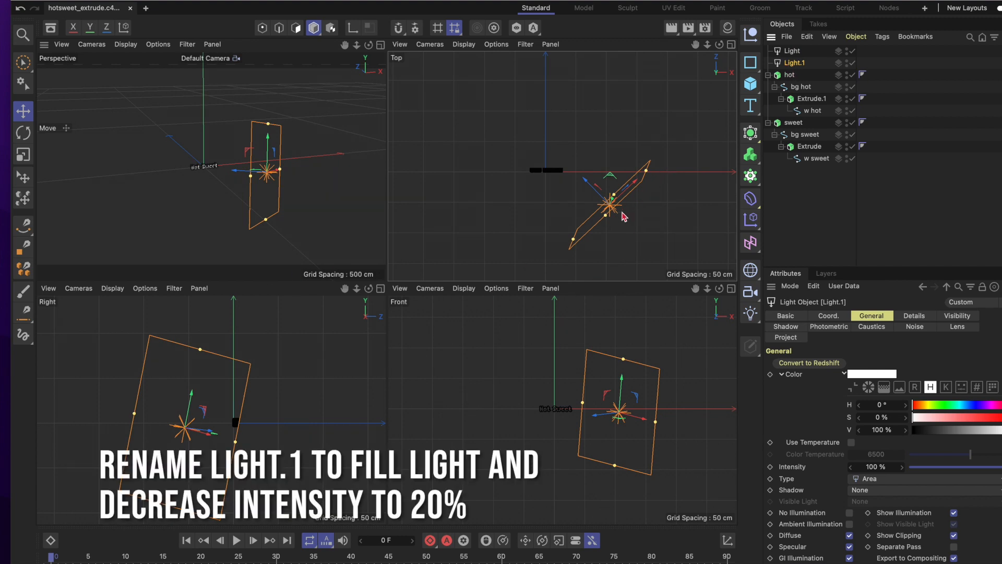
drag(636, 186, 540, 241)
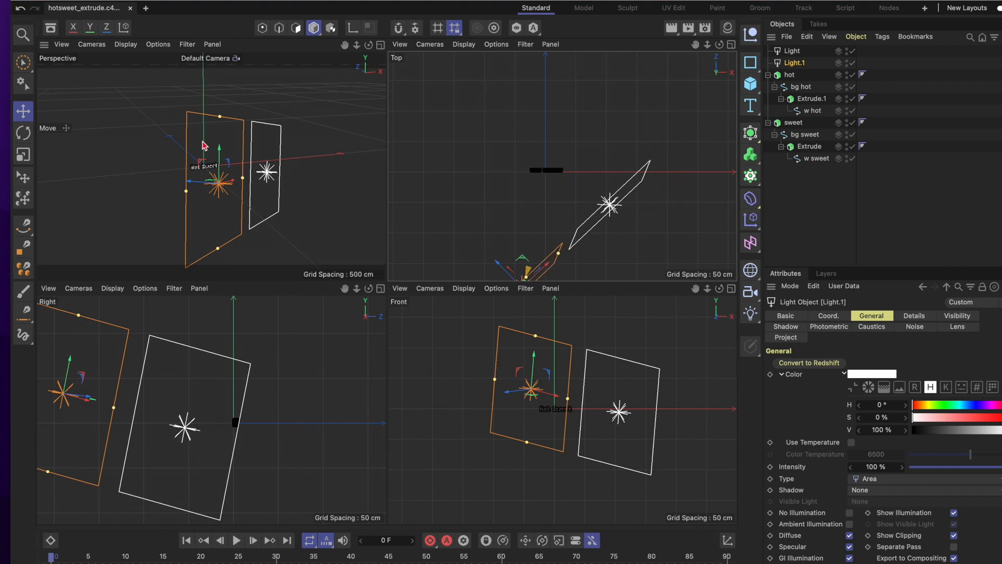
- Turn the copied light to face the lettering from the front left, shift it left, and bring it about 74 cm closer
click(23, 134)
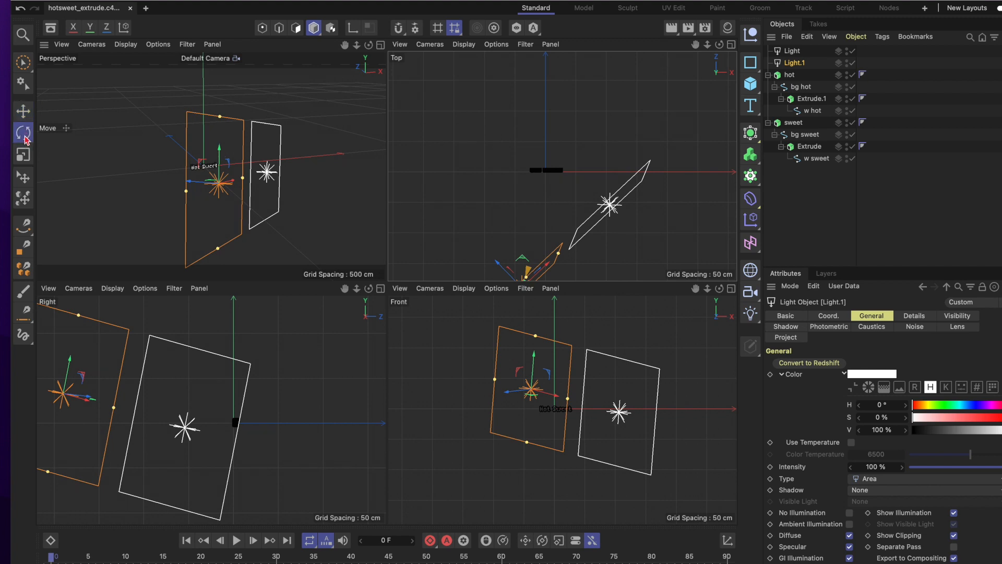
drag(231, 187, 126, 174)
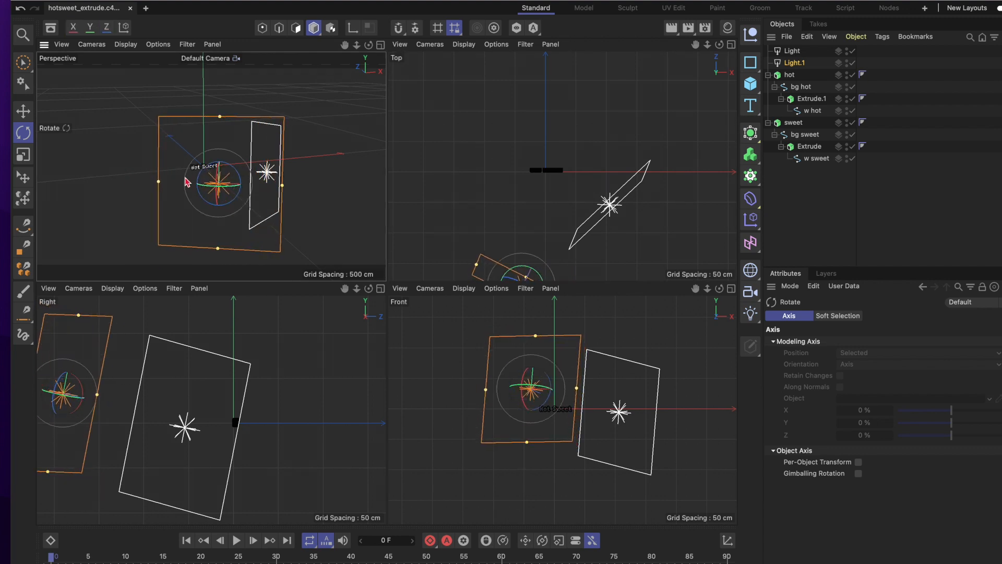
scroll(585, 214, down, 3)
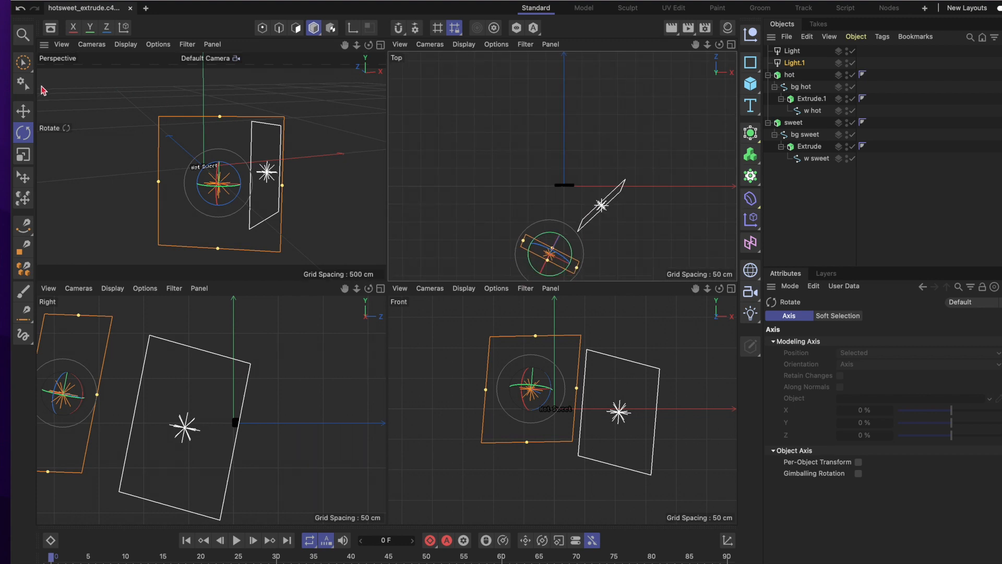
click(24, 115)
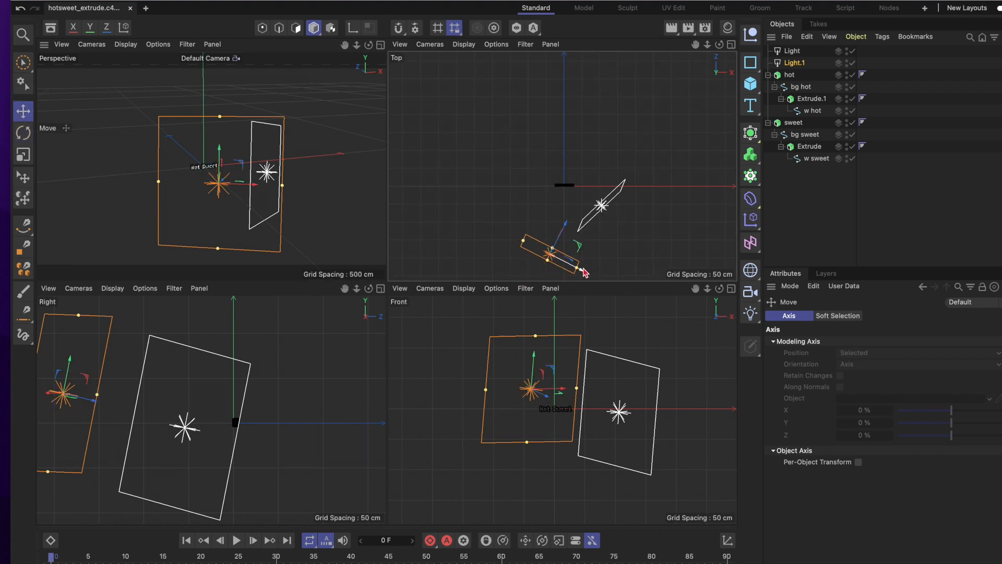
drag(577, 269, 523, 244)
drag(523, 207, 536, 183)
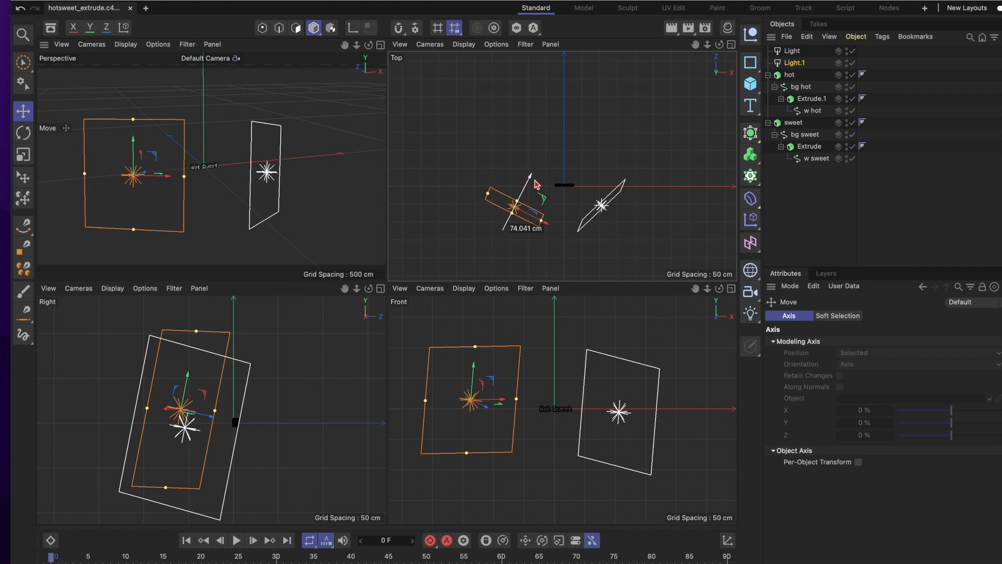
drag(369, 45, 243, 157)
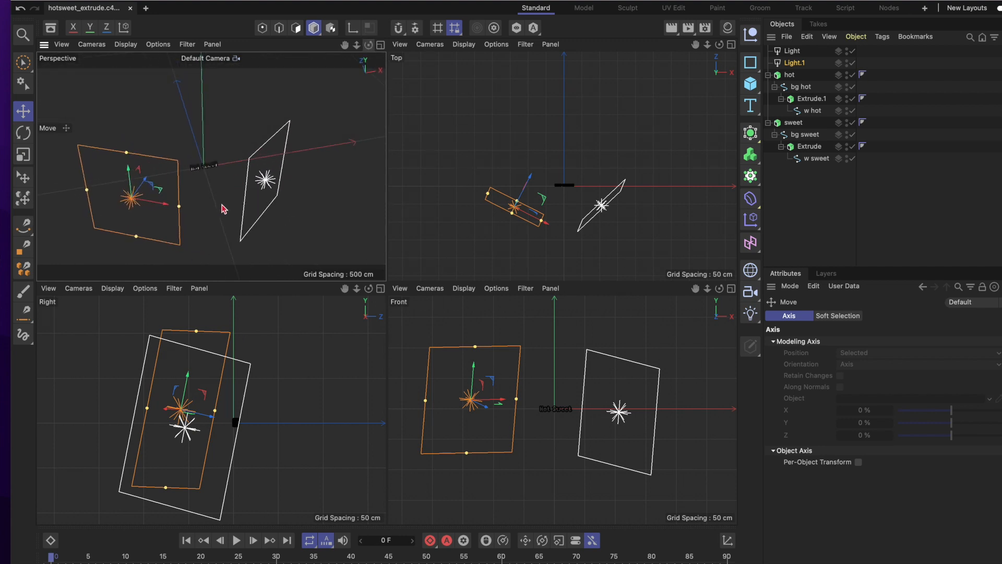
- Rotate the area light at the front left of the lettering about its X axis so that it tilts further downward
scroll(241, 196, up, 10)
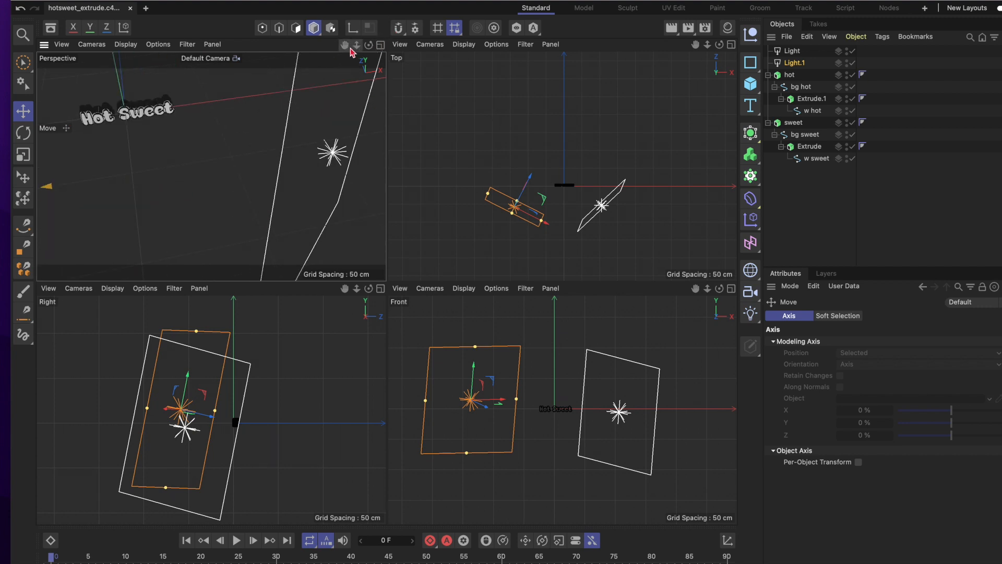
drag(369, 44, 301, 86)
scroll(216, 148, down, 10)
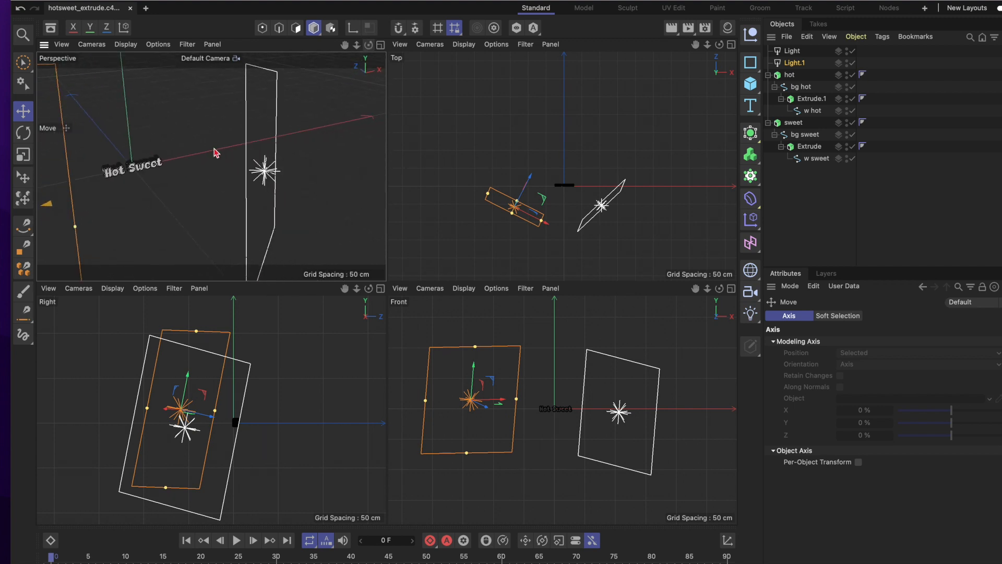
scroll(219, 157, up, 3)
scroll(135, 161, up, 3)
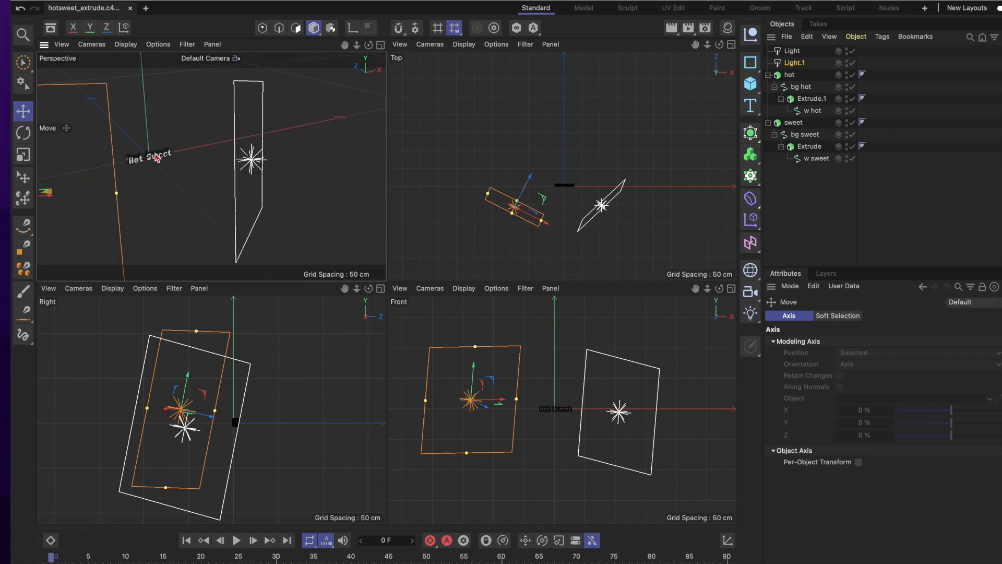
scroll(155, 159, up, 5)
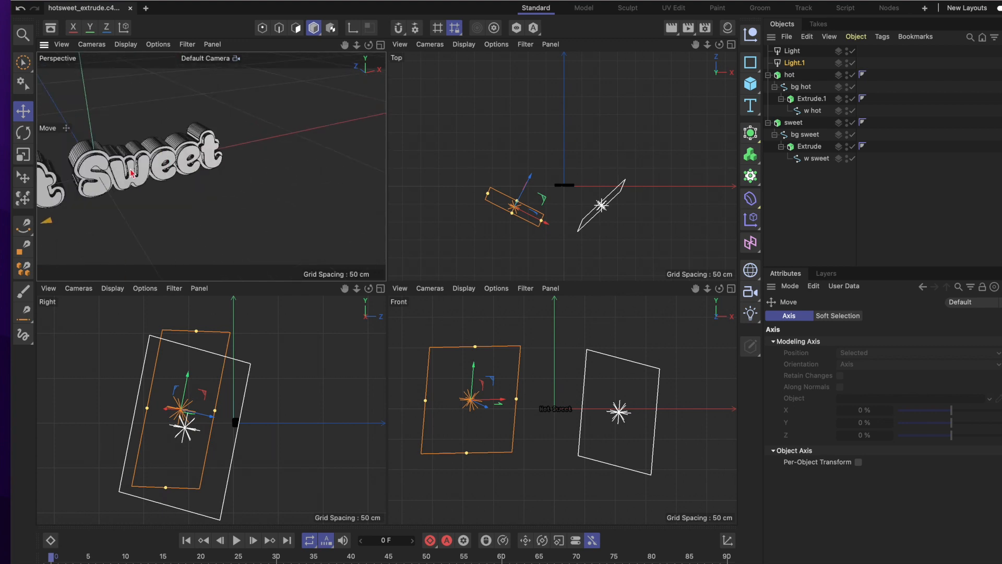
scroll(167, 160, down, 8)
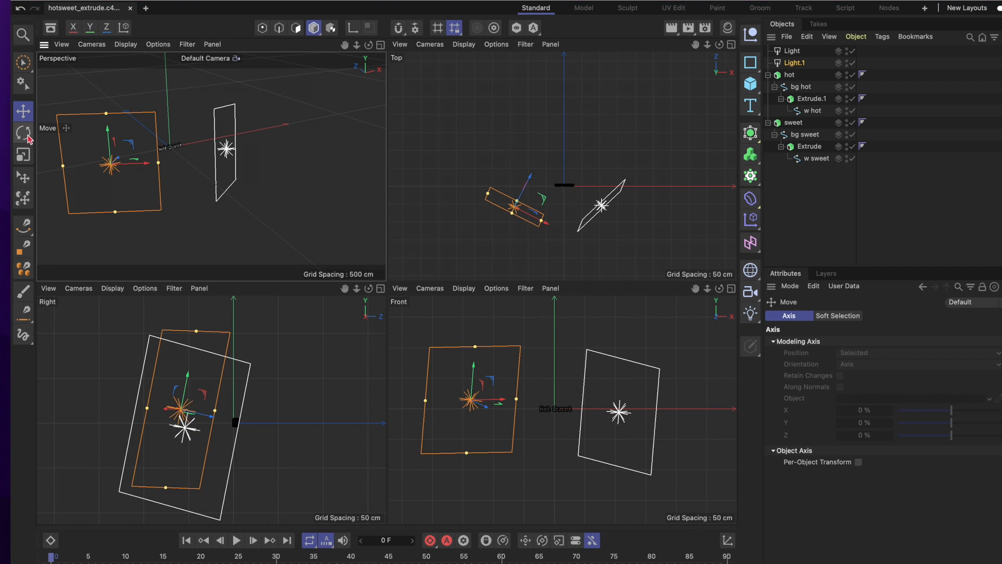
click(23, 134)
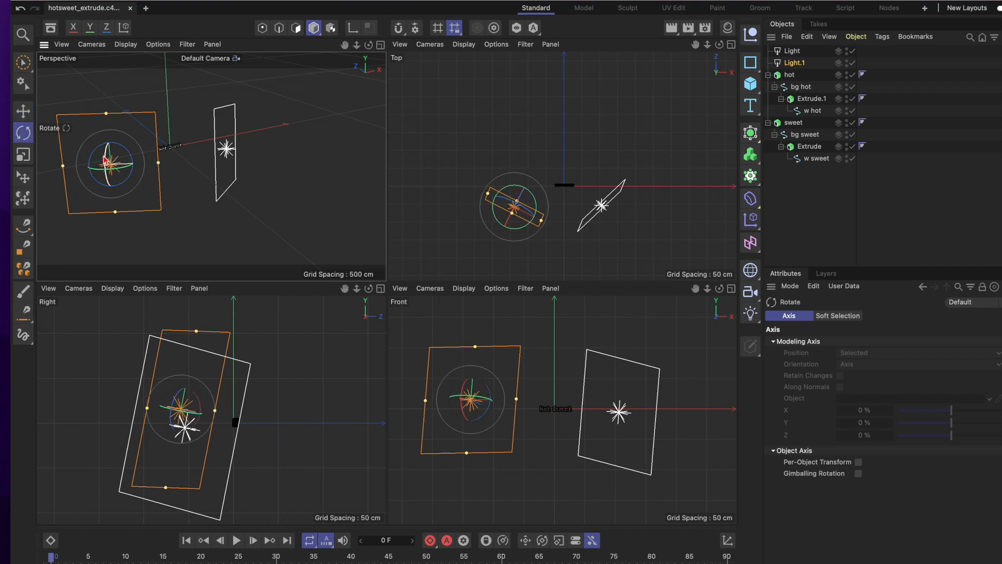
drag(107, 160, 109, 152)
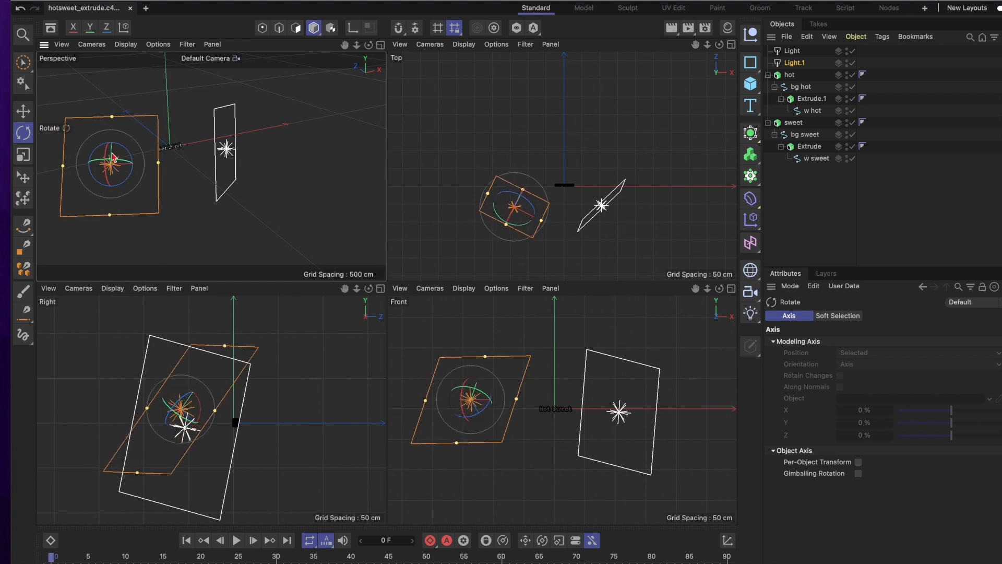
- Frame the whole "Hot Sweet" lettering from a slight angle in the perspective view and render that view
drag(346, 45, 464, 67)
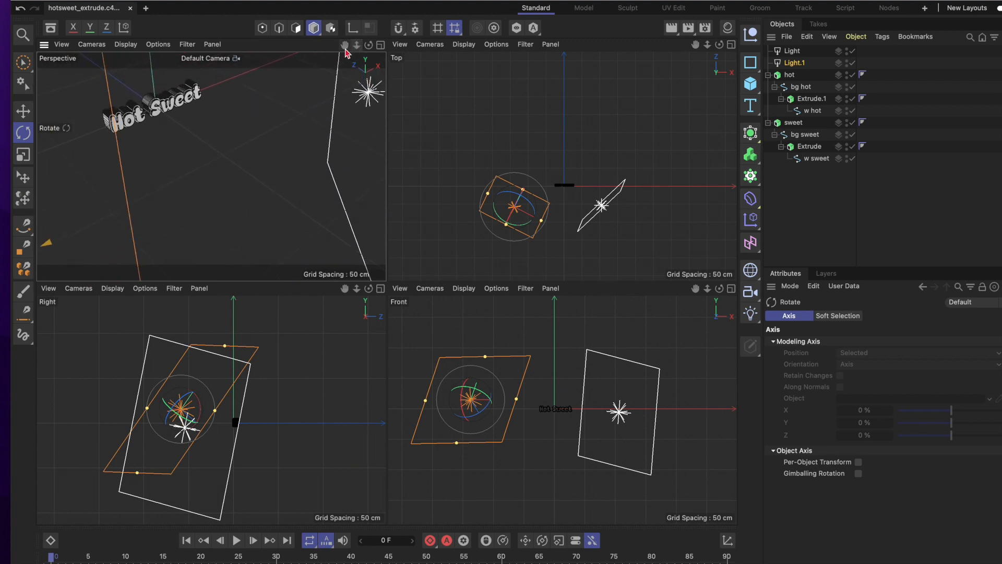
drag(344, 45, 373, 49)
scroll(196, 132, up, 6)
scroll(211, 166, down, 8)
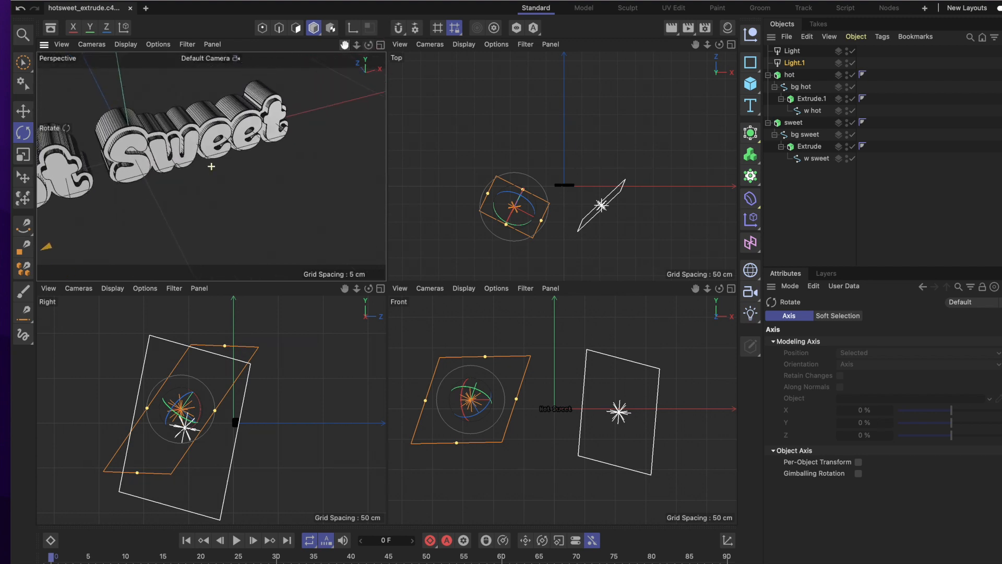
mouse_move(368, 45)
mouse_down()
mouse_move(369, 36)
mouse_move(373, 64)
mouse_up()
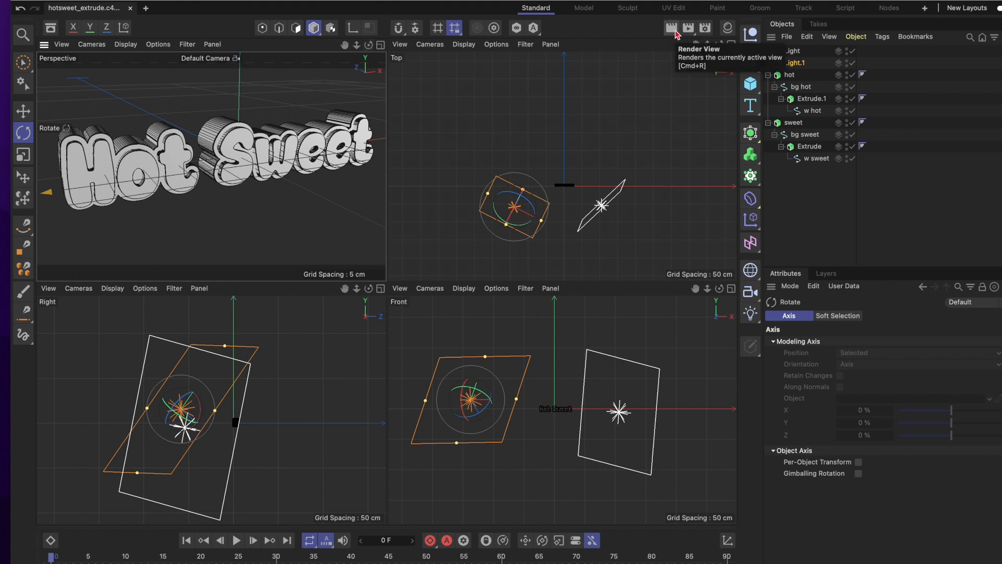
click(673, 32)
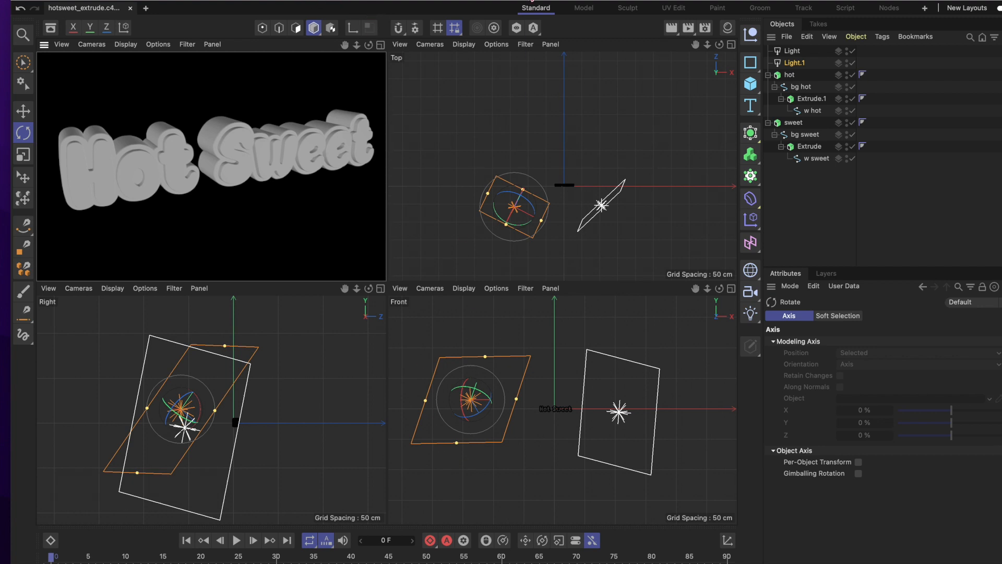
mouse_move(324, 562)
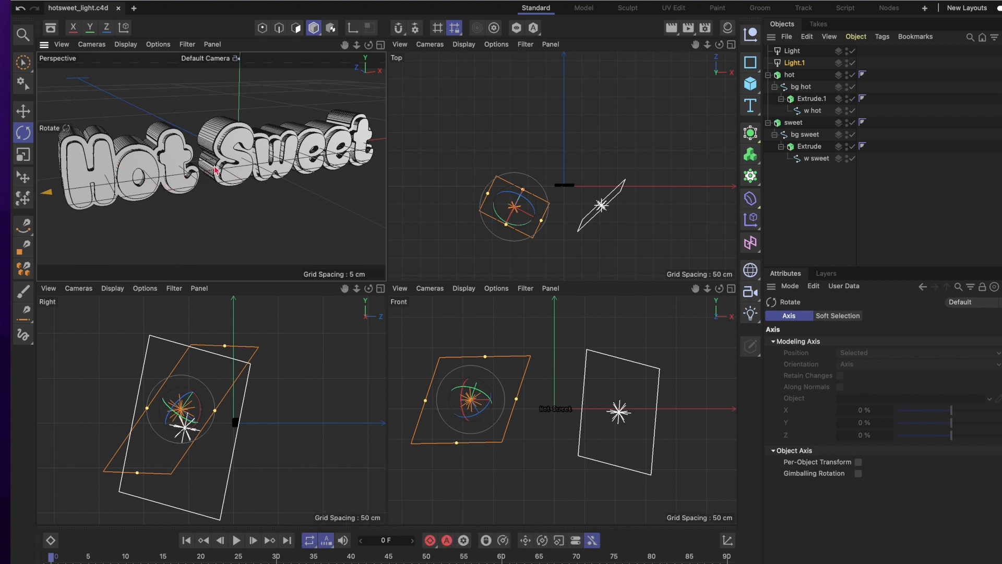
- Open the Material Manager, create a new material, and show the material's color settings
click(728, 28)
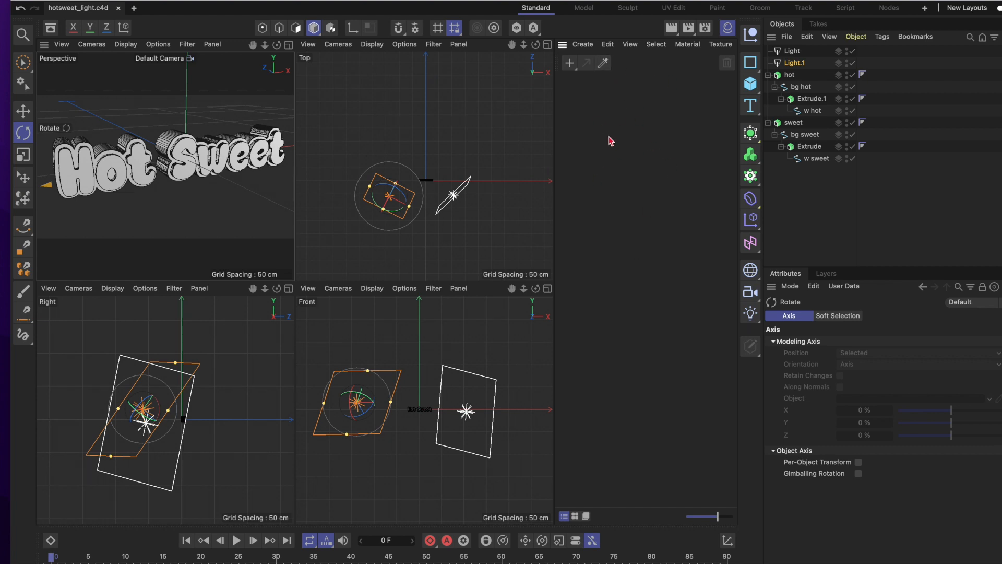
click(570, 64)
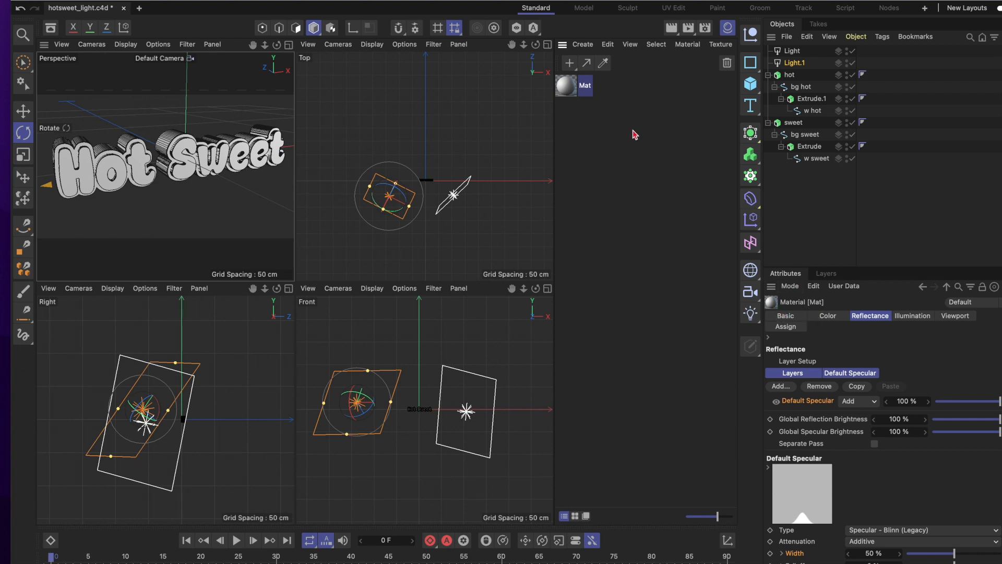
double_click(588, 88)
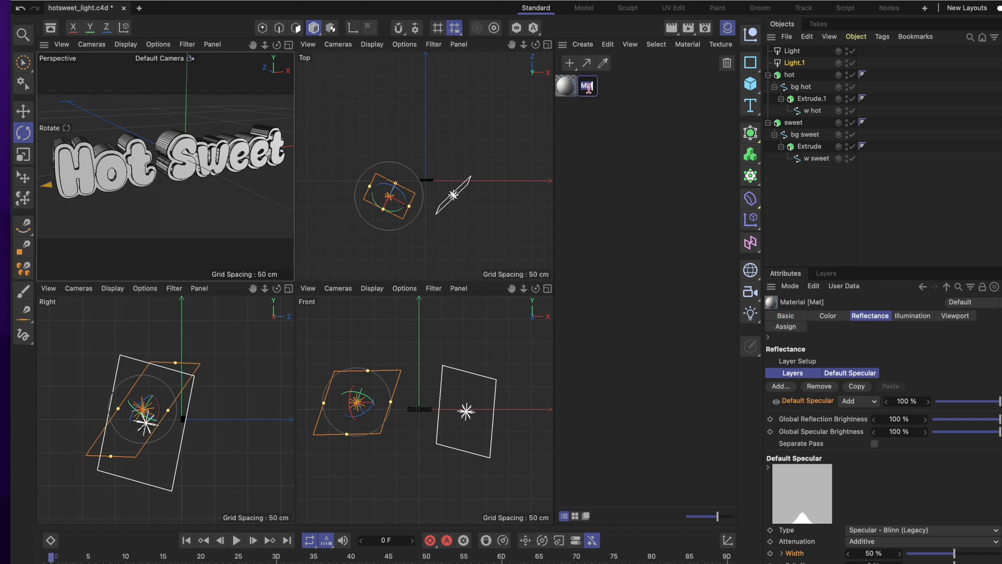
click(595, 130)
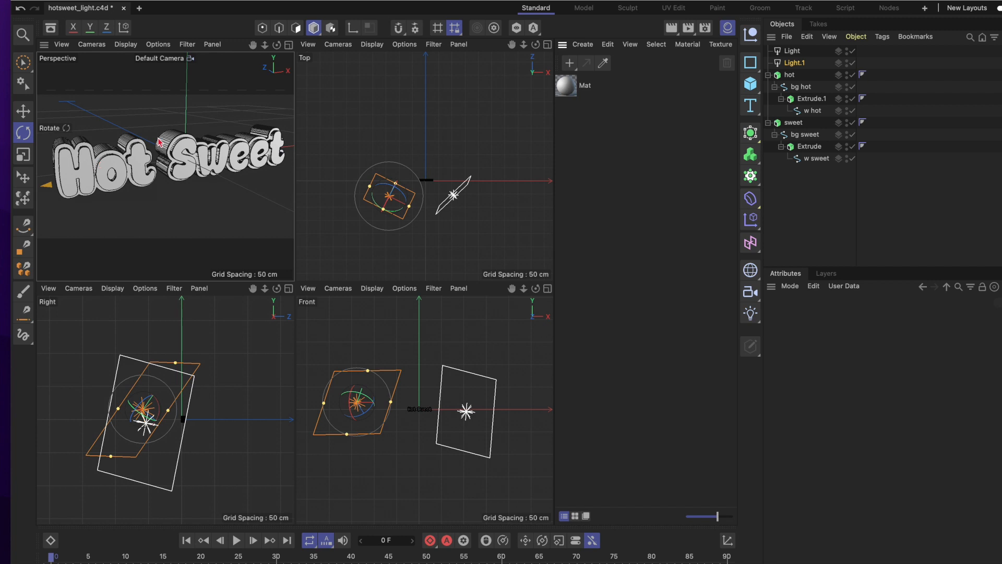
click(572, 90)
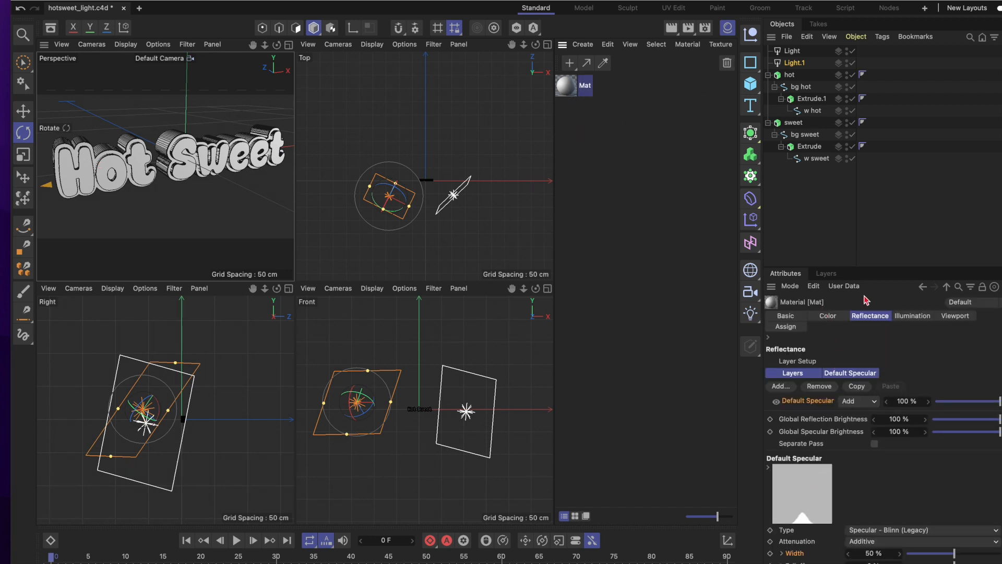
click(829, 316)
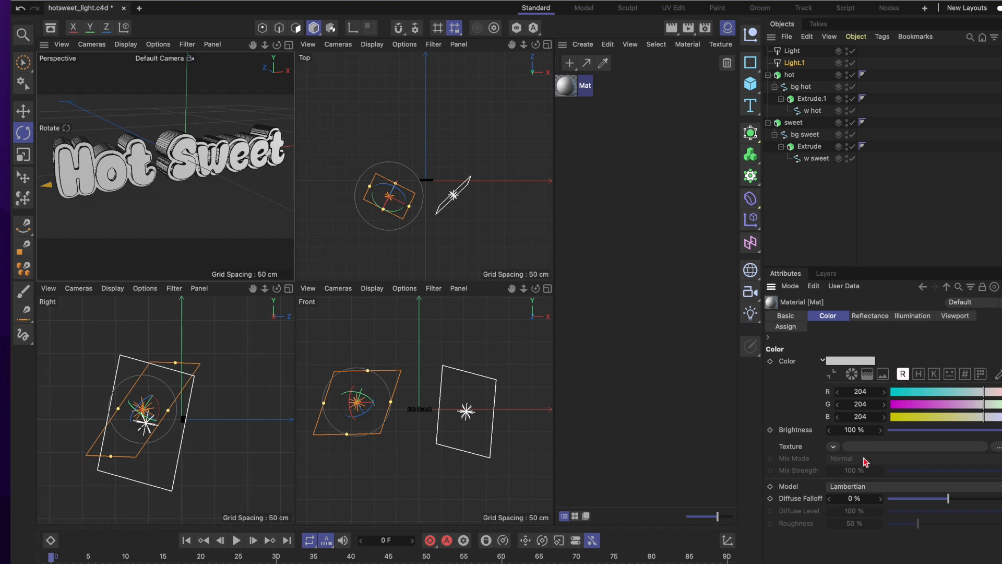
- Switch to the browser with Adobe Color and search the color themes for "candy"
mouse_move(632, 558)
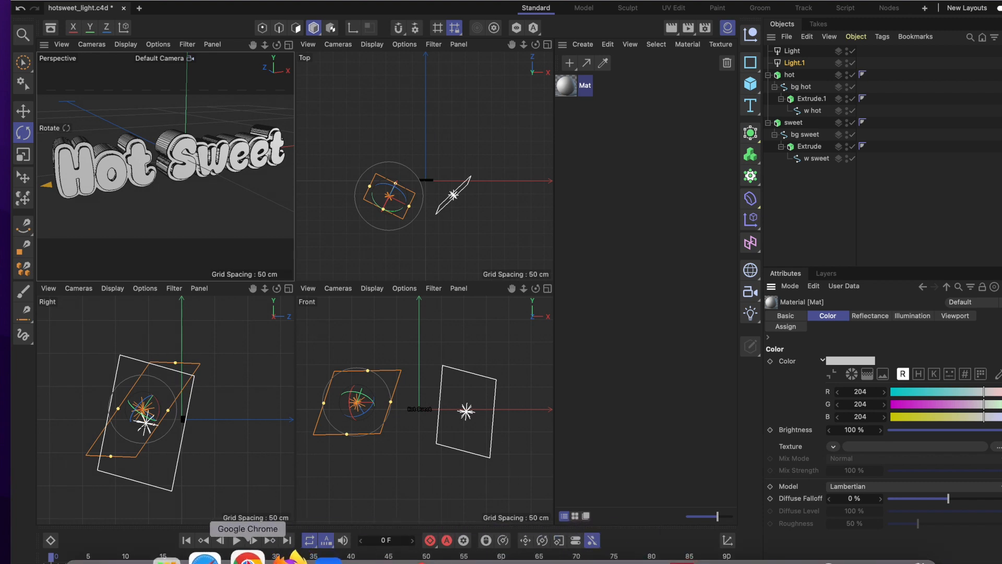
click(213, 556)
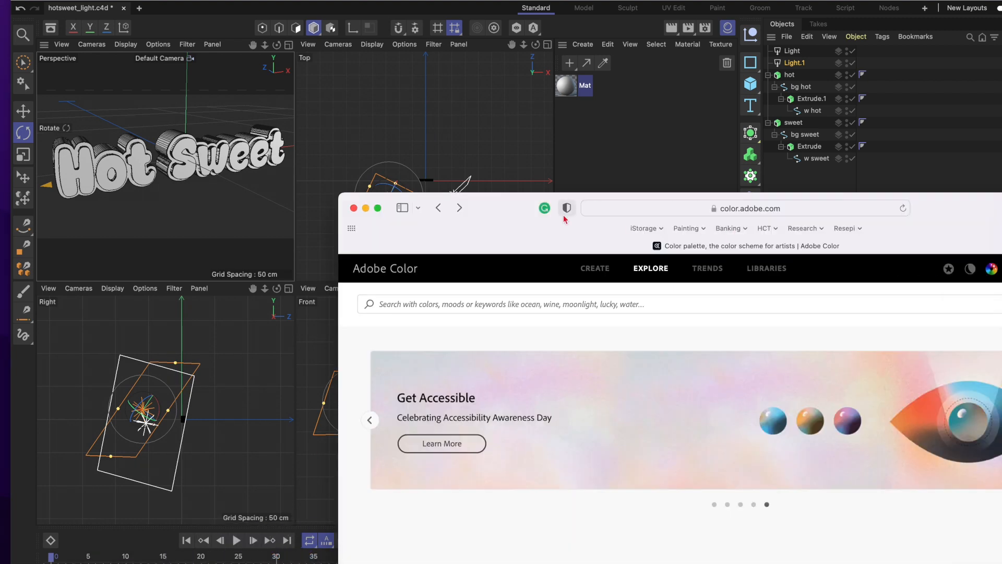
drag(518, 245, 342, 157)
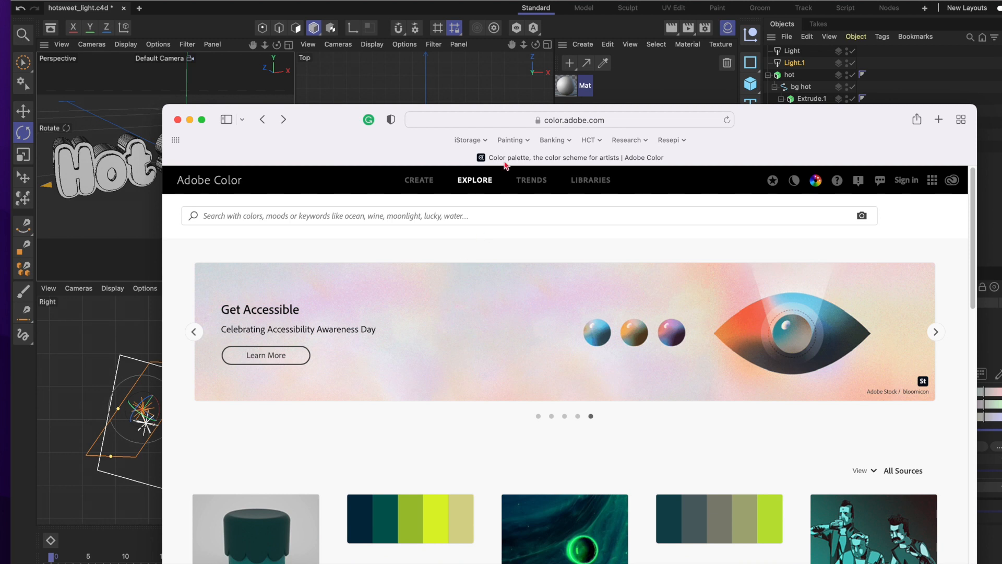
click(591, 124)
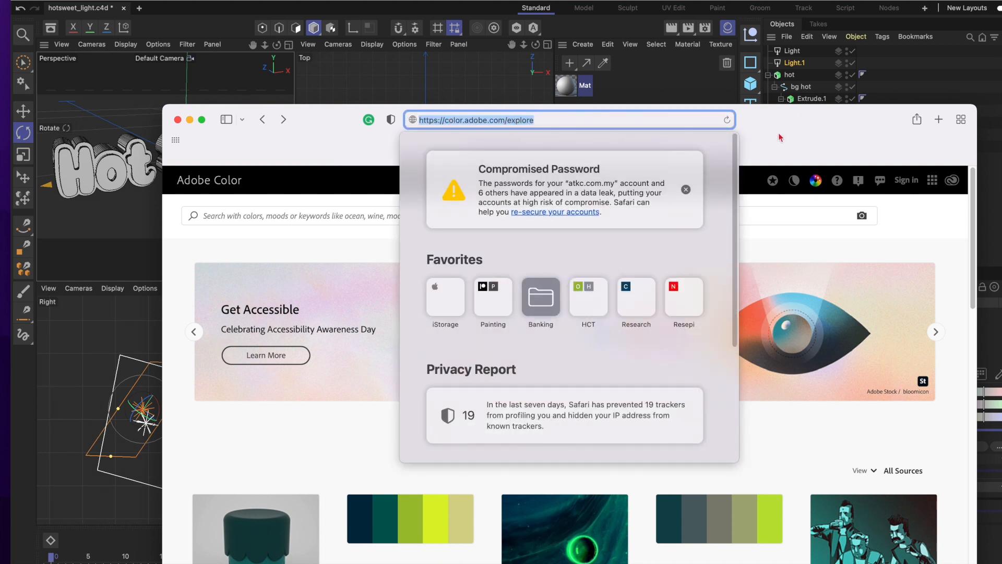
click(781, 139)
click(475, 182)
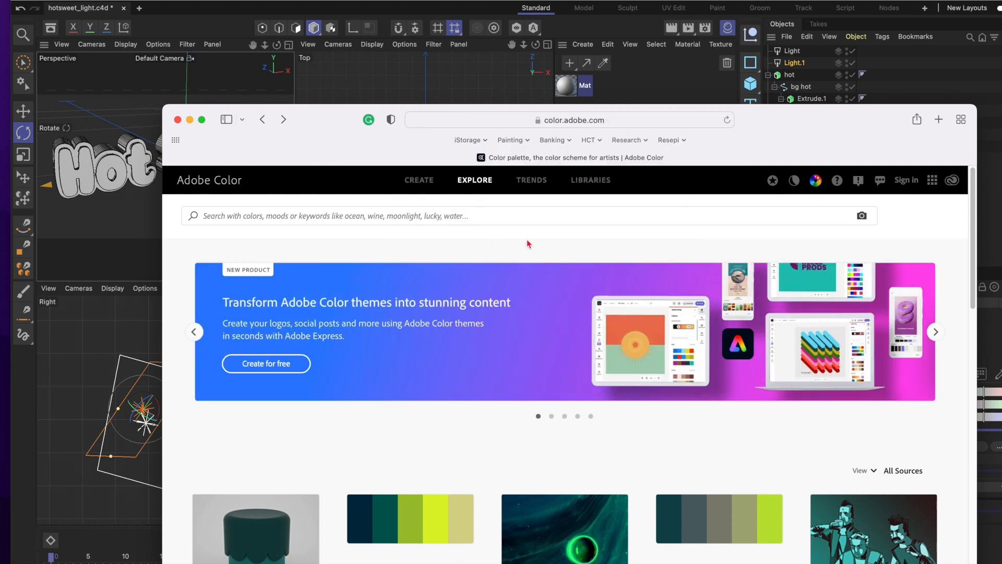
click(404, 214)
text(candy)
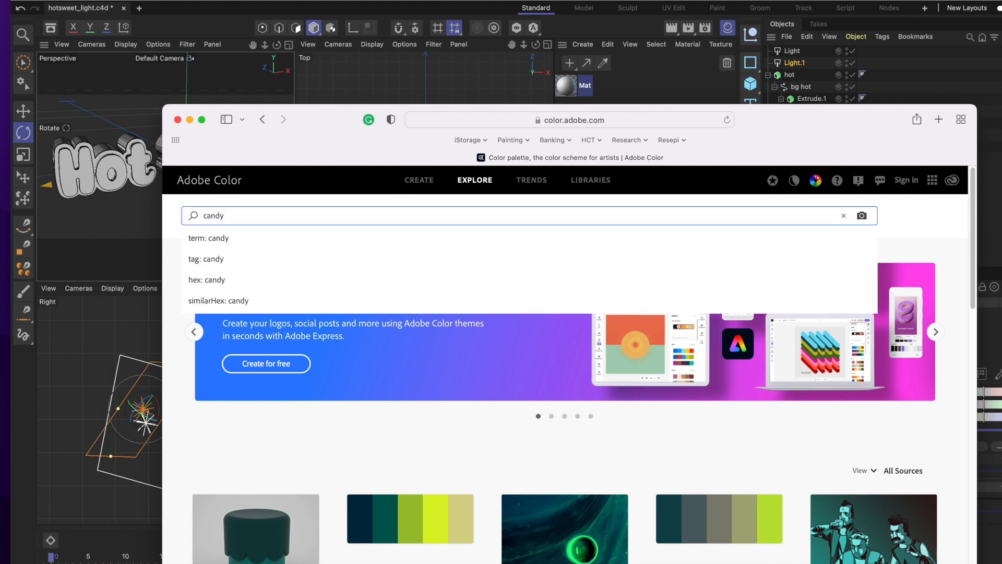
key(Return)
drag(849, 128, 842, 35)
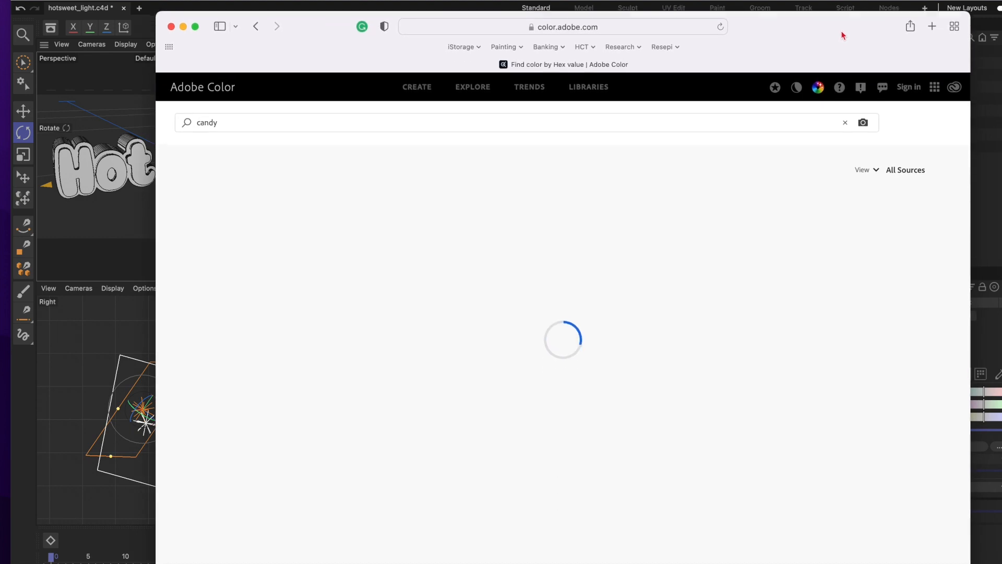
- Open the Candy Mix palette, copy its pink hex code #E86D97, and expand its color modes and codes
mouse_move(726, 317)
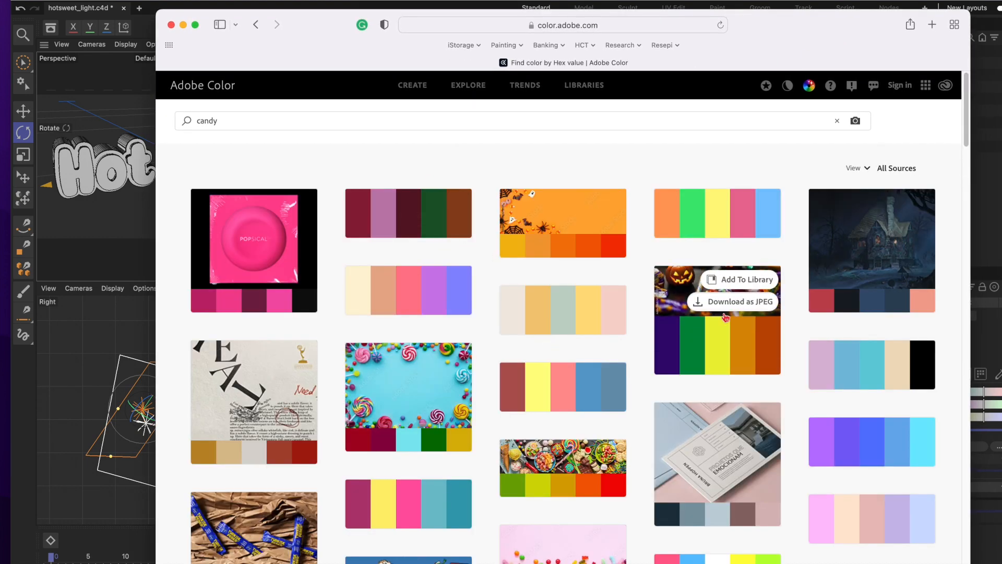
mouse_move(612, 327)
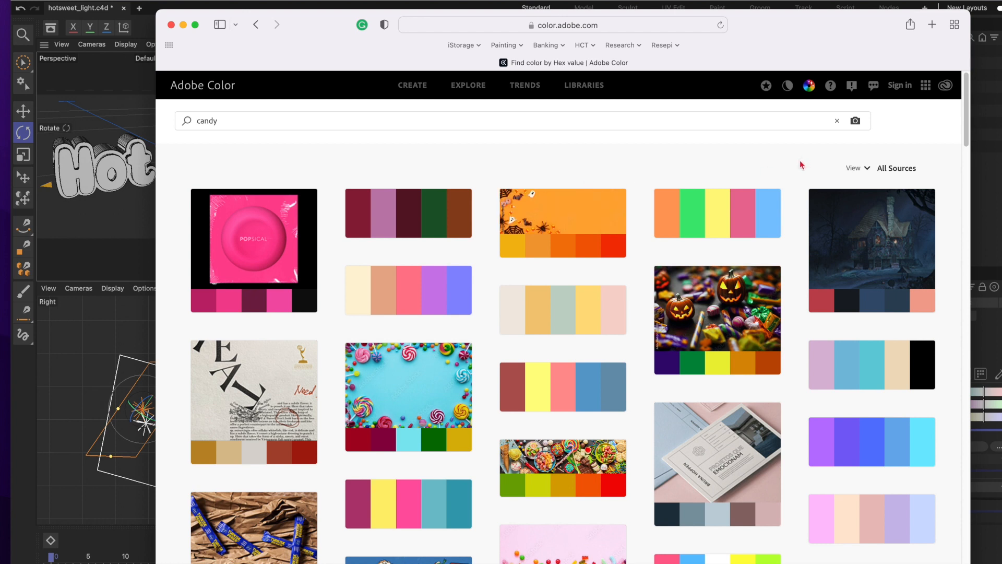
click(705, 227)
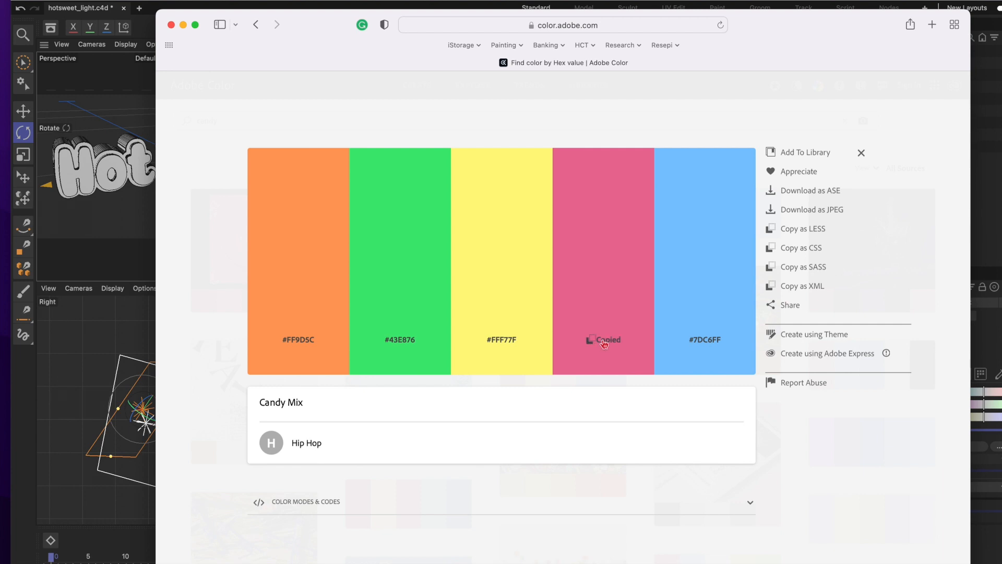
click(614, 306)
click(293, 501)
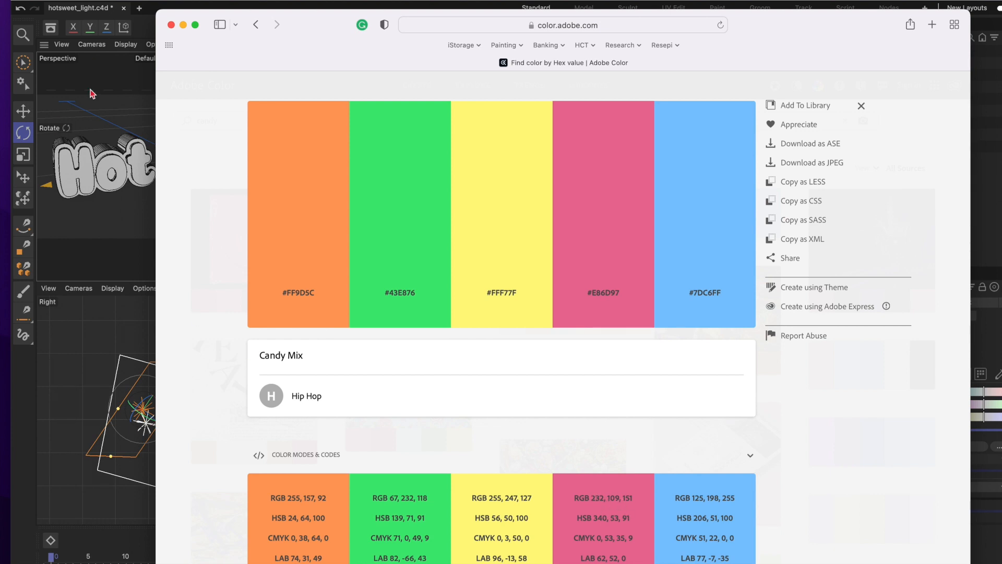
- Switch back to Cinema 4D and set the red value of the new material's color to 232
click(178, 8)
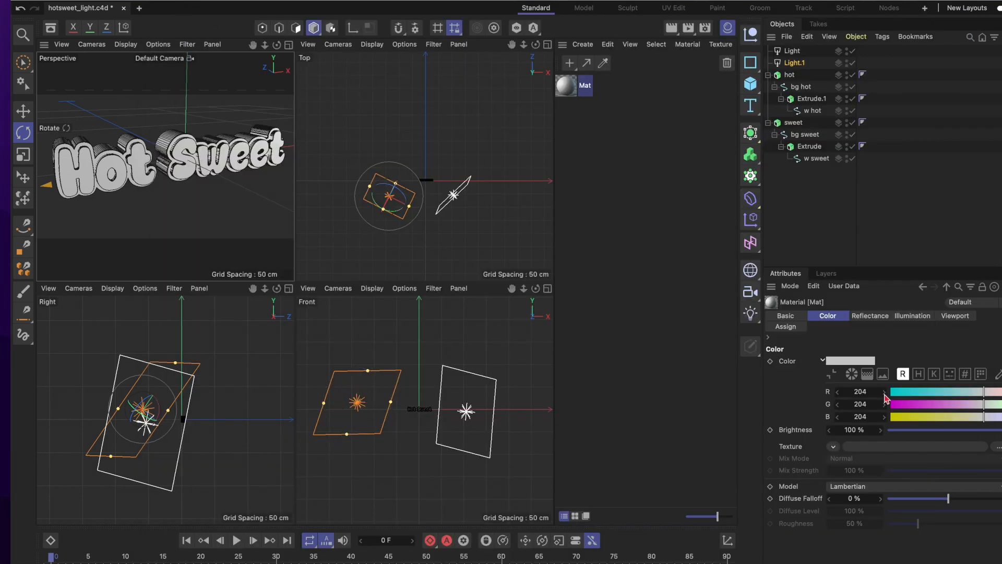
click(866, 396)
text(232)
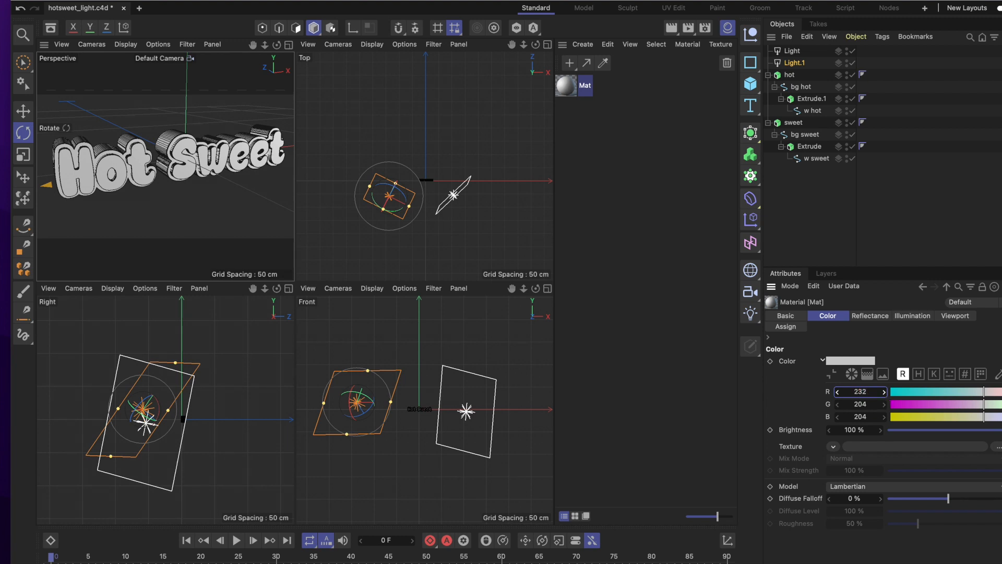
click(693, 426)
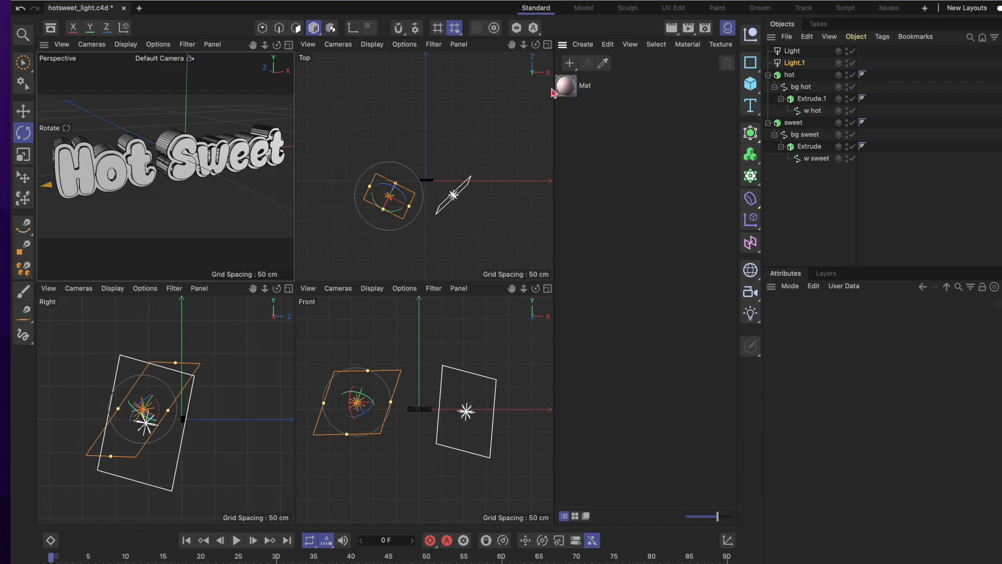
- Match the material's color to the palette's pink by setting its green value to 109 and blue value to 151
click(568, 86)
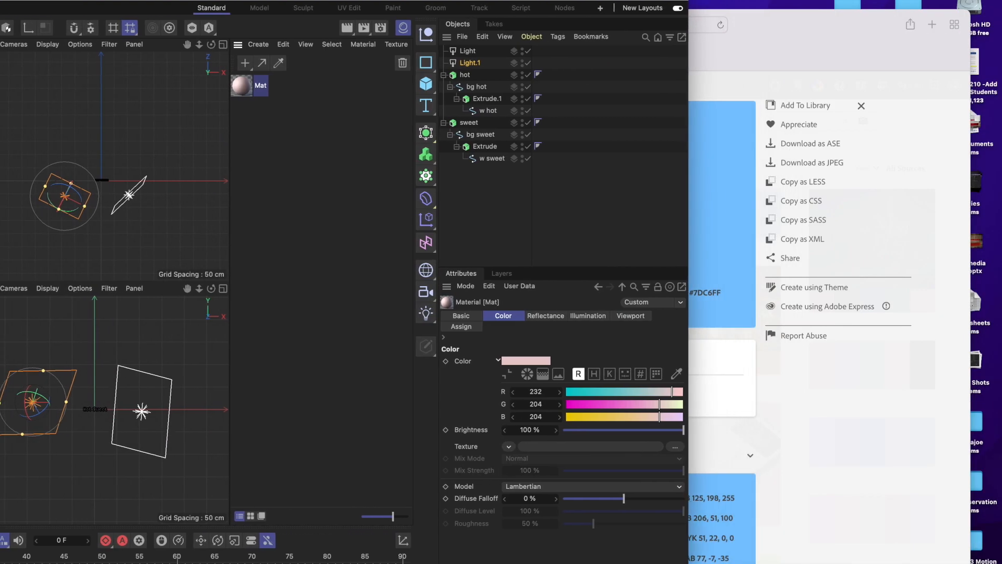
drag(741, 27, 945, 14)
click(343, 1)
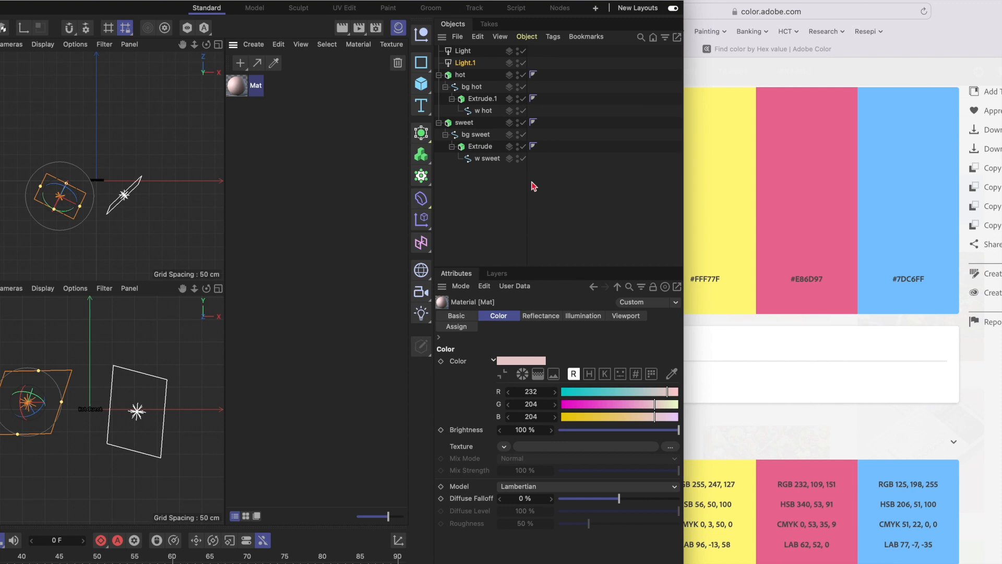
click(541, 406)
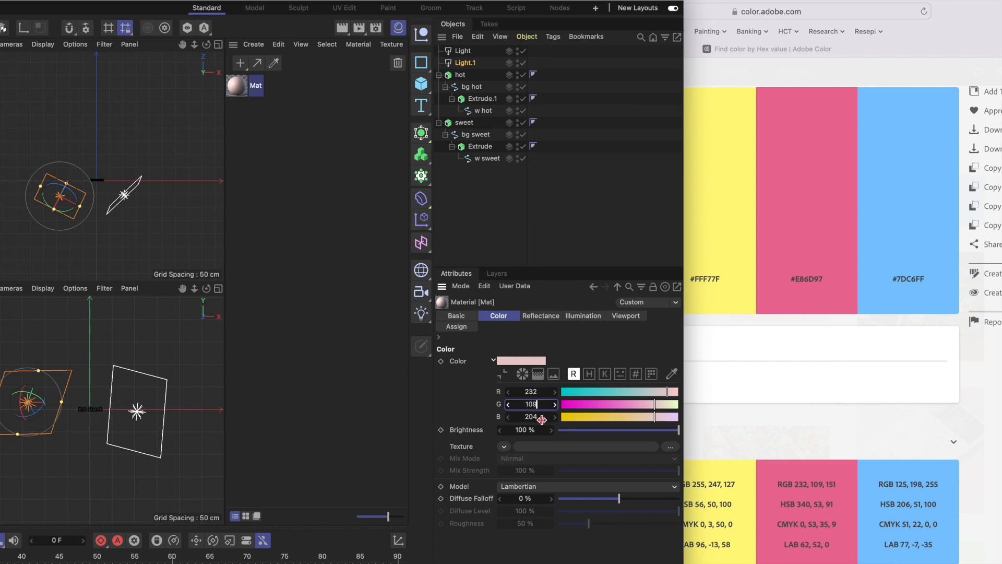
click(539, 418)
text(151)
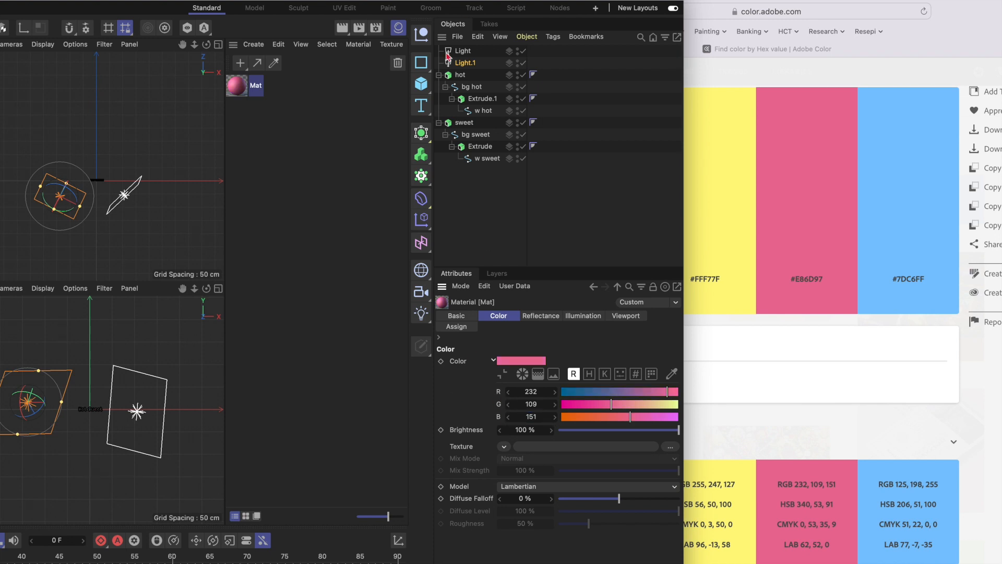
drag(417, 4, 712, 2)
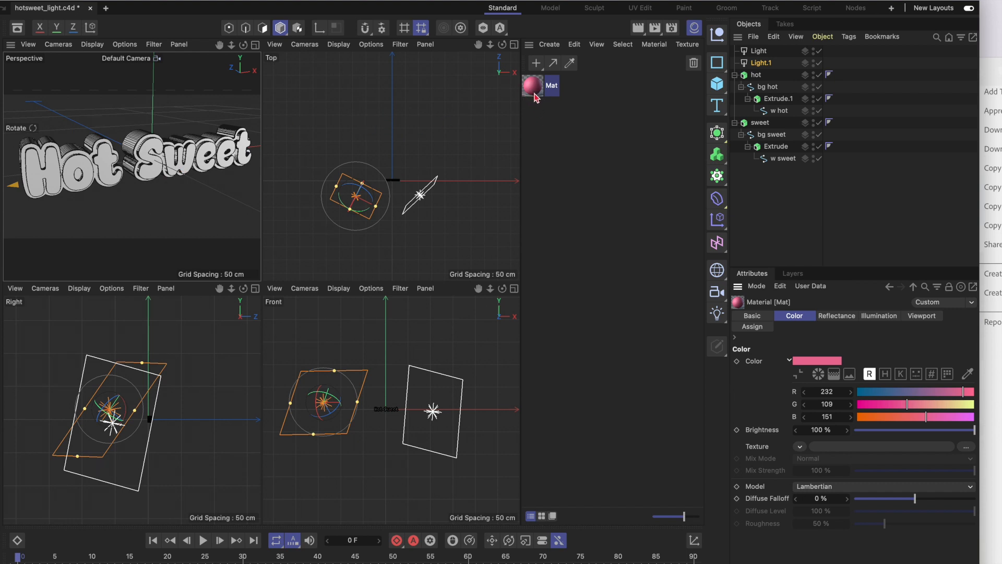
- Replace the Default Specular layer in the material's reflectance with a new GGX layer
click(846, 317)
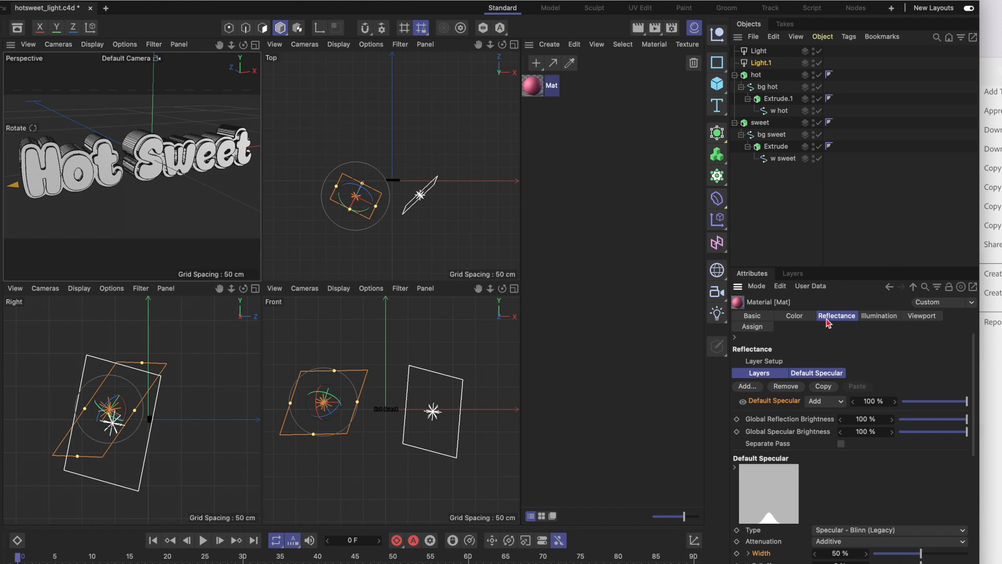
click(788, 387)
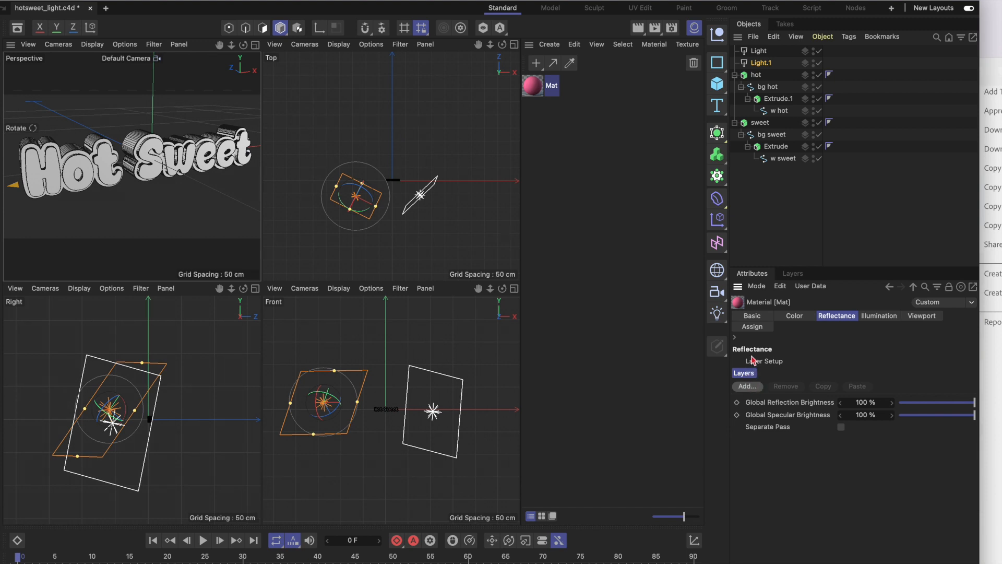
click(748, 389)
click(783, 421)
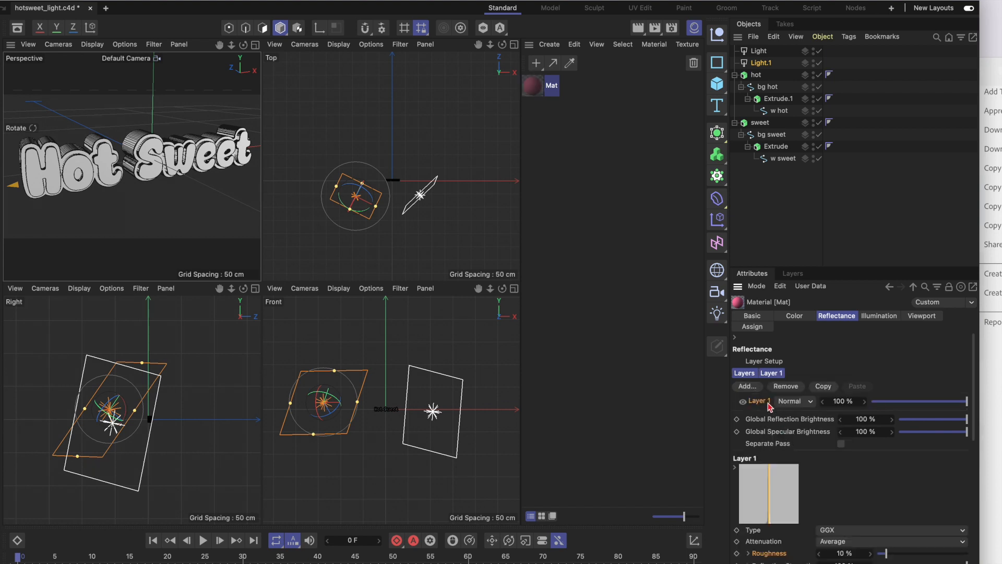
- Set the Layer Fresnel of the GGX reflectance layer to Dielectric
scroll(920, 440, down, 3)
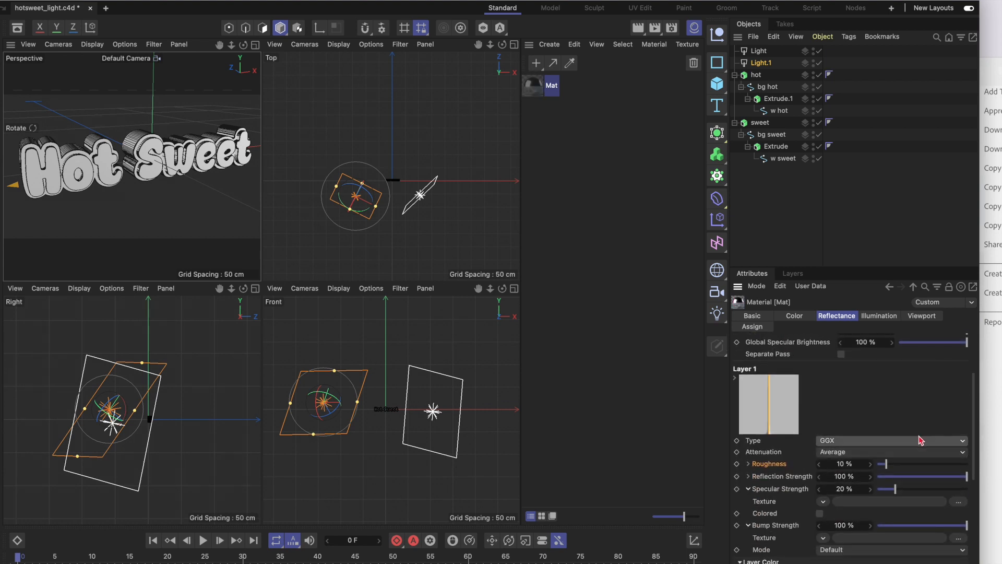
scroll(920, 440, down, 6)
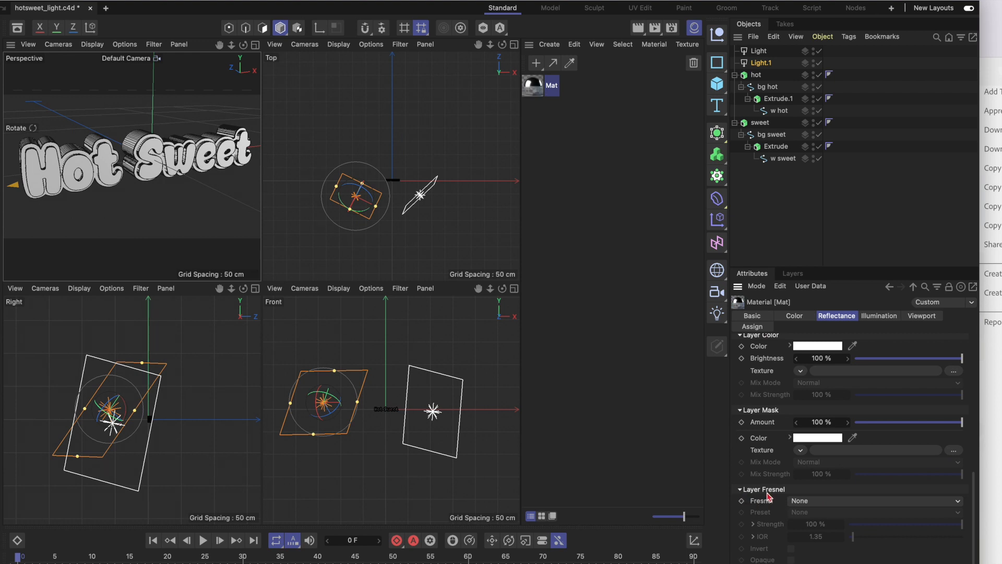
click(816, 502)
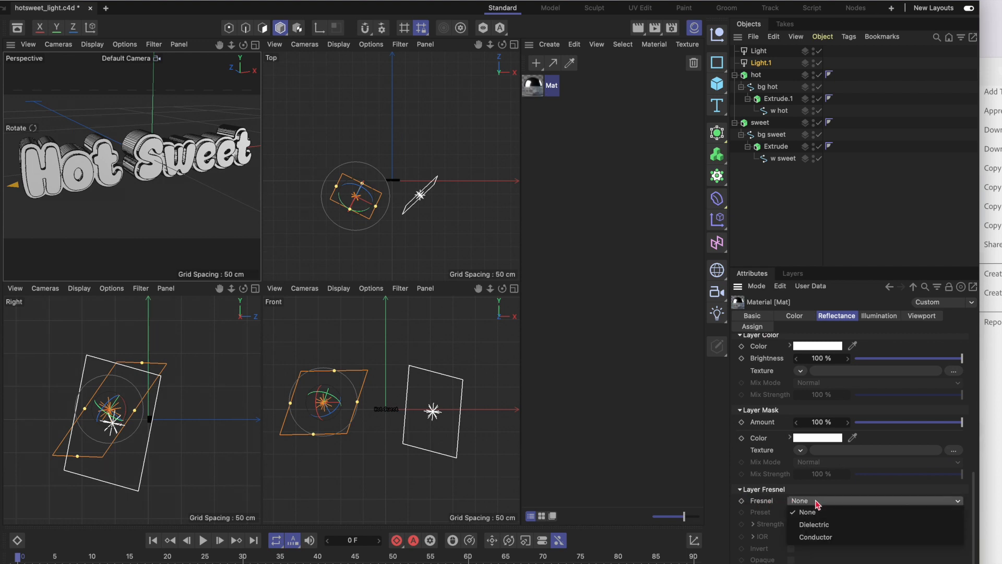
click(816, 524)
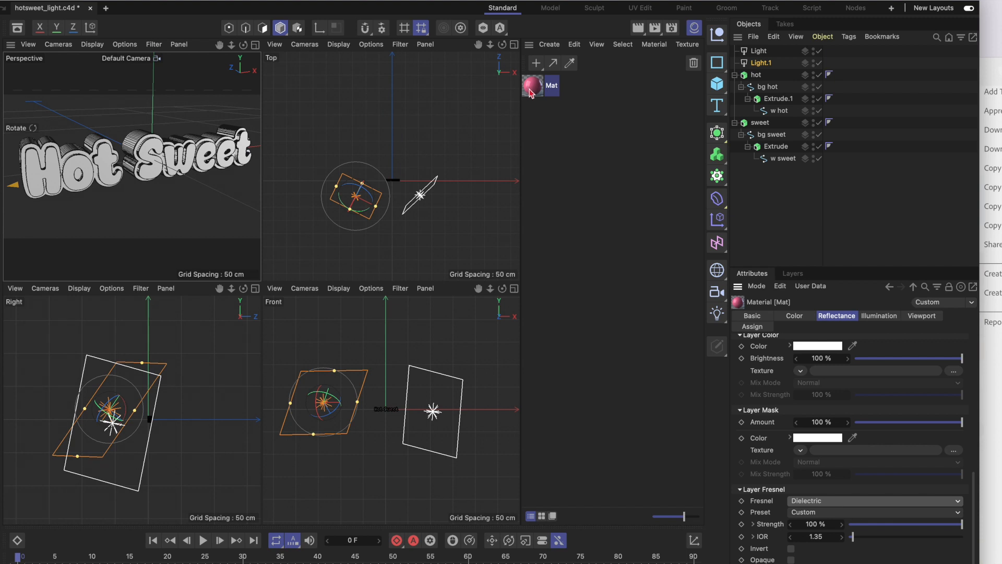
- Apply the pink material to the front lettering objects Extrude.1 and Extrude
drag(532, 89, 833, 99)
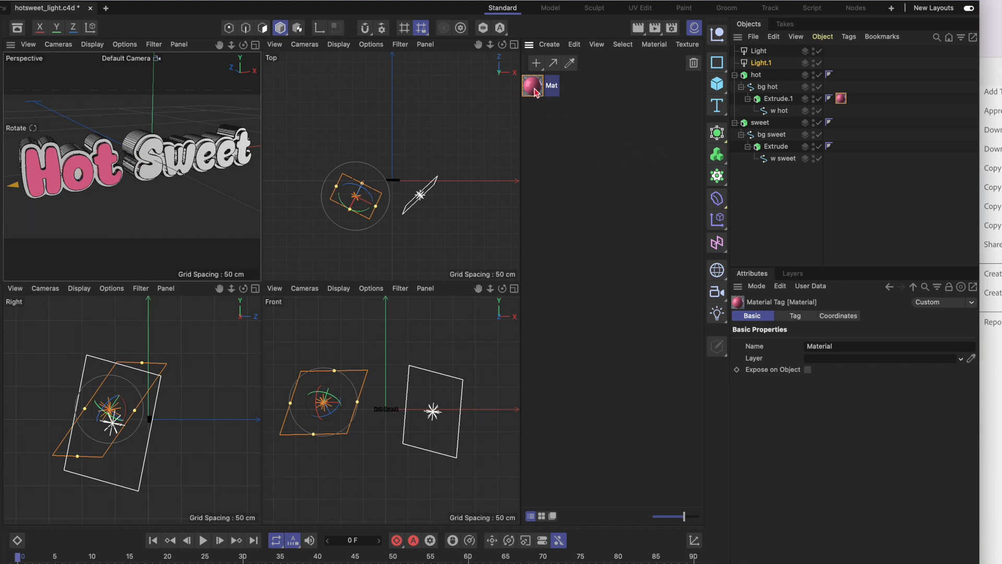
drag(535, 90, 795, 152)
scroll(152, 164, up, 5)
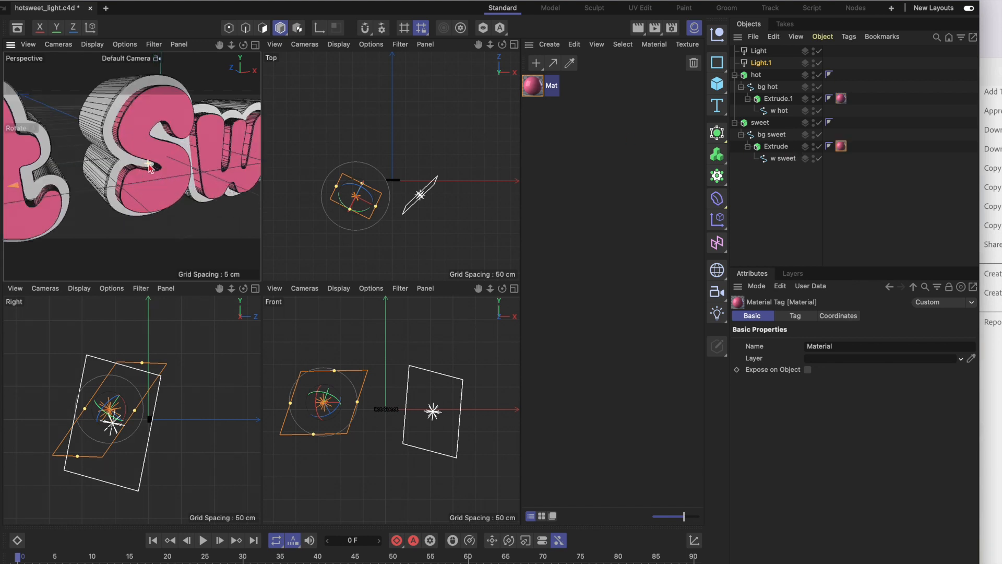
scroll(141, 165, up, 2)
scroll(141, 164, down, 4)
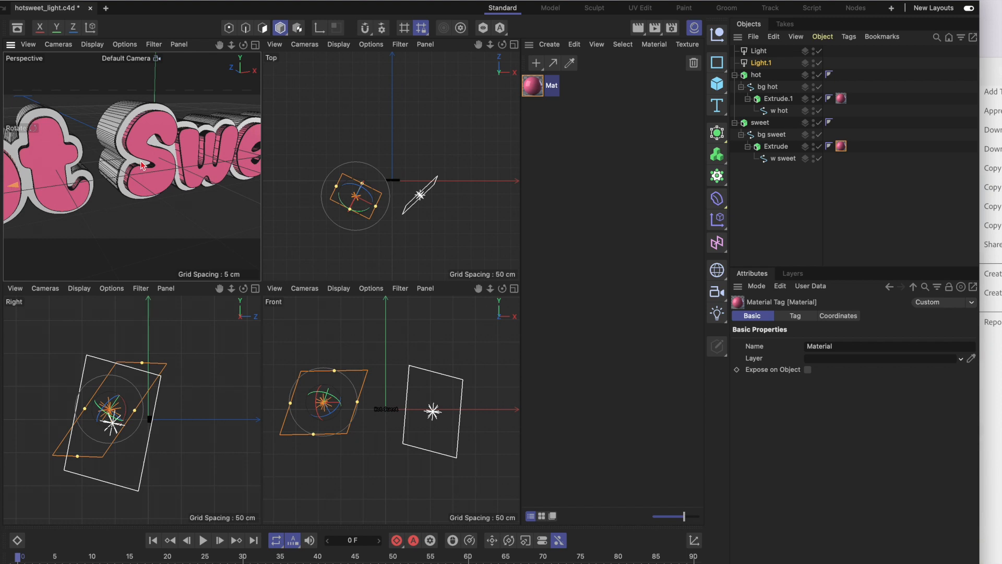
- Switch the perspective view to Gouraud Shading without lines and render a preview of the lettering in it
click(87, 47)
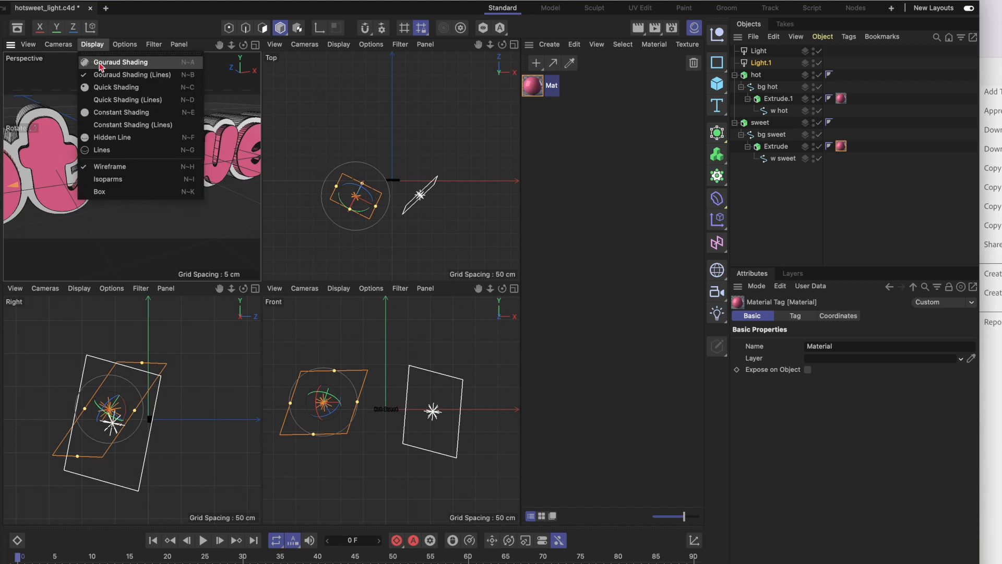
click(121, 63)
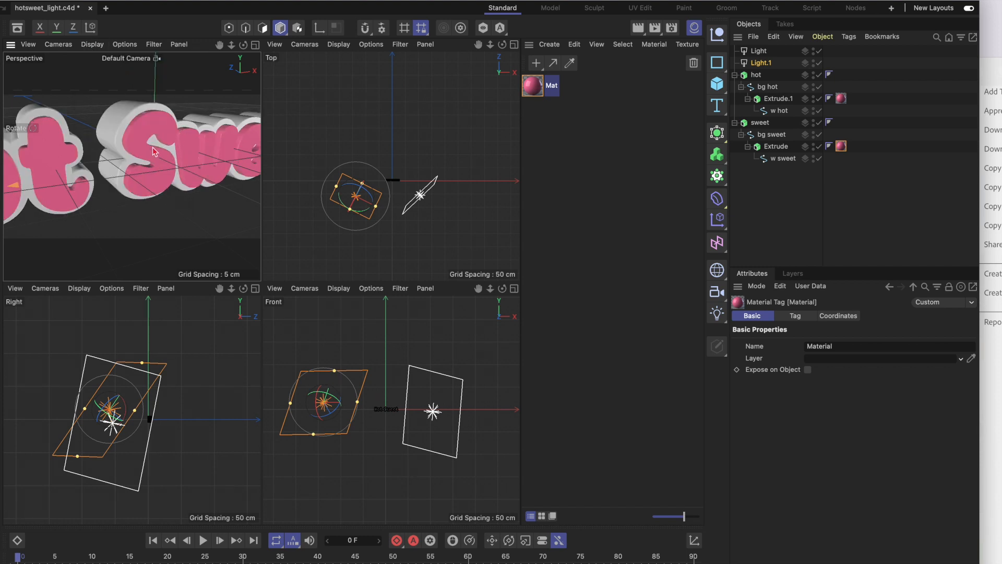
scroll(153, 151, up, 5)
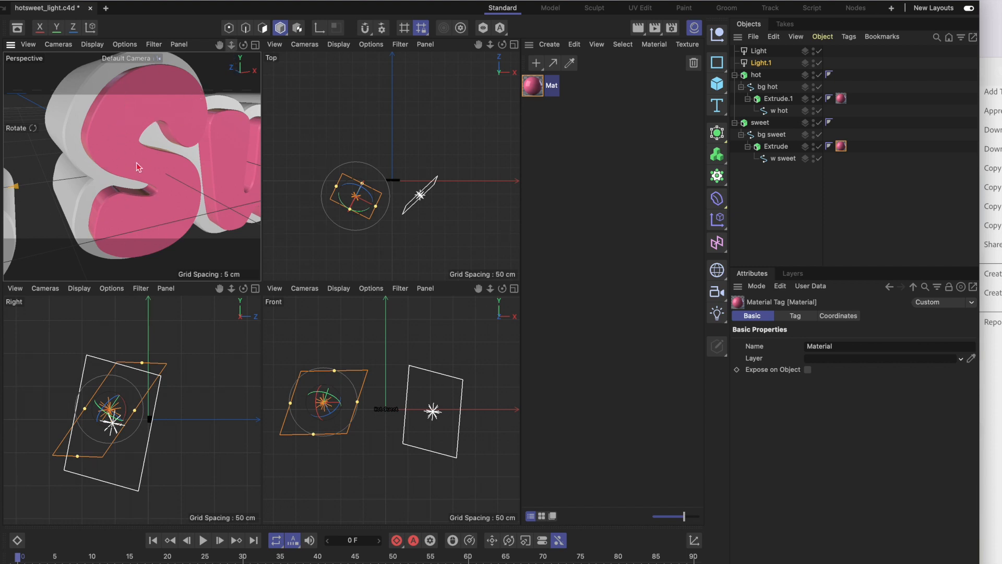
scroll(139, 165, down, 6)
scroll(139, 165, up, 3)
scroll(137, 171, down, 5)
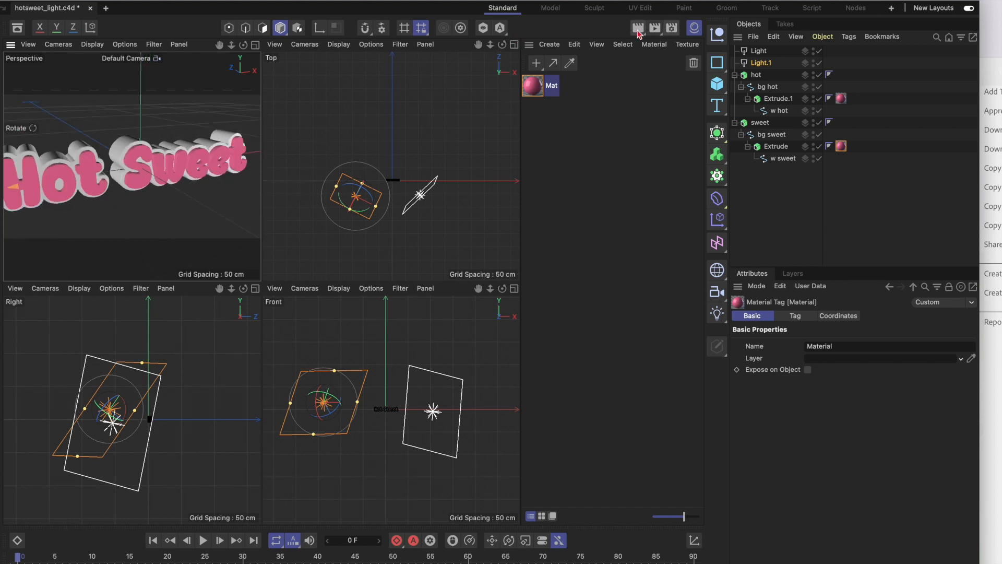
click(637, 30)
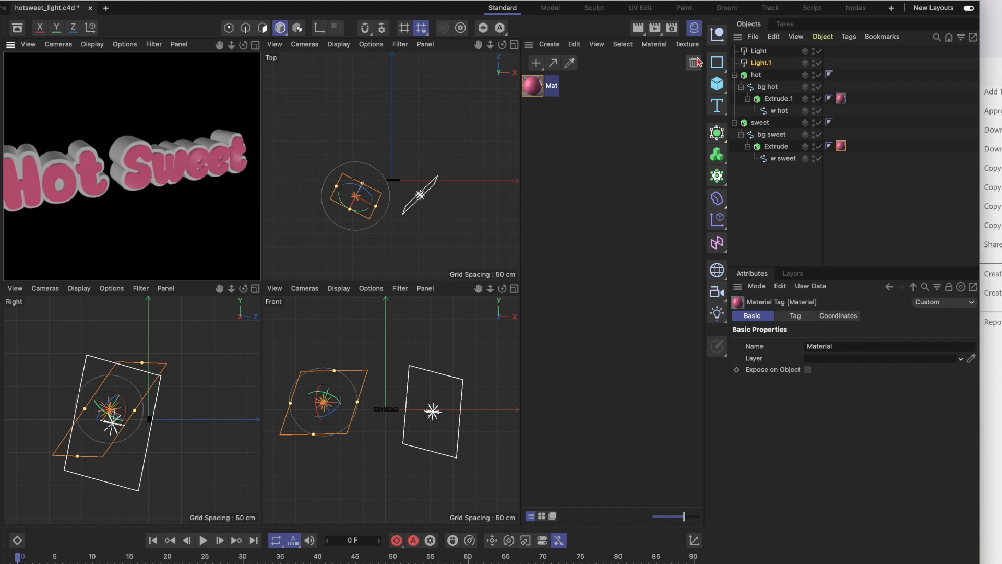
click(135, 128)
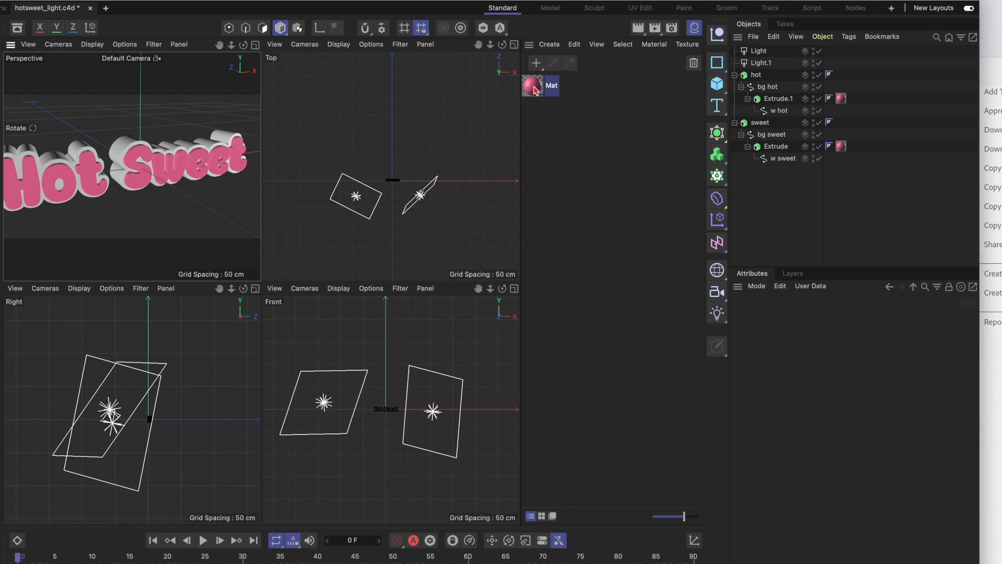
- Duplicate the pink material, naming the original "pink" and the copy "blue"
drag(535, 91, 541, 115)
click(556, 89)
click(552, 108)
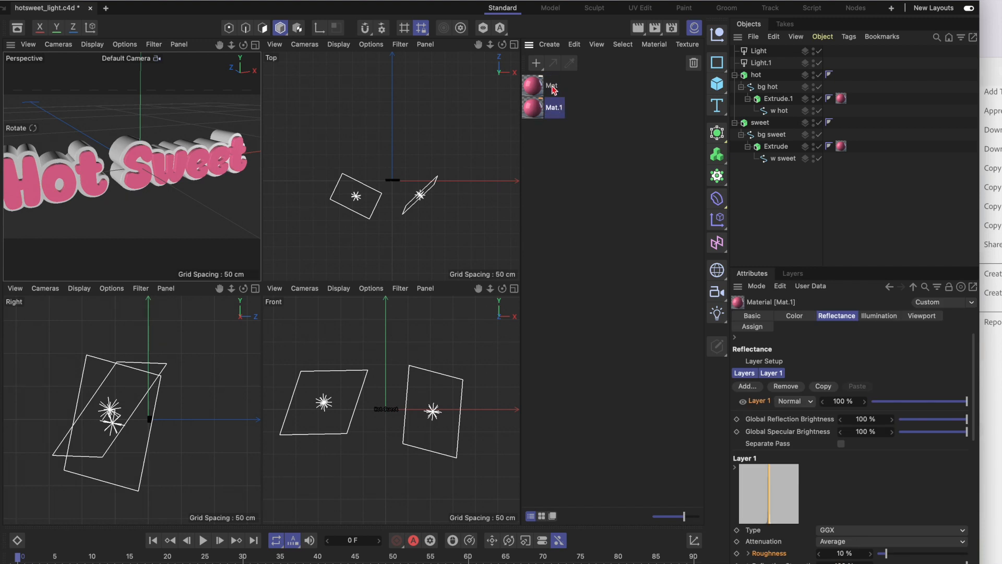
double_click(552, 85)
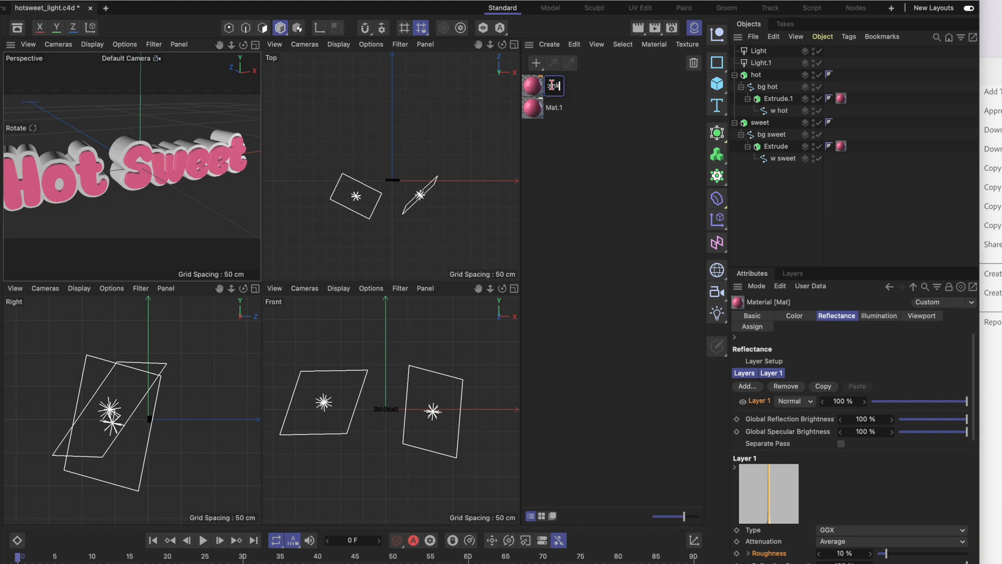
click(554, 111)
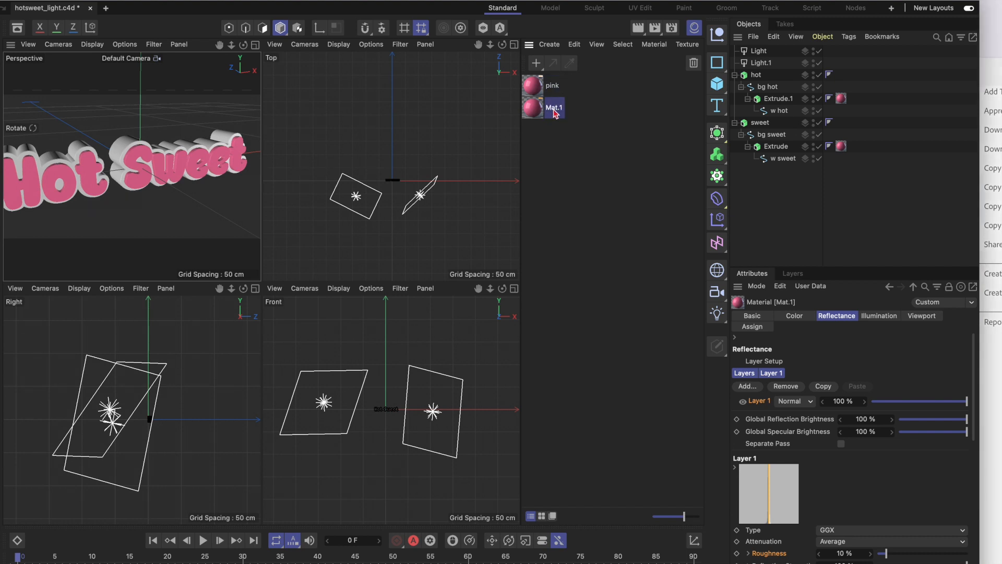
double_click(554, 108)
text(blue)
key(Return)
- Set the blue material's color to the palette's blue, RGB 125, 198, 255
click(795, 317)
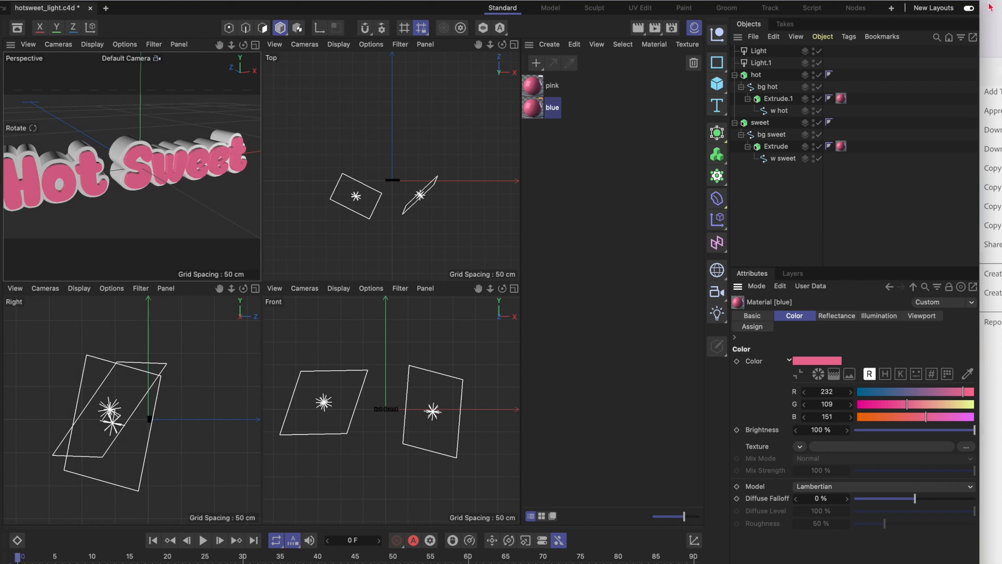
drag(919, 1, 793, 4)
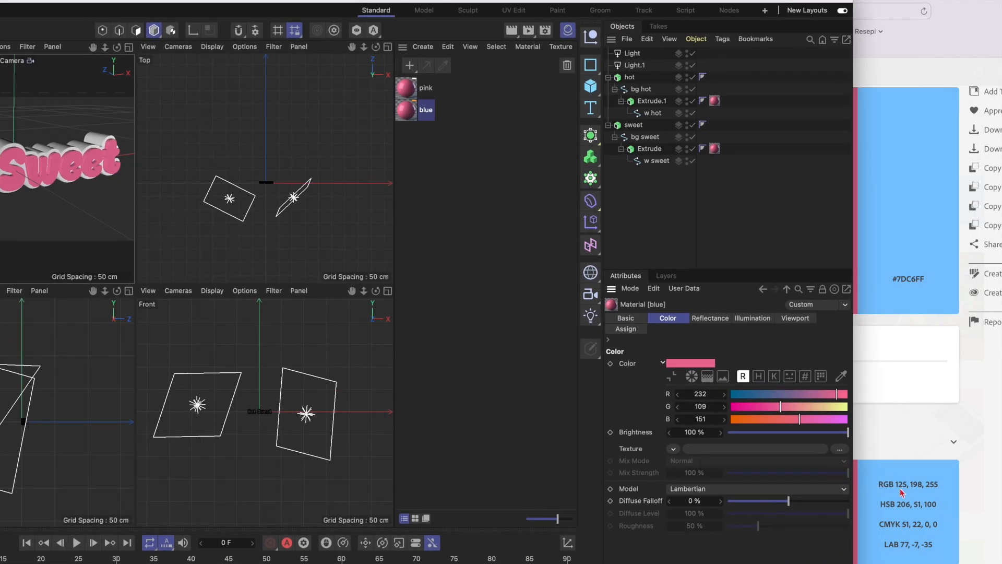
double_click(700, 393)
text(125)
double_click(695, 407)
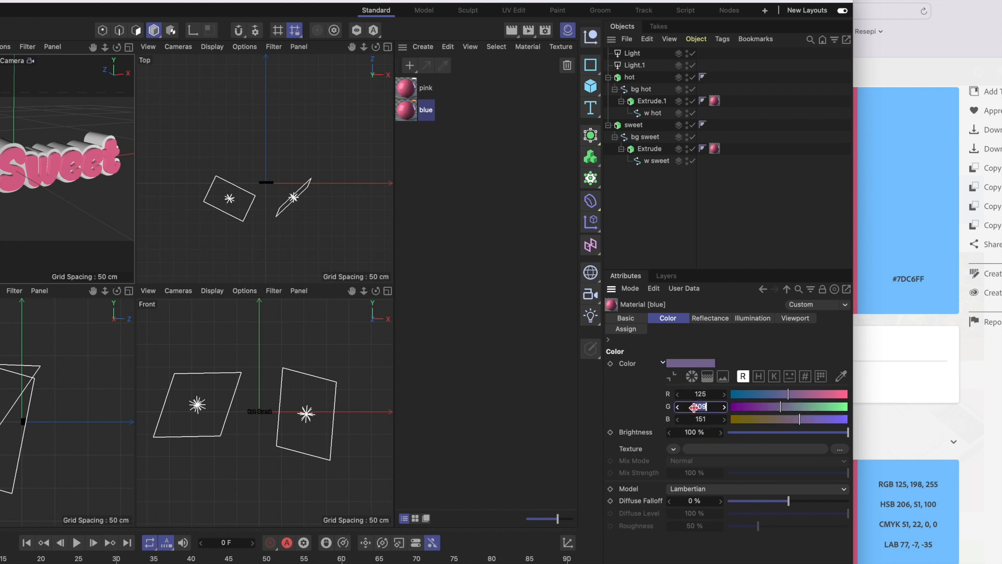
text(1)
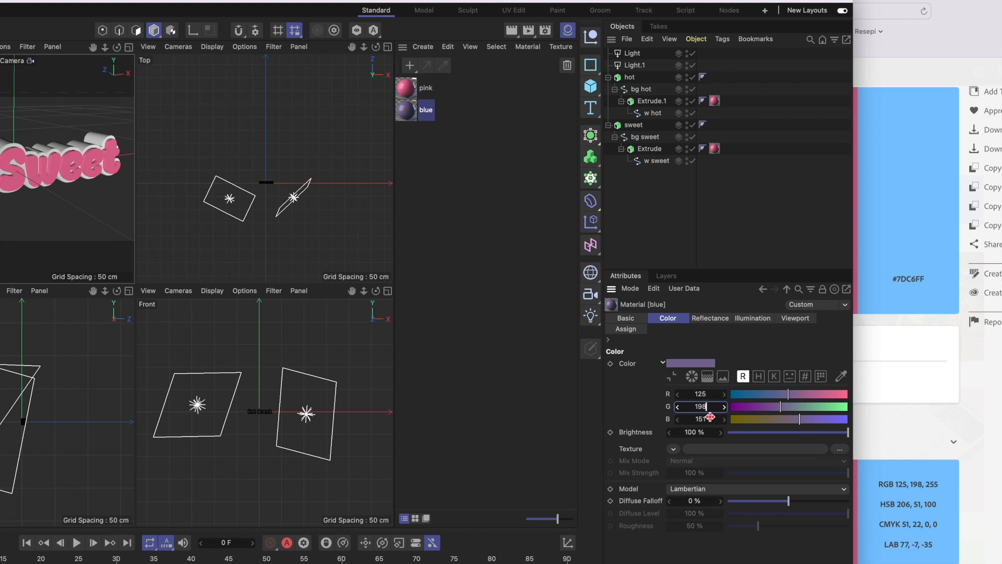
double_click(710, 420)
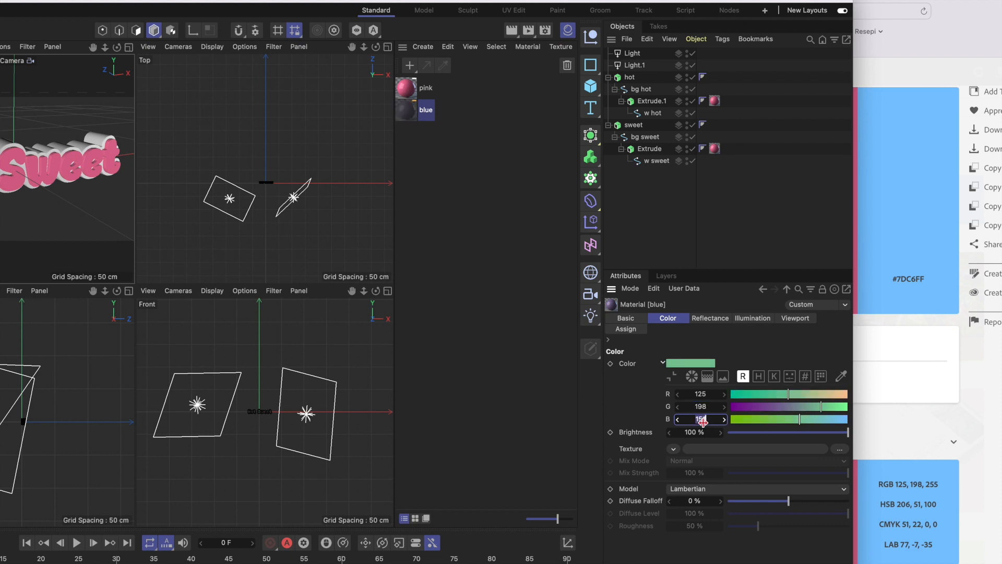
text(255)
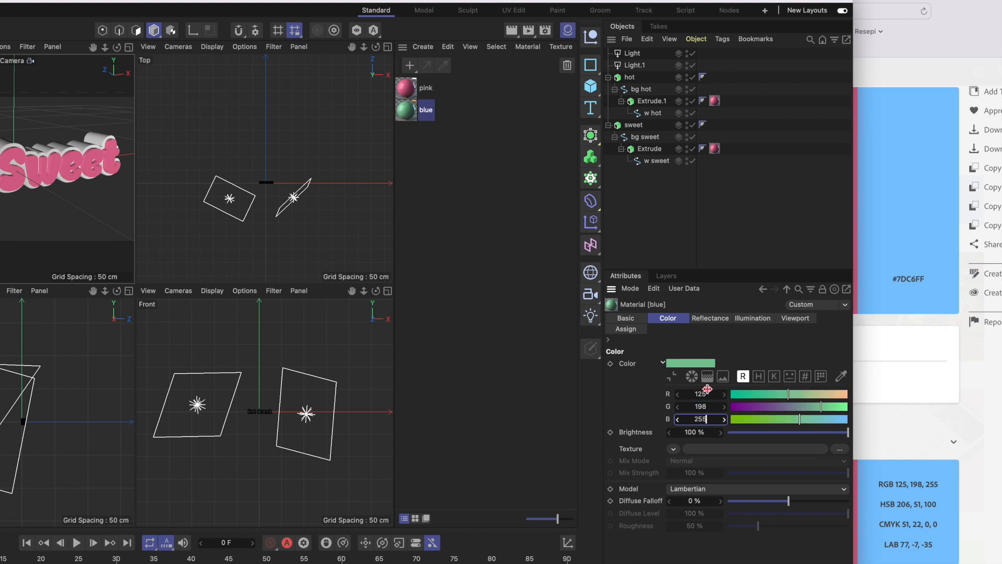
click(544, 272)
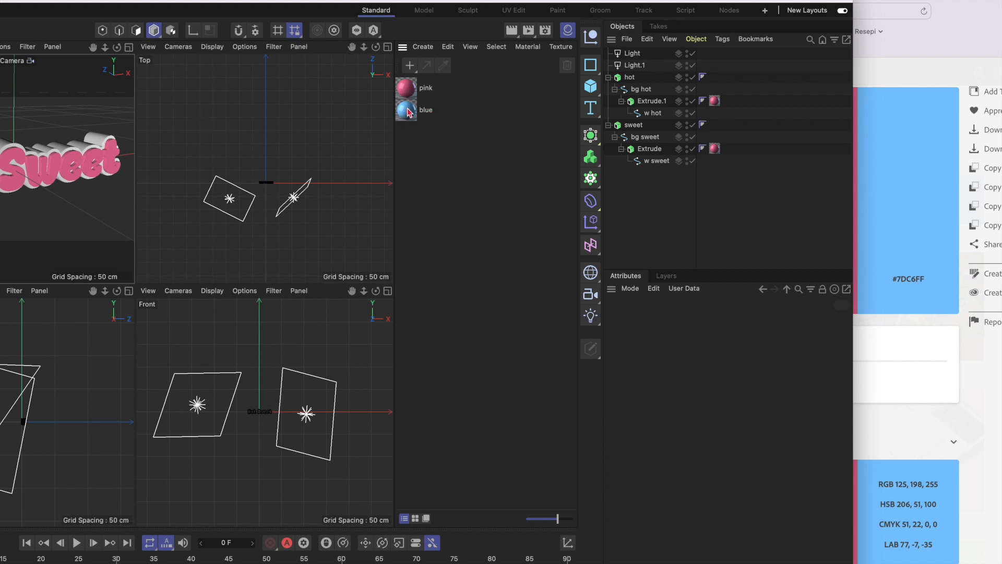
- Apply the blue material to the hot and sweet background extrusions and inspect the lettering up close
drag(410, 114, 630, 78)
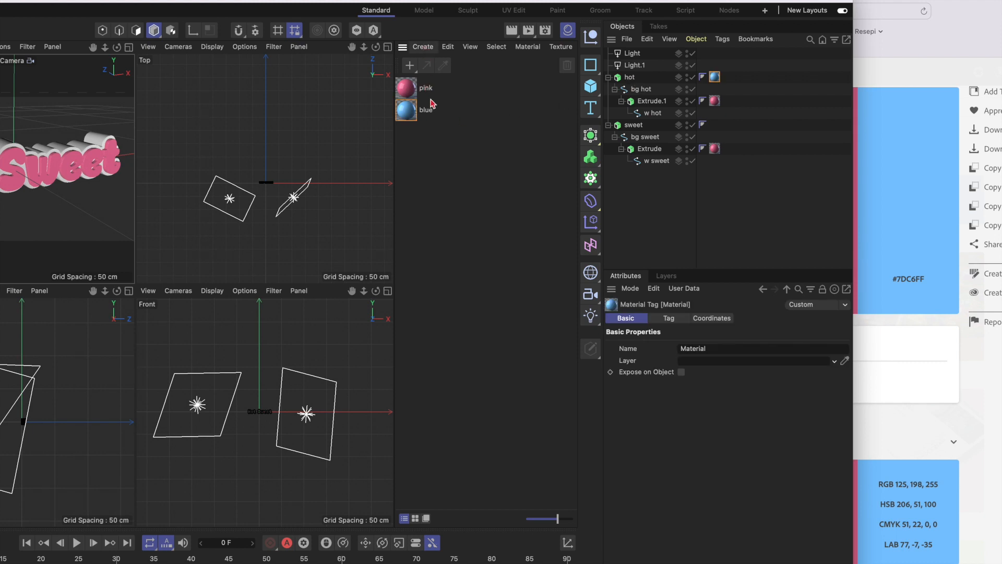
drag(414, 114, 641, 130)
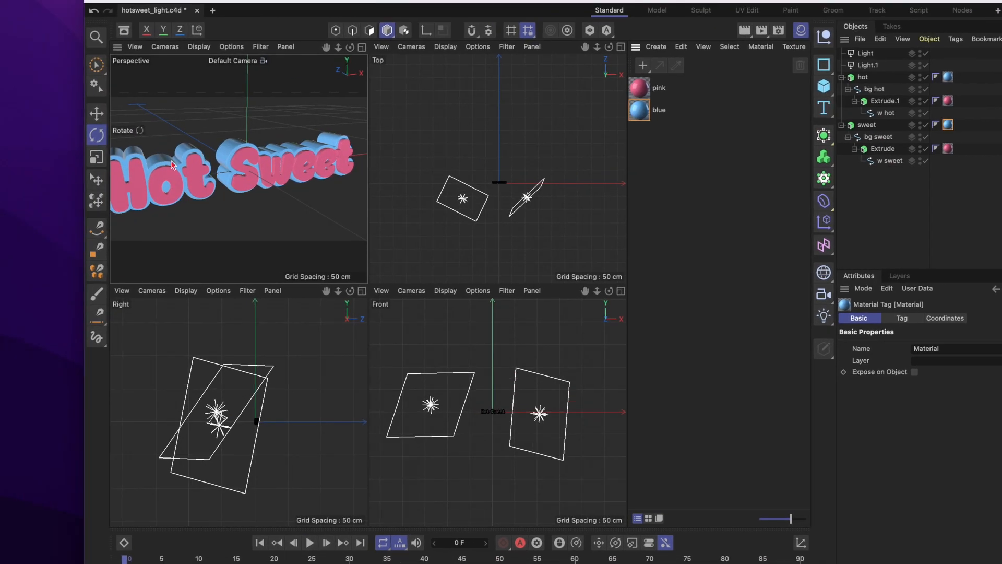
scroll(172, 165, up, 5)
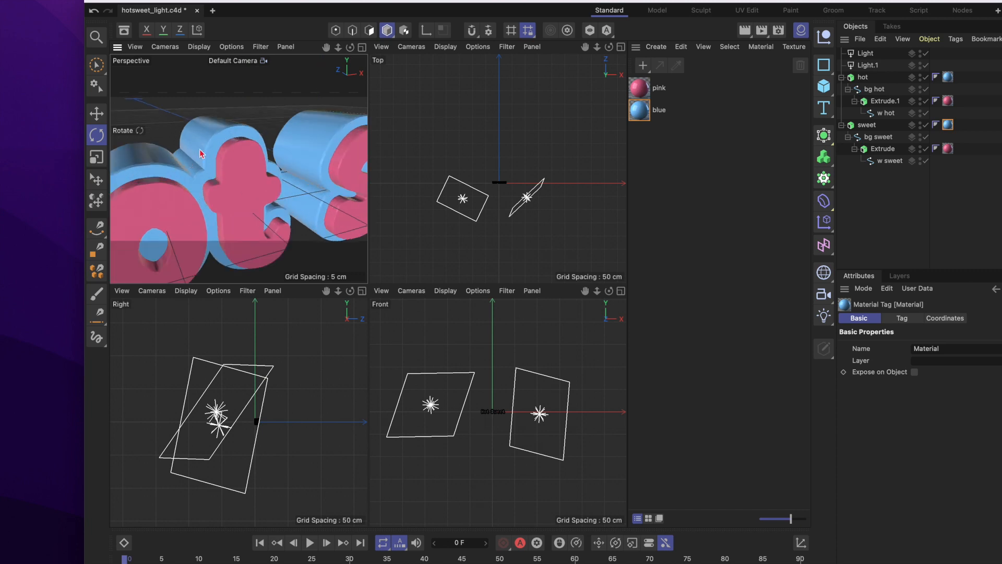
scroll(261, 199, down, 5)
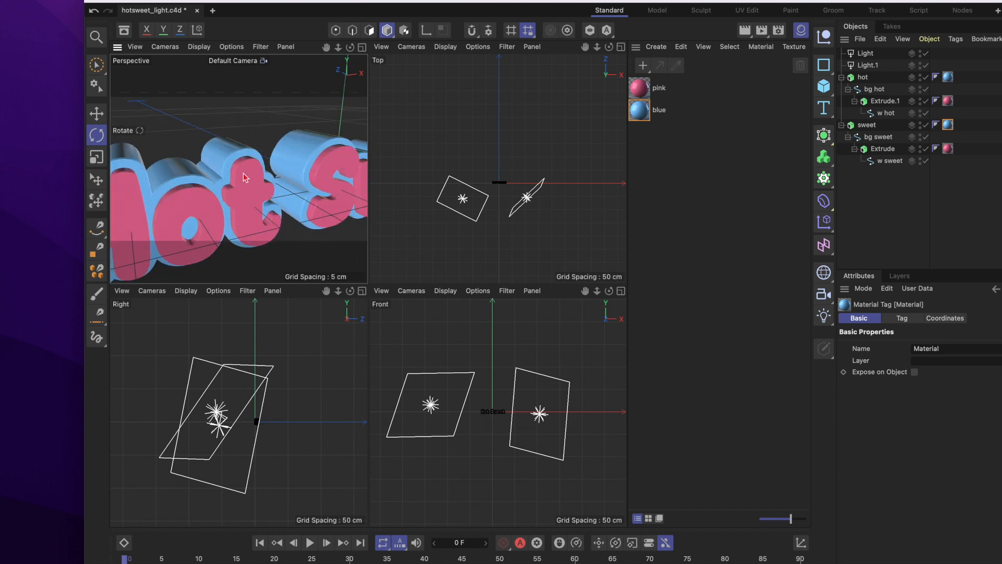
- Examine the pink and blue lettering from several angles and distances in the perspective view and render a preview
scroll(298, 173, down, 3)
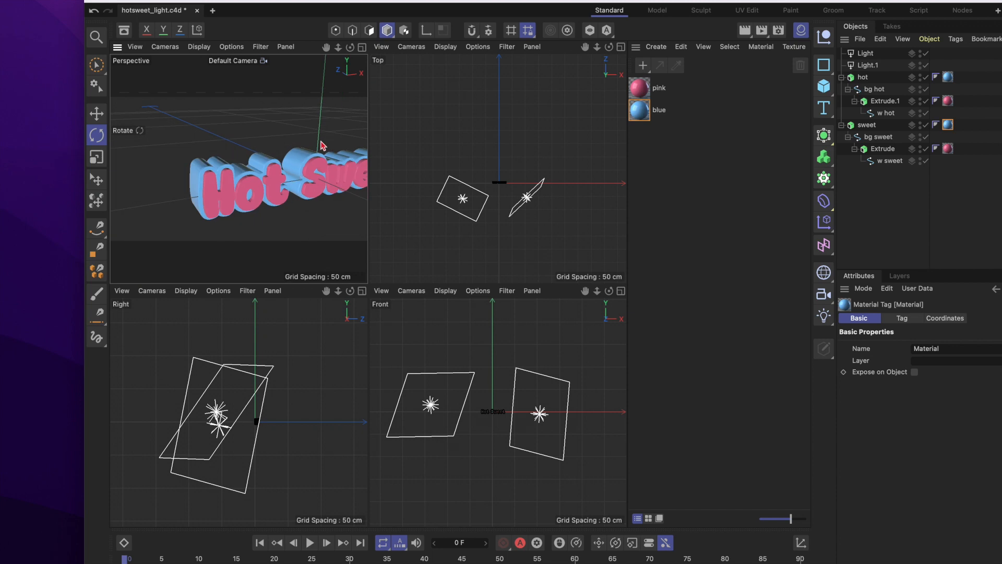
scroll(323, 143, up, 3)
drag(350, 47, 342, 144)
scroll(314, 125, down, 5)
scroll(342, 144, up, 5)
drag(350, 47, 325, 47)
scroll(290, 180, down, 5)
click(746, 32)
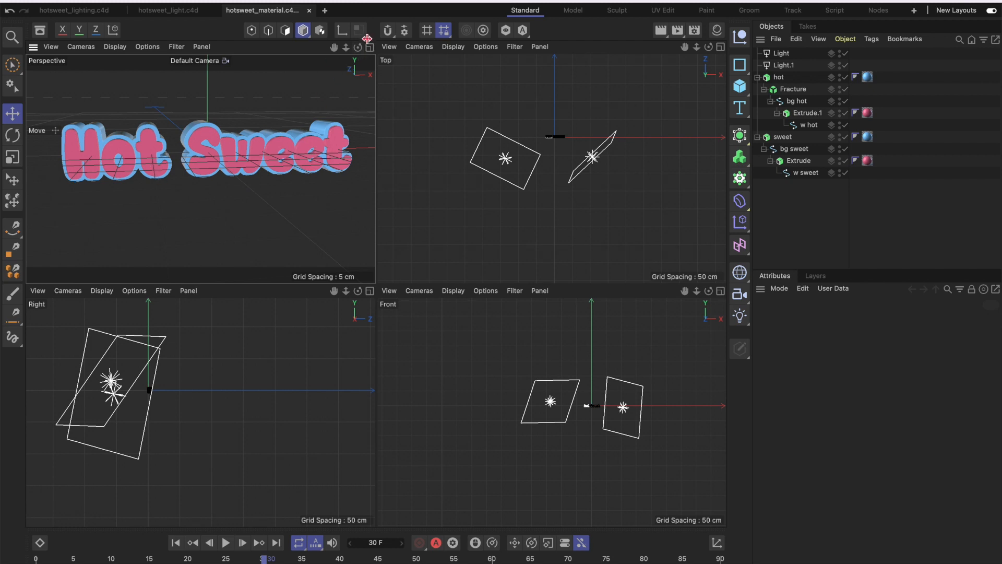
- Add a camera from an angled perspective view of the lettering and move it back to about X -46, Y 33, Z -70 cm
mouse_move(358, 48)
mouse_down()
mouse_move(298, 52)
mouse_move(356, 46)
mouse_up()
scroll(178, 131, up, 2)
scroll(177, 131, up, 2)
scroll(197, 141, down, 2)
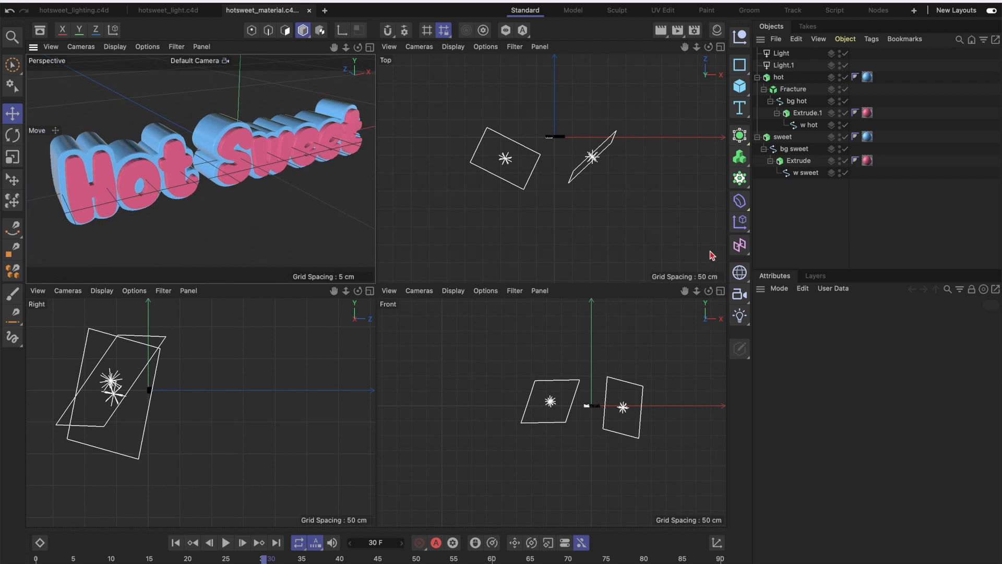
click(742, 302)
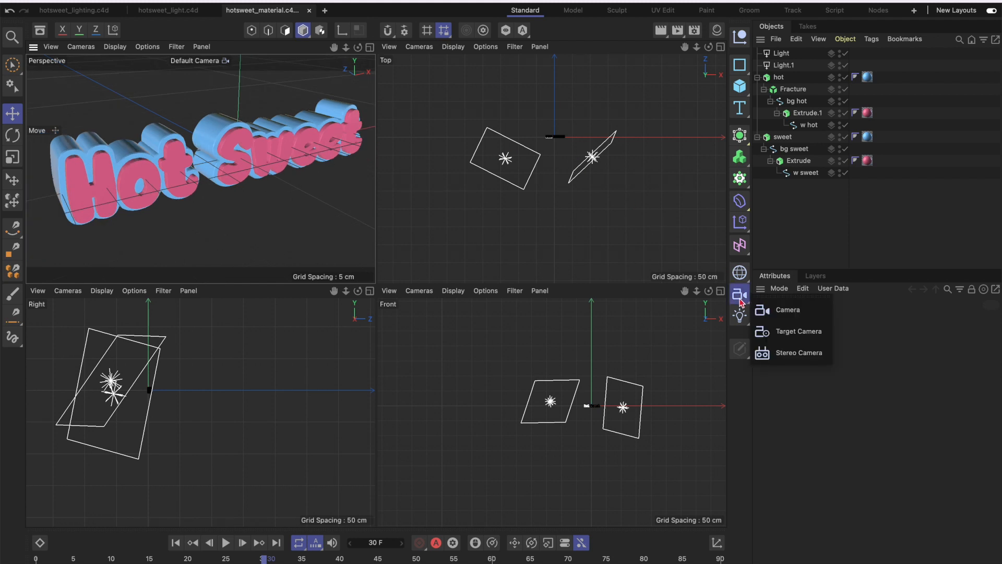
click(766, 313)
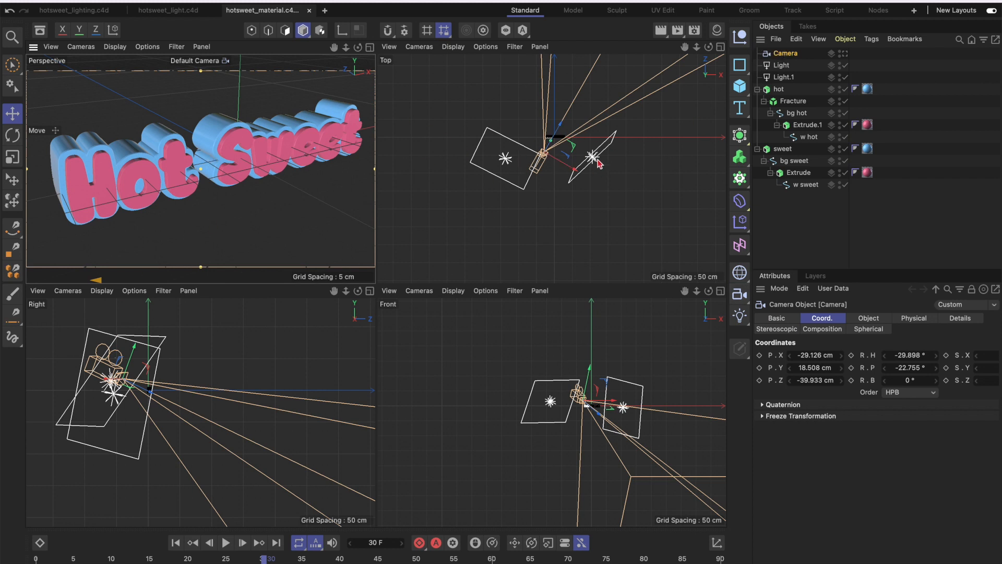
drag(562, 125, 555, 136)
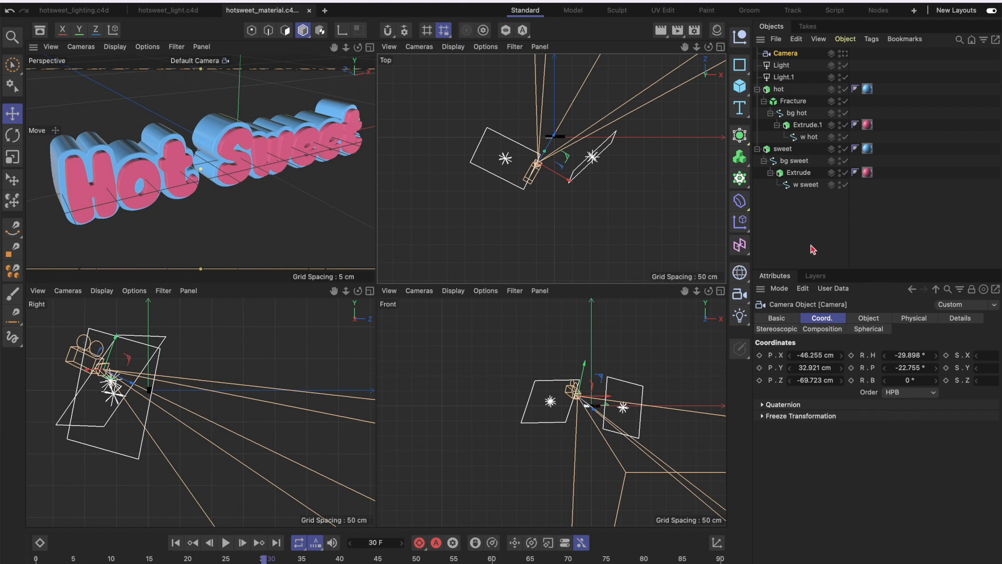
- Add a MoGraph Fracture object inside the sweet extrusion and nest the bg sweet spline with its children under it
click(807, 225)
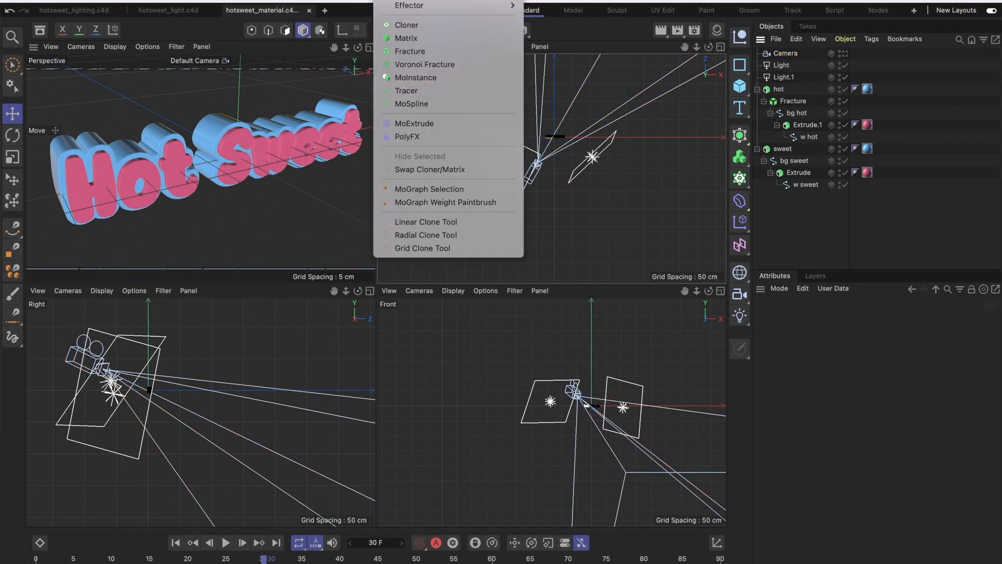
mouse_move(403, 6)
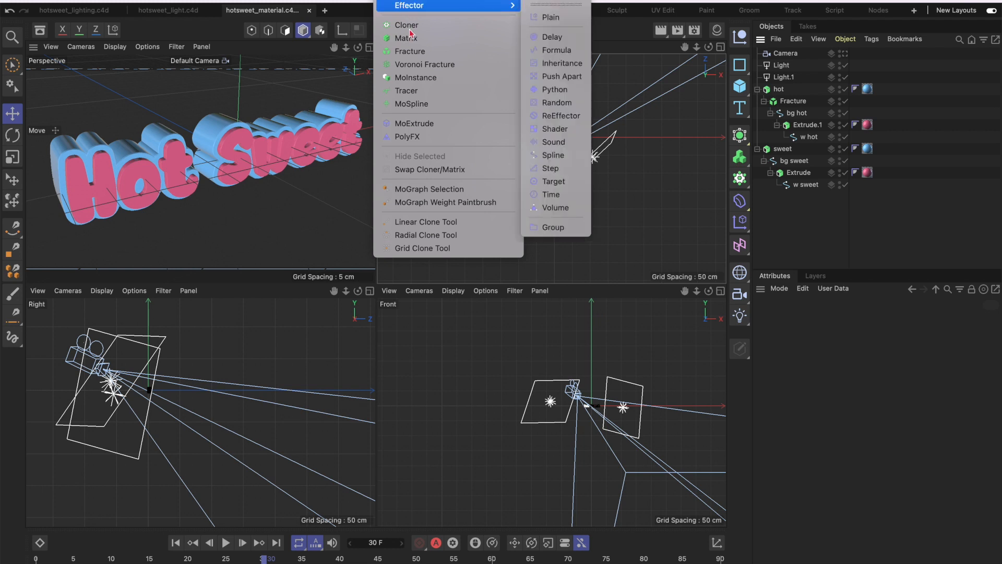
click(418, 55)
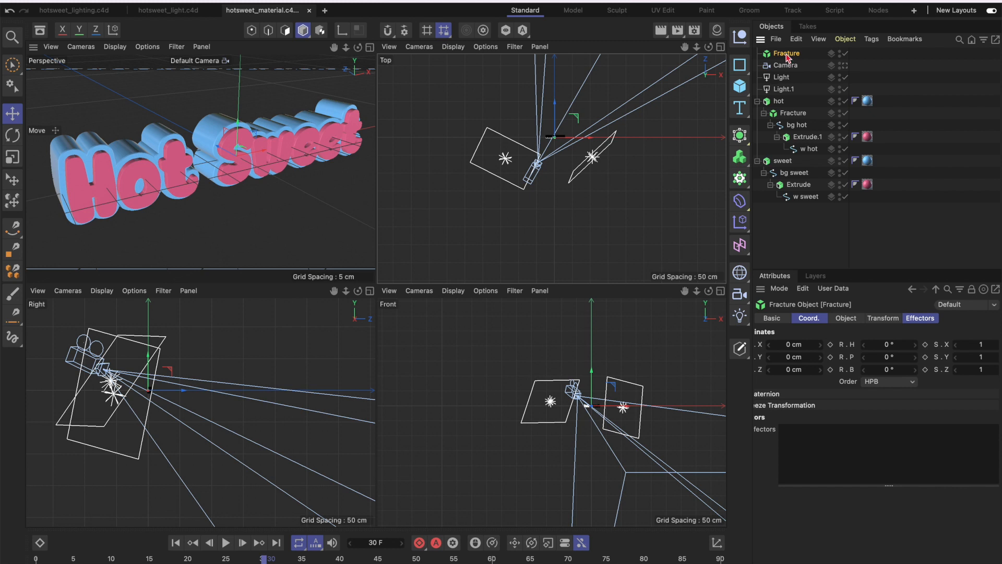
click(796, 113)
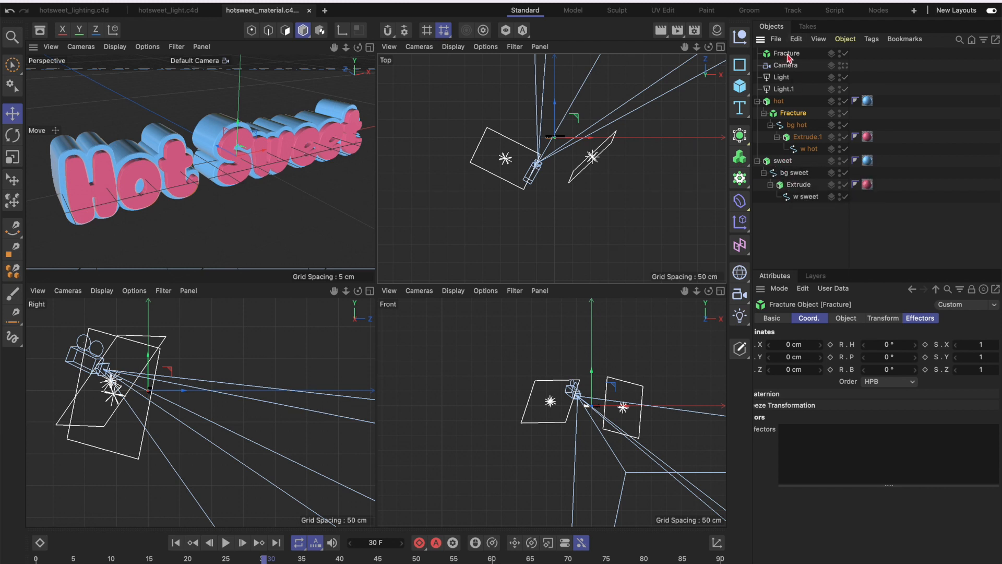
drag(788, 55, 783, 164)
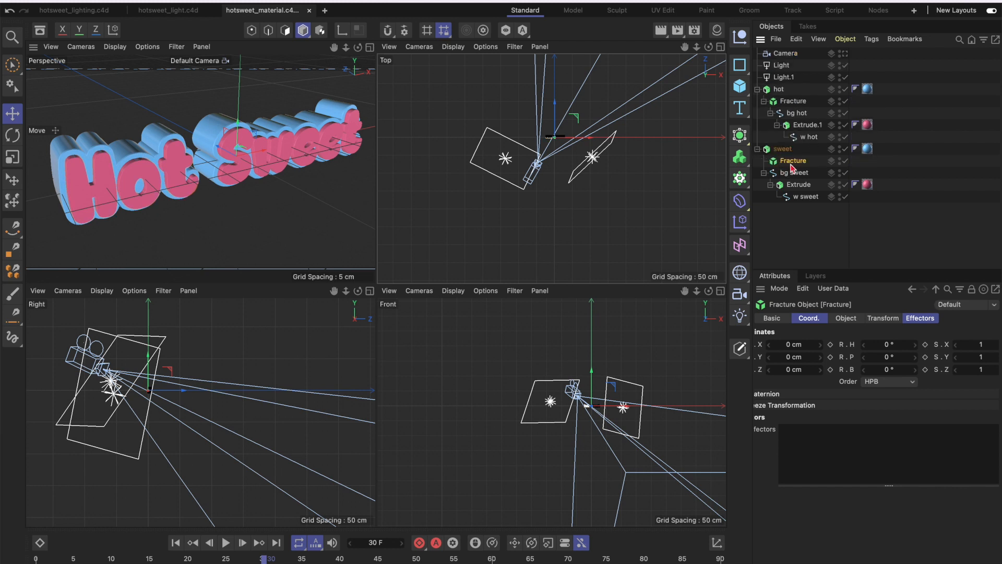
click(764, 174)
drag(795, 178, 797, 162)
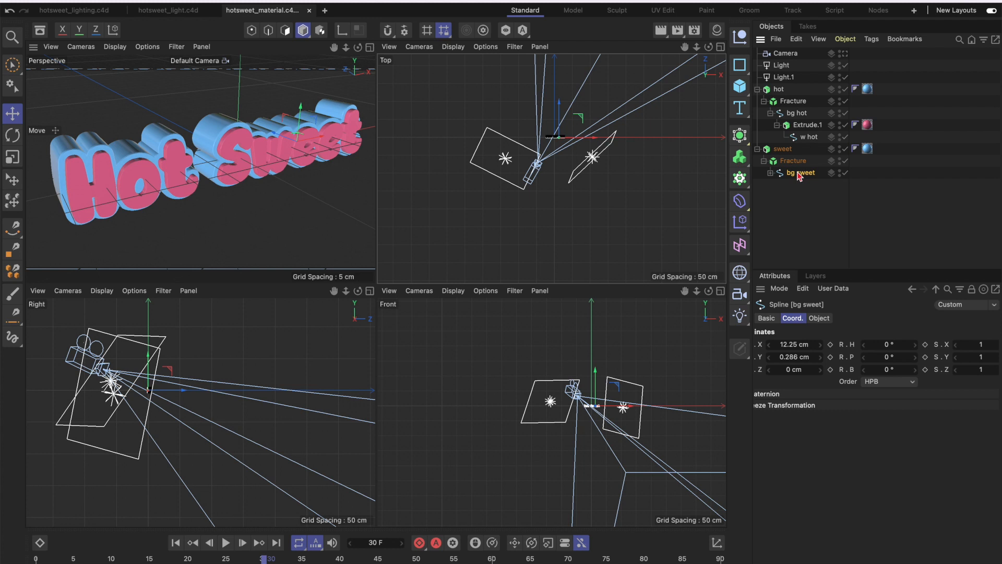
click(764, 162)
click(764, 161)
click(771, 174)
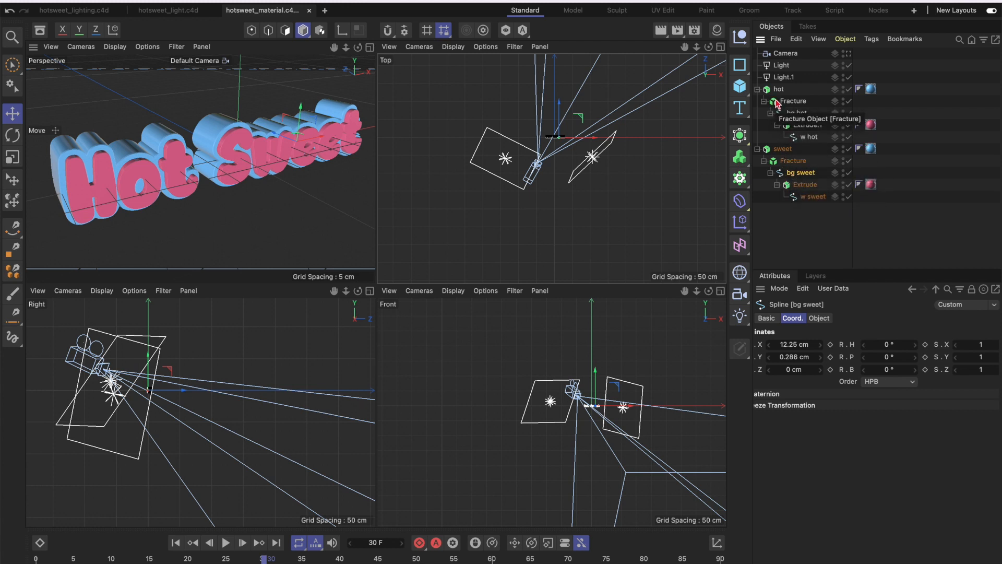
click(783, 231)
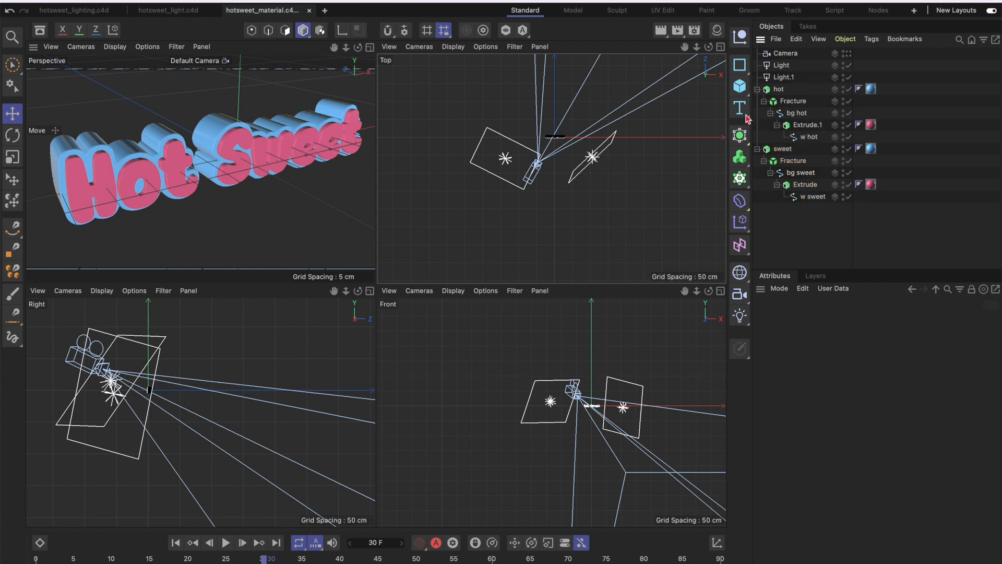
- Add a Plain effector, rename it "hot", and place it at the end of the object hierarchy
click(409, 1)
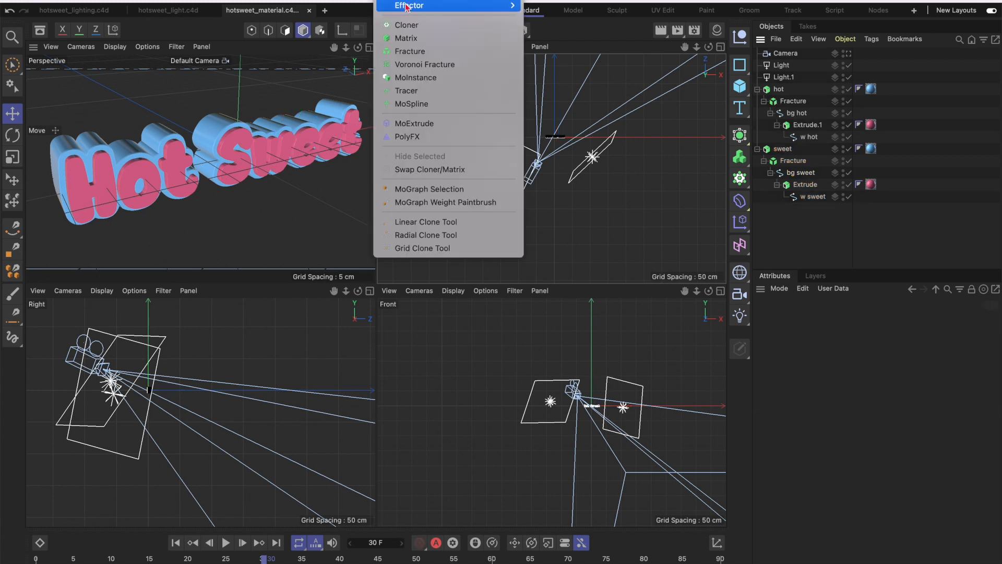
mouse_move(408, 6)
click(551, 17)
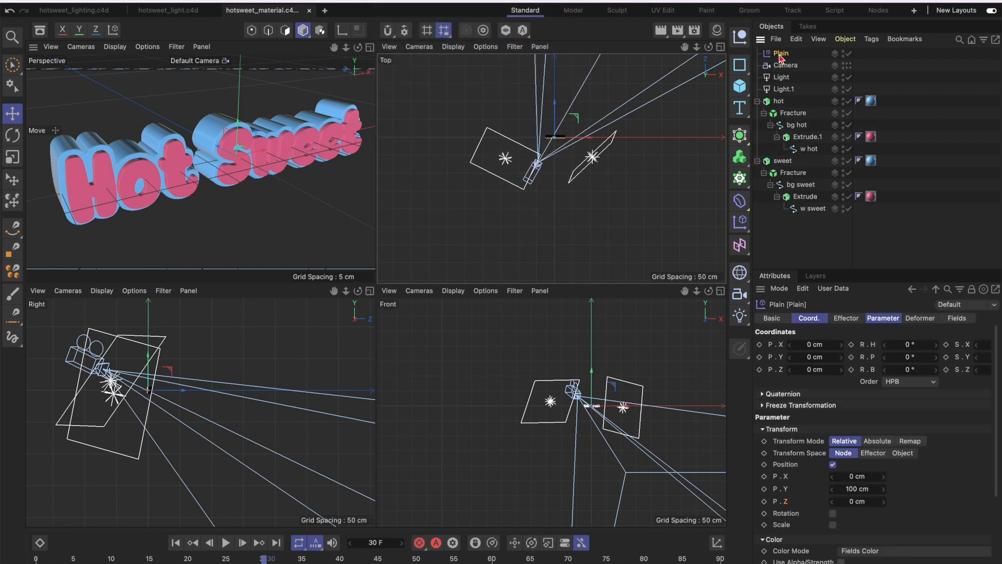
double_click(782, 54)
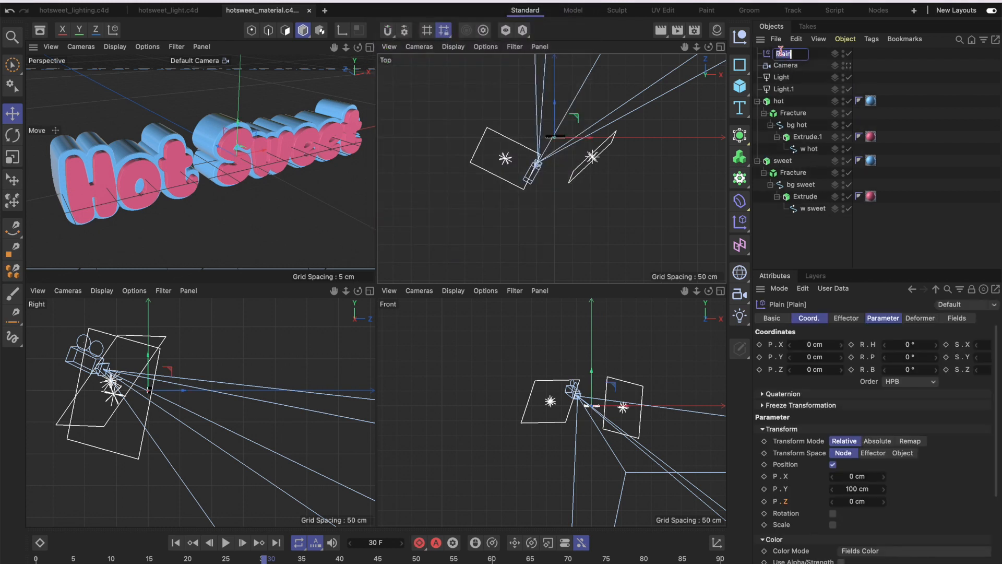
text(hot)
key(Return)
drag(782, 54, 790, 228)
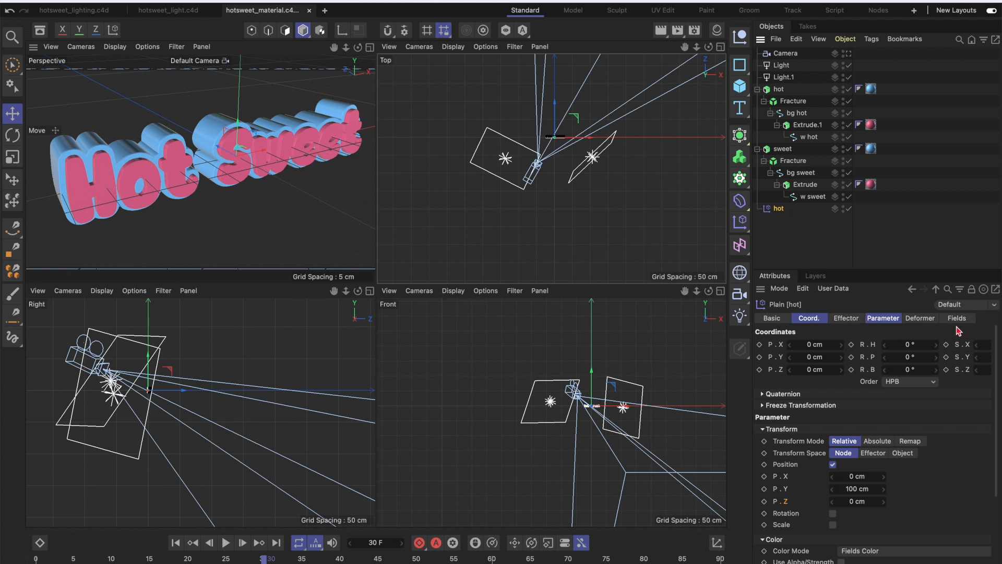
click(786, 259)
click(782, 209)
- Assign the hot Plain effector to the effectors of the Fracture inside the hot extrusion and locate the displaced word
click(849, 319)
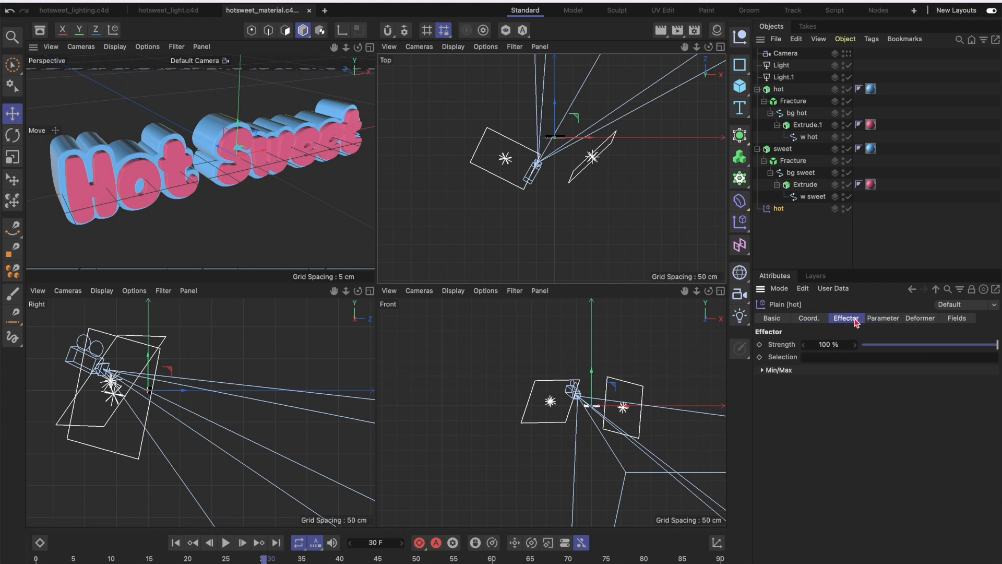
click(794, 101)
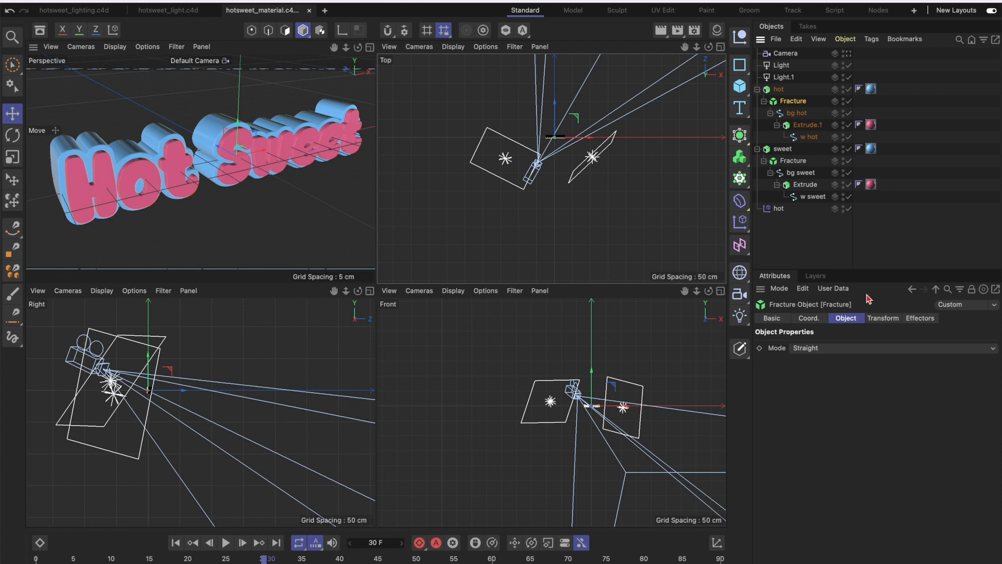
click(920, 318)
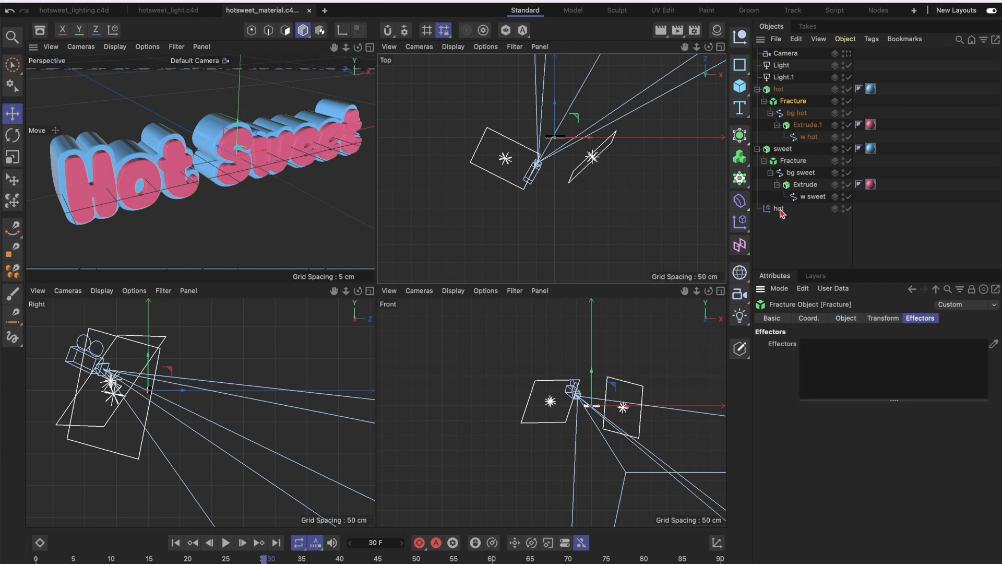
drag(781, 210, 826, 373)
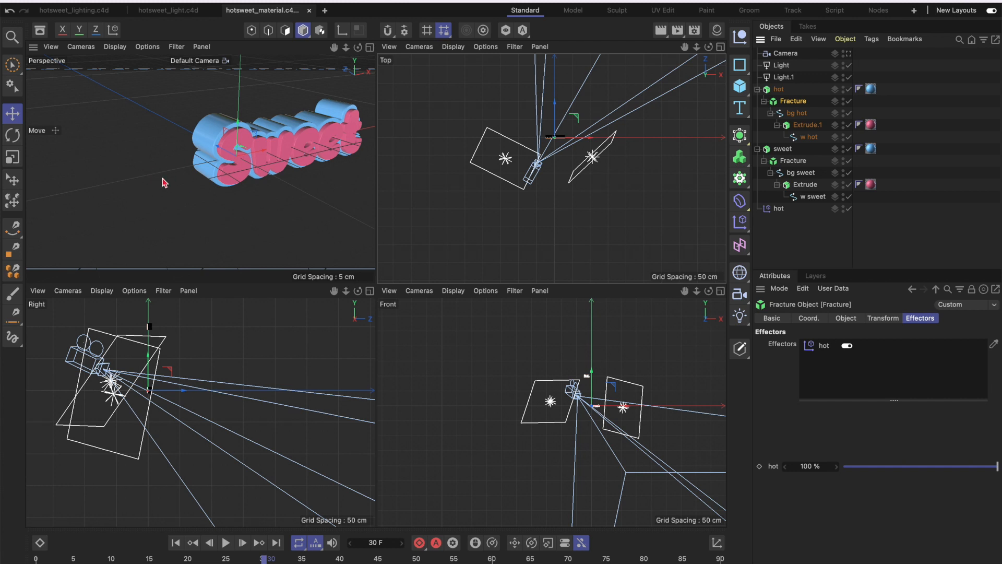
scroll(170, 173, down, 10)
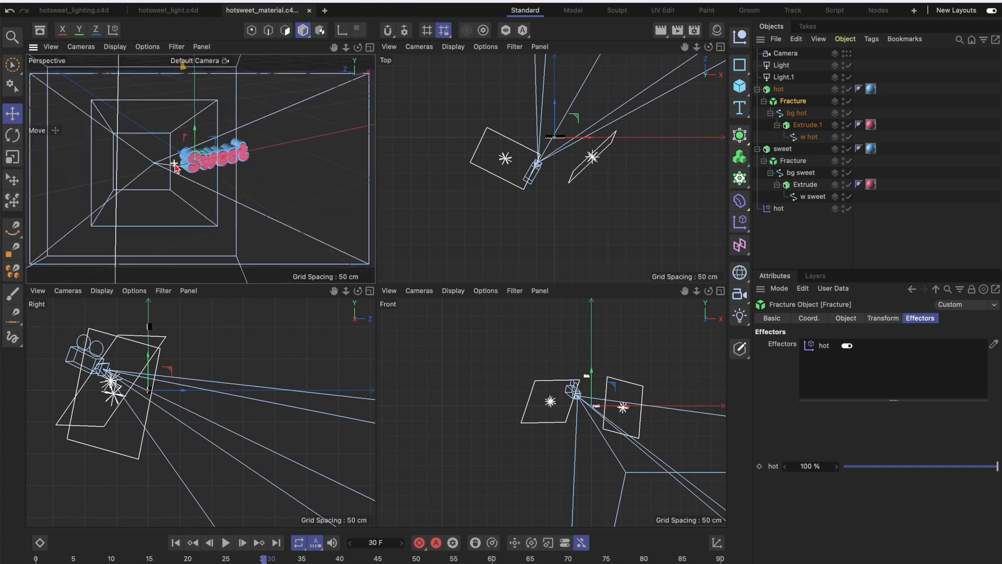
scroll(181, 151, up, 10)
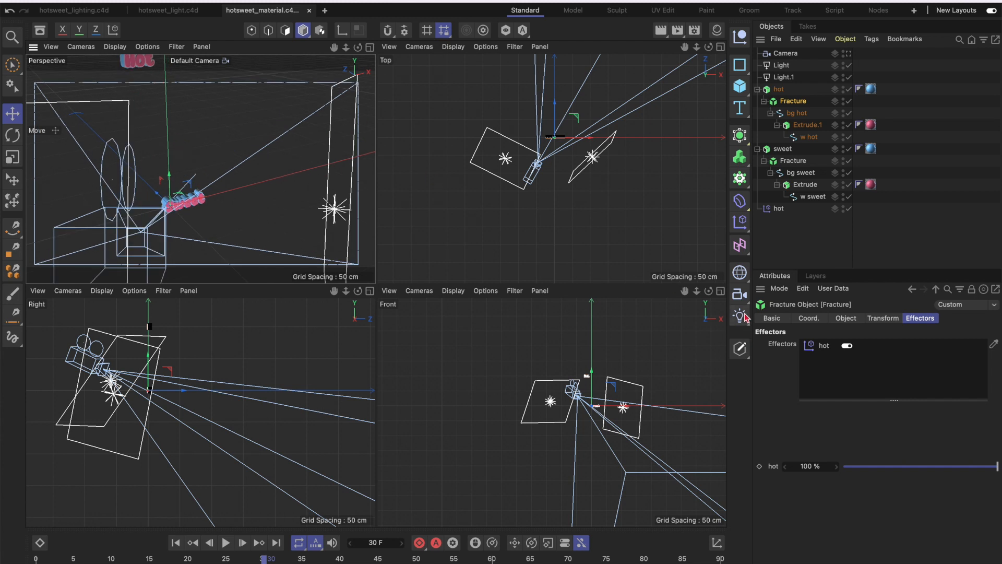
- Try shifting the hot Plain effector along Z and reset its Z position to 0 cm
click(811, 320)
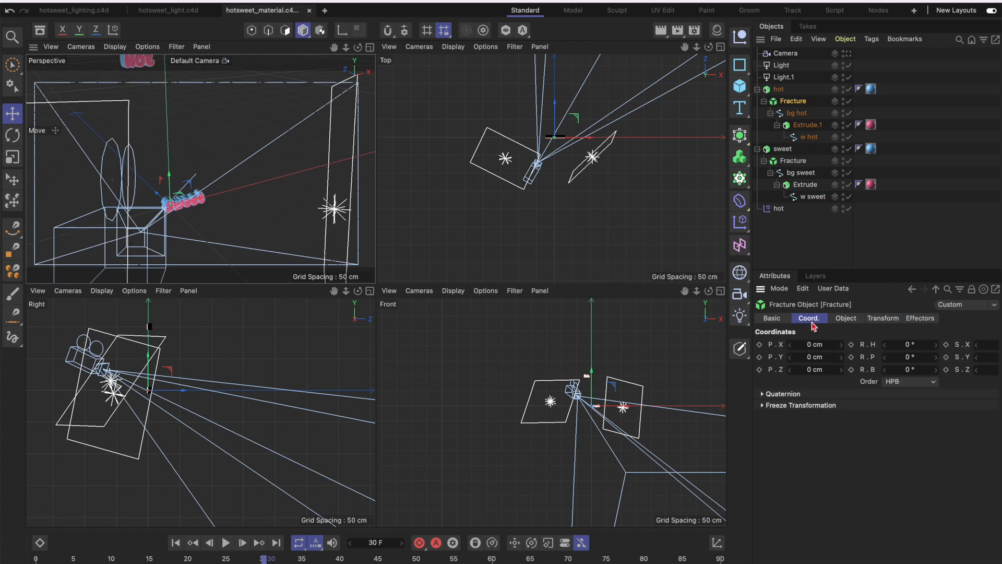
click(779, 209)
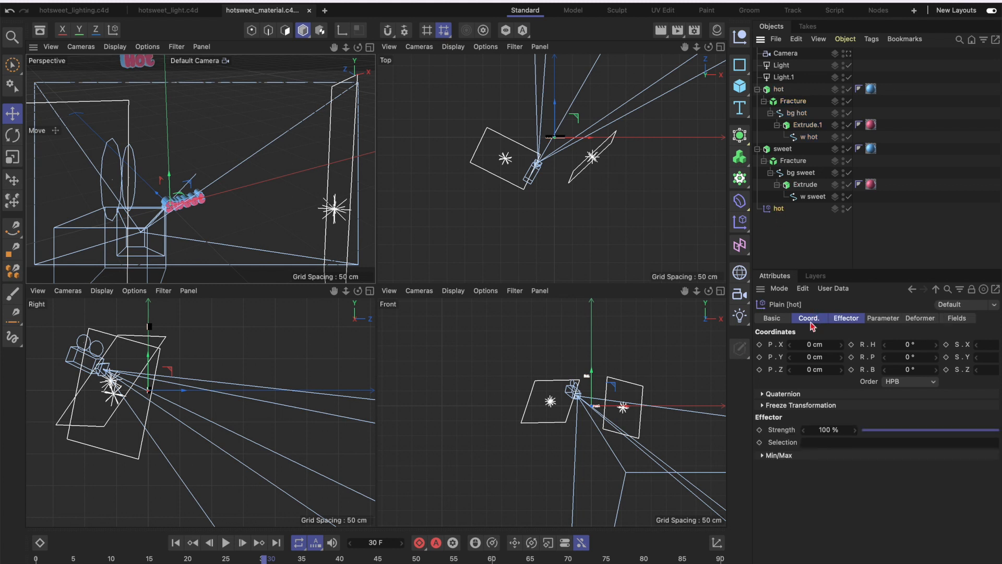
drag(814, 371, 824, 372)
double_click(815, 369)
text(0)
key(Return)
drag(815, 369, 818, 370)
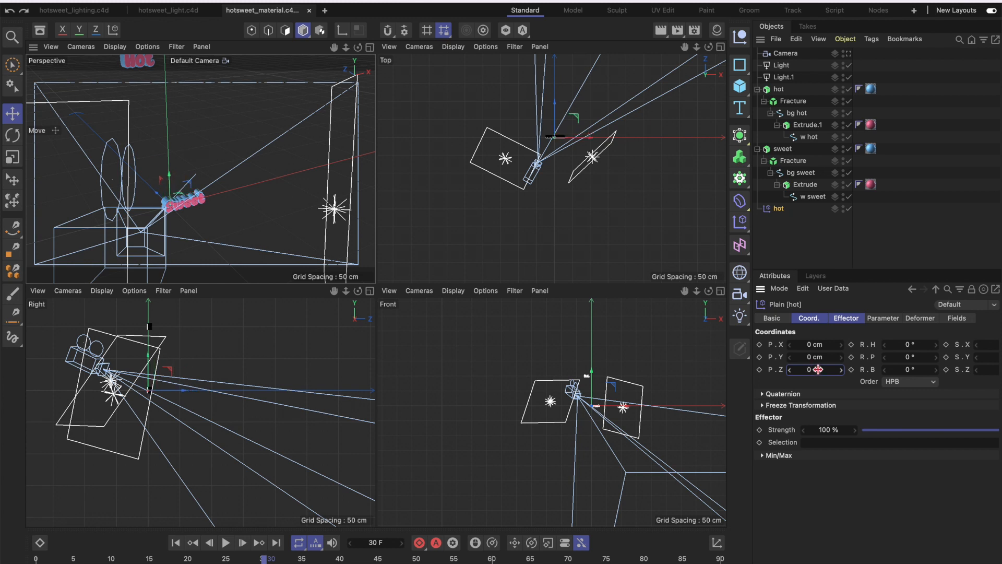
- Set the Y position of the hot extrusion's Fracture to -100 cm to bring the word back beside "Sweet"
click(804, 104)
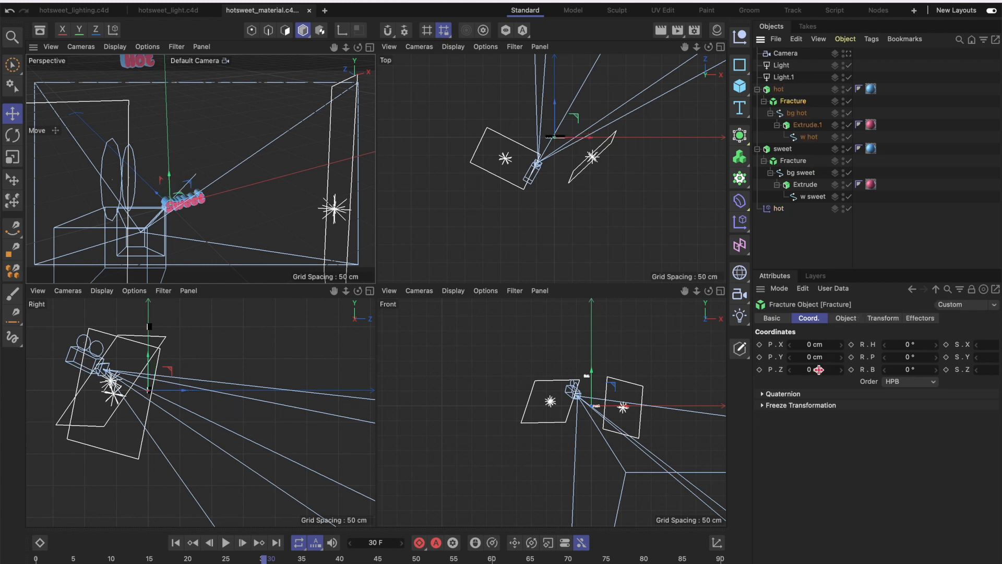
mouse_move(815, 370)
mouse_down()
mouse_move(825, 369)
mouse_move(789, 370)
mouse_move(840, 357)
mouse_move(806, 358)
mouse_up()
drag(815, 357, 811, 357)
scroll(168, 209, up, 10)
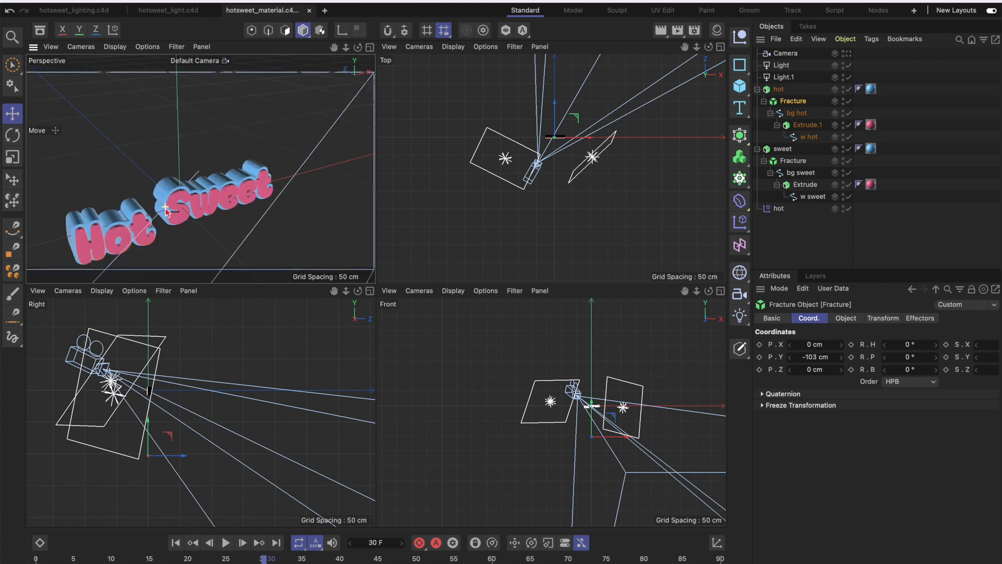
drag(334, 48, 368, 0)
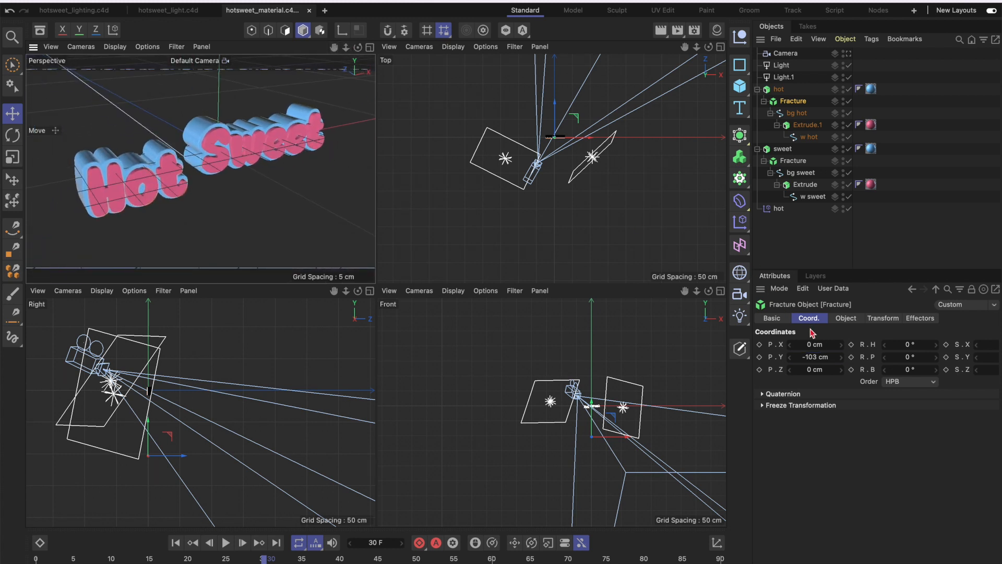
mouse_move(815, 359)
mouse_down()
mouse_move(851, 359)
mouse_move(809, 360)
mouse_up()
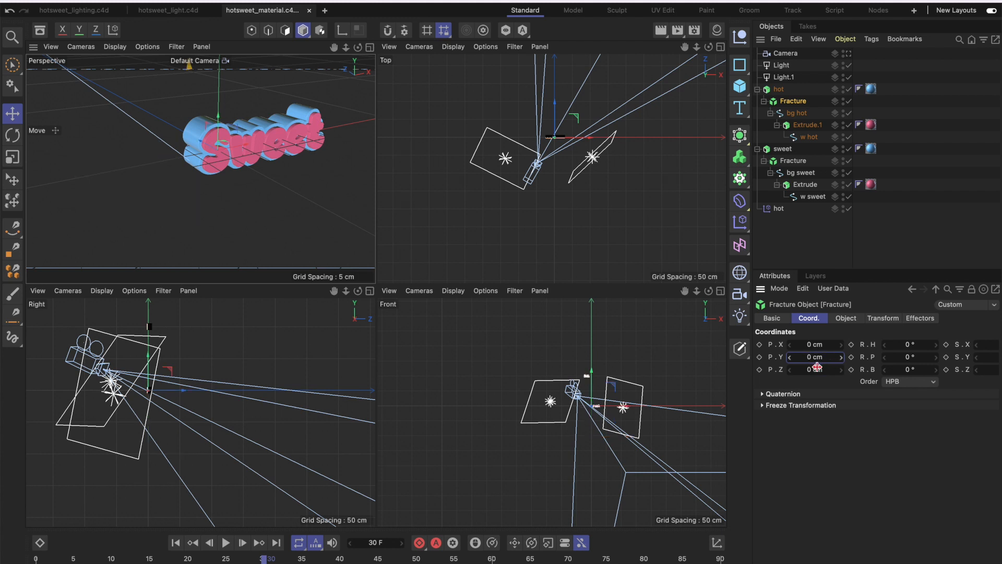
drag(815, 358, 795, 359)
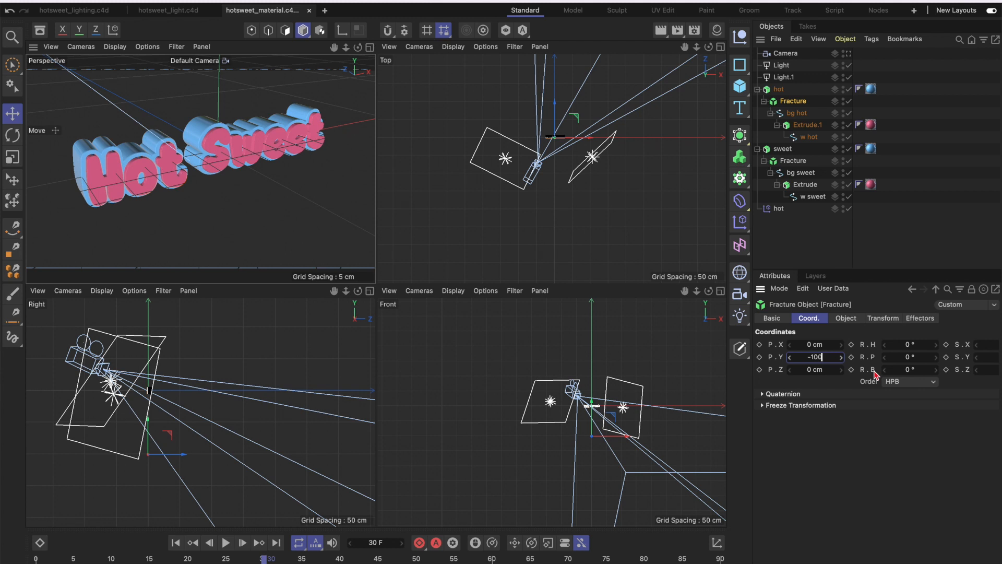
key(Return)
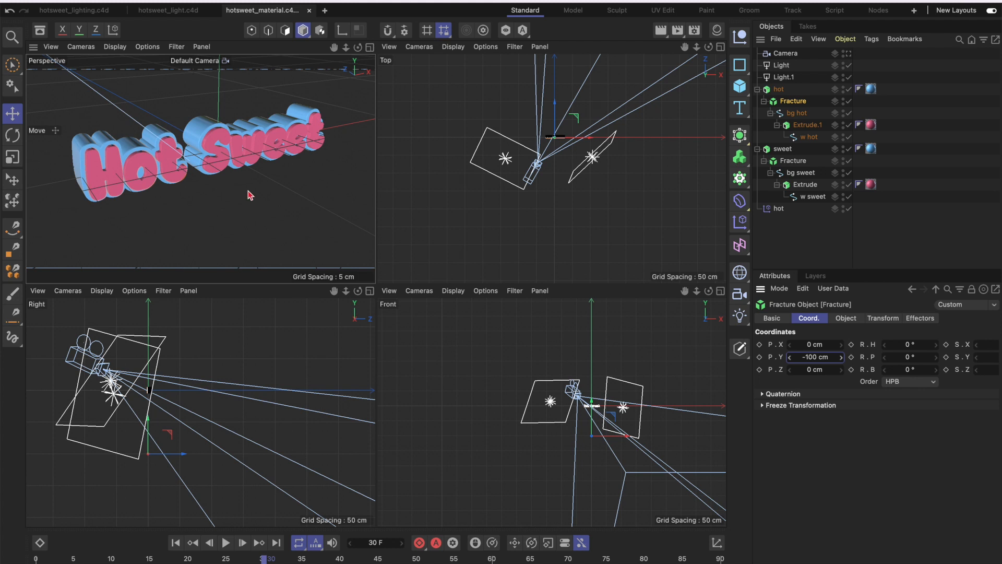
- Try shifting the hot extrusion's Fracture to X -3 cm and reset its X position to 0 cm
drag(815, 371, 815, 344)
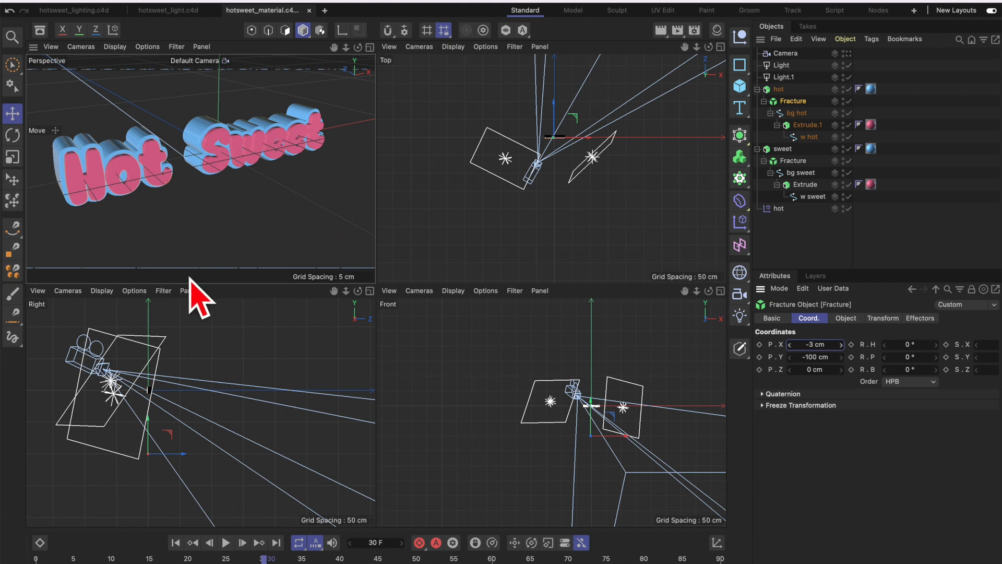
click(815, 344)
text(0)
key(Return)
click(817, 345)
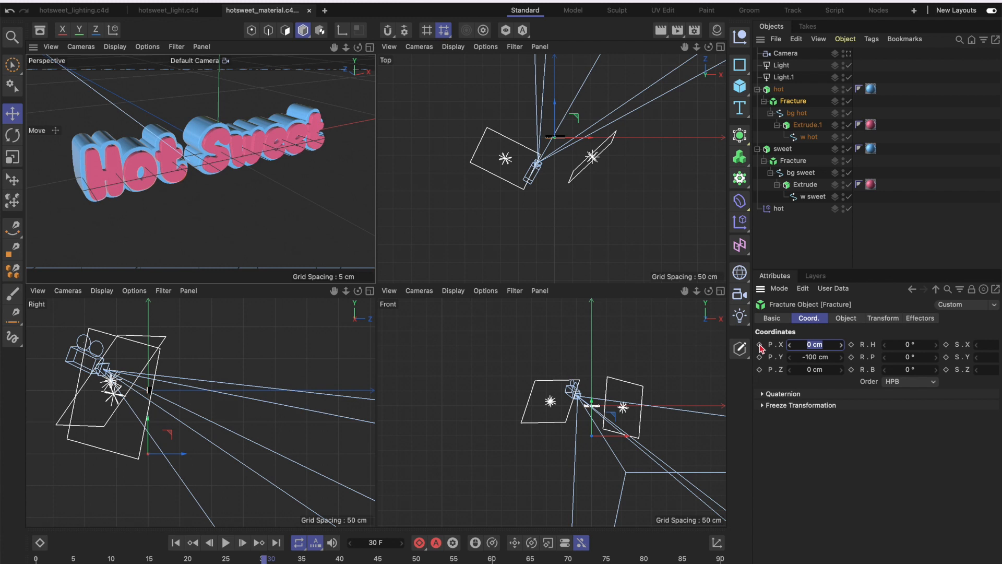
- Try shifting the hot extrusion's Fracture to X -29 cm at frame 0, and reset its X position to 0 cm at frame 30
drag(264, 559, 8, 561)
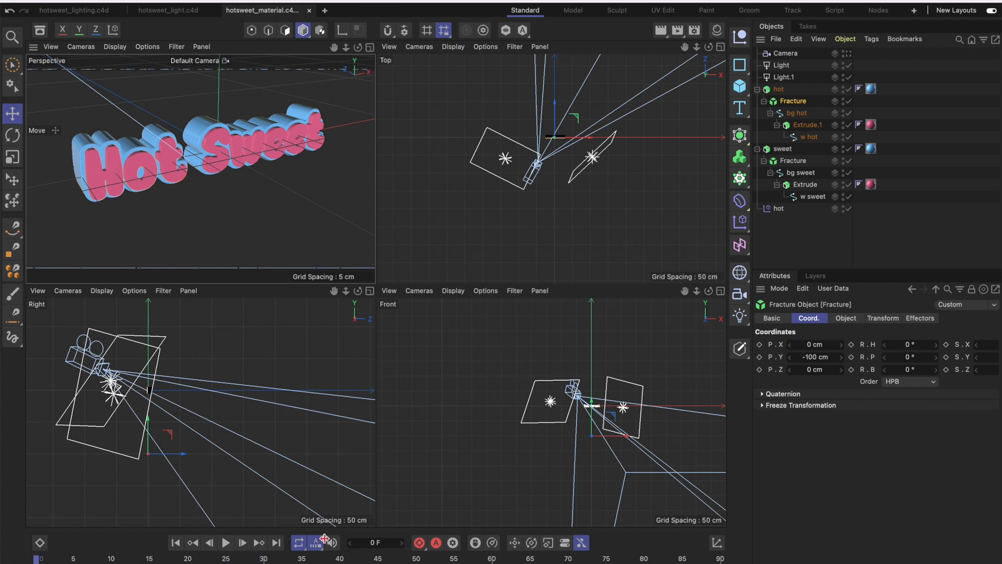
drag(815, 345, 799, 345)
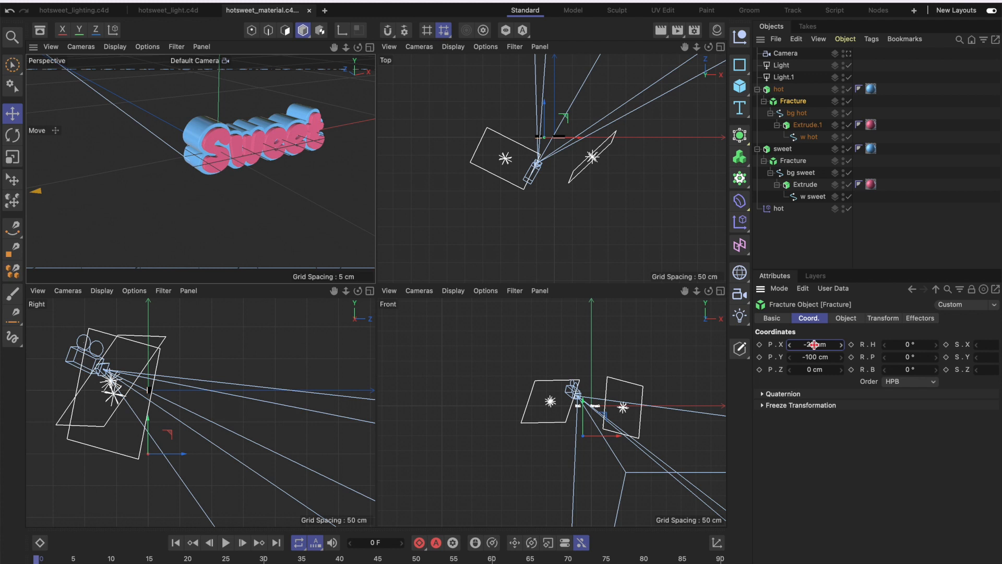
drag(36, 560, 263, 559)
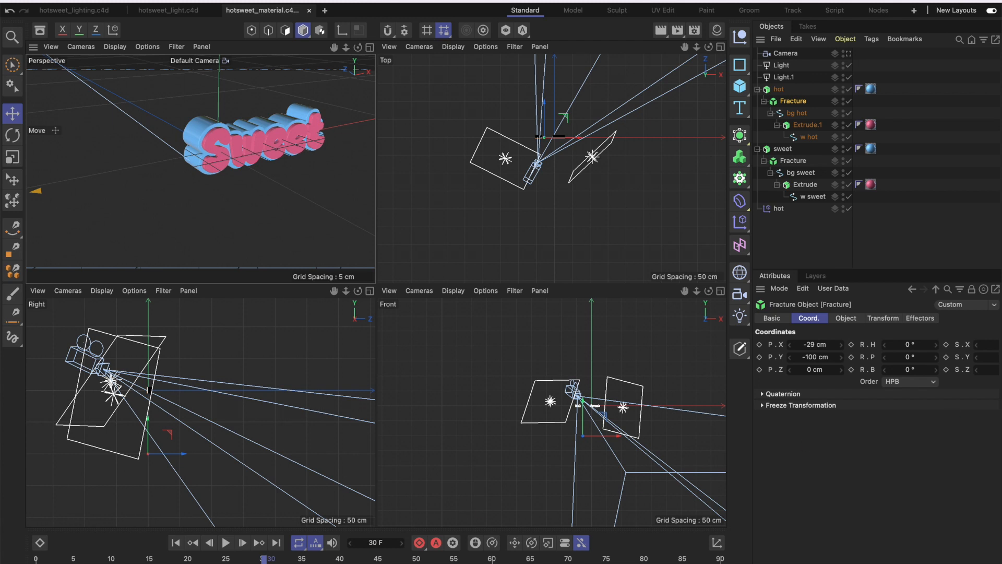
click(813, 345)
click(833, 395)
drag(814, 344, 863, 344)
click(812, 343)
text(0)
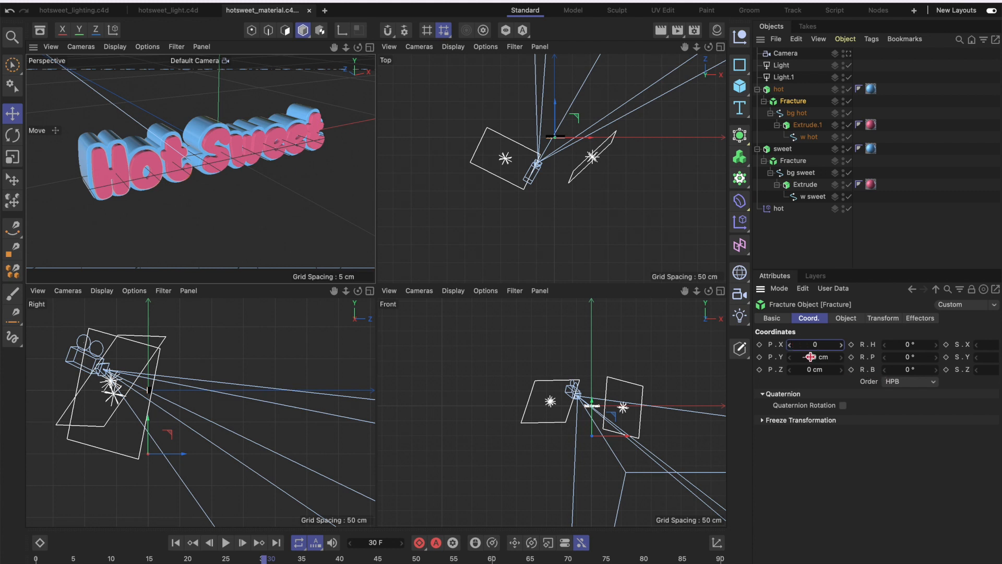
click(811, 358)
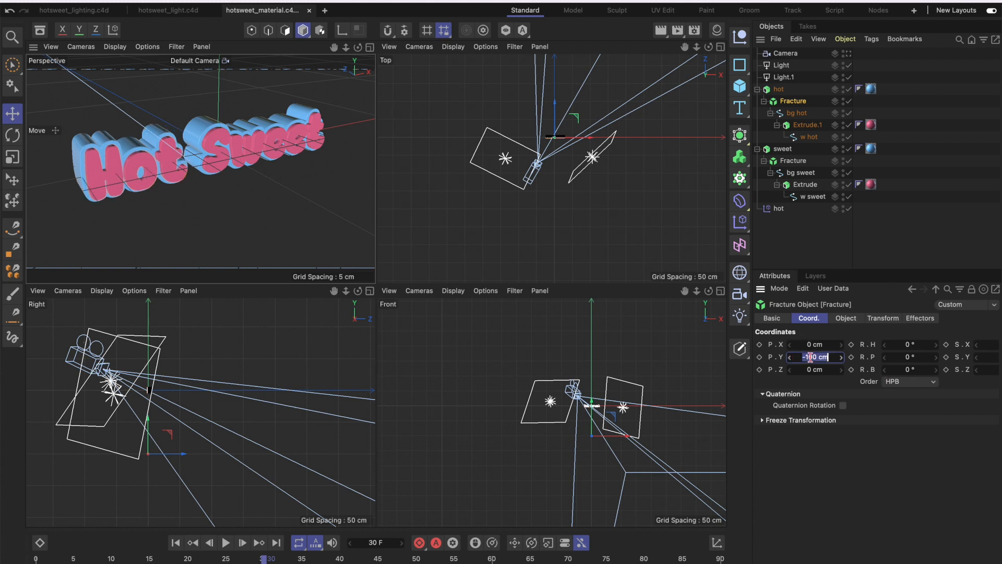
- Keyframe the X position of the hot extrusion's Fracture at 0 cm on frame 30 and at -30 cm on frame 0
click(760, 345)
drag(264, 560, 23, 555)
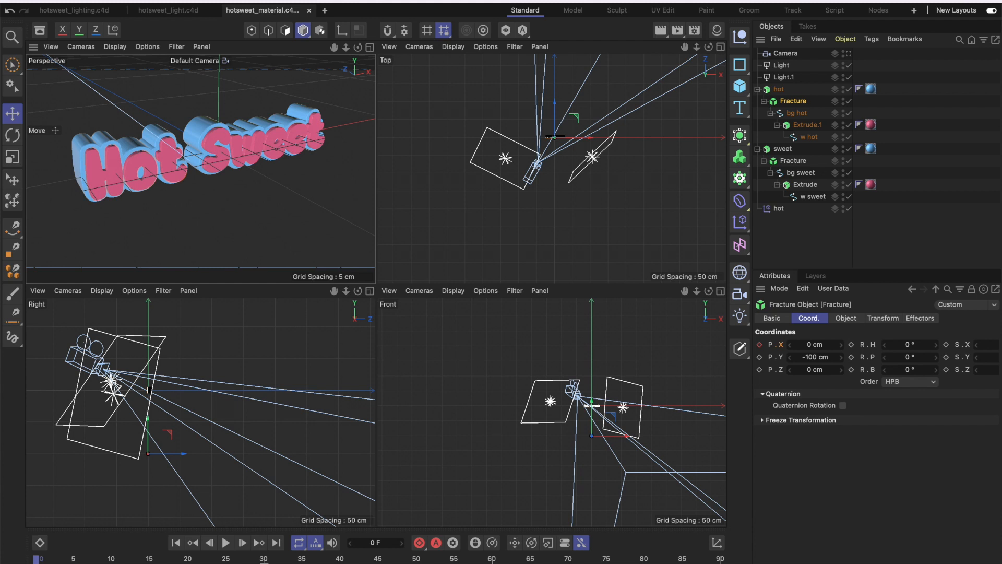
drag(840, 345, 825, 344)
click(759, 345)
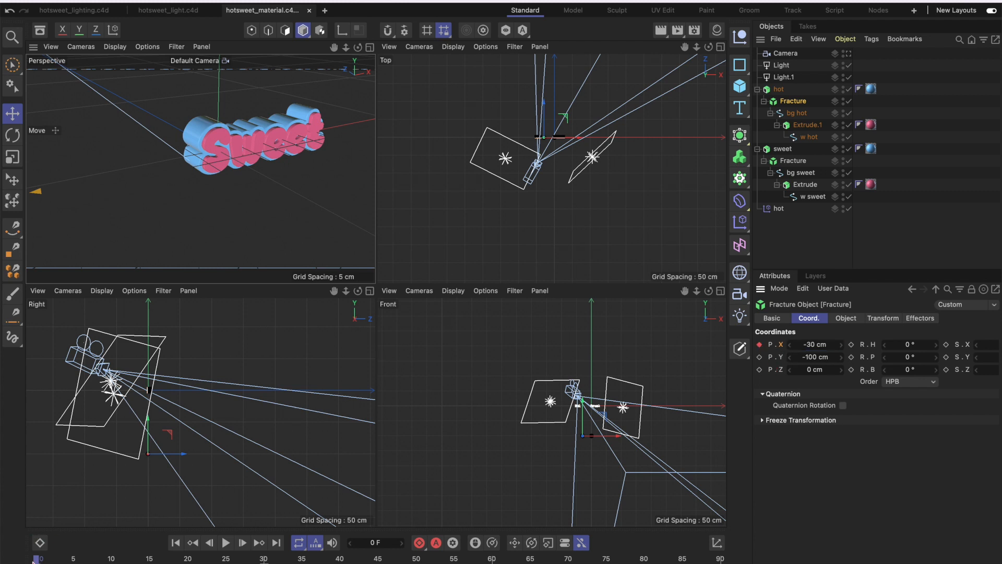
drag(36, 559, 264, 558)
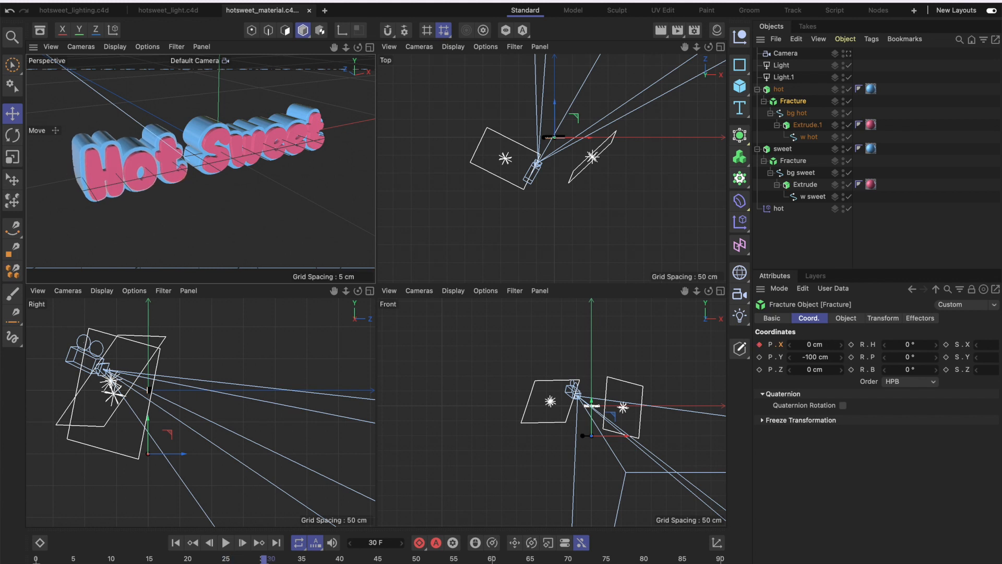
- Add a second Plain effector with no object selected, place it below the hot effector and rename it "sweet"
click(782, 249)
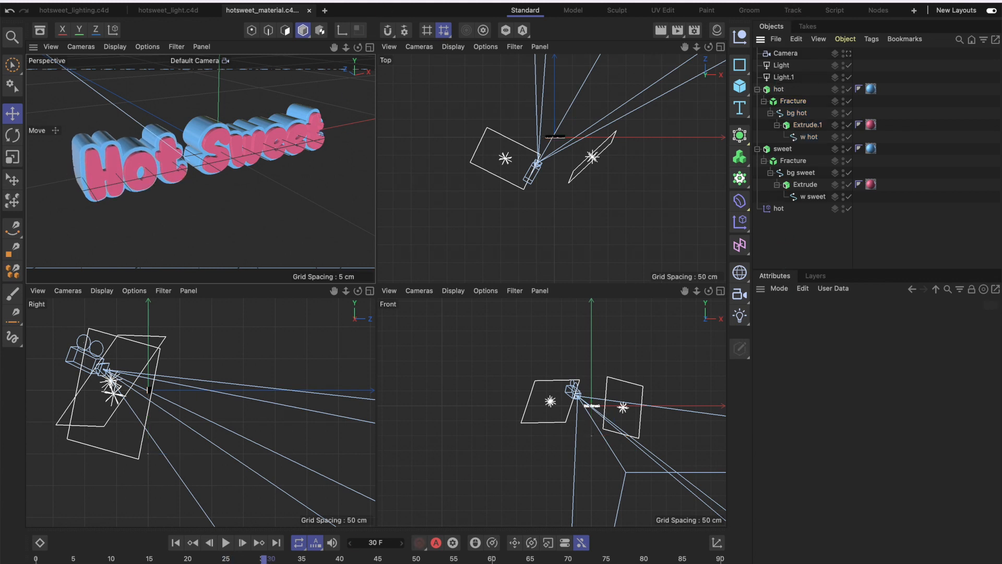
click(394, 1)
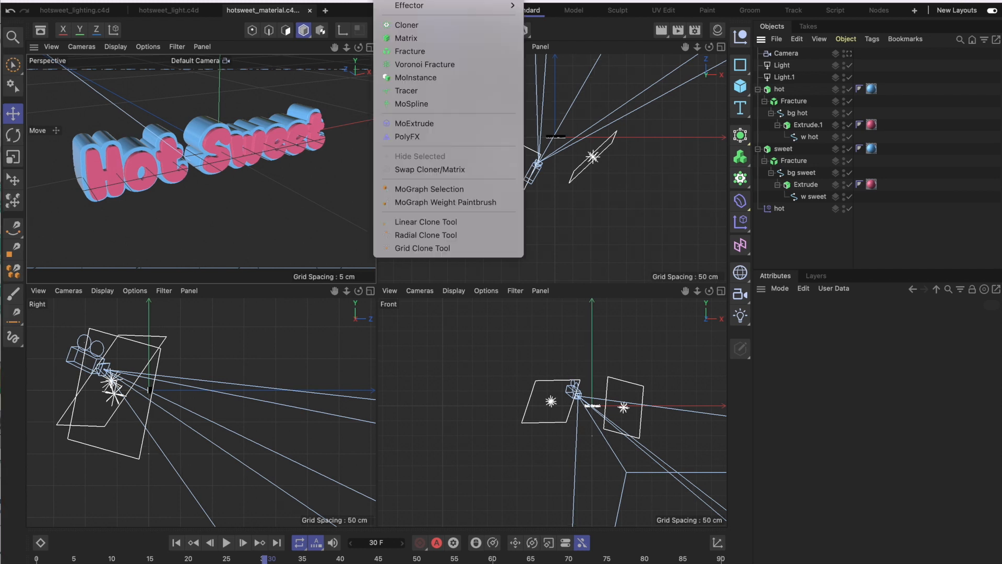
mouse_move(412, 6)
click(546, 16)
drag(782, 54, 779, 240)
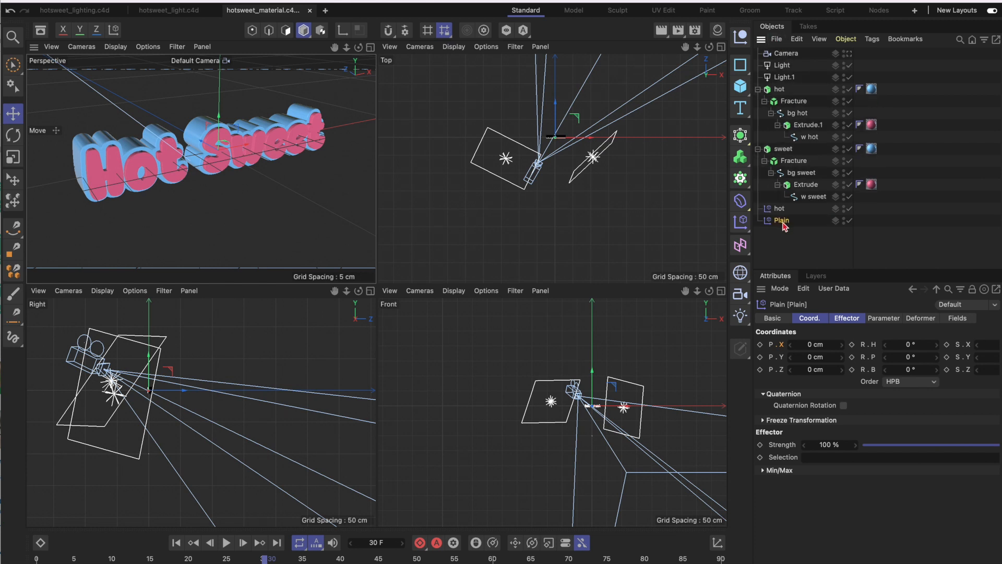
double_click(782, 220)
text(sweet)
key(Return)
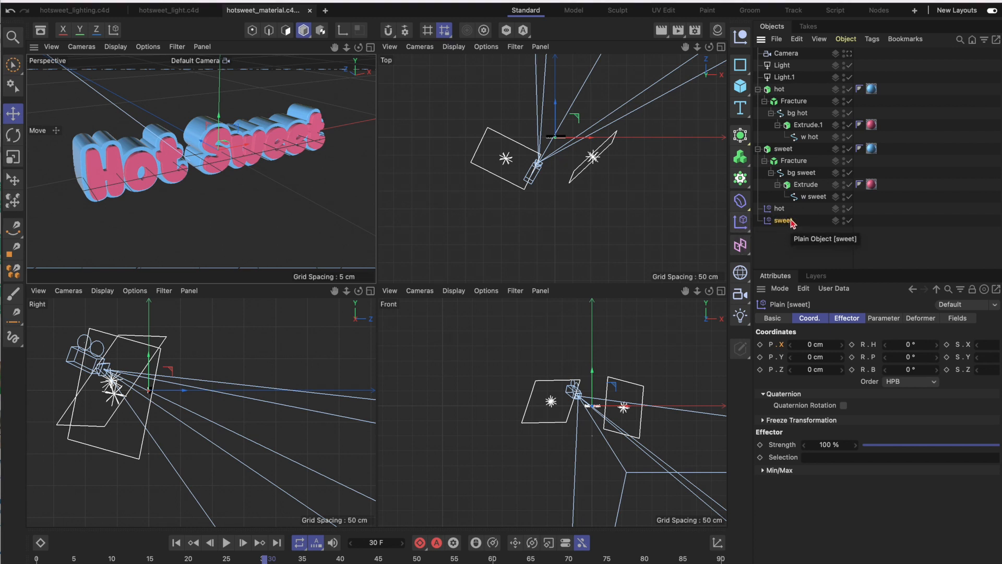
- Assign the sweet Plain effector to the effectors of the Fracture inside the sweet extrusion
click(797, 161)
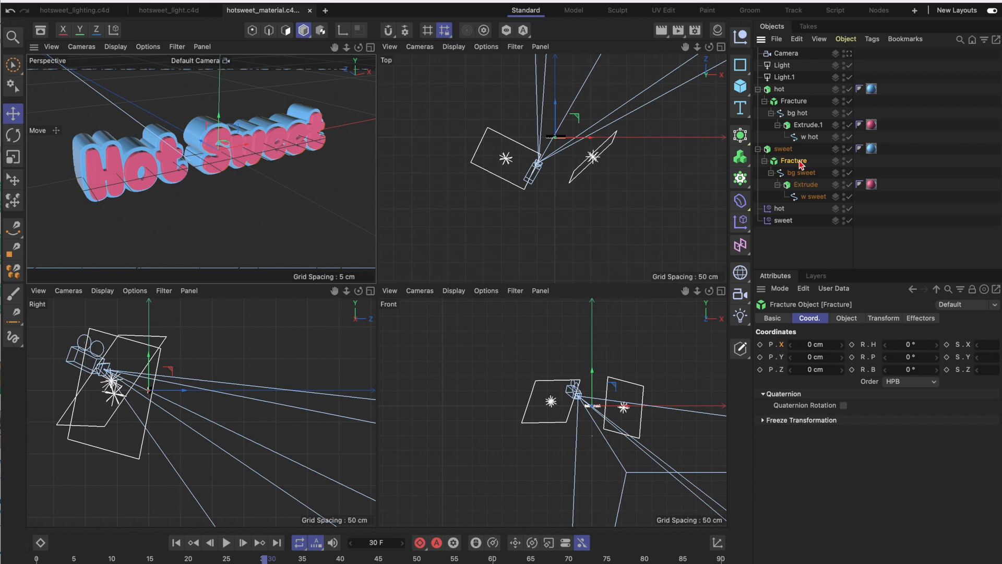
click(920, 319)
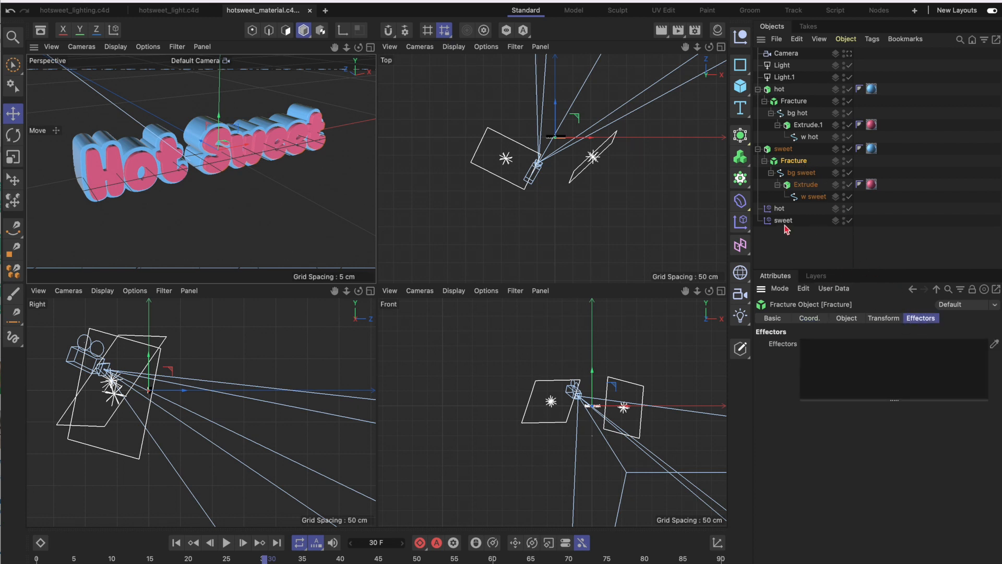
drag(786, 225, 827, 368)
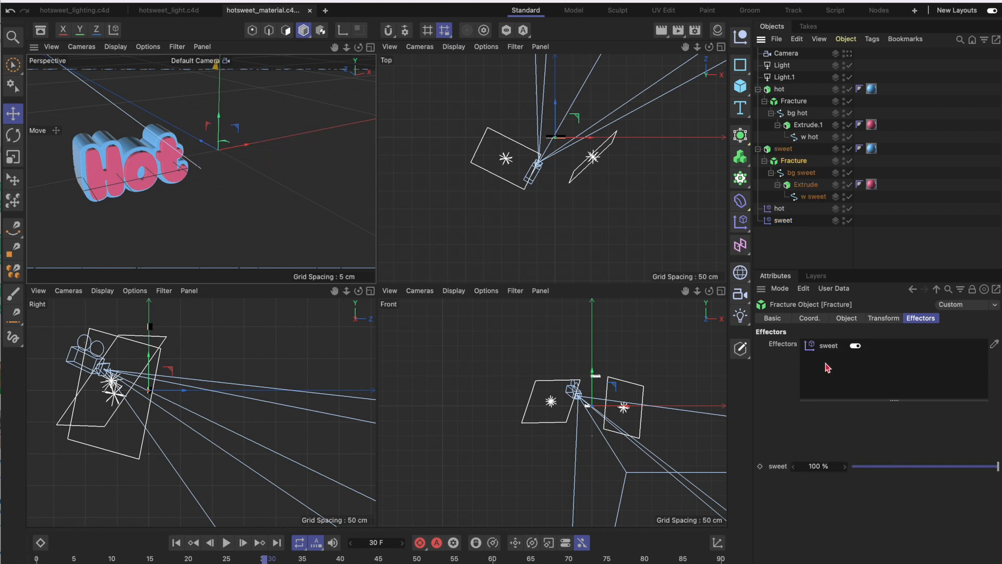
click(815, 318)
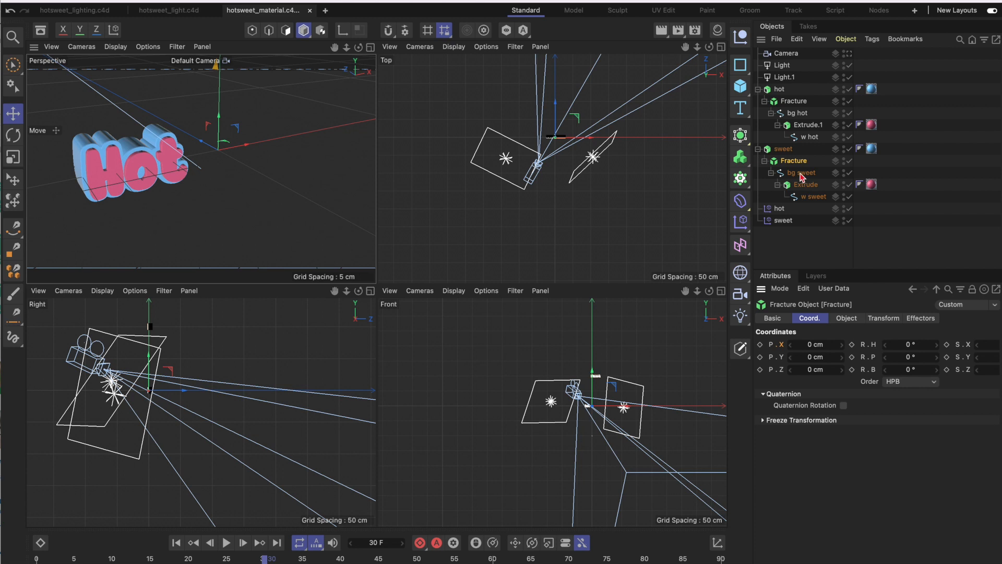
- Inspect the sweet Plain effector's coordinates and locate the displaced word "Sweet" in the perspective view
click(785, 220)
click(813, 319)
click(847, 318)
click(815, 319)
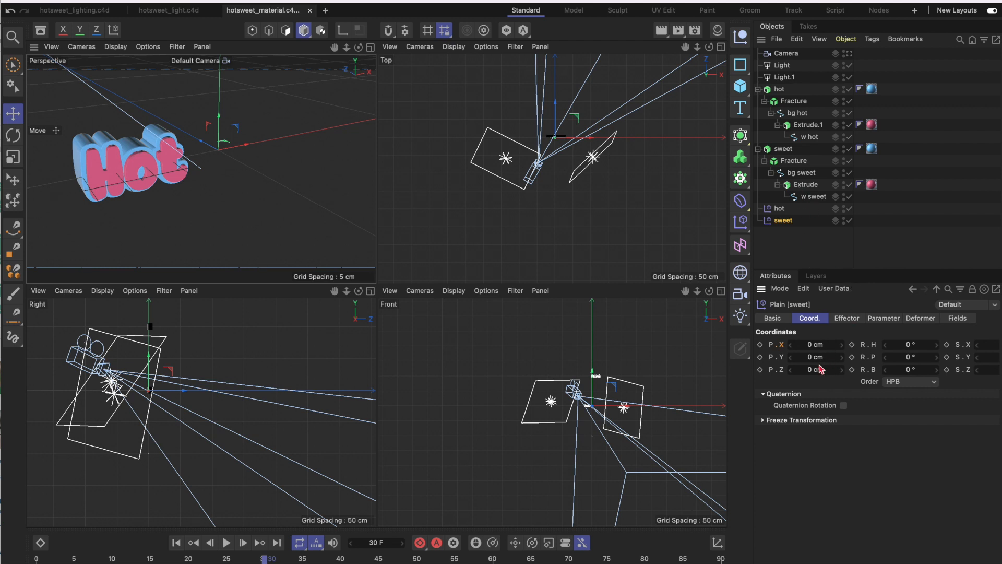
scroll(264, 185, down, 15)
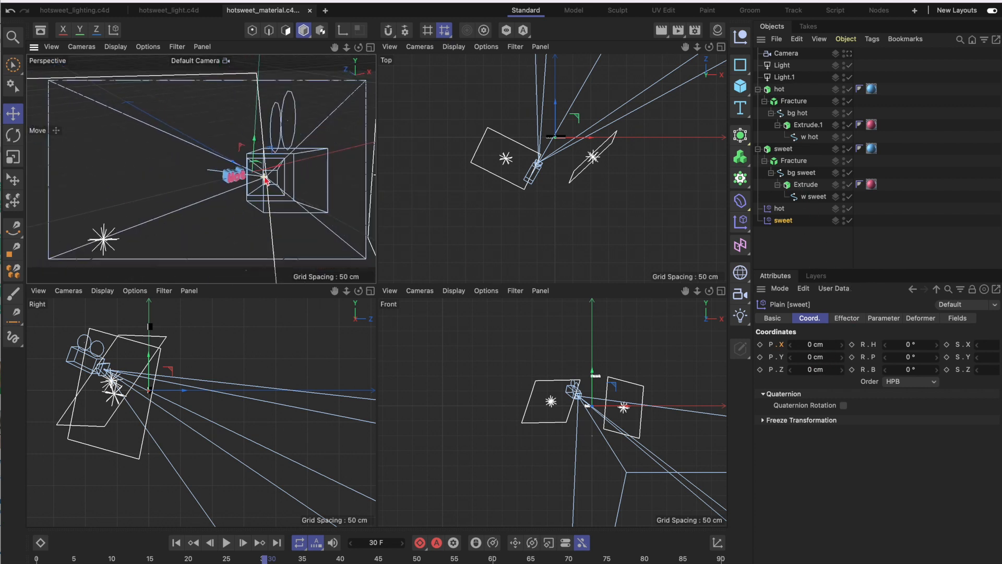
scroll(266, 175, up, 5)
scroll(269, 167, down, 6)
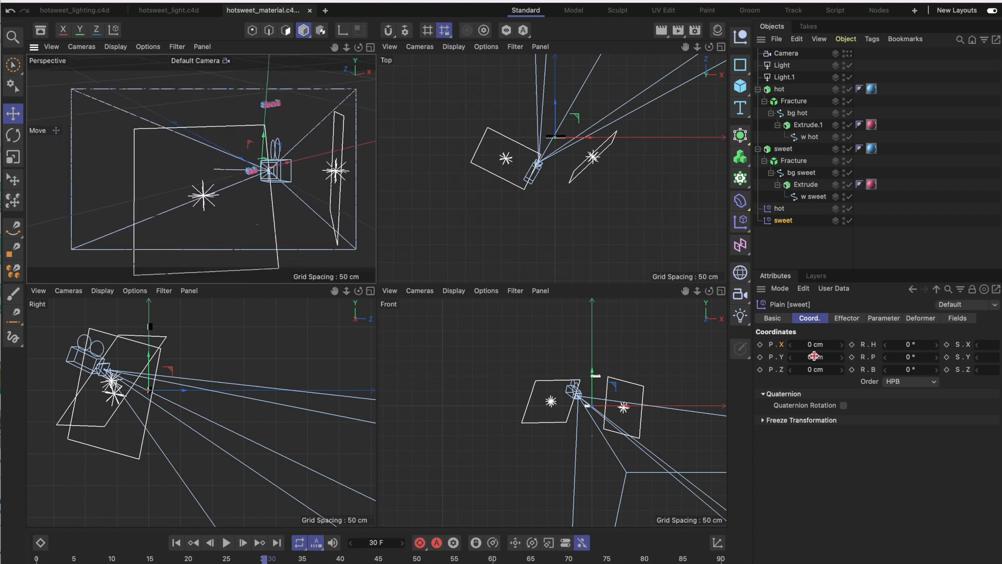
mouse_move(815, 345)
mouse_down()
mouse_move(831, 345)
mouse_move(806, 344)
mouse_up()
- Set the Y position of the sweet extrusion's Fracture to -100 cm to bring the word back beside "Hot"
click(794, 161)
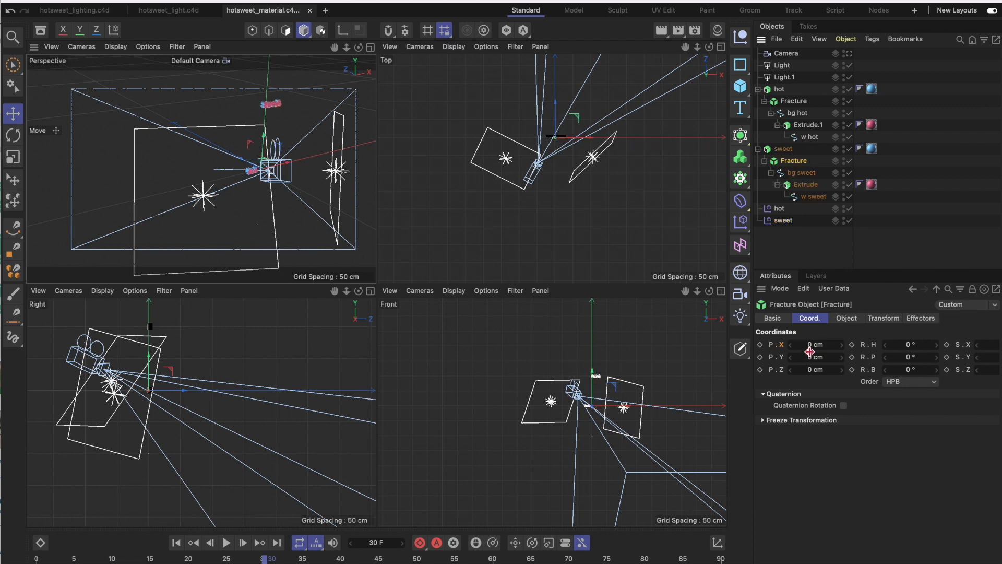
mouse_move(810, 345)
mouse_down()
mouse_move(819, 357)
mouse_move(801, 357)
mouse_up()
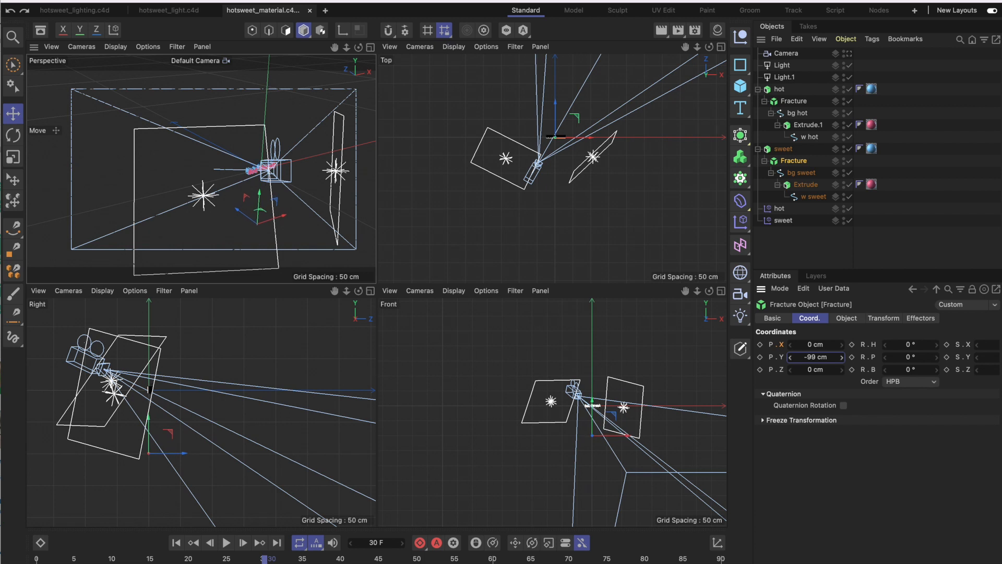
scroll(235, 162, up, 10)
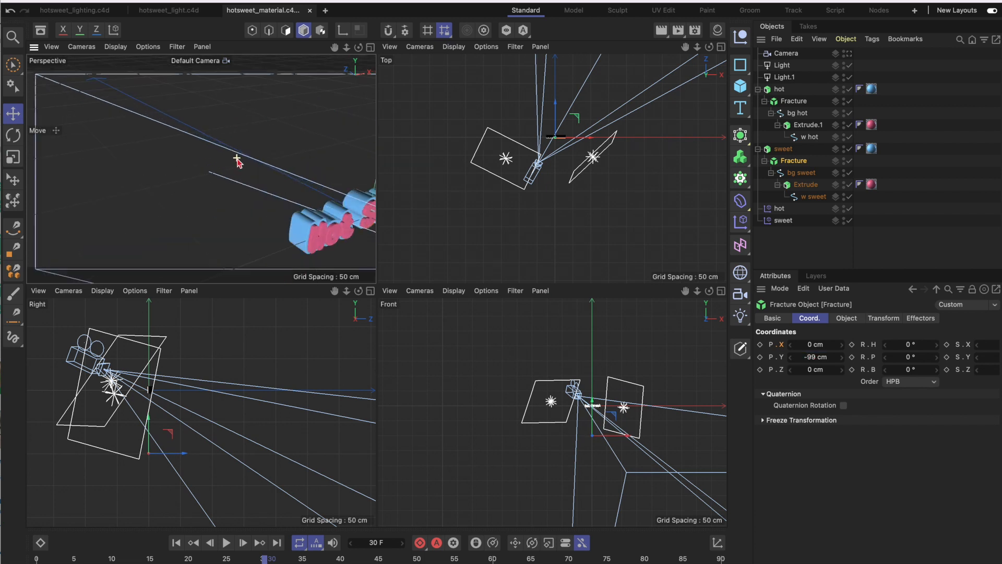
drag(335, 48, 334, 51)
scroll(395, 163, up, 3)
scroll(271, 153, up, 8)
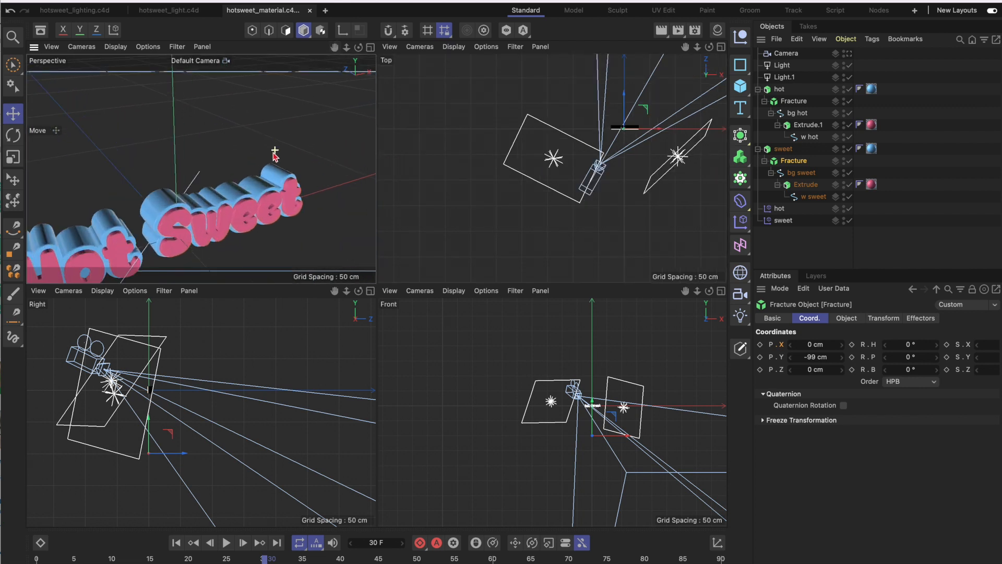
double_click(813, 356)
text(-100)
key(Return)
- Keyframe the X position of the sweet extrusion's Fracture at 147 cm on frame 35 and at 0 cm on frame 60
drag(359, 47, 375, 48)
scroll(290, 117, down, 10)
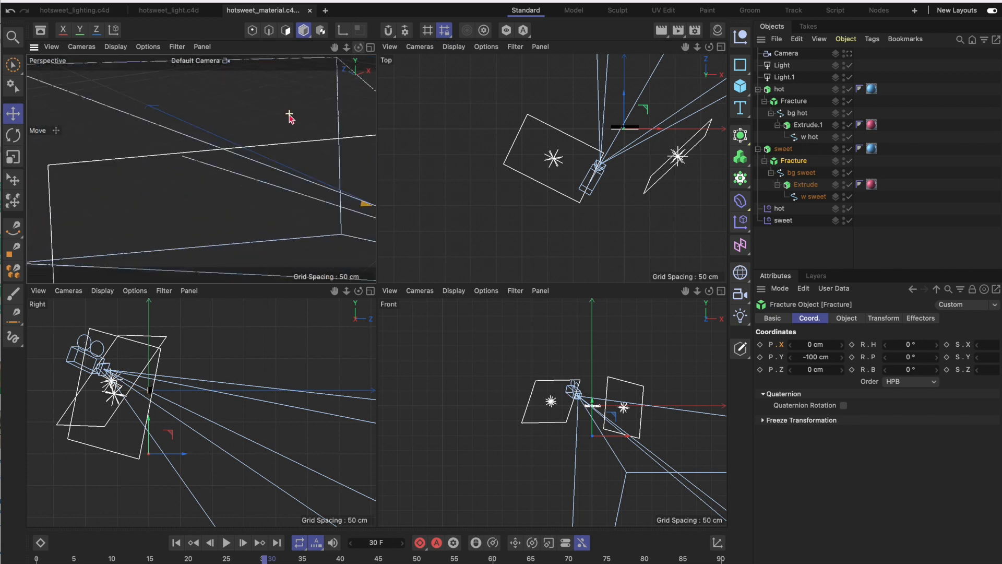
drag(335, 48, 346, 68)
drag(335, 47, 195, 104)
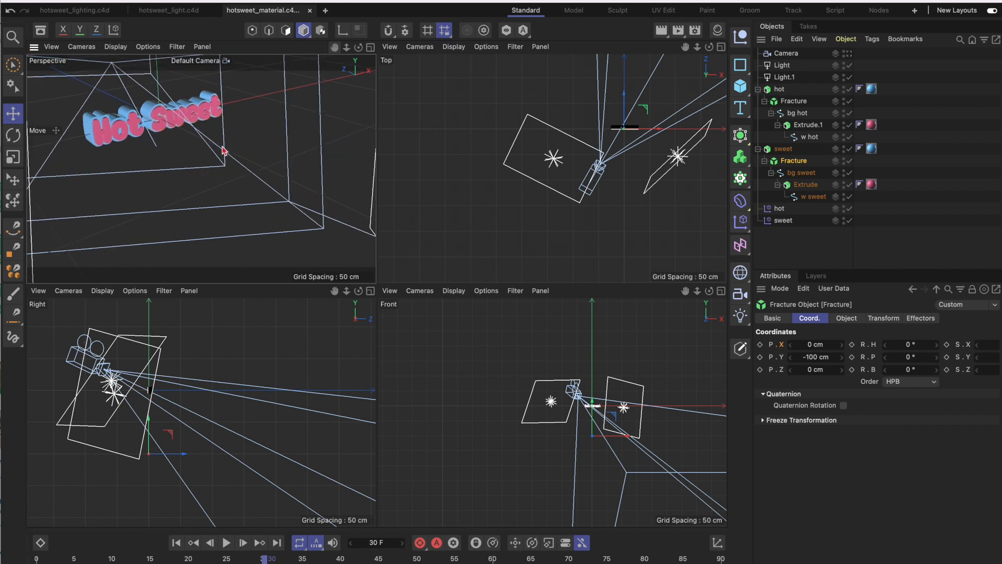
scroll(217, 152, up, 5)
mouse_move(334, 47)
mouse_down()
mouse_move(355, 53)
mouse_move(343, 49)
mouse_up()
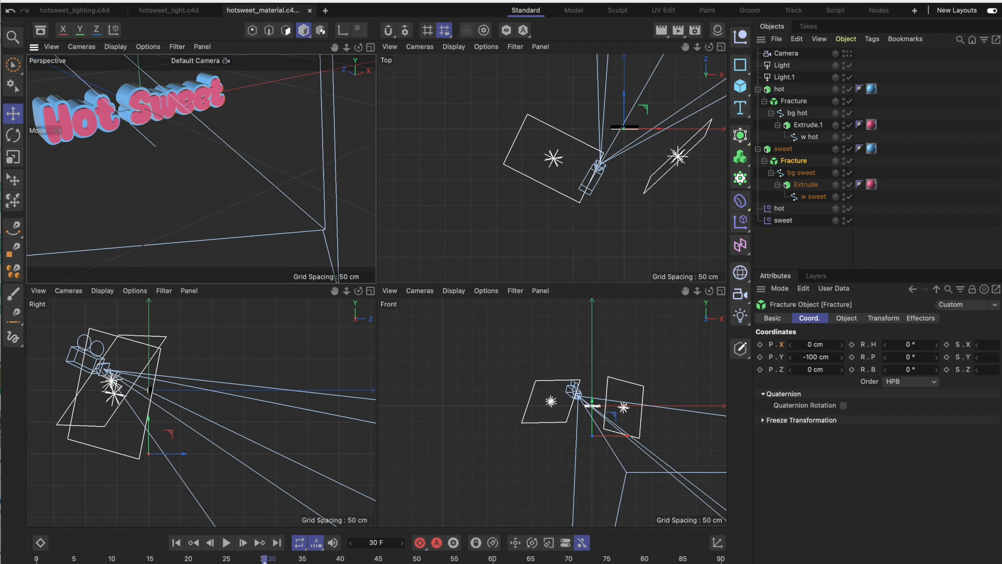
drag(265, 560, 303, 559)
drag(816, 345, 894, 346)
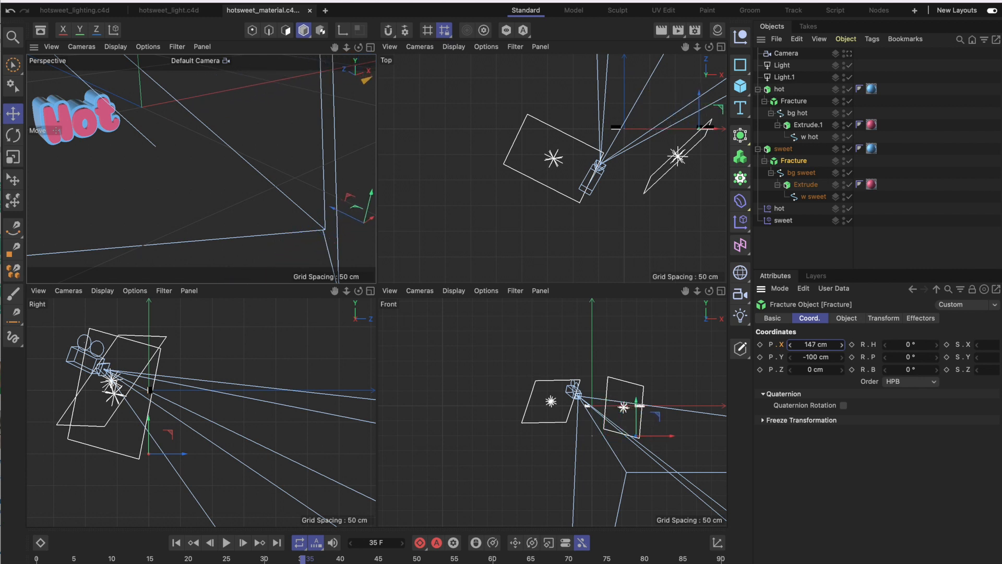
click(760, 345)
drag(302, 559, 492, 559)
drag(817, 345, 740, 345)
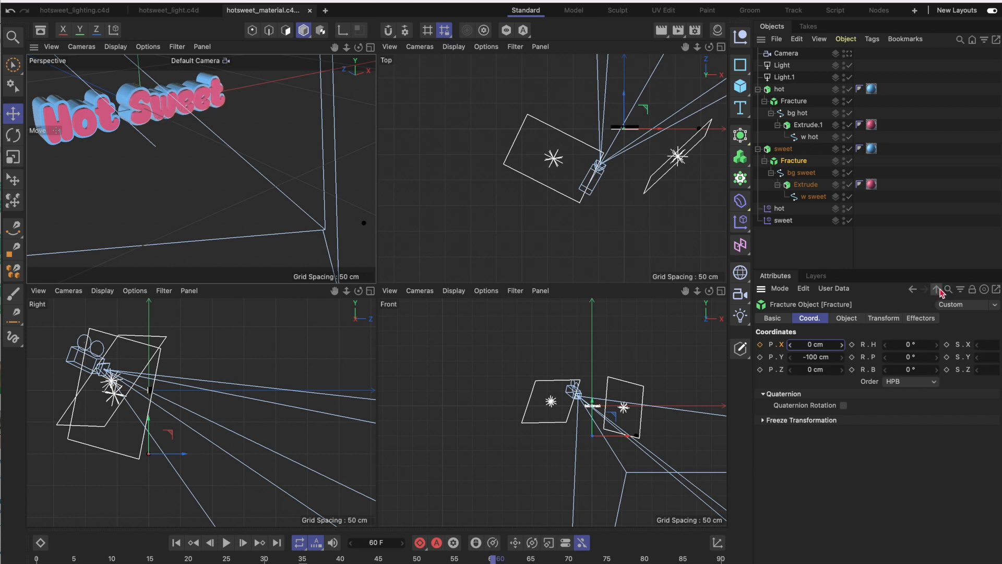
click(760, 345)
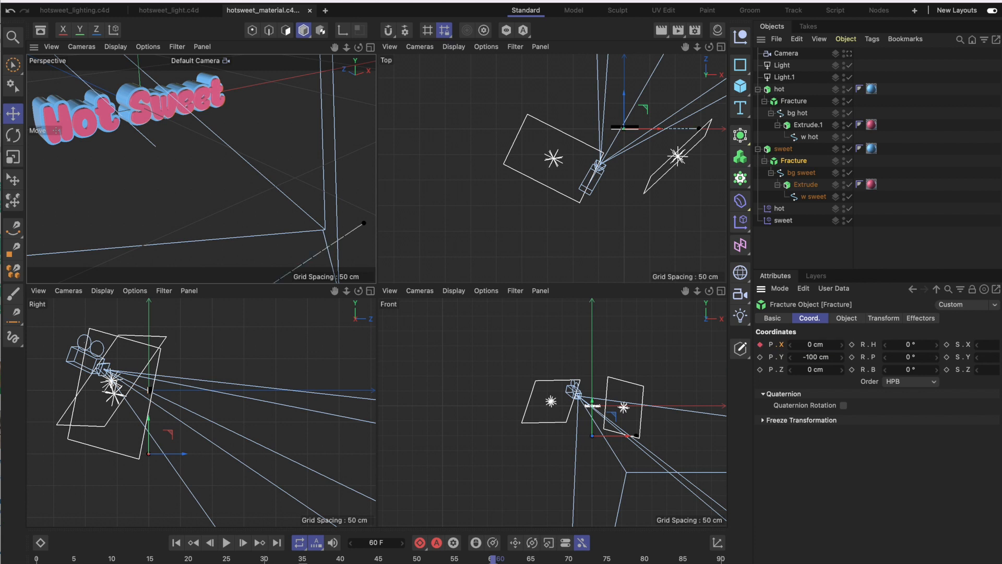
- Play back the animation from frame 0 to check the movement of both words
drag(493, 559, 38, 559)
click(226, 546)
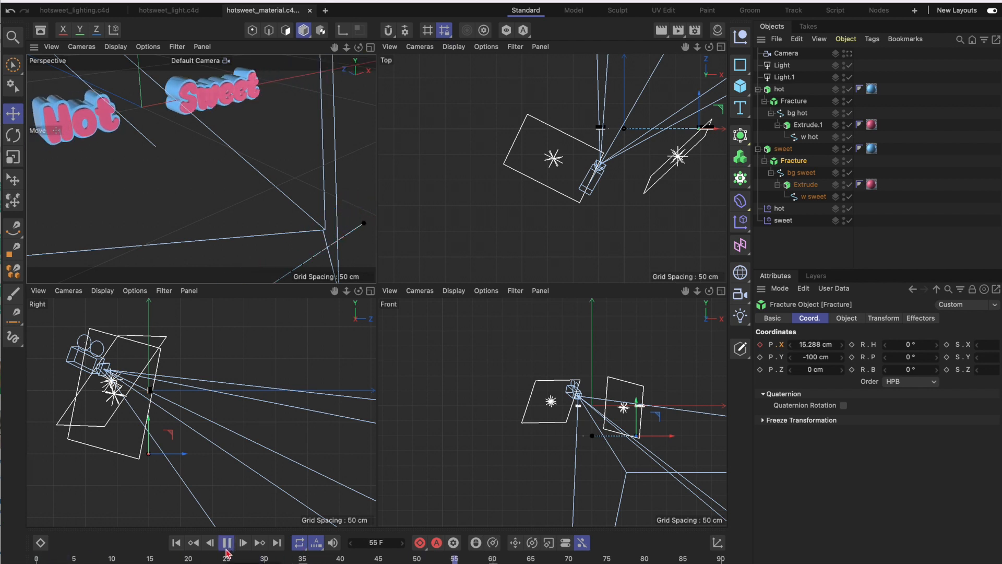
click(227, 544)
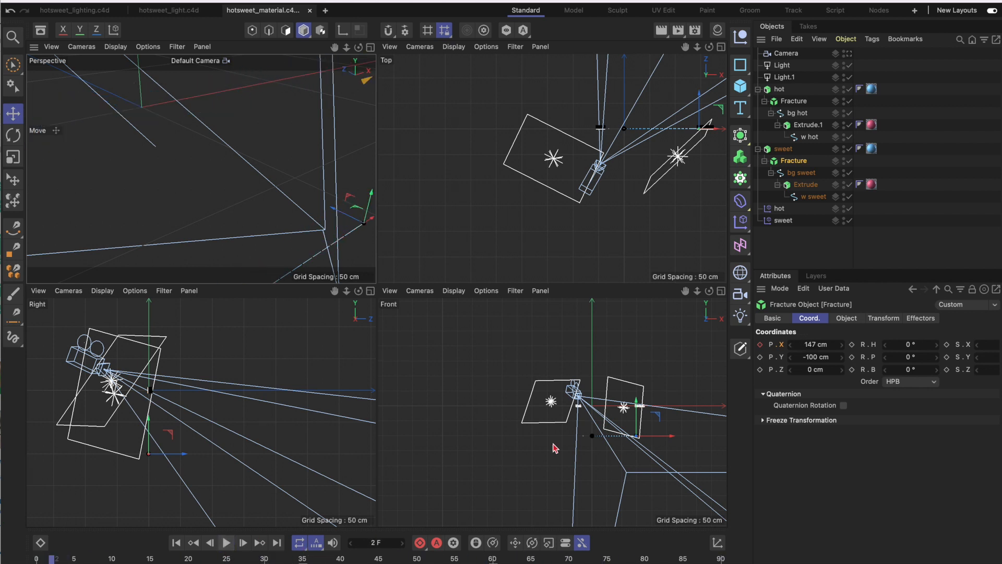
click(226, 543)
click(227, 543)
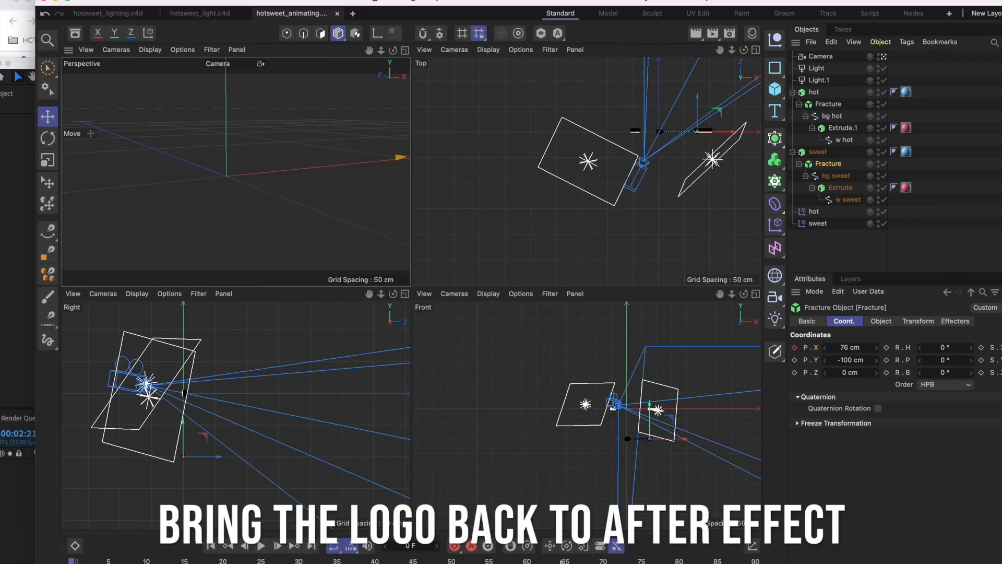
- Scrub the animation to frame 64 to check both words and save the hotsweet_animating project
mouse_move(116, 561)
mouse_down()
mouse_move(505, 561)
mouse_move(124, 561)
mouse_up()
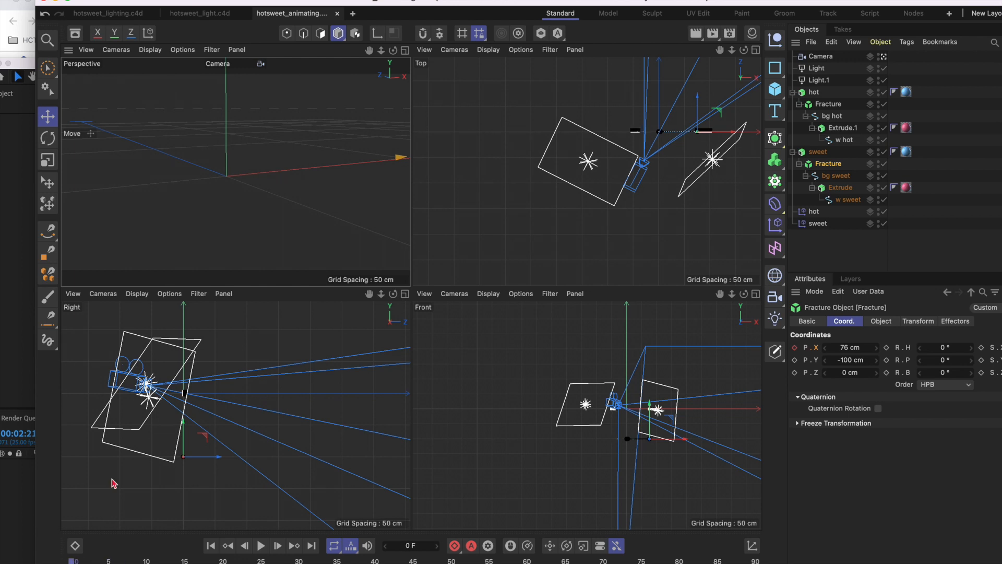
drag(87, 561, 562, 561)
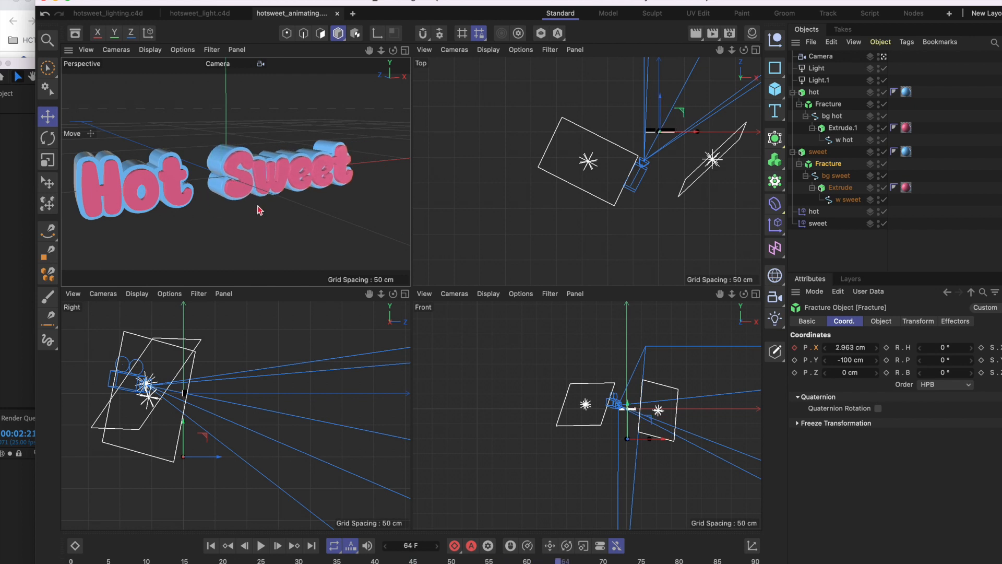
click(92, 1)
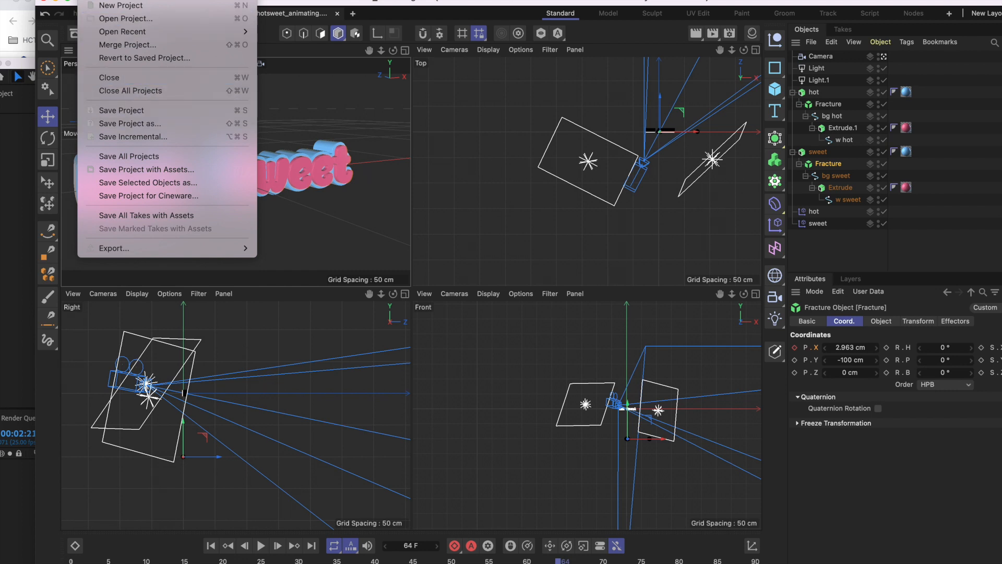
click(134, 111)
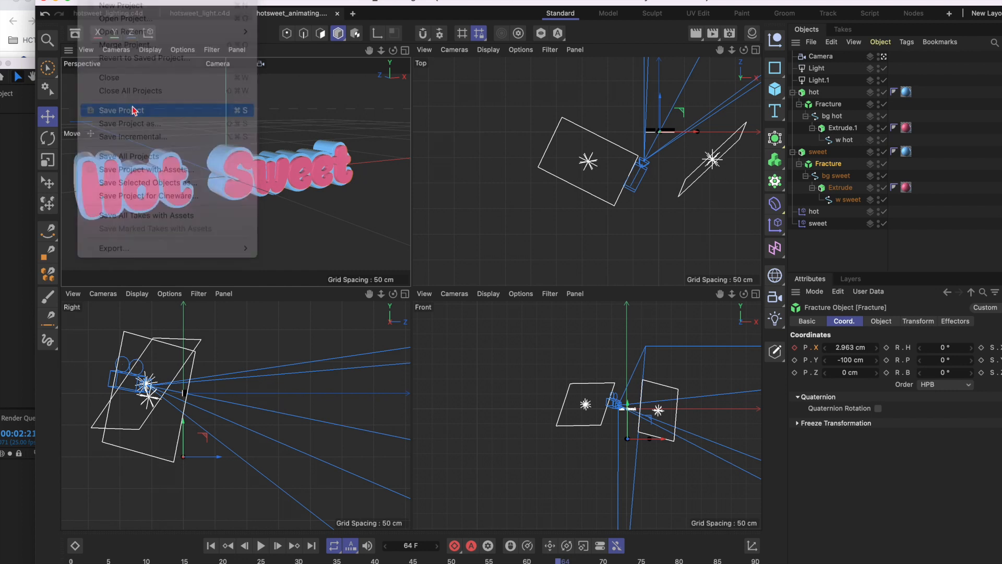
- Switch to After Effects and delete the old hotsweet_animating.c4d footage and Comp 1 from the project
drag(125, 2, 174, 1)
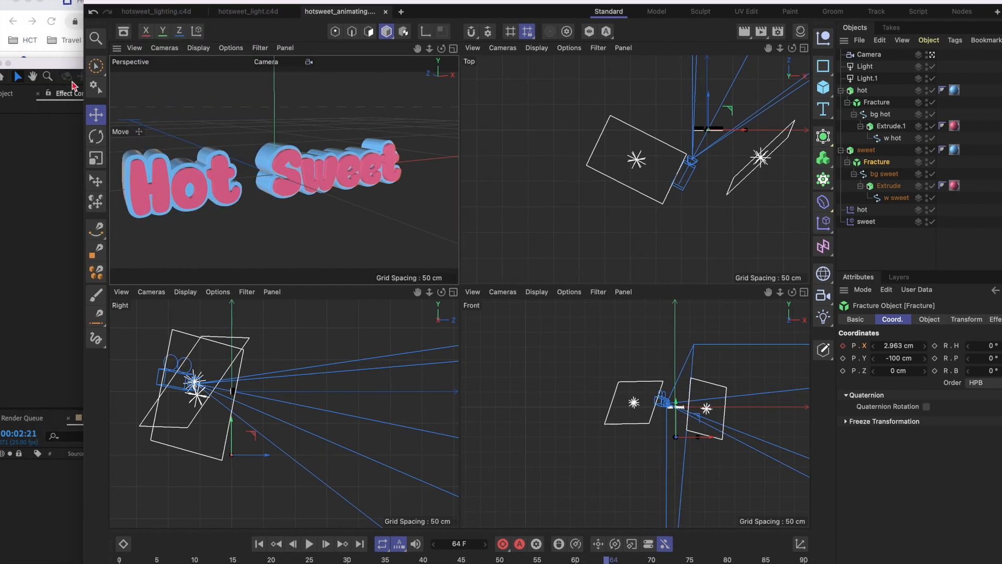
click(67, 70)
drag(203, 68, 219, 8)
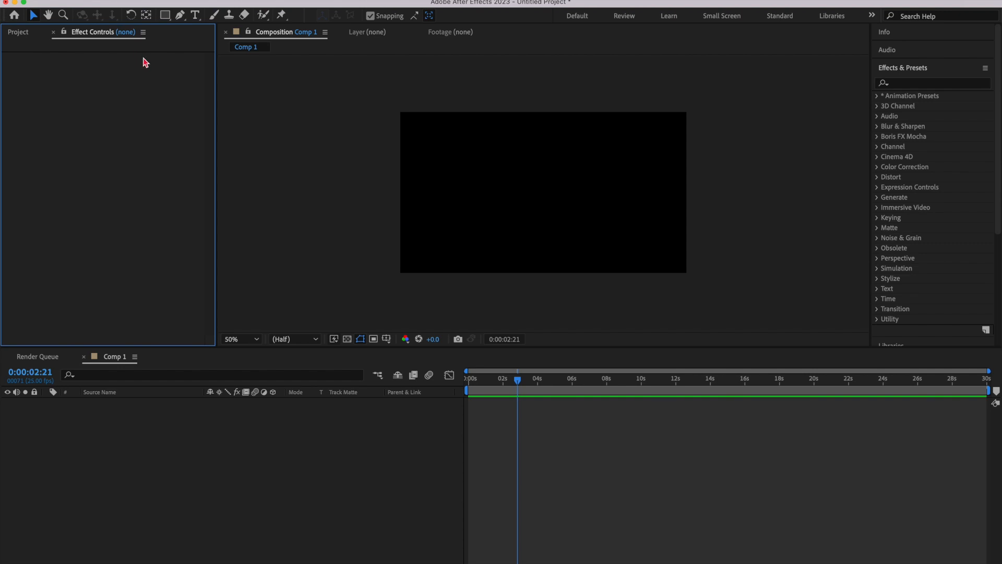
click(111, 435)
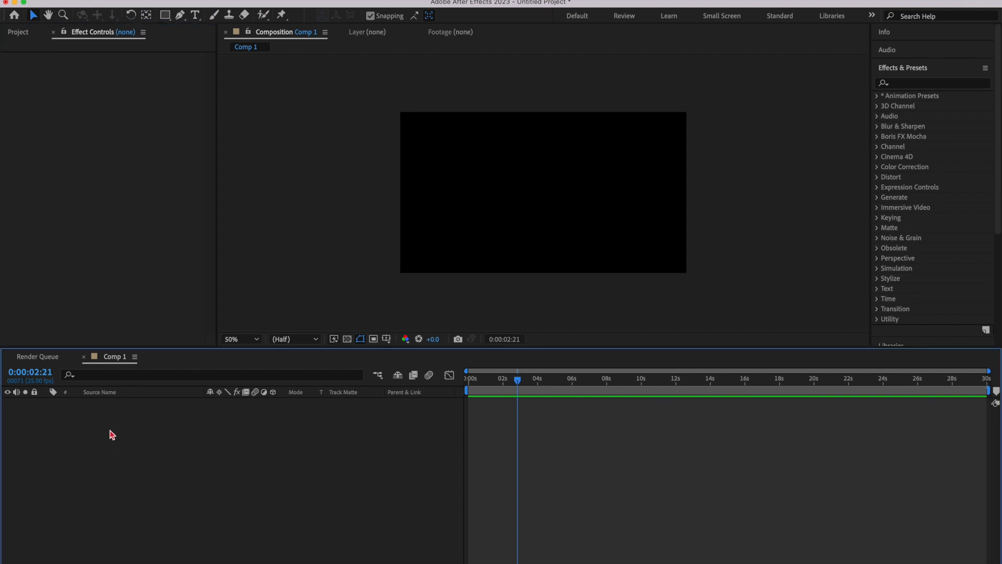
click(84, 357)
key(super+0)
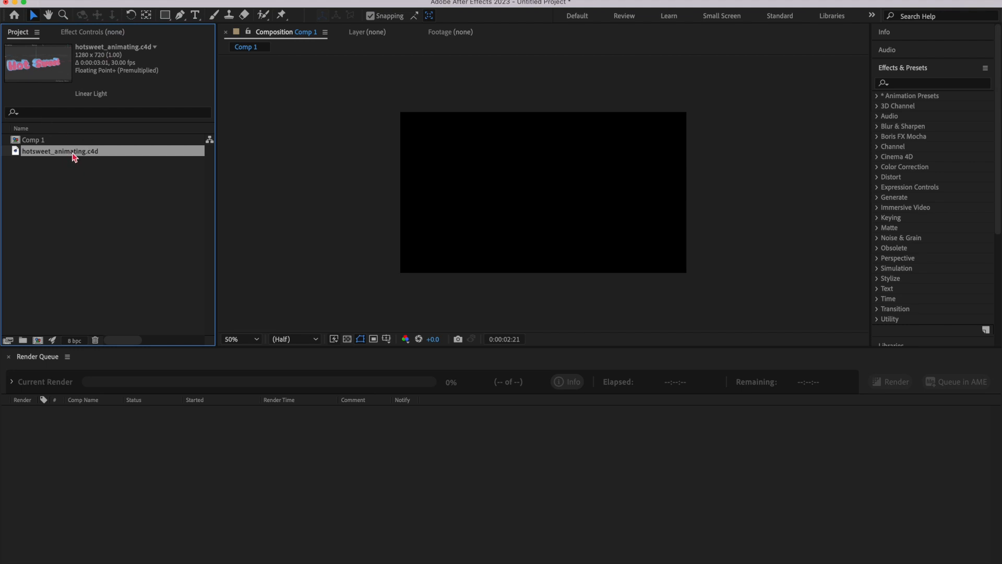
key(Delete)
click(54, 141)
key(Delete)
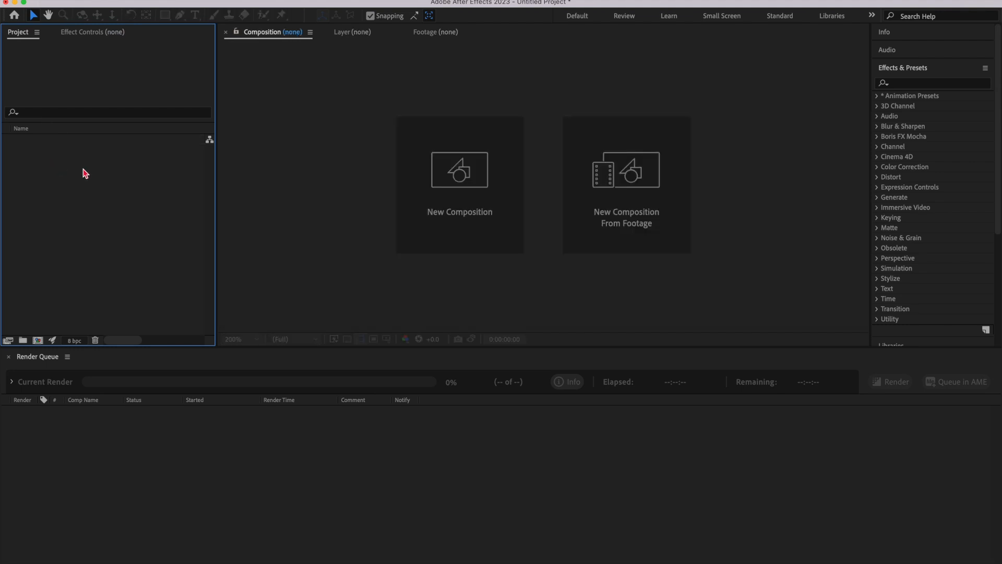
- Create a new 1920x1080 composition named Comp 1 at 25 fps with a 30-second duration
click(439, 191)
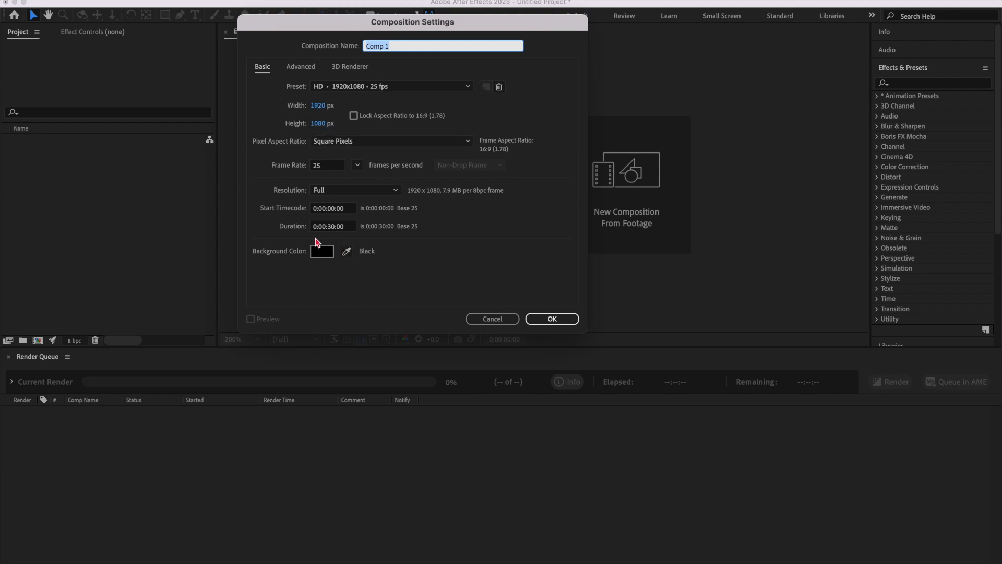
click(548, 319)
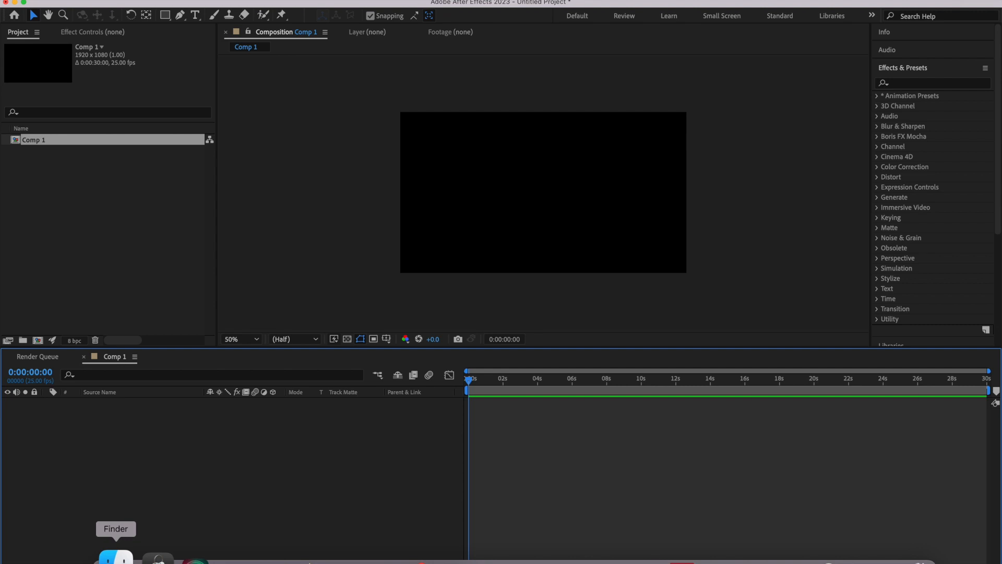
- Import hotsweet_animating.c4d from the Week 11 folder, add it to Comp 1 as a layer and scrub to 0:00:02:10
click(111, 554)
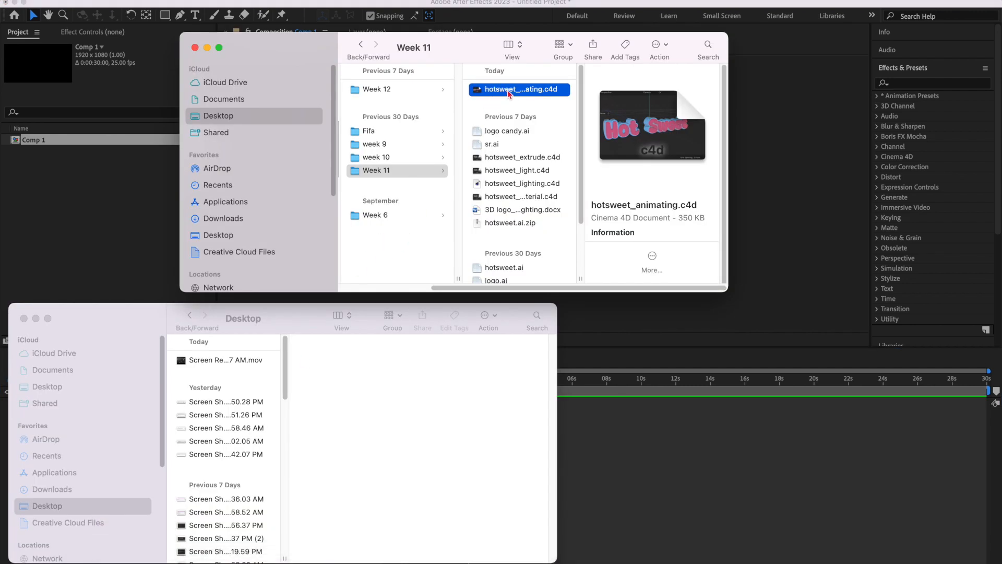
drag(581, 278, 657, 278)
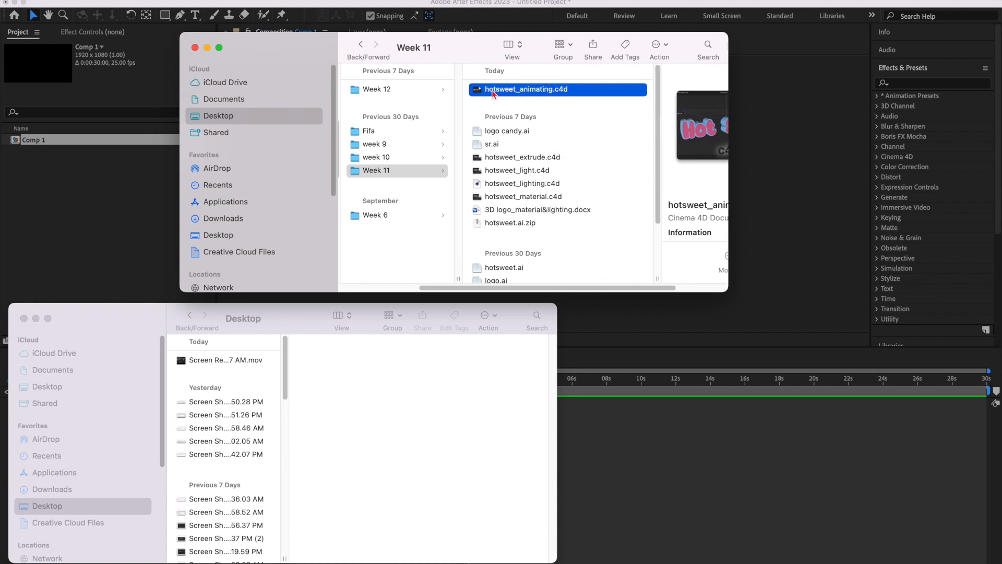
drag(493, 94, 39, 196)
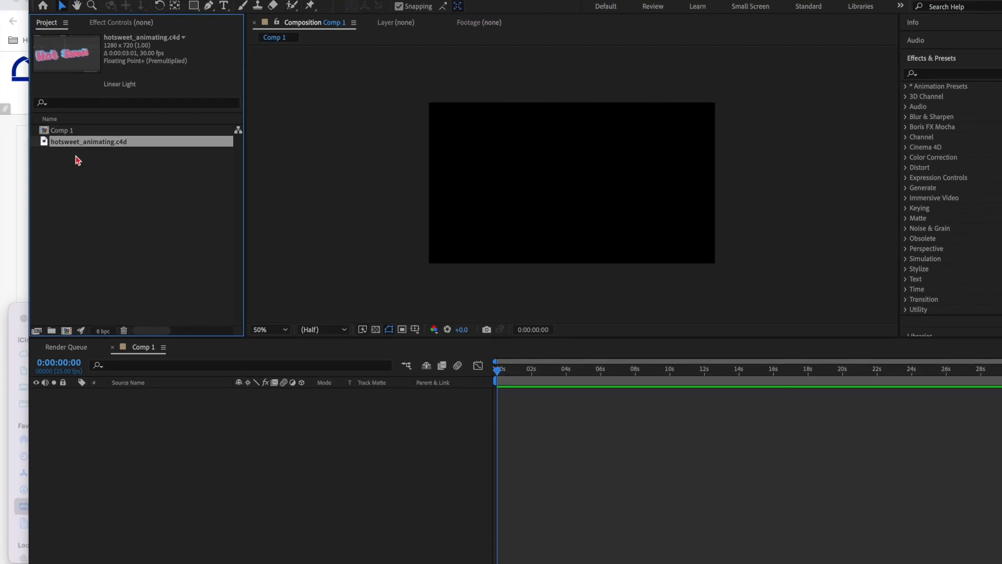
drag(84, 146, 133, 444)
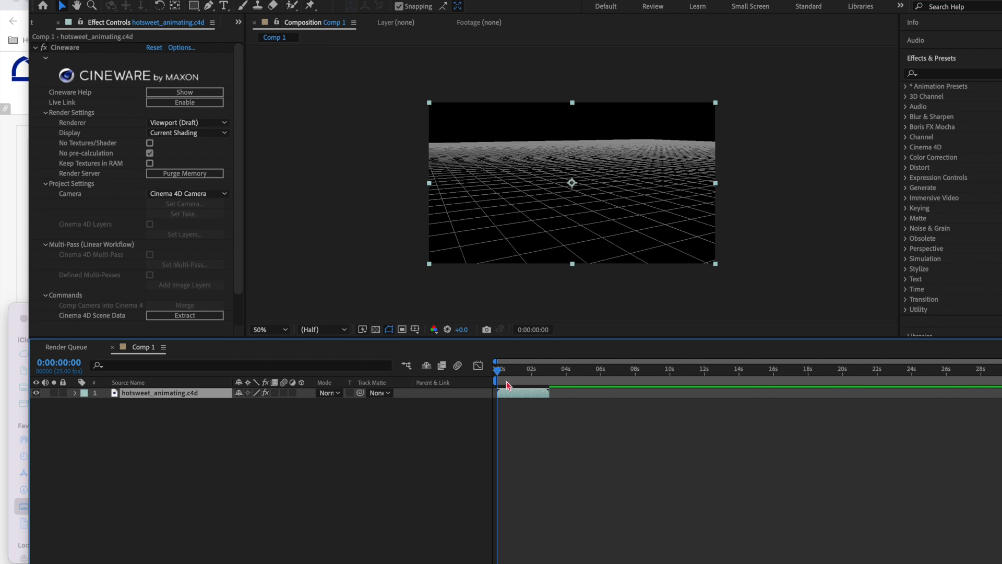
drag(499, 373, 543, 394)
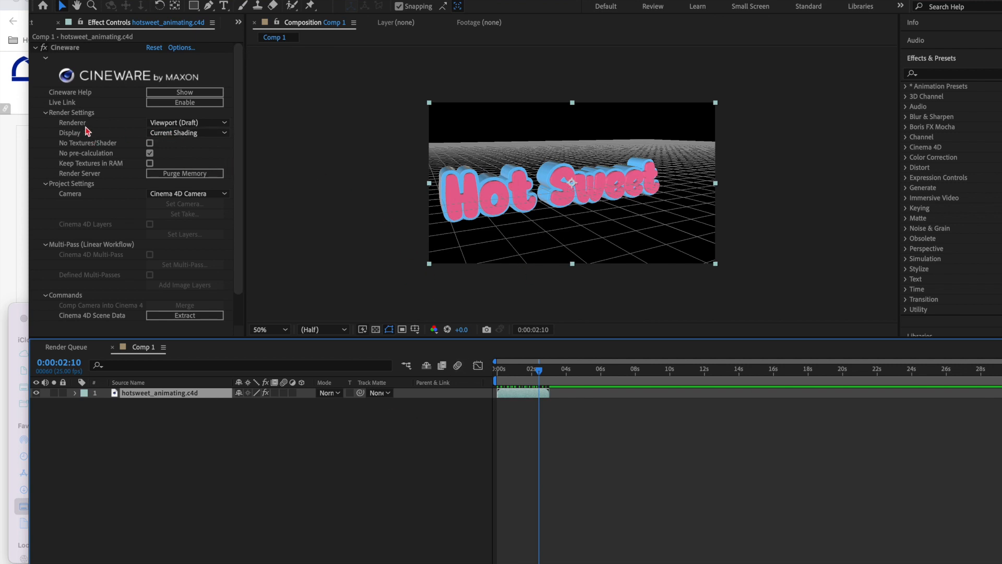
- Set the Cineware renderer of the logo layer to Current and check the rendered logo at 0:00:02:22
click(185, 126)
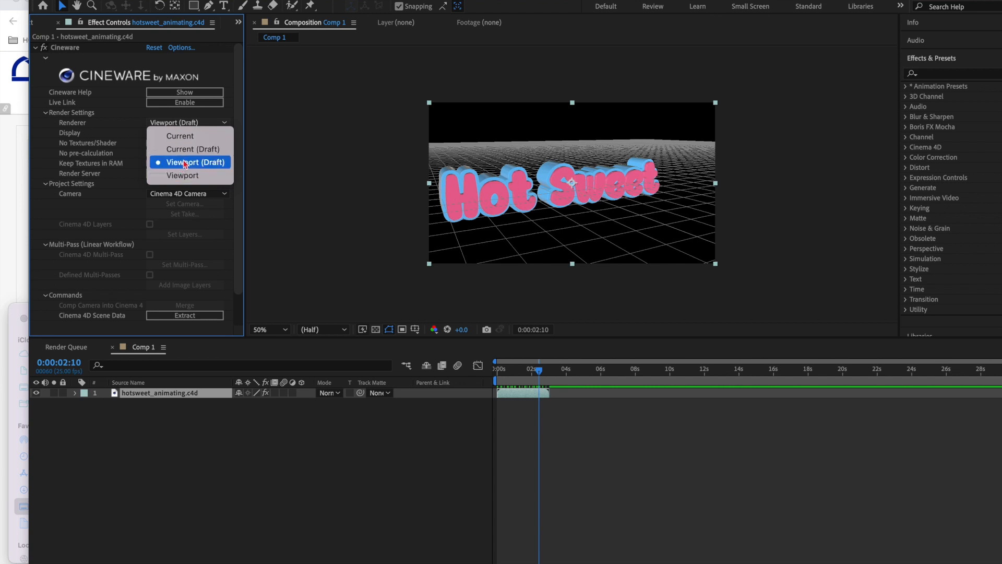
click(184, 137)
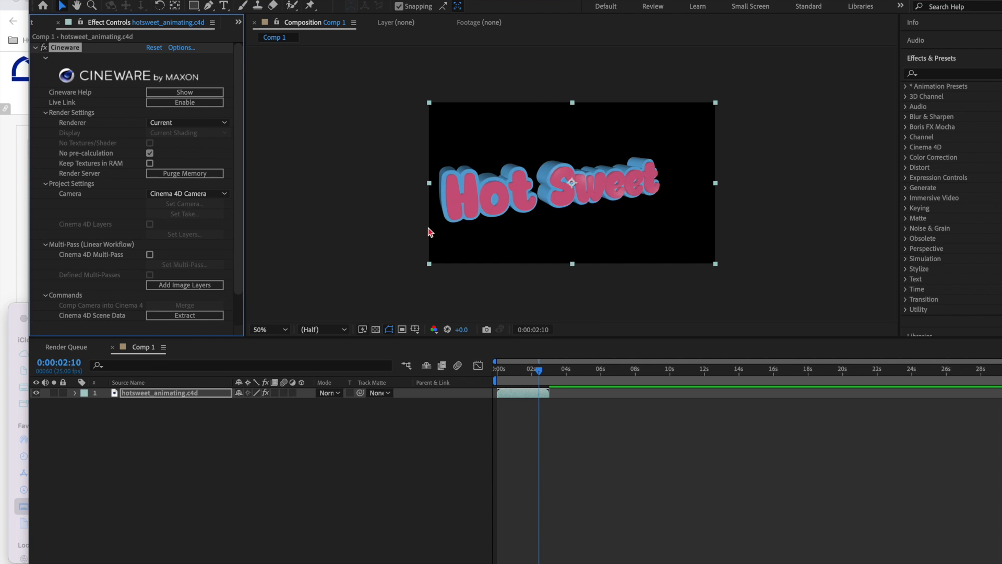
mouse_move(541, 373)
mouse_down()
mouse_move(498, 373)
mouse_move(544, 382)
mouse_move(547, 373)
mouse_move(507, 373)
mouse_move(547, 373)
mouse_up()
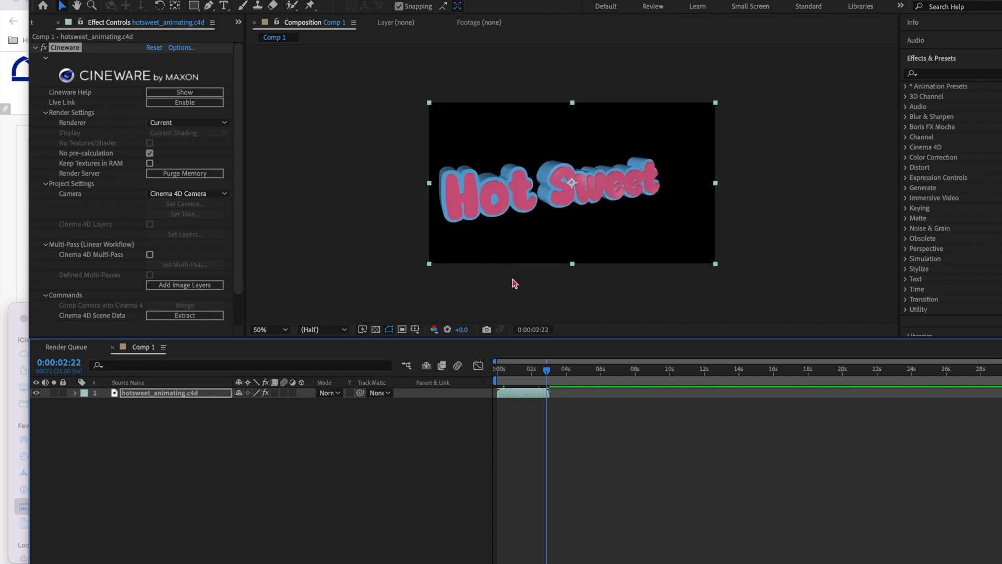